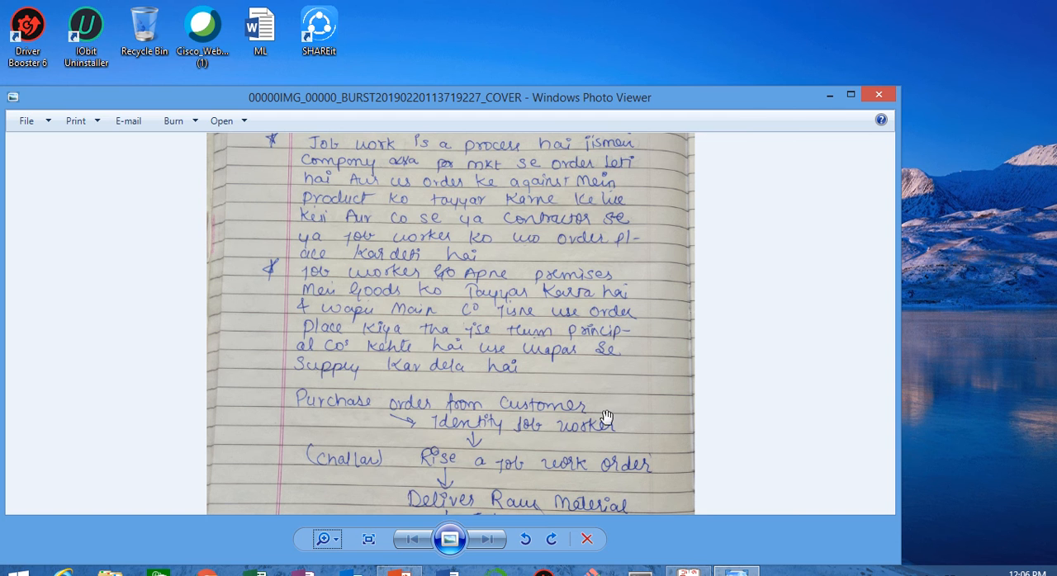
Step: Read the rest of the handwritten job work process notes and close the image
drag(606, 422, 608, 274)
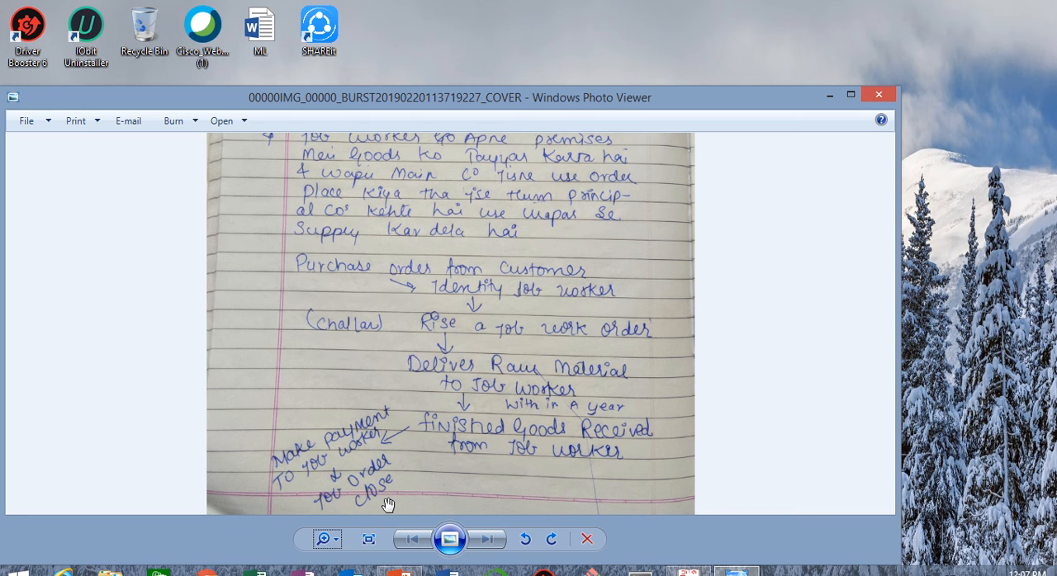
click(876, 96)
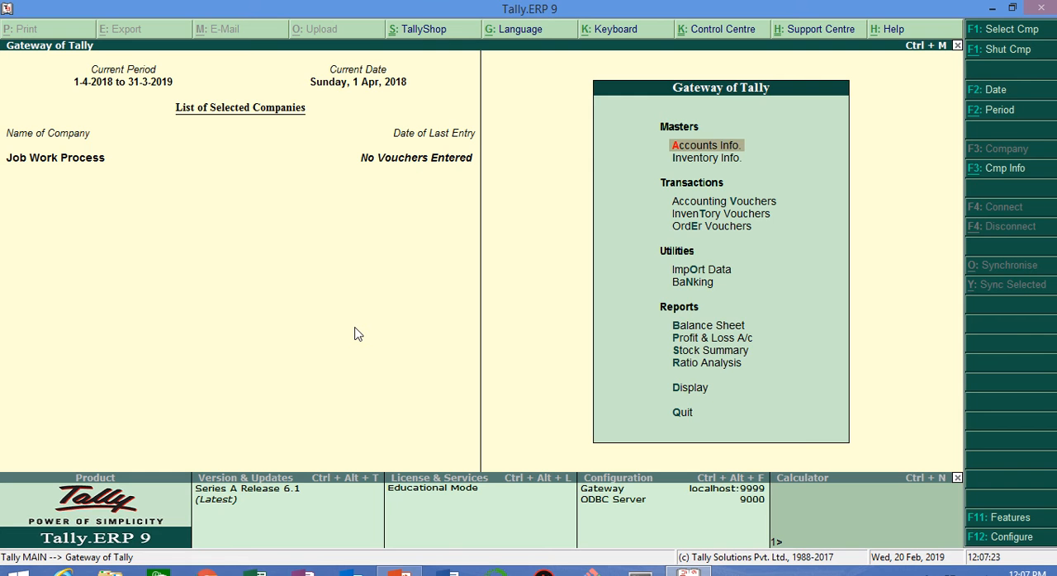
Step: Review the state, registration type and GSTIN in the company's GST details and accept the statutory features
key(F11)
key(s)
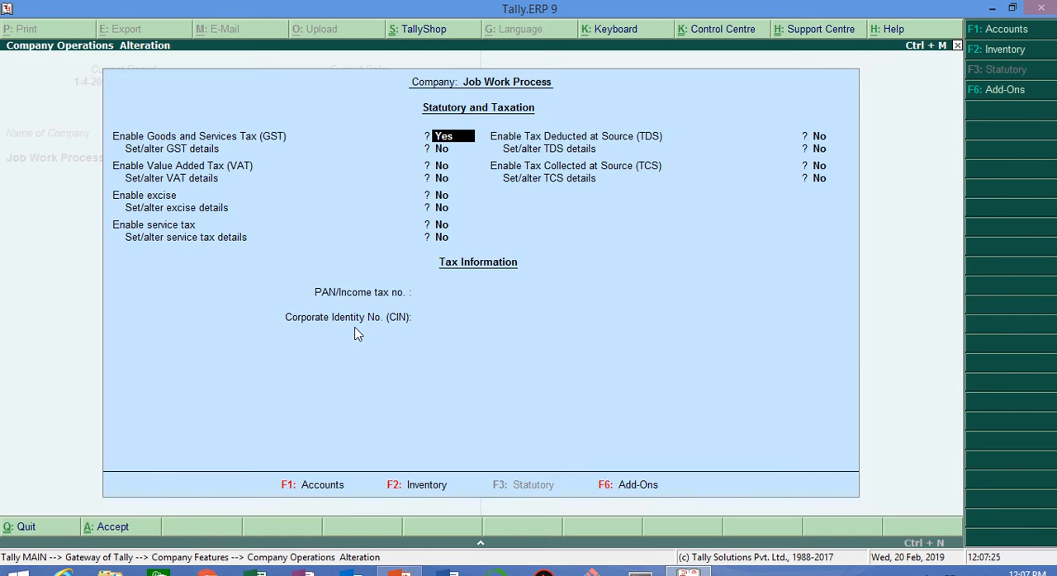
key(Return)
key(y)
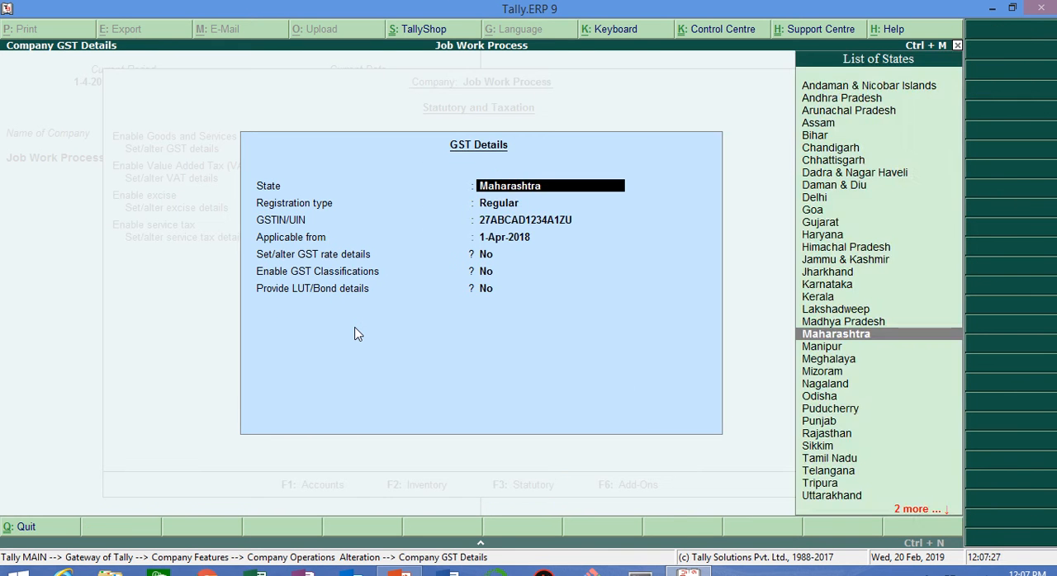
key(Return)
key(Return)
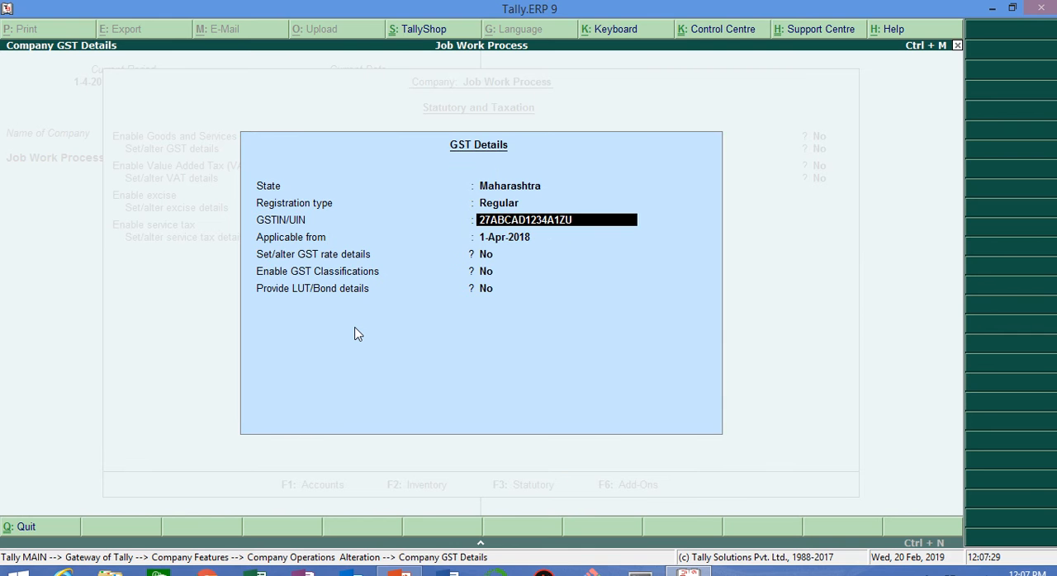
key(Return)
key(ctrl+a)
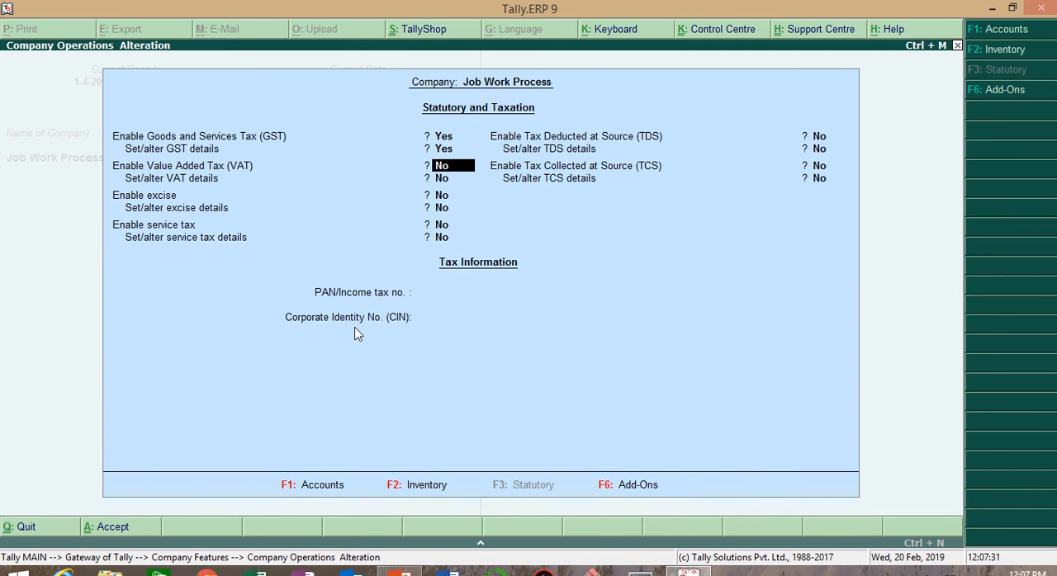
key(ctrl+a)
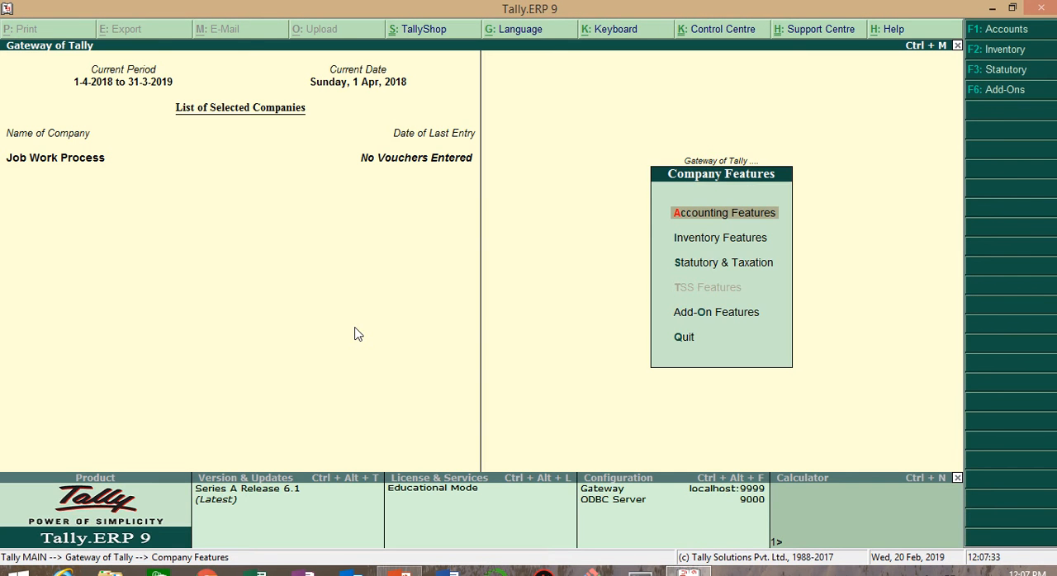
key(Escape)
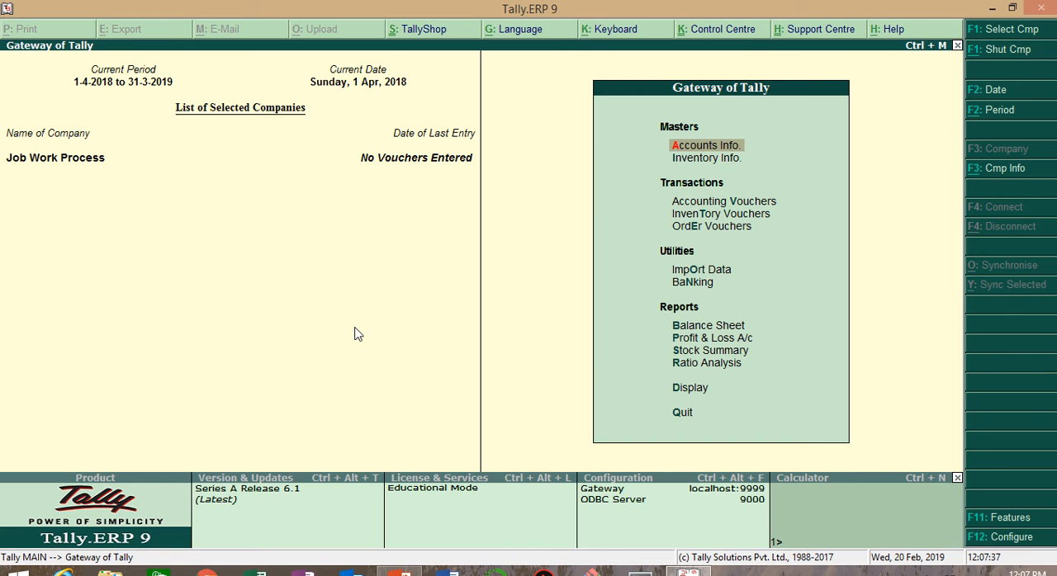
Step: Check the multiple locations and job order processing options in the company's inventory features
key(F11)
key(i)
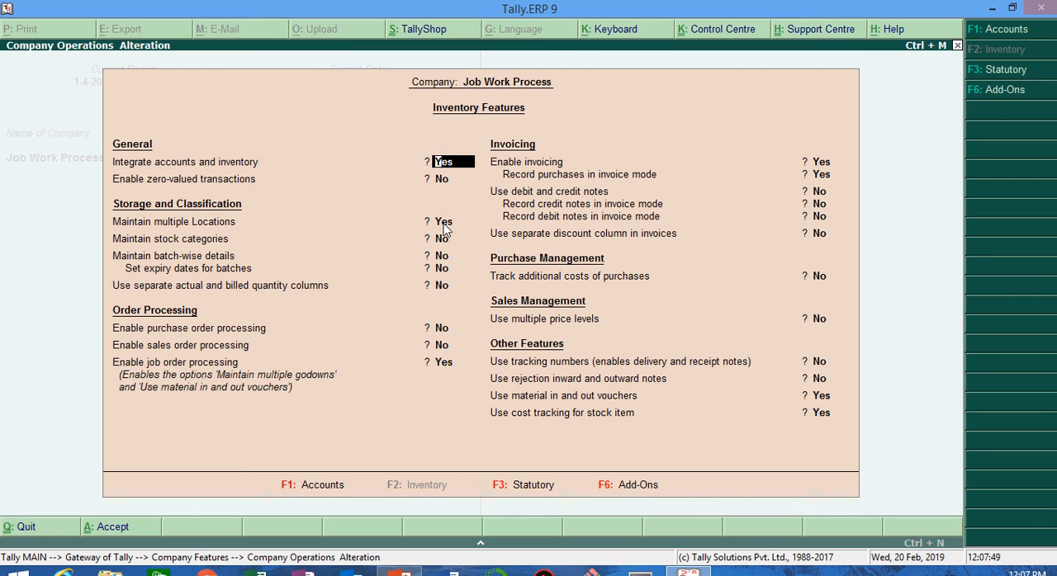
key(Return)
key(Return)
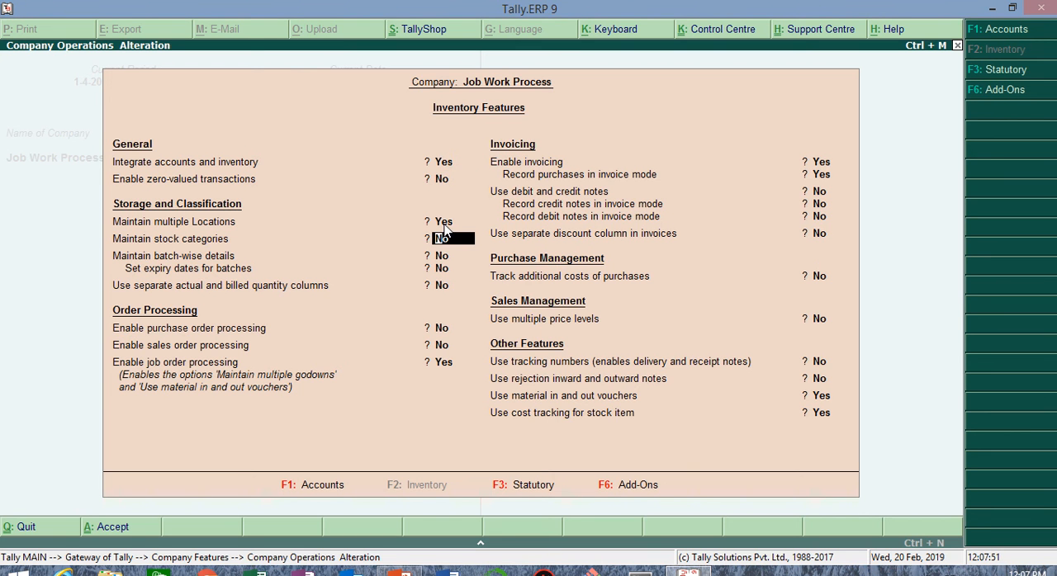
key(Up)
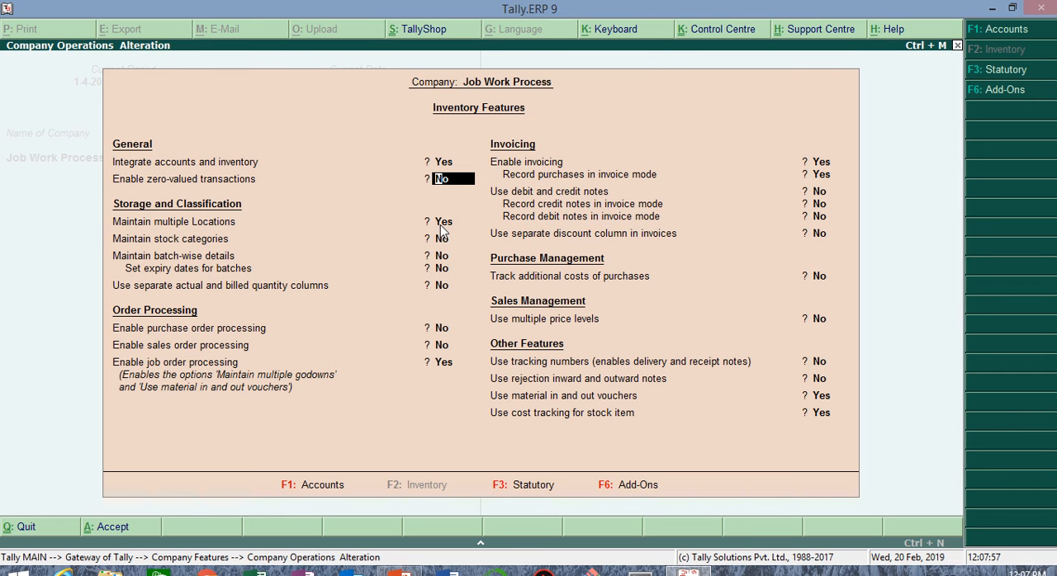
key(Down)
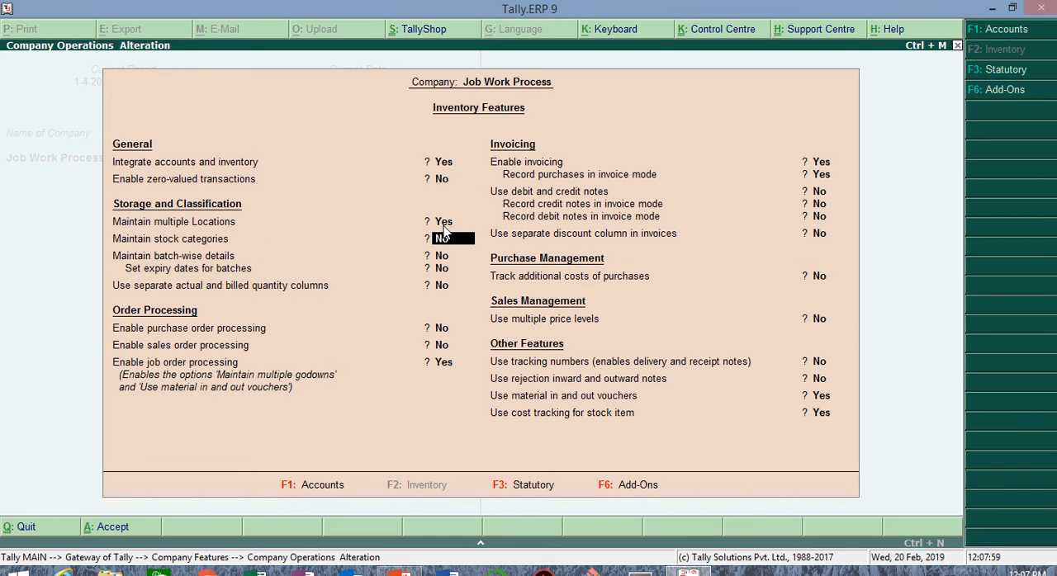
key(Down)
key(Down)
key(Down)
key(Down)
key(Down)
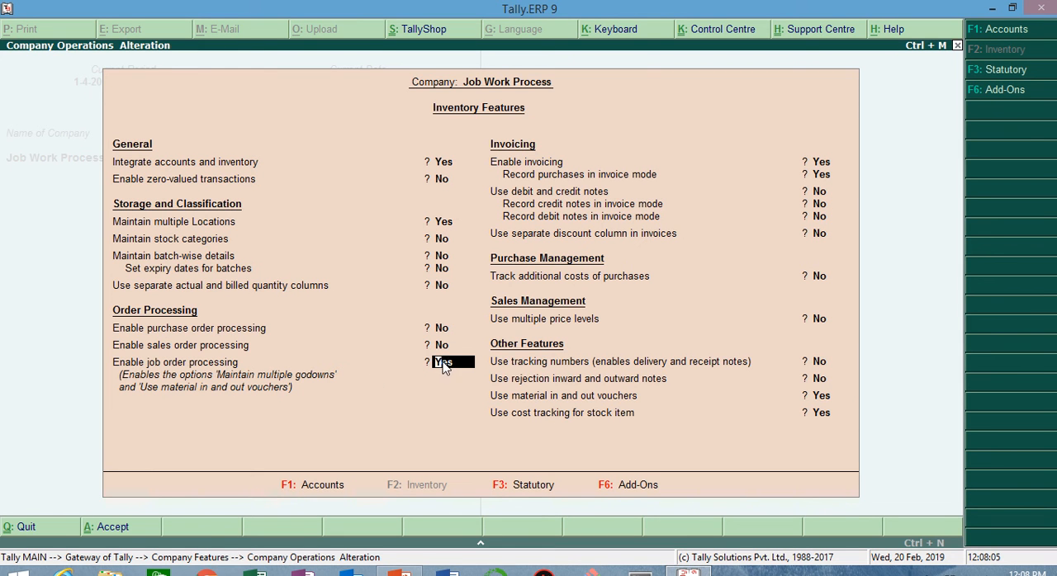
Step: Check the material in and out vouchers and stock item cost tracking options, and accept the inventory features
key(Down)
key(Down)
key(Down)
key(Down)
key(Down)
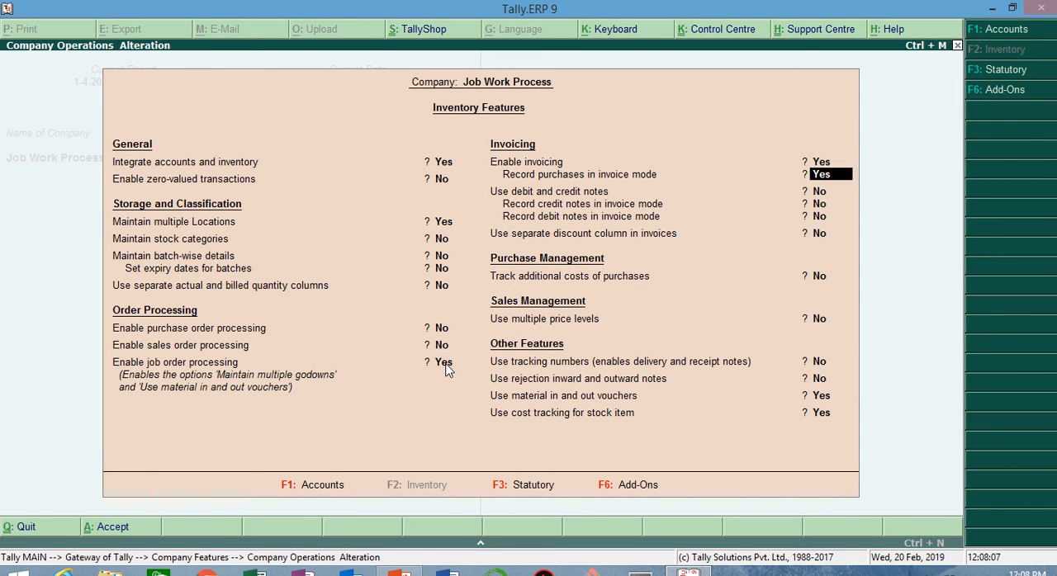
key(Down)
key(Down)
key(Down)
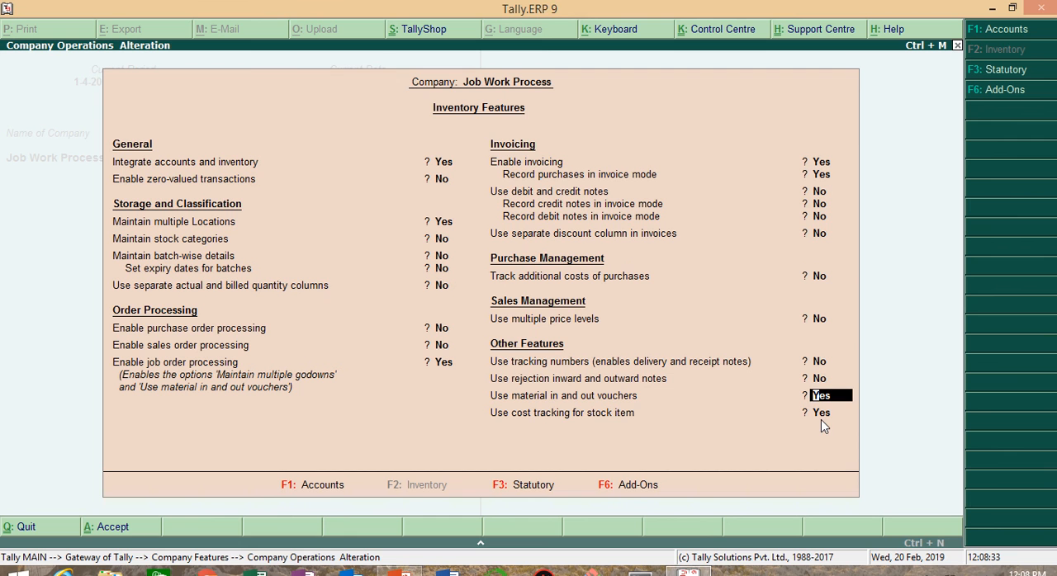
key(Return)
key(Return)
key(Return)
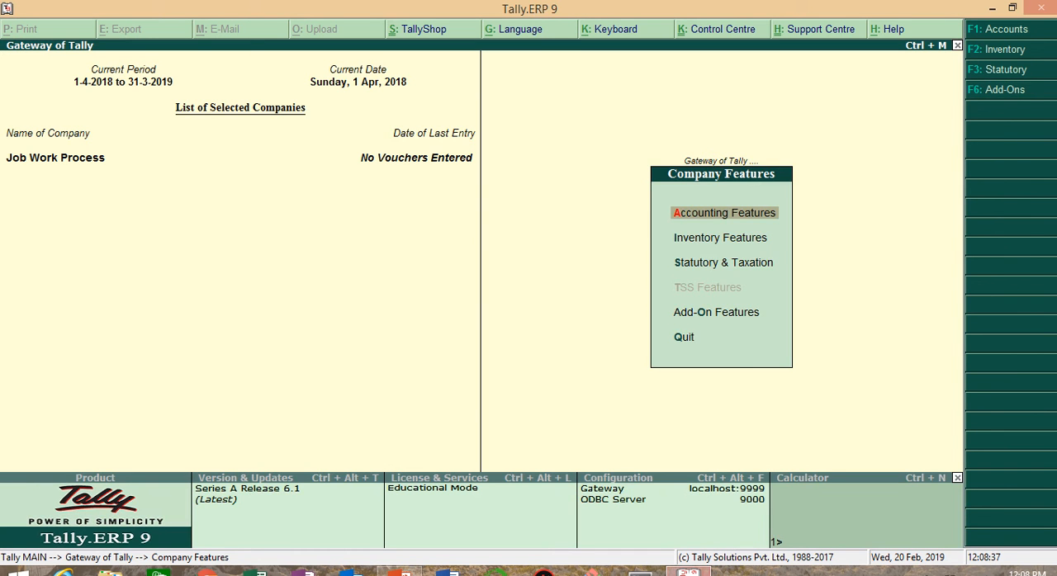
key(Escape)
Step: Open the Locations masters under Inventory Info
key(Down)
key(Return)
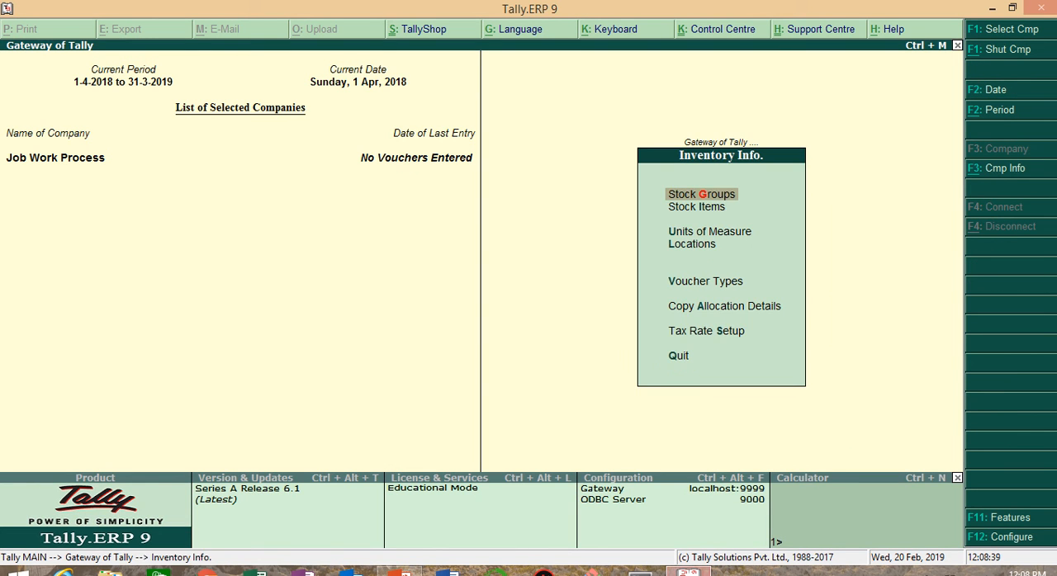
key(Down)
key(Down)
key(Down)
key(Return)
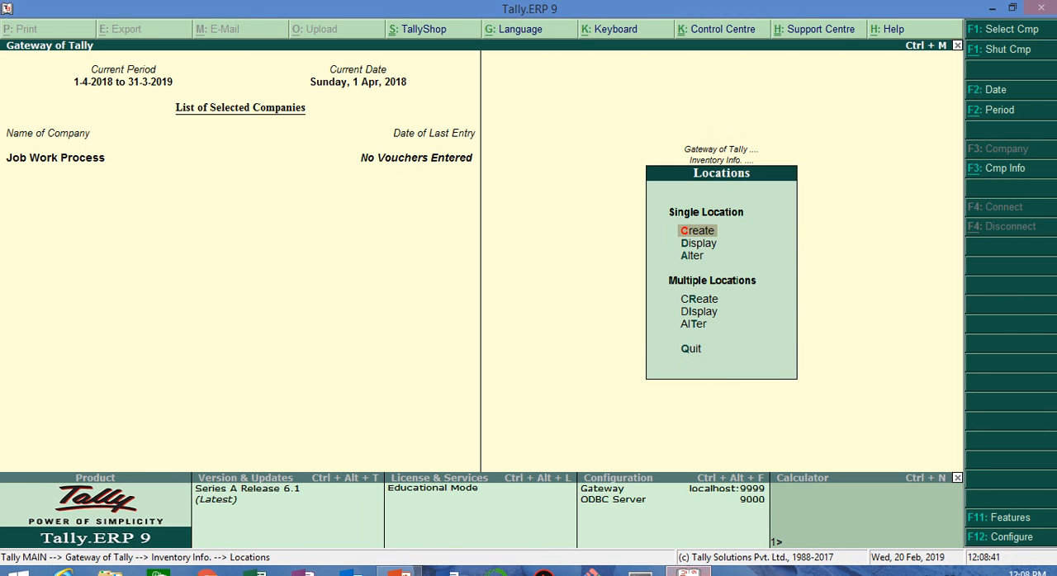
key(Down)
key(Up)
key(Return)
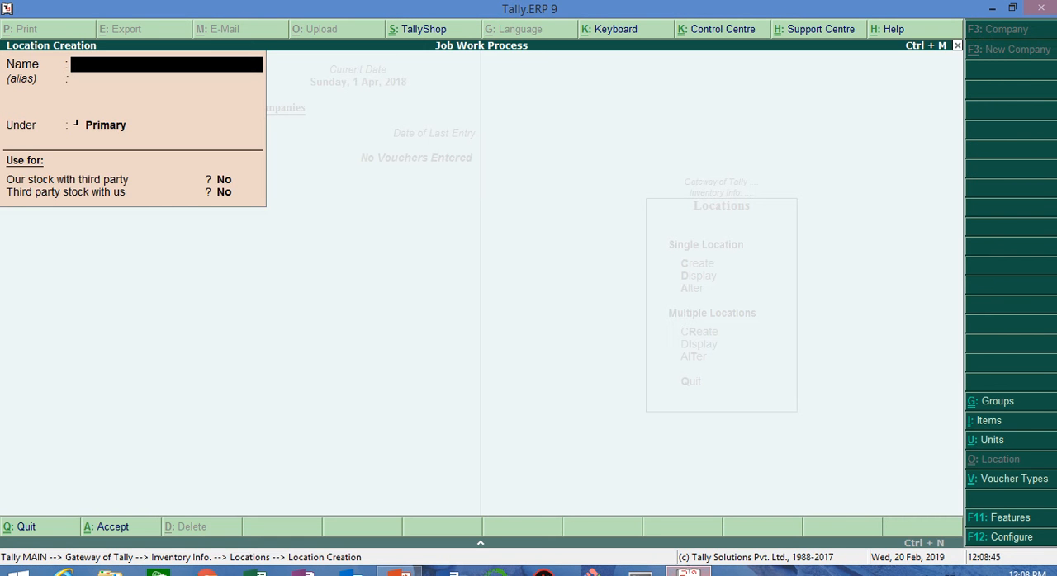
key(Escape)
key(y)
Step: Open the Finished Goods Godown for alteration, review its third-party stock settings and accept it
key(Down)
key(Down)
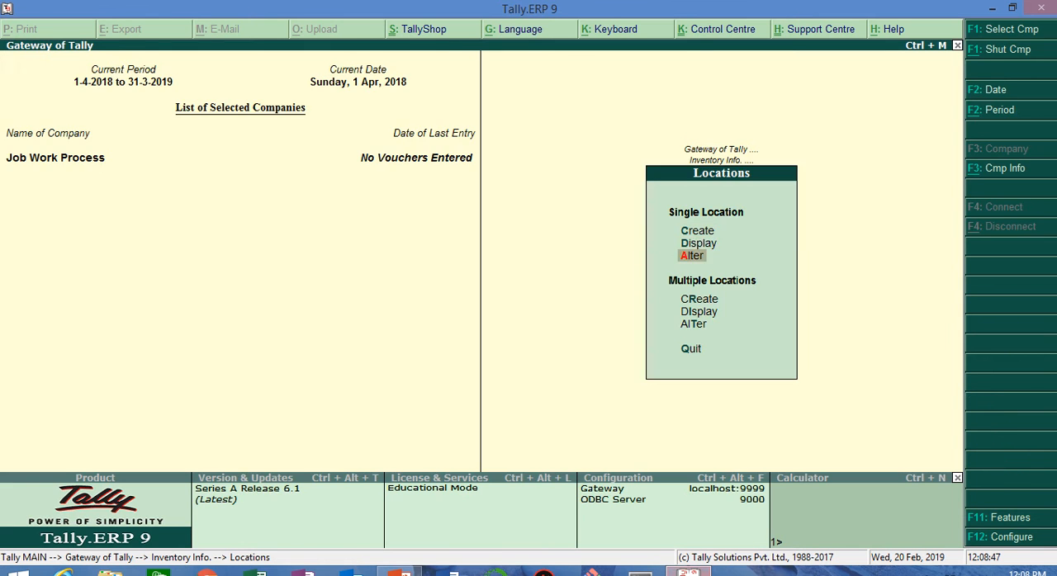
key(Return)
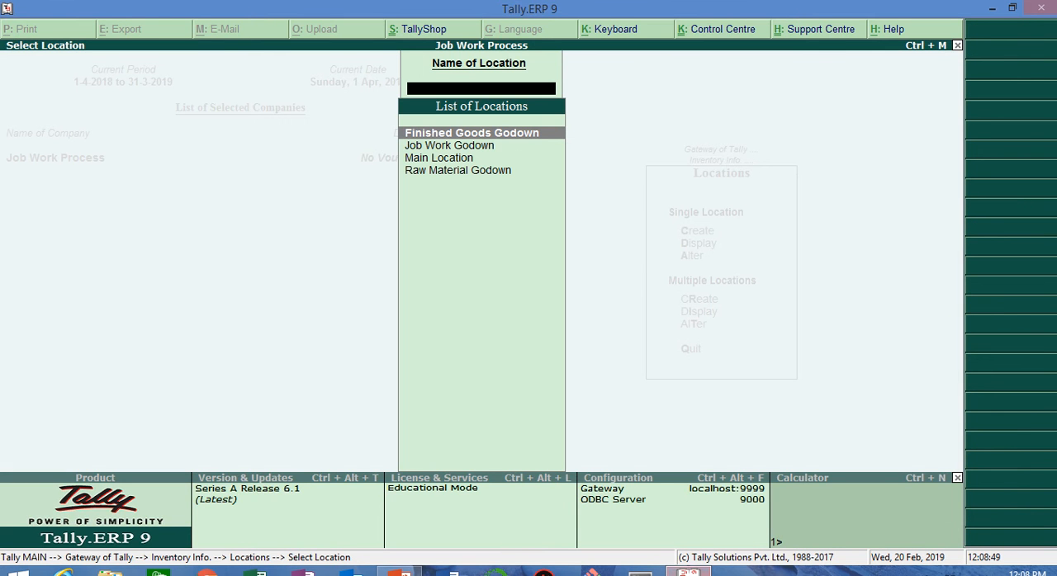
key(Return)
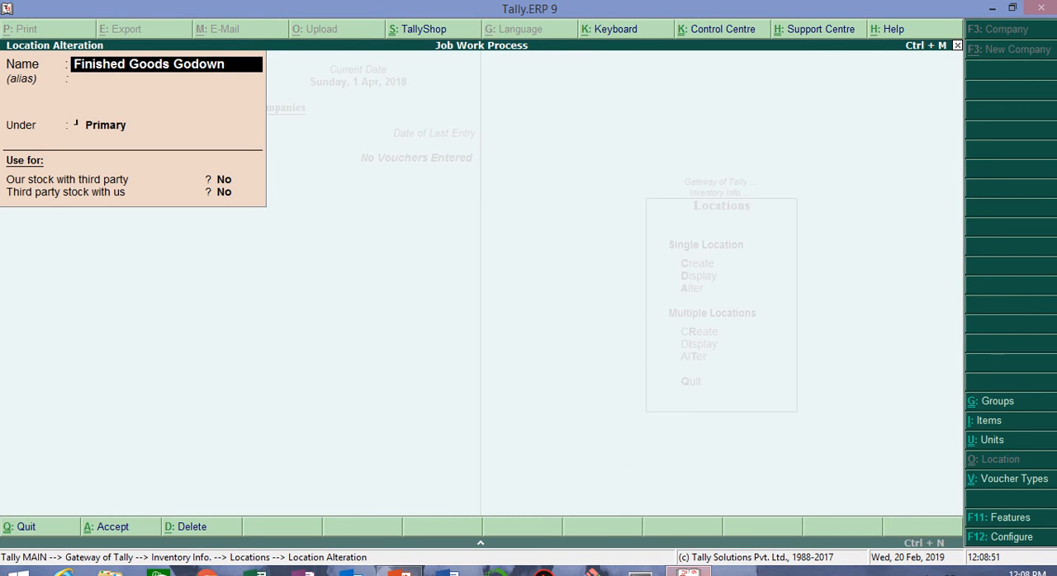
key(Return)
key(Return)
key(Return)
key(Return)
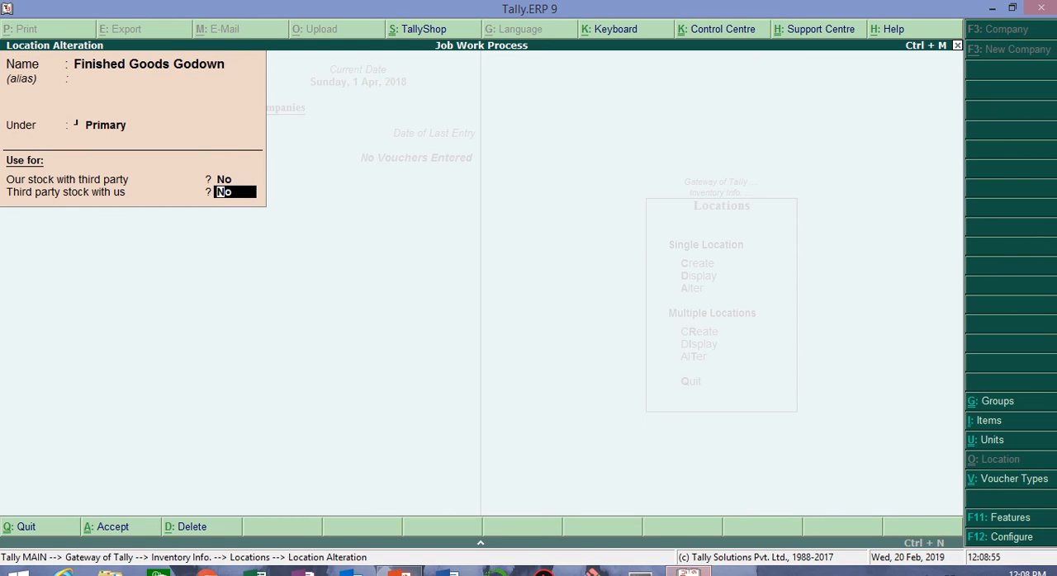
key(Return)
key(Return)
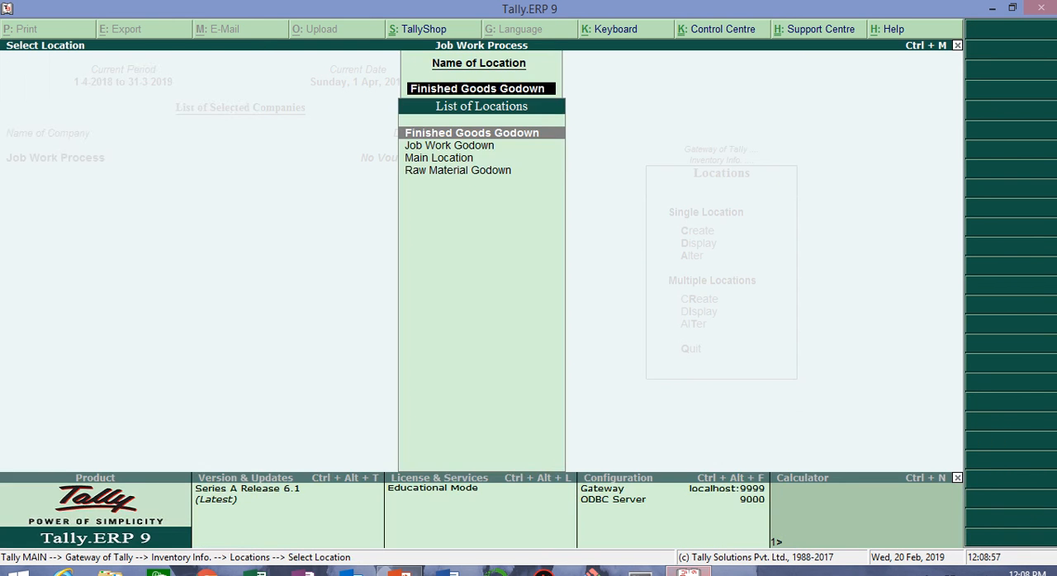
Step: Open the Job Work Godown for alteration, review its "Our stock with third party" setting and accept it
key(Down)
key(Return)
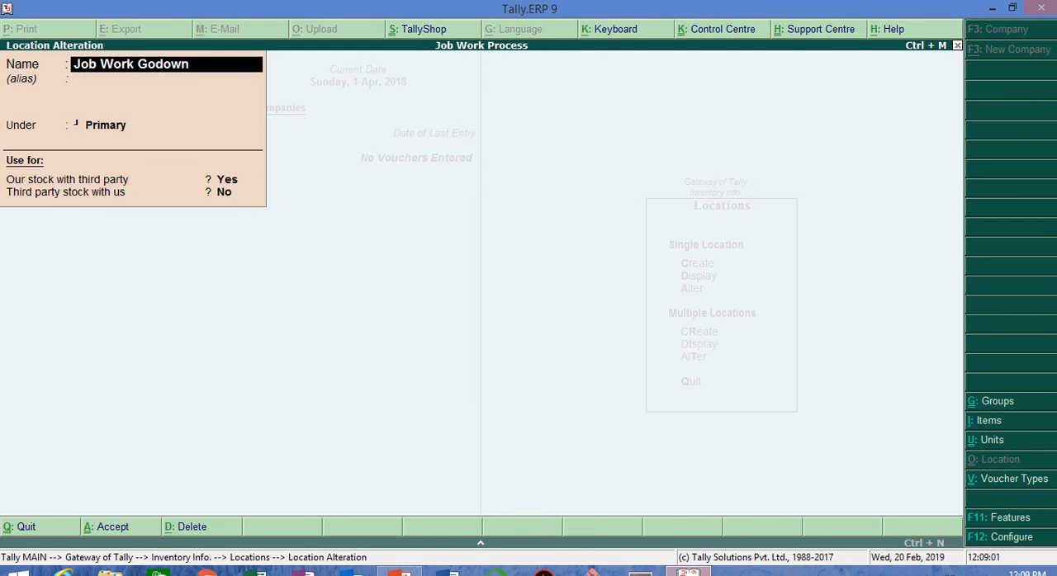
key(Return)
key(Return)
key(Return)
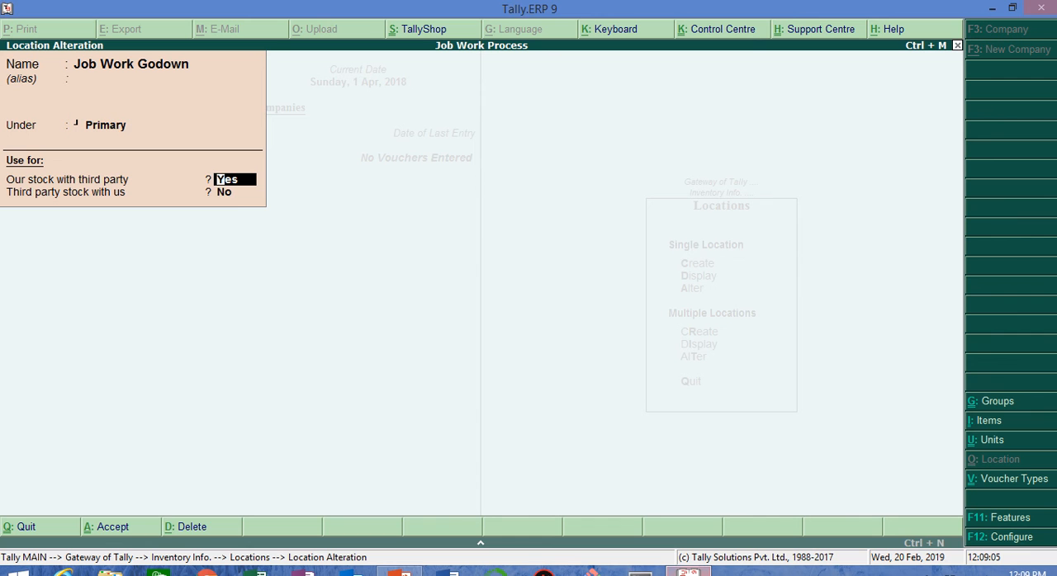
key(Return)
key(Return)
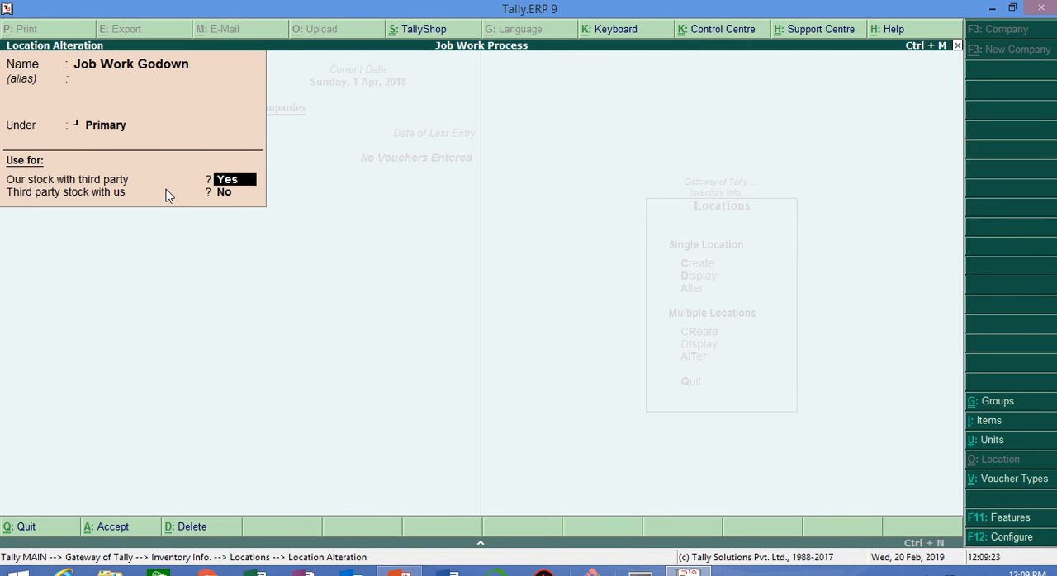
key(Return)
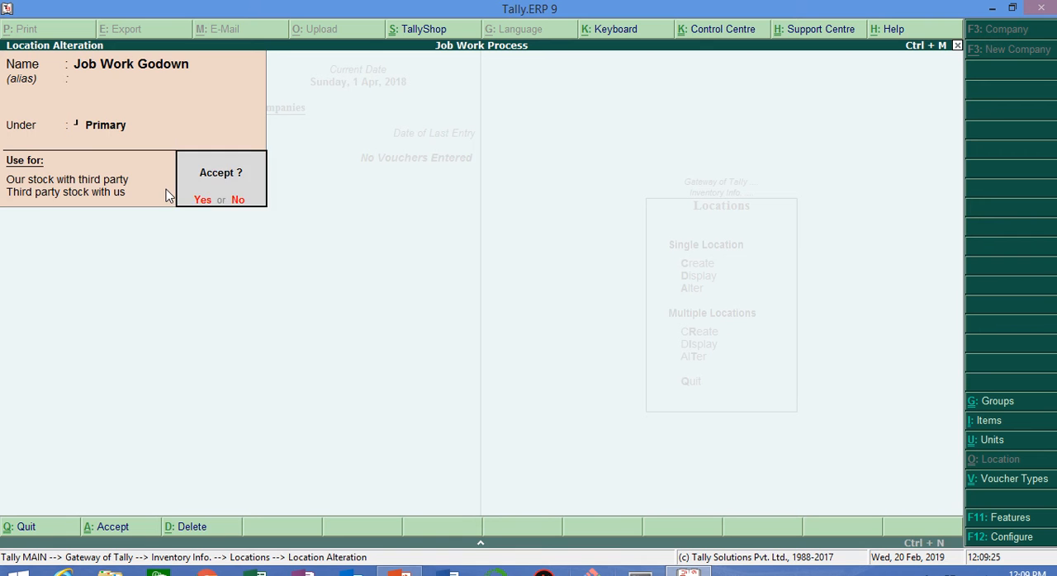
key(y)
Step: Recheck the third-party stock settings of the Finished Goods Godown and accept the location
key(Down)
key(Down)
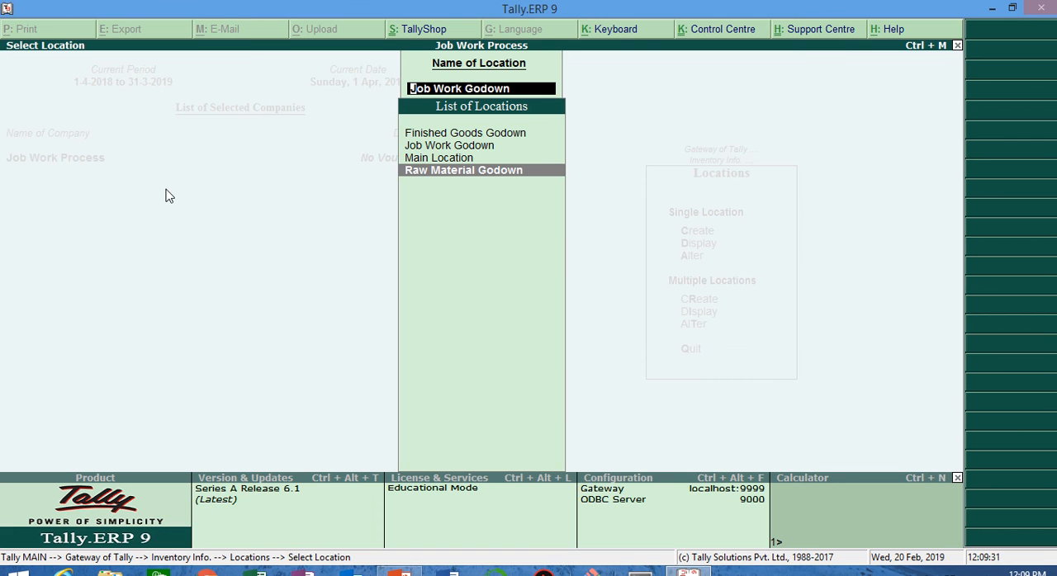
key(Up)
key(Up)
key(Up)
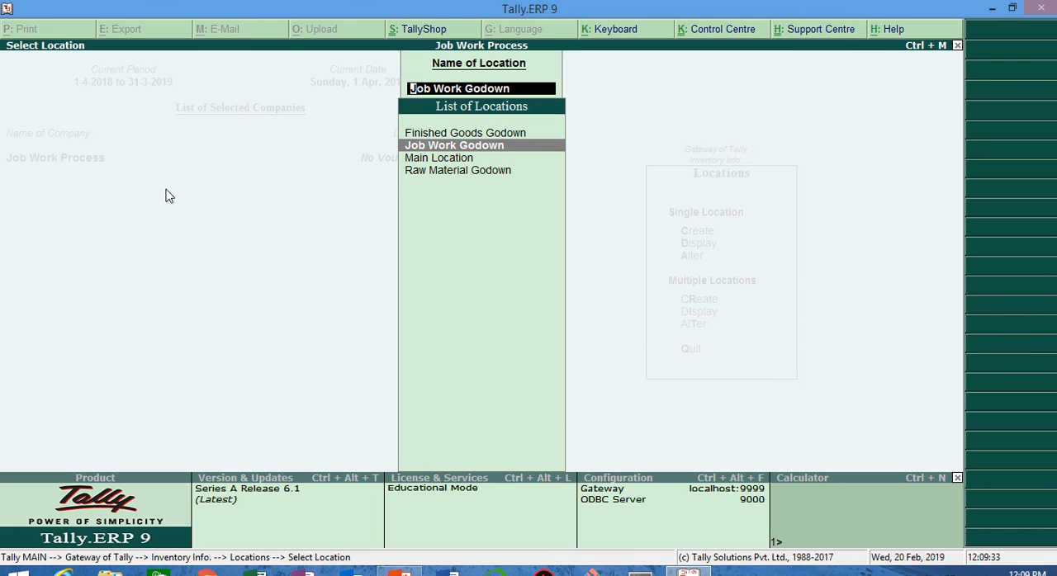
key(Return)
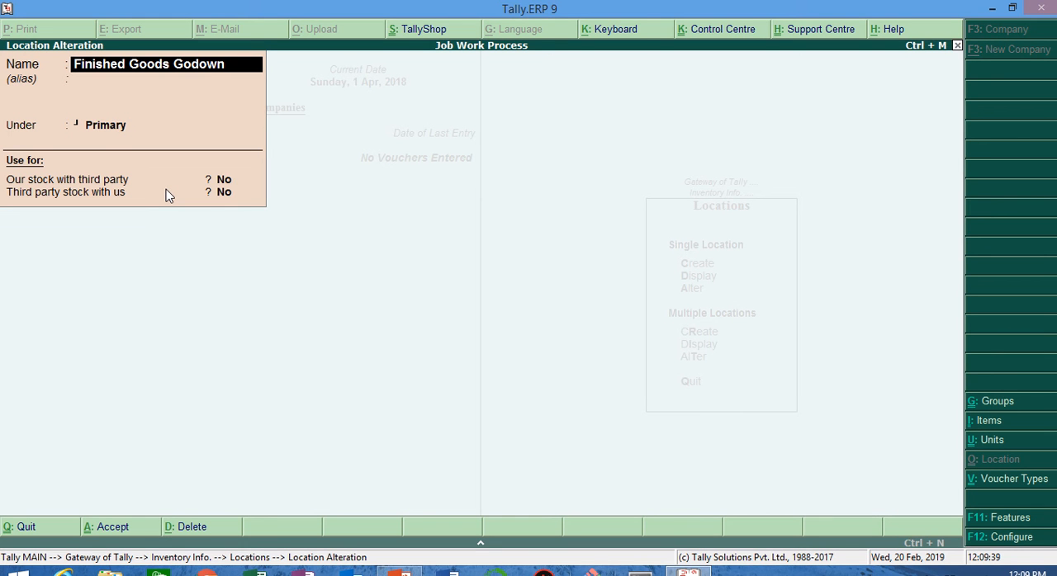
key(Return)
key(Return)
key(Return)
key(Return)
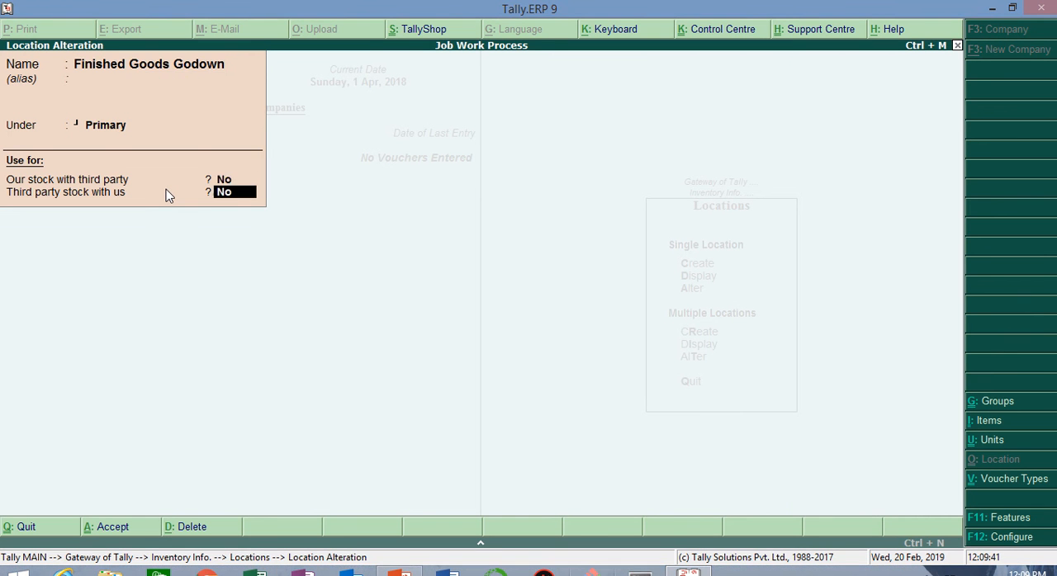
key(Return)
key(Return)
Step: Look over the list of locations and return to the Inventory Info. menu
key(Down)
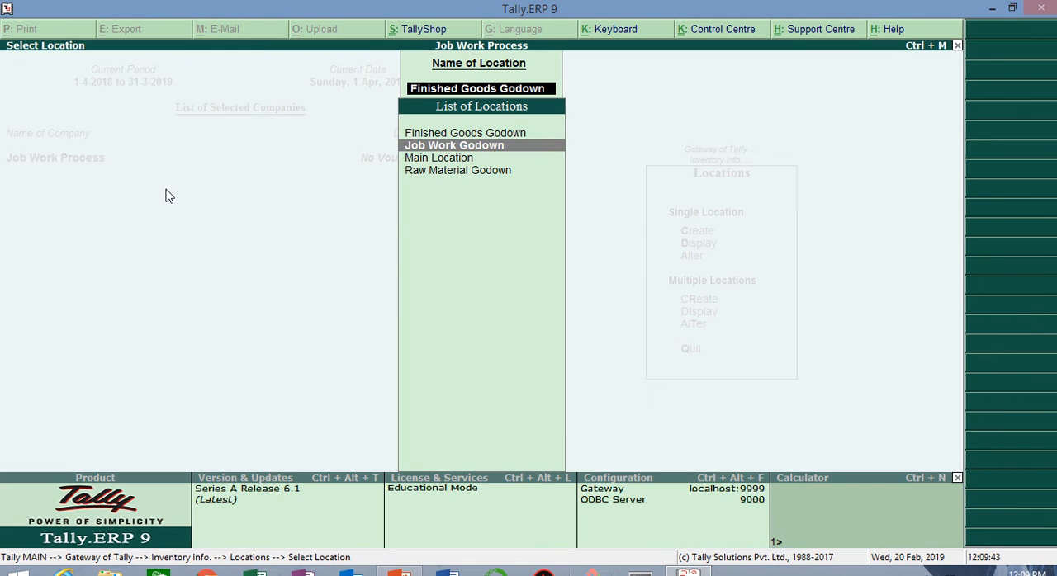
key(Down)
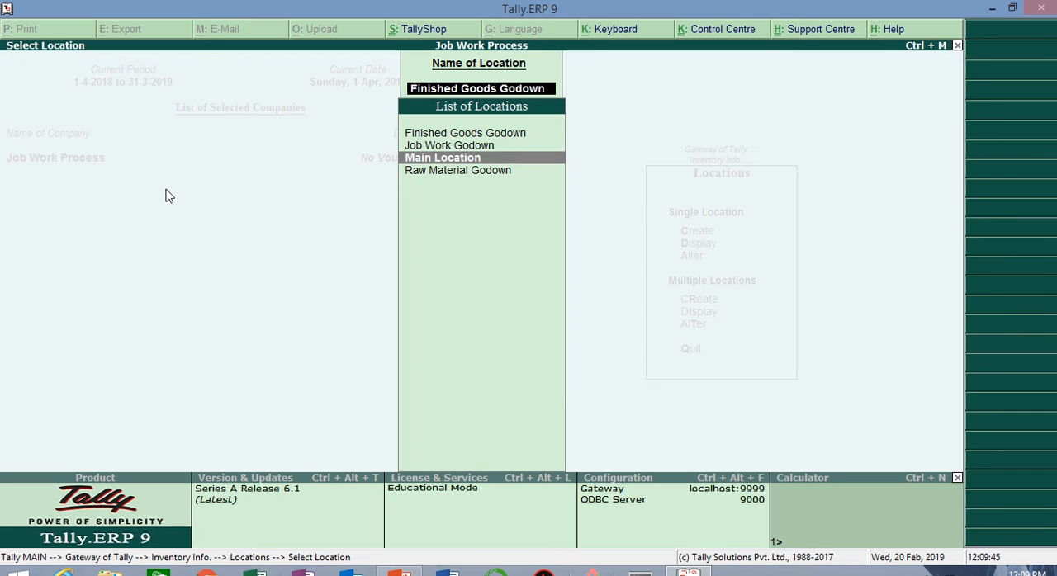
key(Up)
key(Up)
key(Escape)
key(Escape)
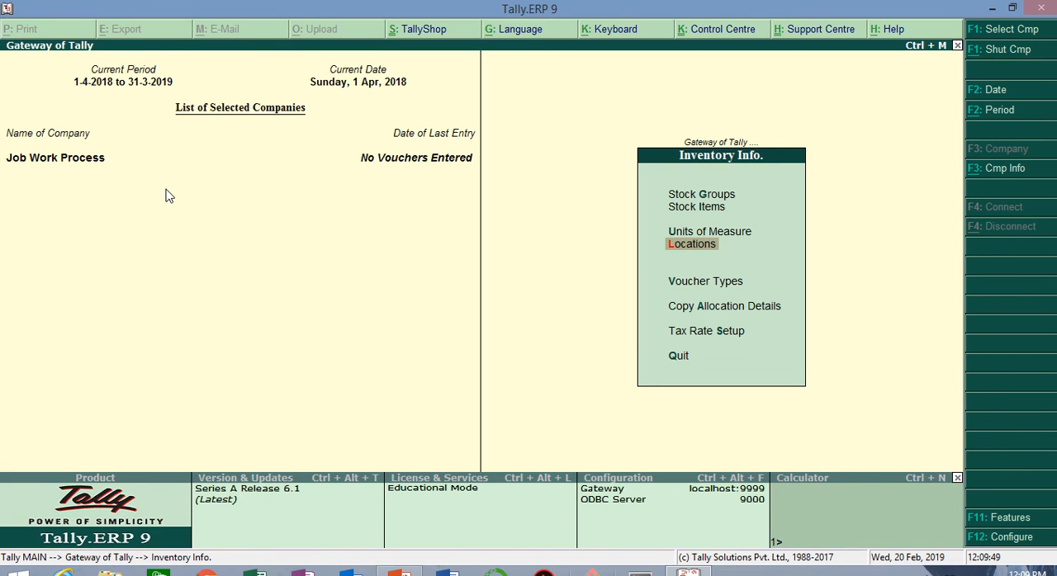
Step: Open the blank form for creating a single stock group and leave it without saving
key(Up)
key(Up)
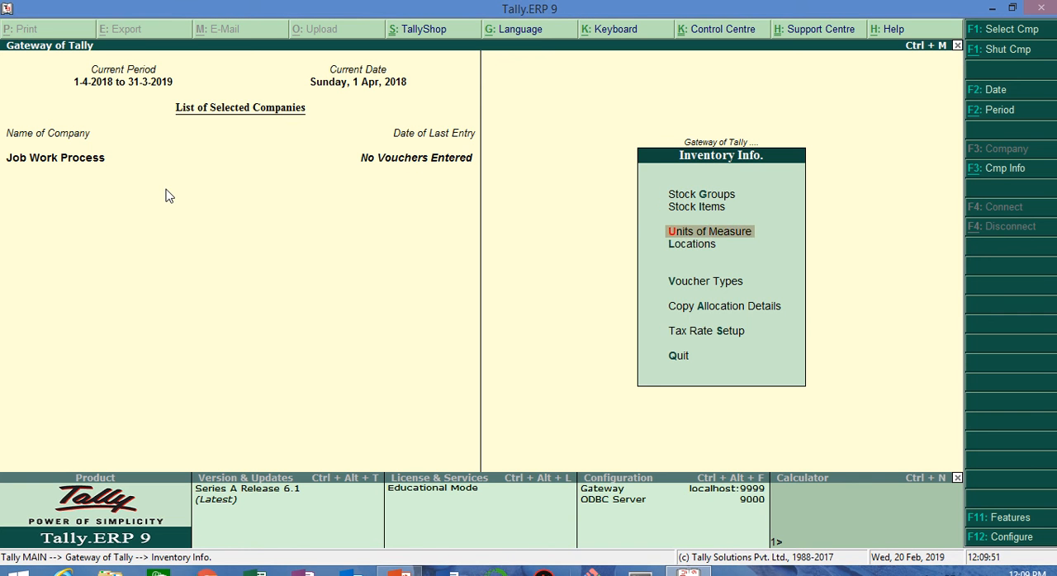
key(Up)
key(Return)
key(Down)
key(Down)
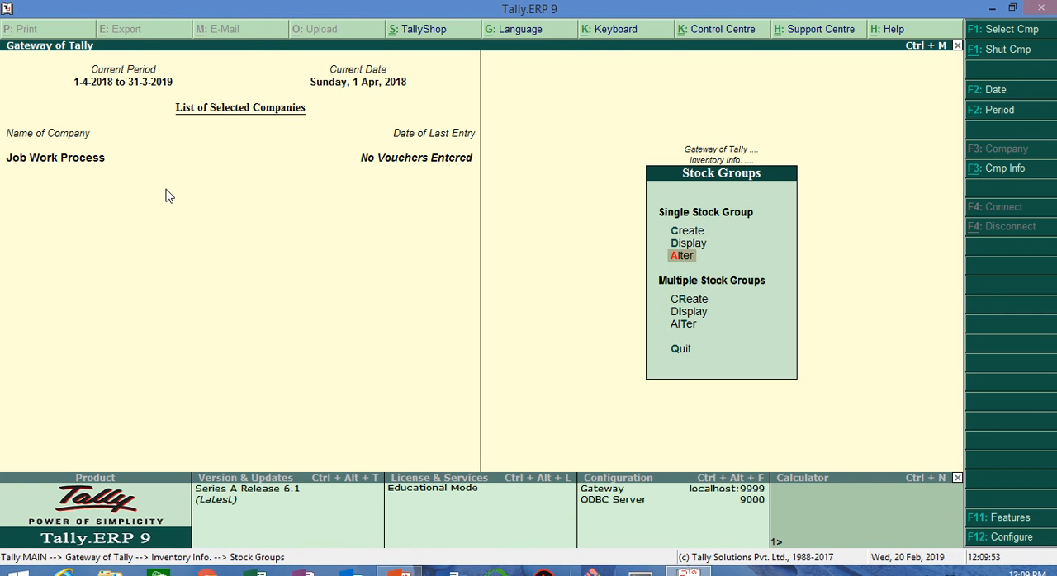
key(Up)
key(Up)
key(Return)
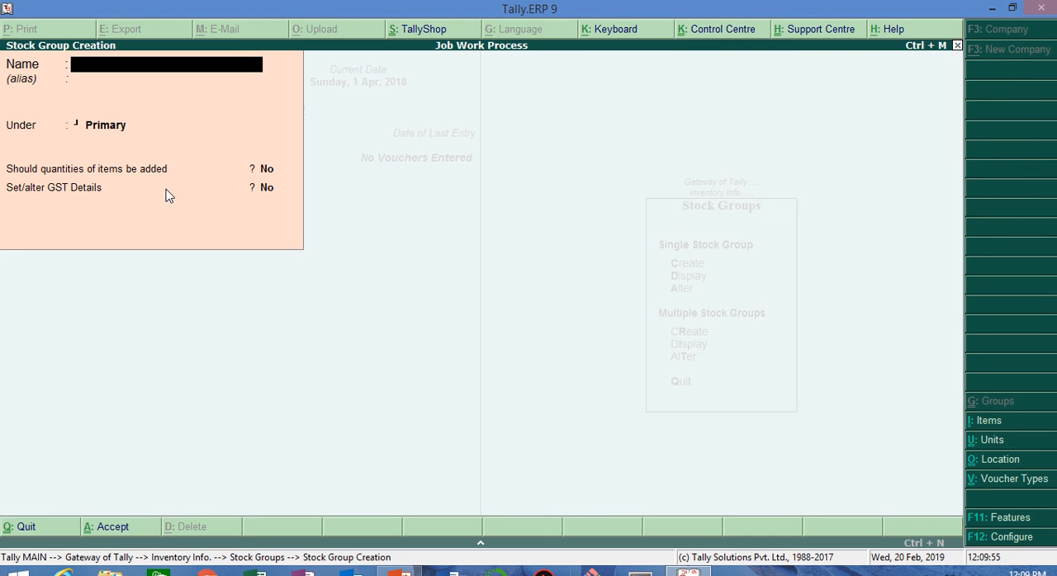
key(Escape)
key(y)
Step: Open the Finished Goods stock group for alteration and set "Set/alter GST Details" to Yes
key(Down)
key(Down)
key(Return)
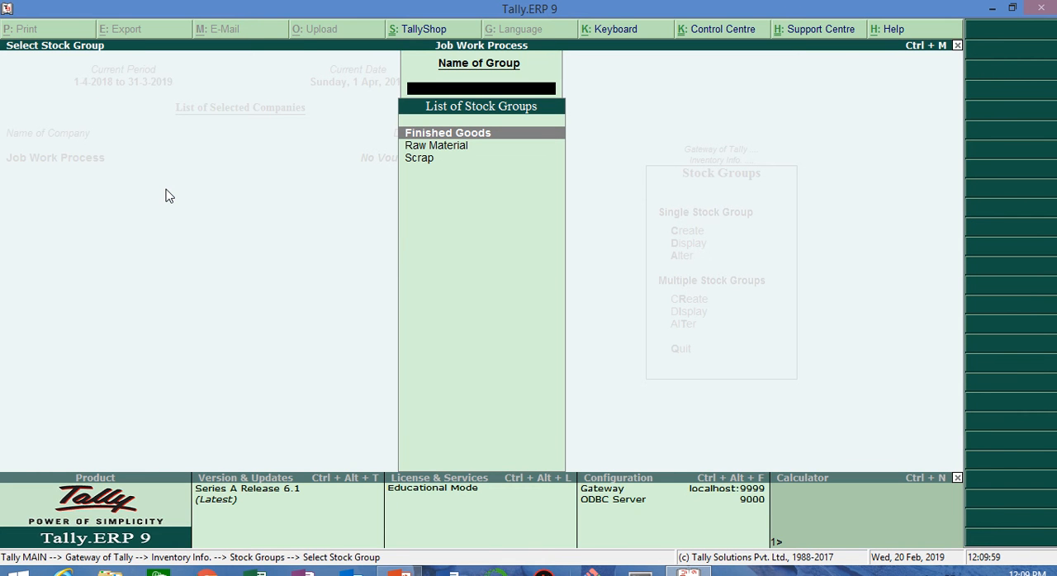
key(Return)
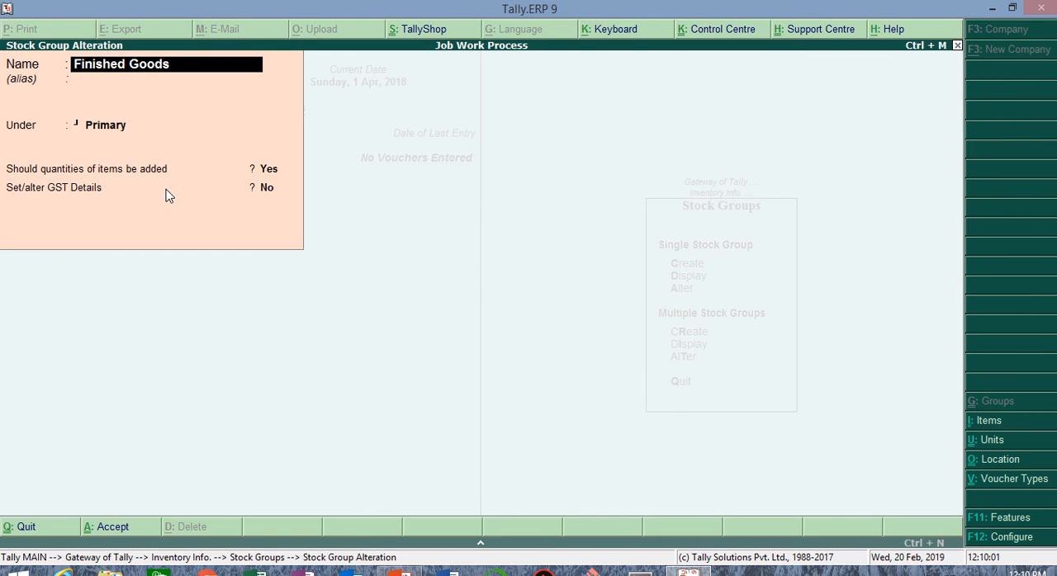
key(Return)
key(Return)
key(Return)
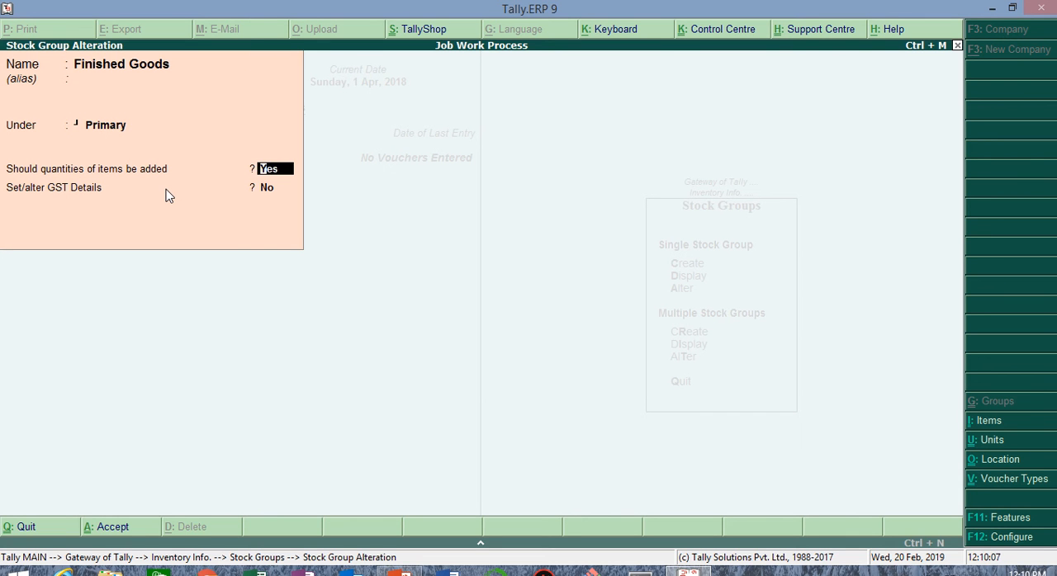
key(Return)
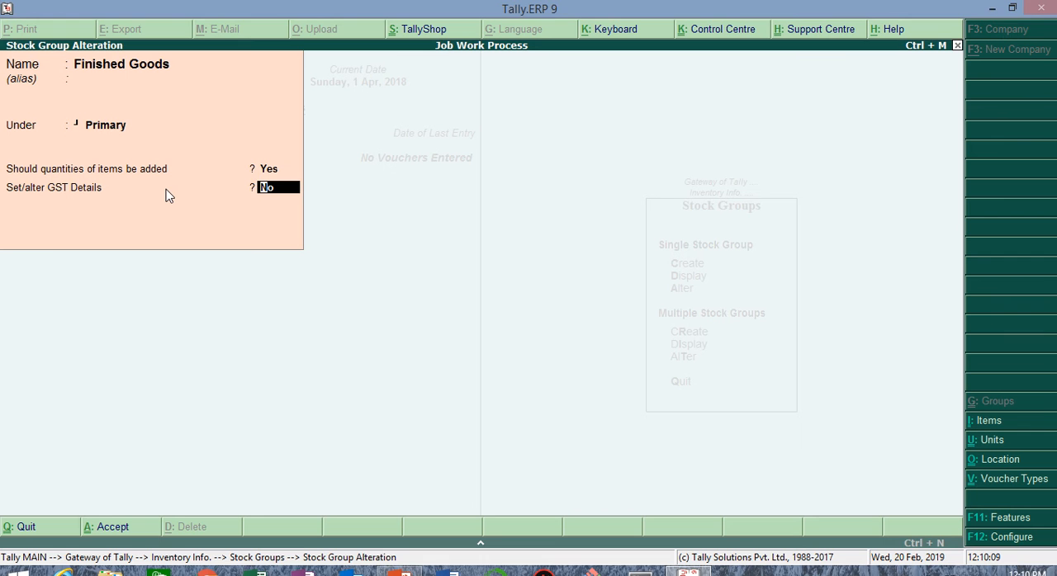
text(yes)
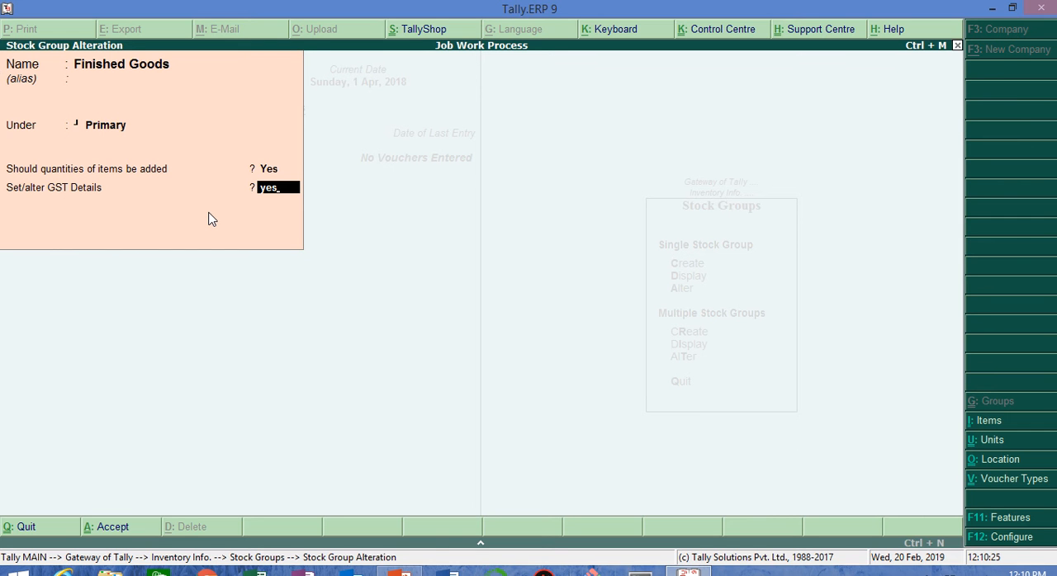
key(Return)
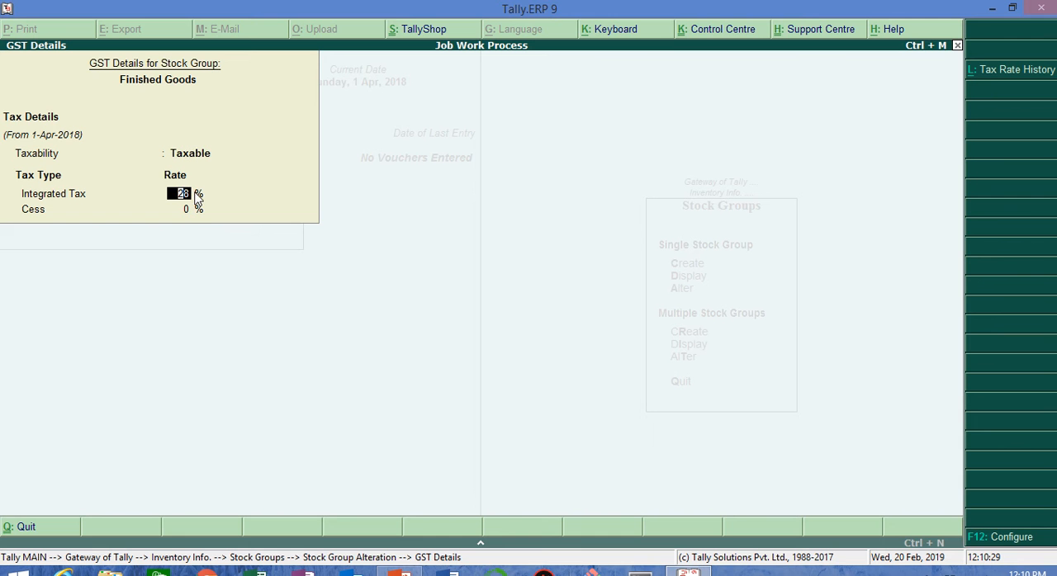
Step: Configure the GST details to allow HSN/SAC details and show all GST tax types
key(F12)
text(y)
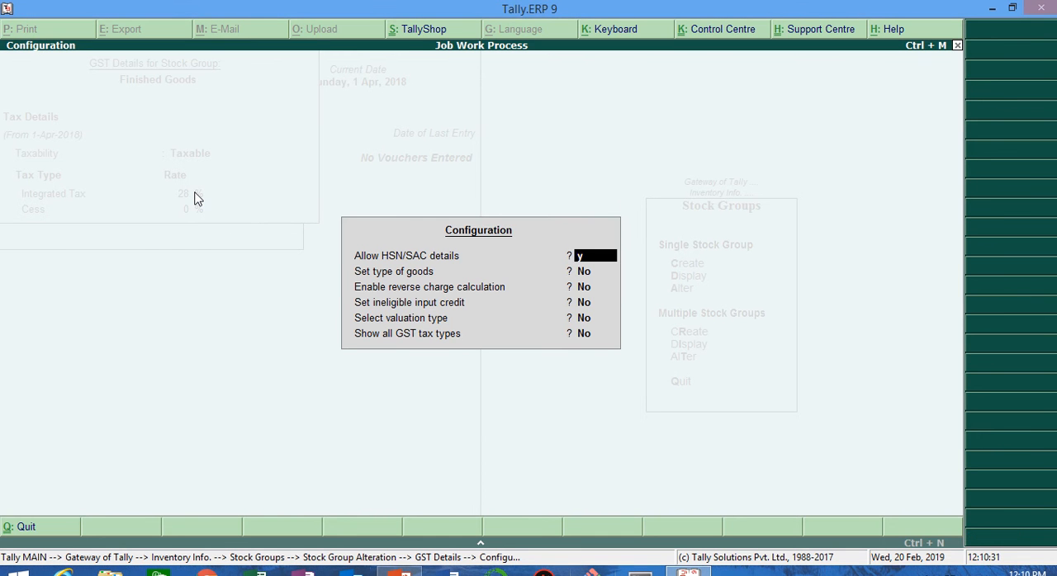
key(Return)
key(Return)
key(Return)
key(Return)
key(Return)
text(y)
key(Return)
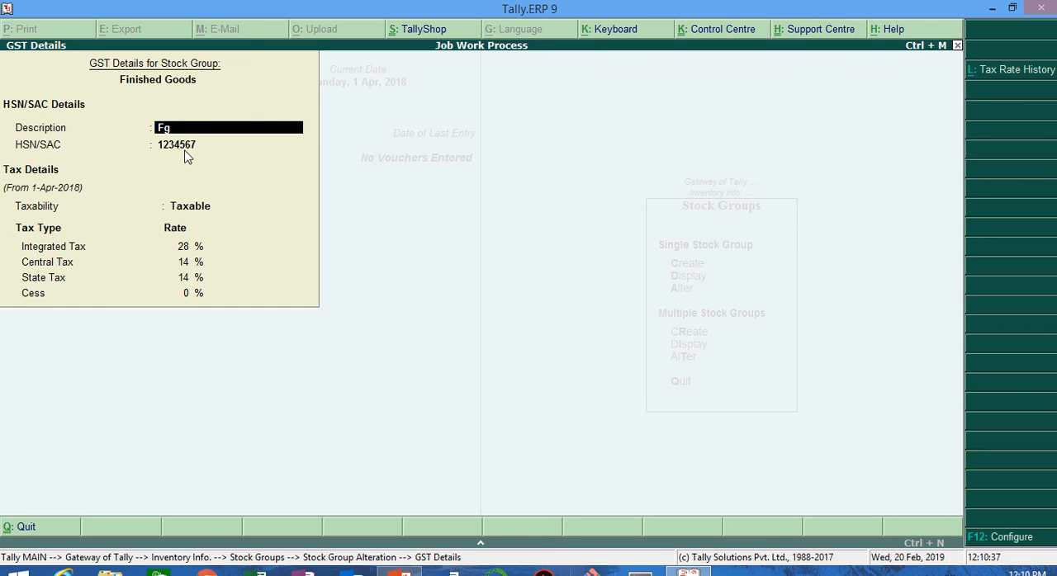
Step: Accept the GST details of the Finished Goods group and save the stock group
click(183, 248)
key(ctrl+a)
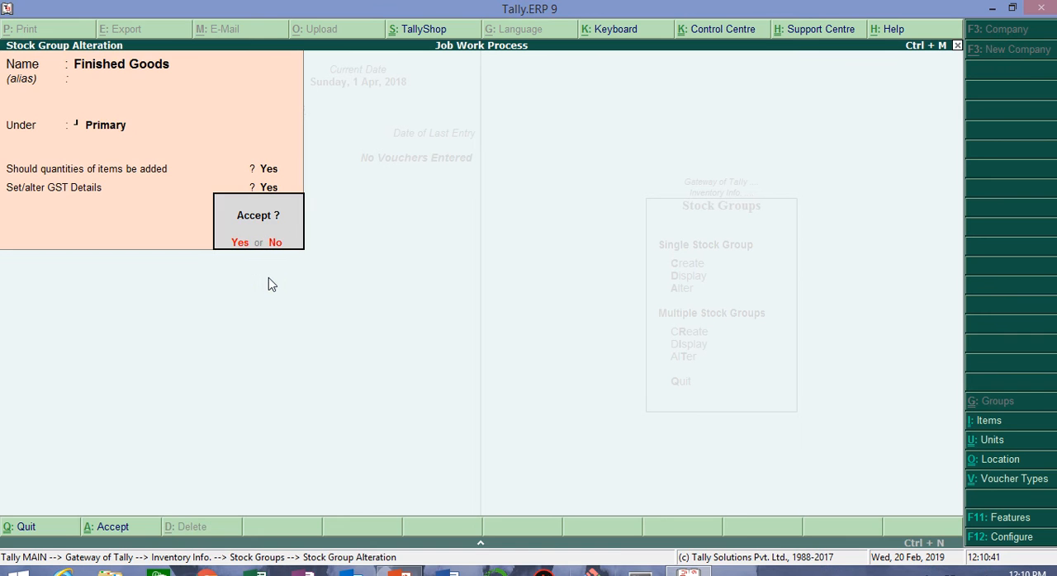
key(Return)
Step: Open the Raw Material stock group for alteration and set "Set/alter GST Details" to Yes
key(Down)
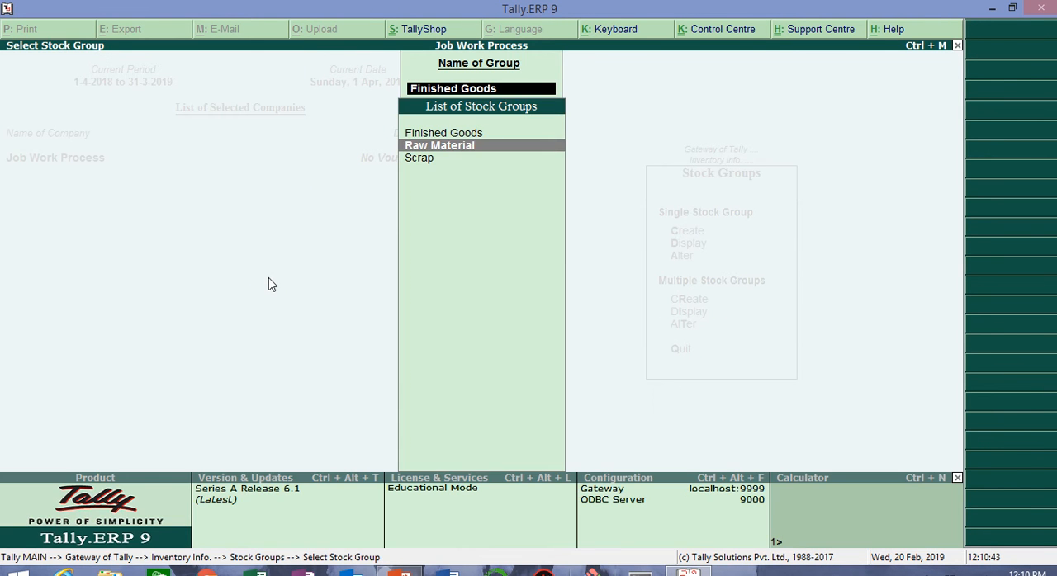
key(Return)
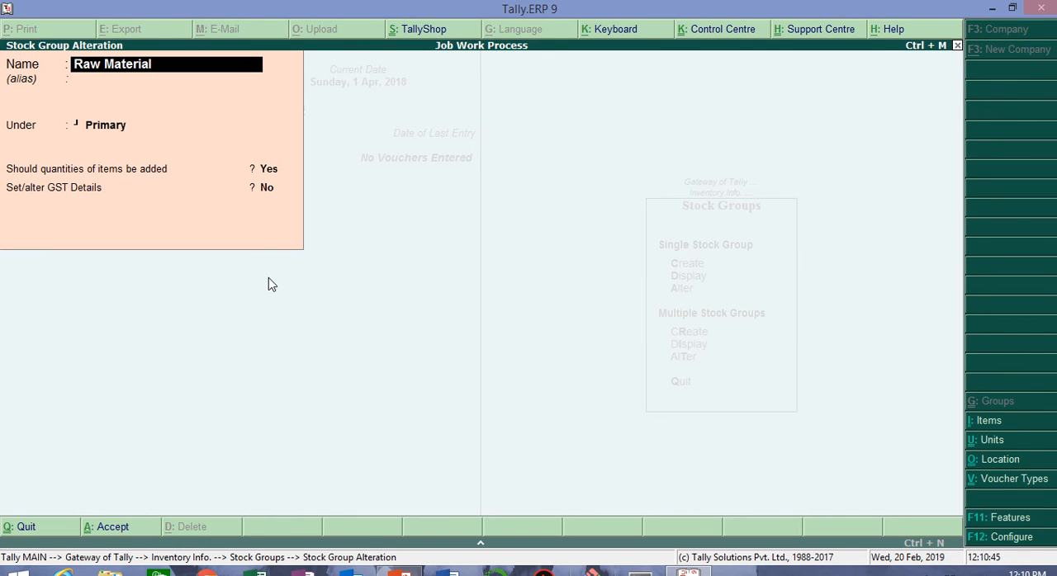
key(Return)
key(Return)
key(Return)
key(Return)
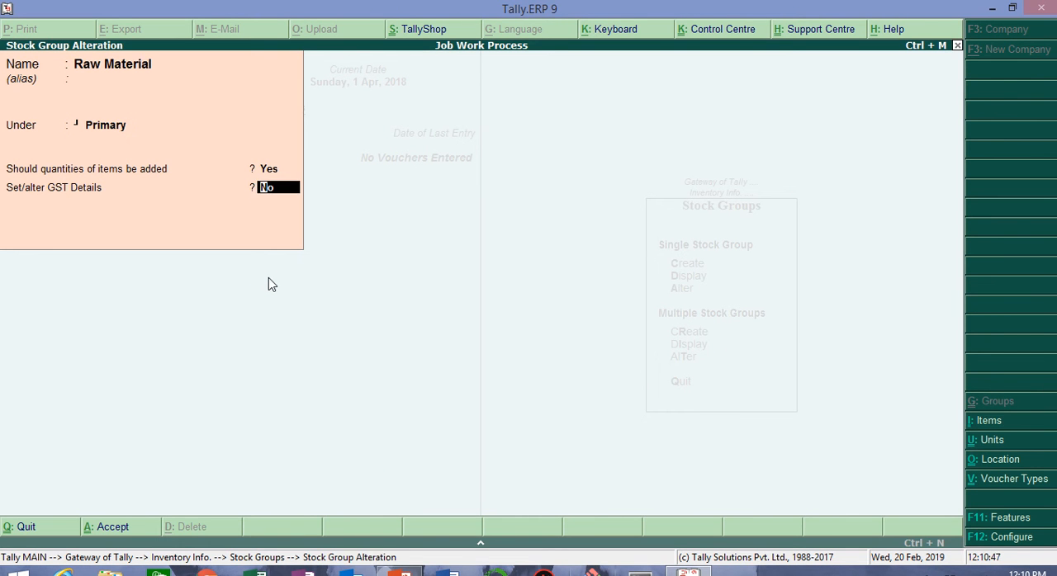
text(y)
key(Return)
key(Return)
key(Return)
key(Return)
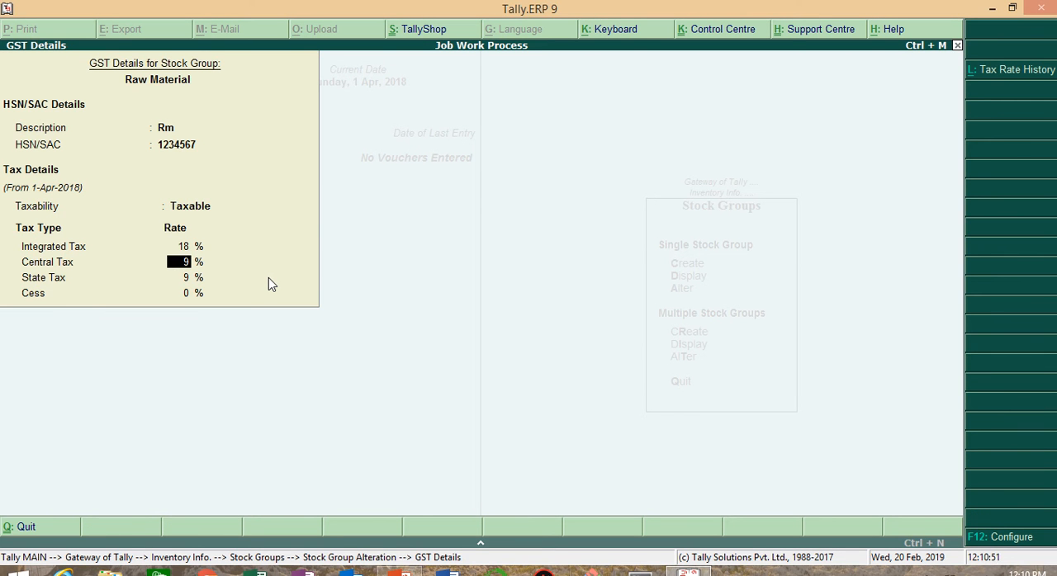
Step: Review the HSN/SAC and tax rate details of the Raw Material group and accept the stock group
key(Up)
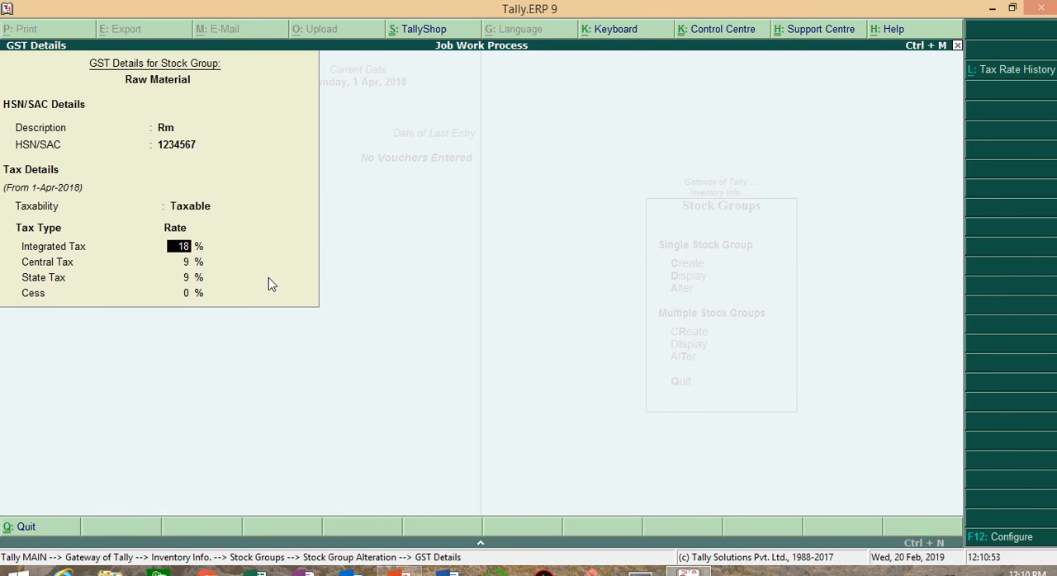
key(ctrl+a)
key(Return)
Step: Open the Scrap stock group for alteration, review its settings and accept it with GST details left at No
key(Down)
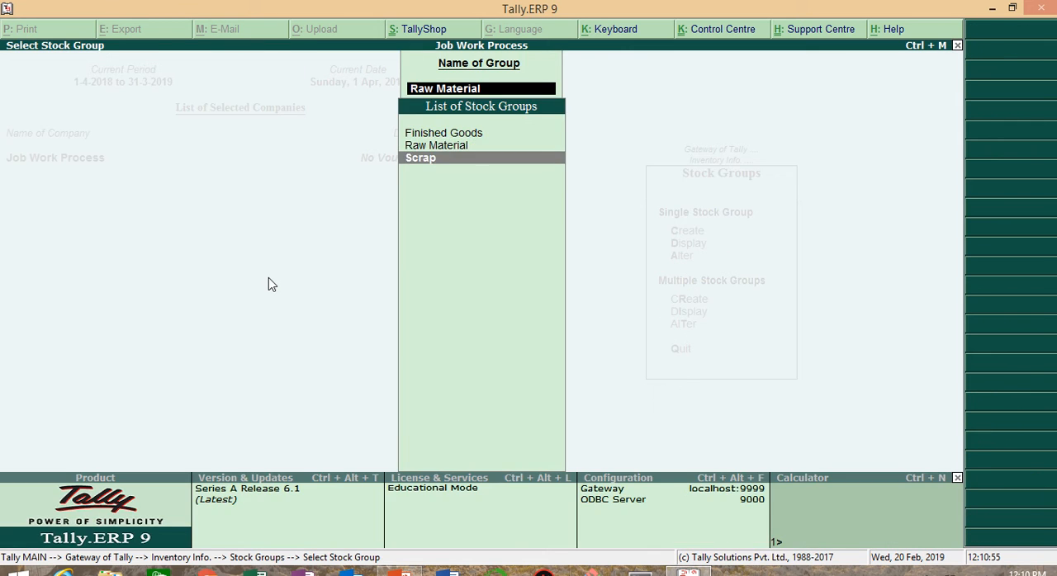
key(Return)
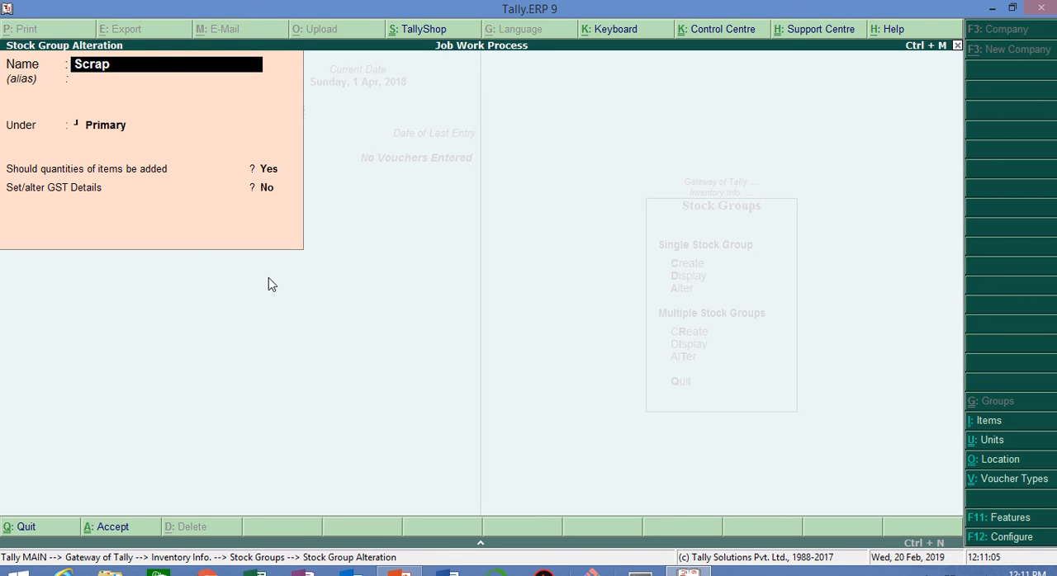
key(Return)
key(Return)
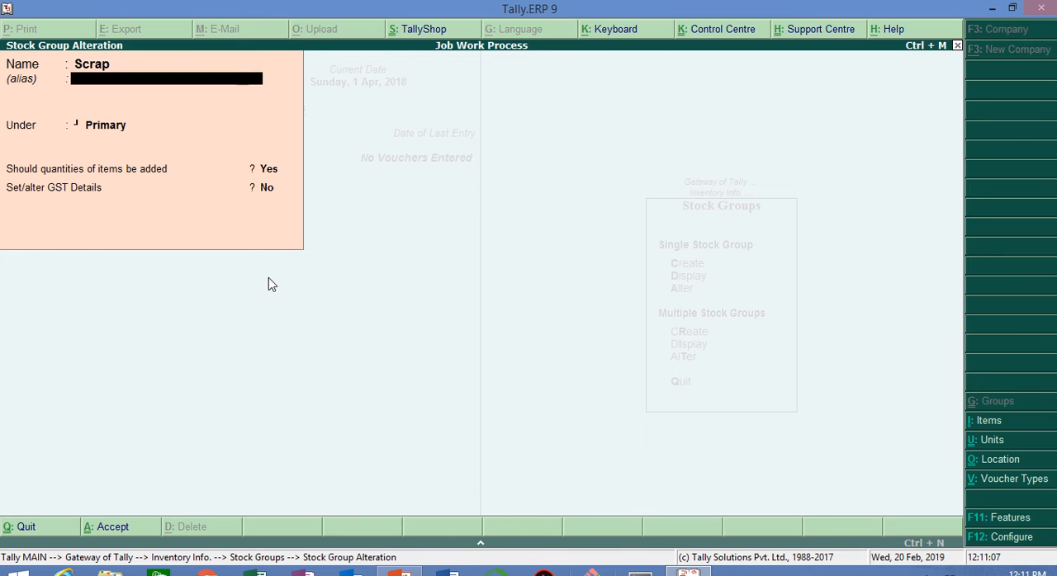
key(Return)
key(Return)
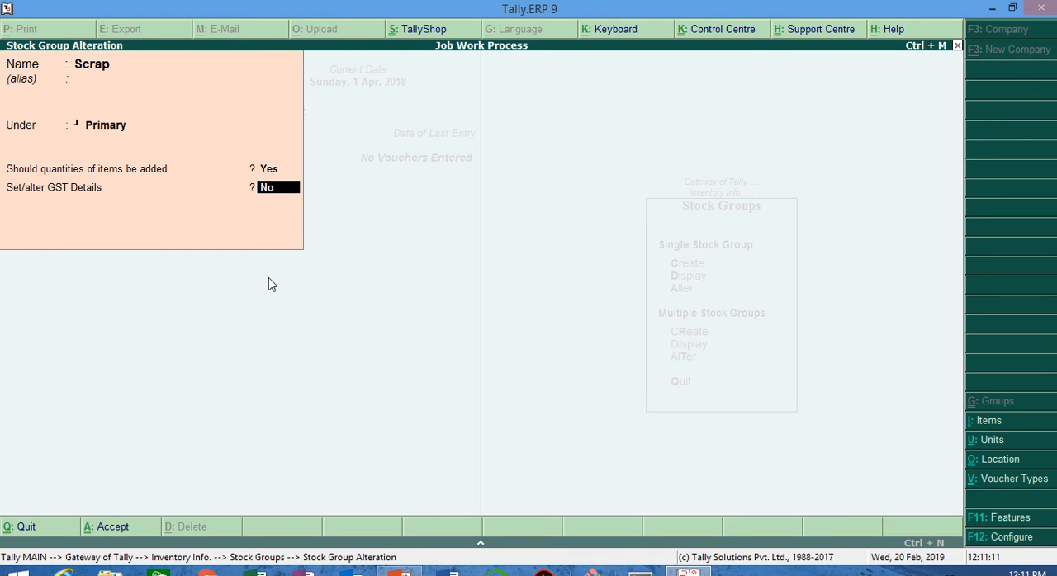
key(Return)
Step: Leave the stock group masters and go to the Units of Measure masters
key(Return)
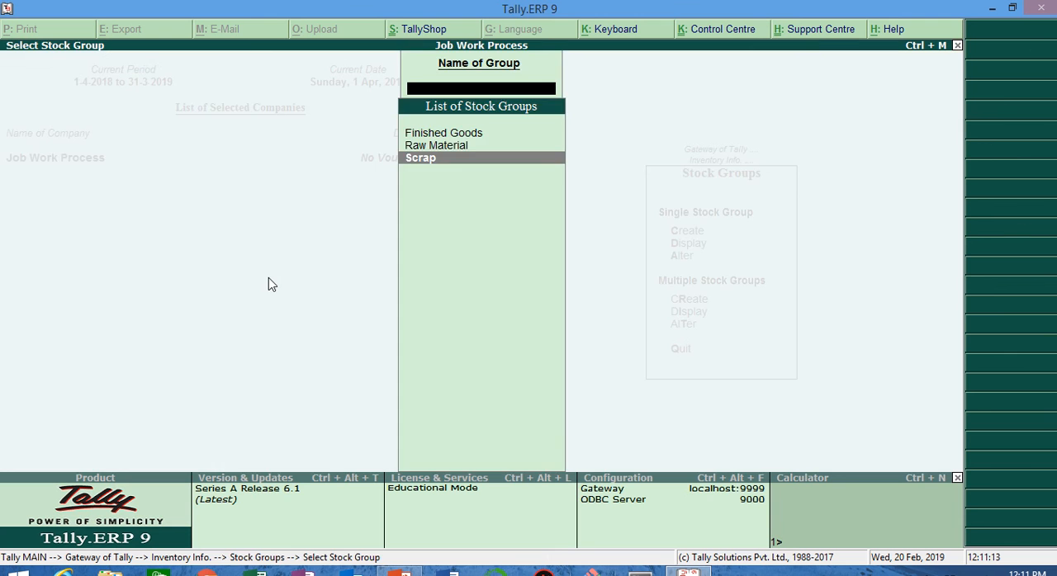
key(Escape)
key(Escape)
key(Down)
key(Down)
key(Return)
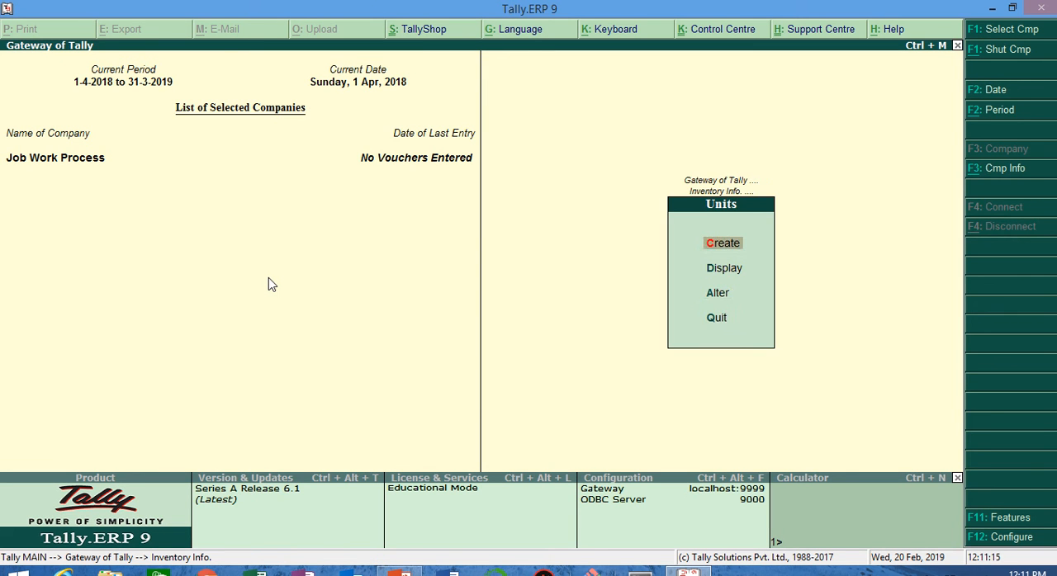
key(Down)
key(Down)
key(Return)
key(Escape)
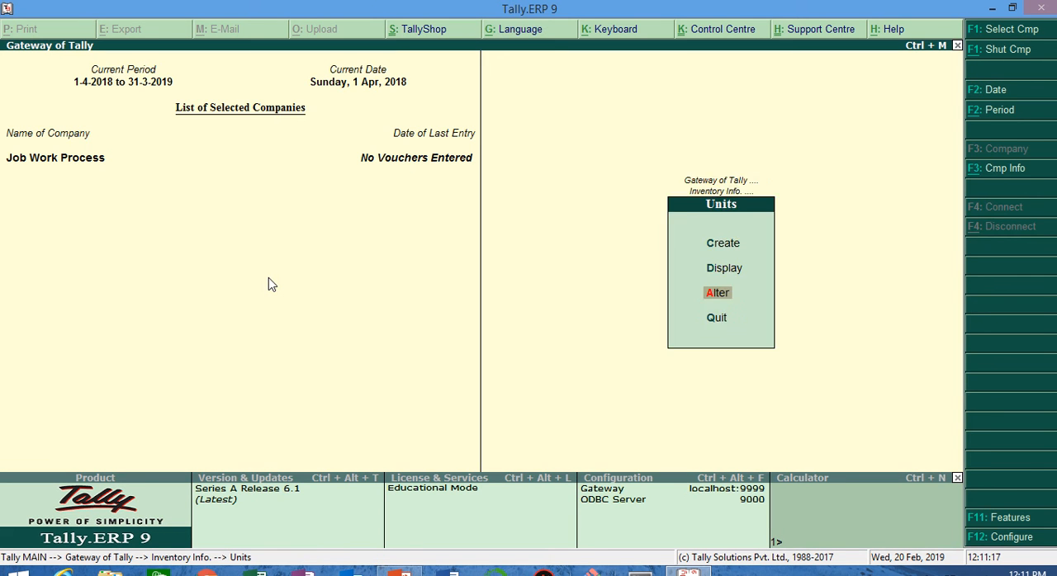
key(Escape)
key(Return)
key(Up)
key(Down)
key(Return)
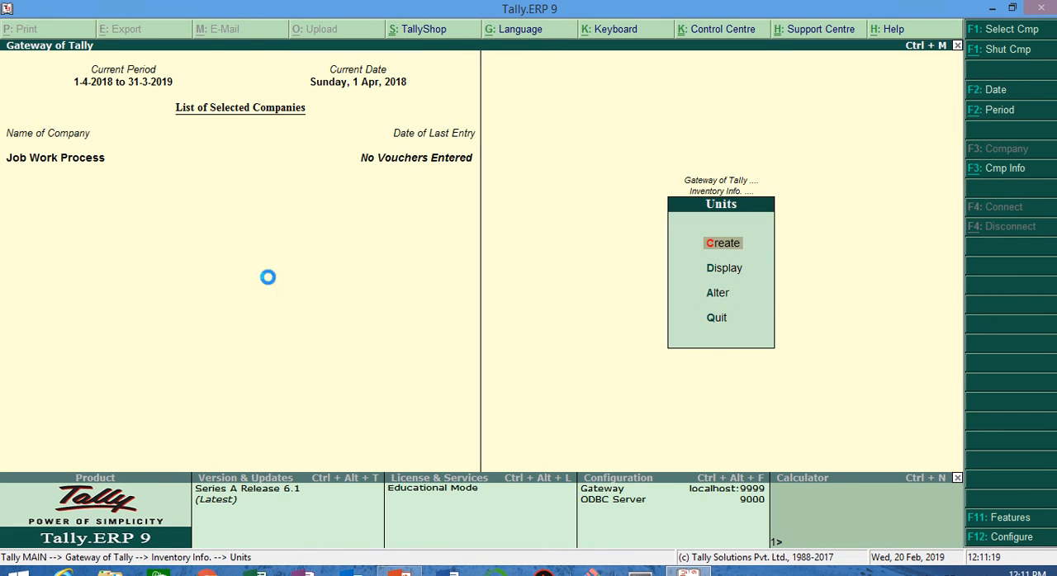
key(Escape)
Step: Open the gm unit for alteration, review its Unit Quantity Code and decimal places, and accept it
key(Return)
key(Down)
key(Down)
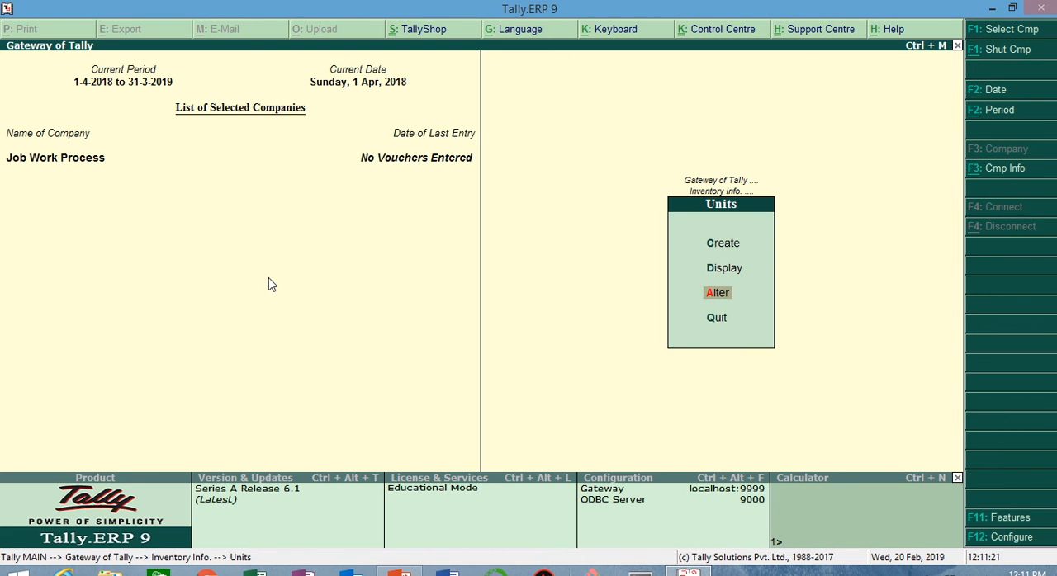
key(Return)
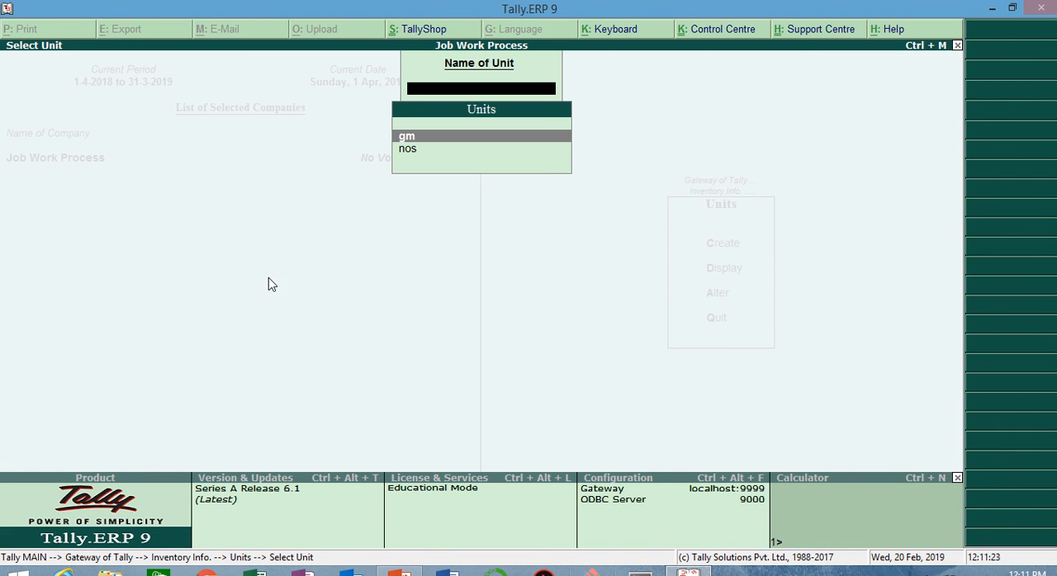
key(Return)
key(Return)
key(Return)
key(Return)
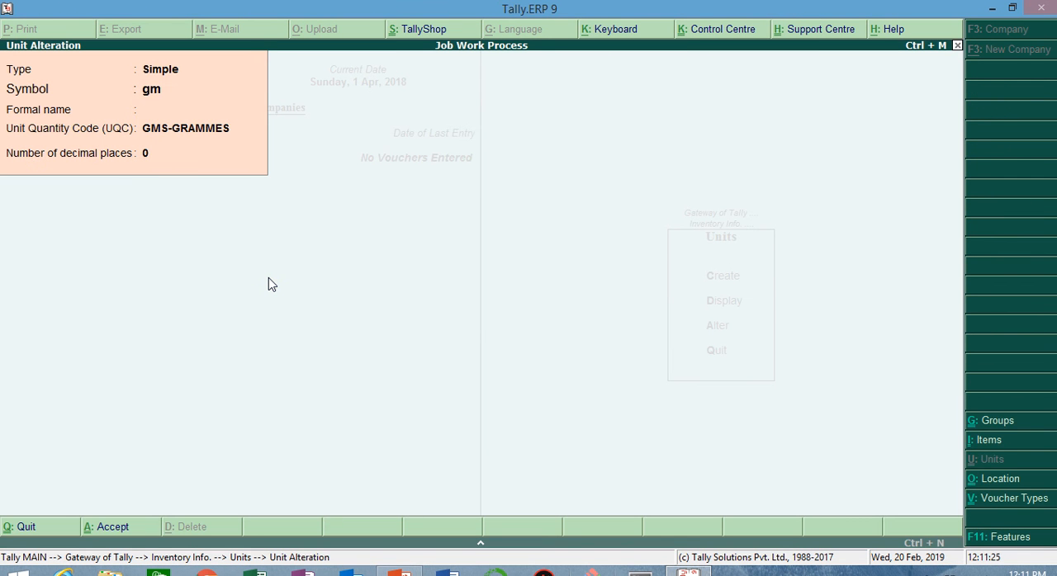
key(Return)
Step: Open the nos unit for alteration, review its Unit Quantity Code and decimal places, and accept it
key(Return)
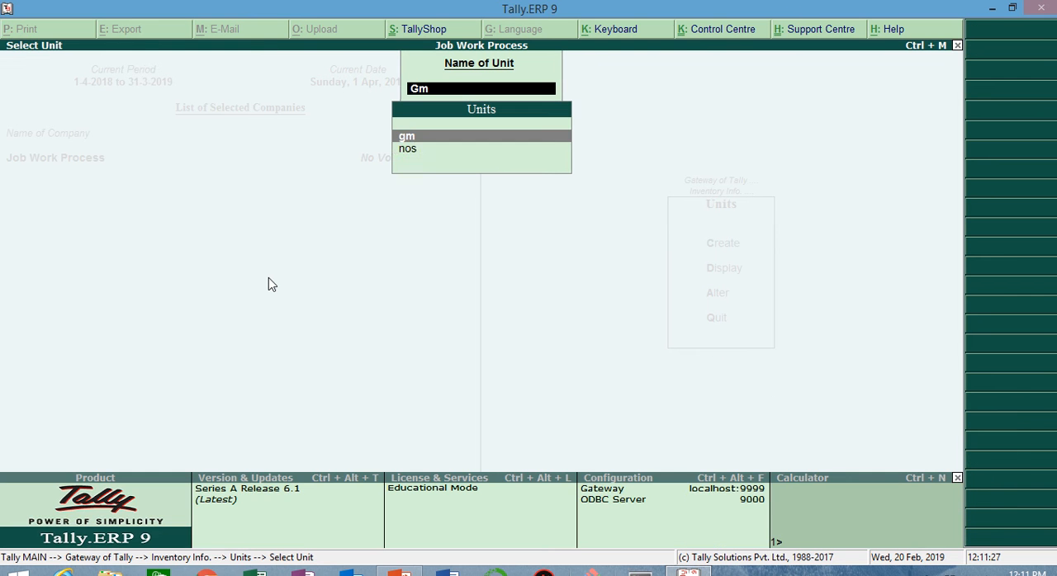
key(Down)
key(Return)
key(Return)
key(Return)
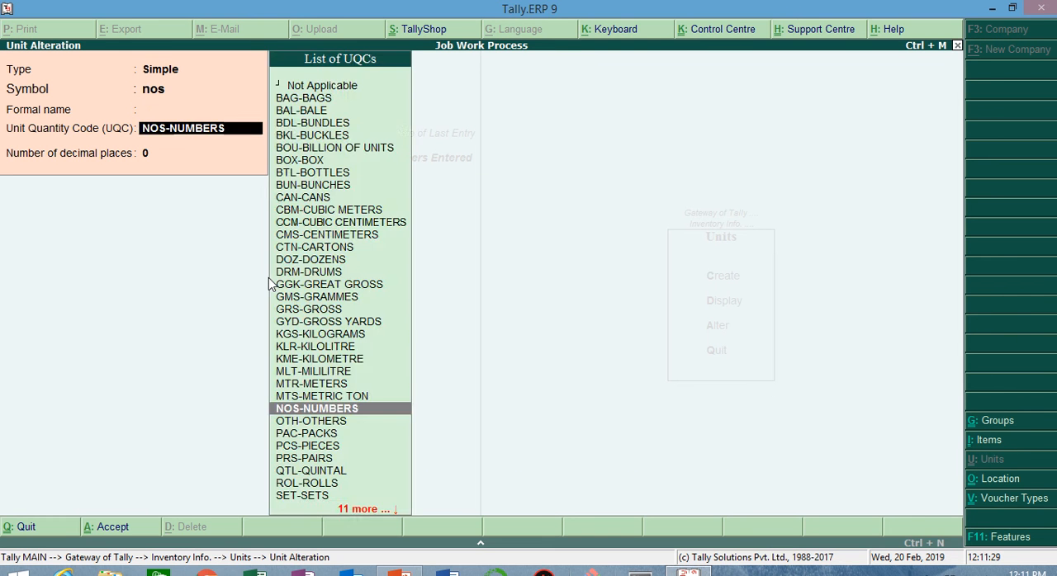
key(Return)
key(Return)
key(Return)
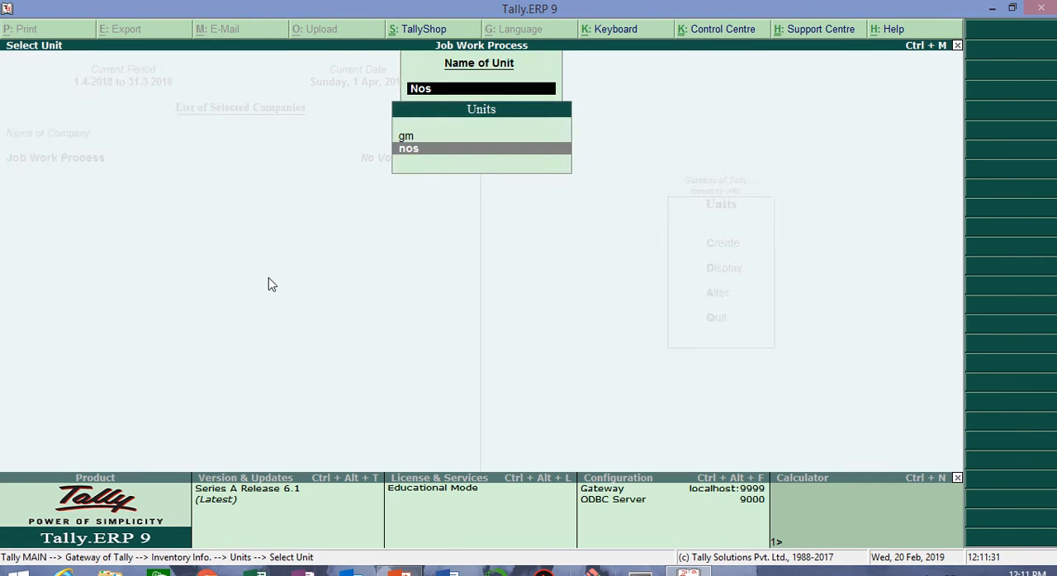
Step: Leave the units, open the blank form for creating a single stock item and exit it without saving
key(Escape)
key(Escape)
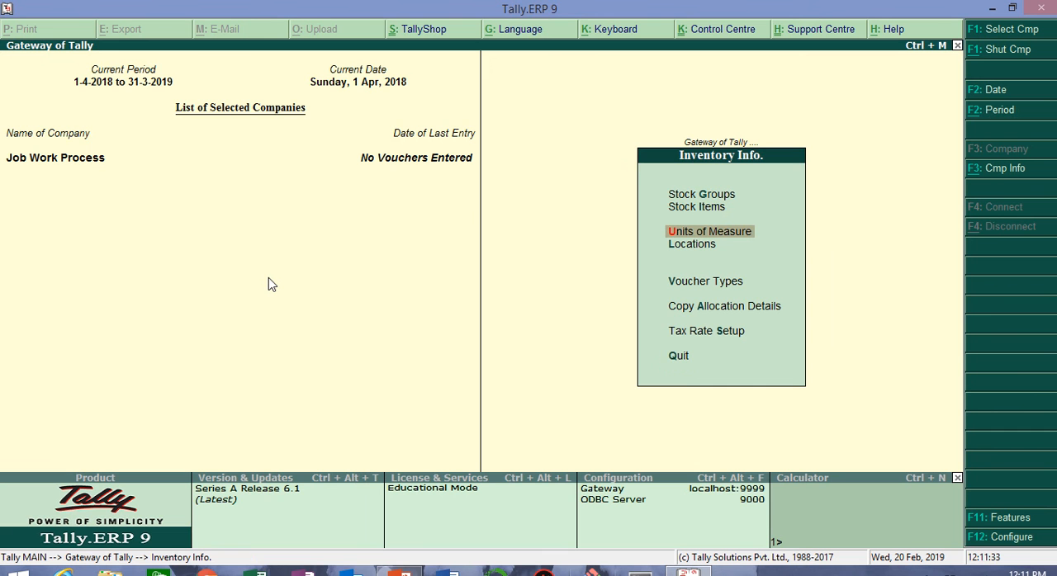
key(Up)
key(Return)
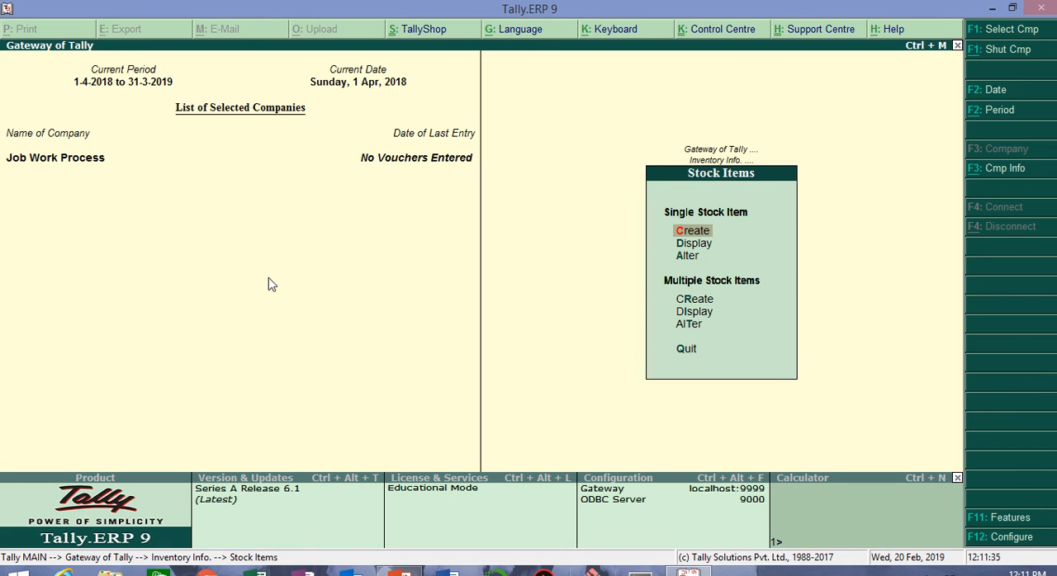
key(Return)
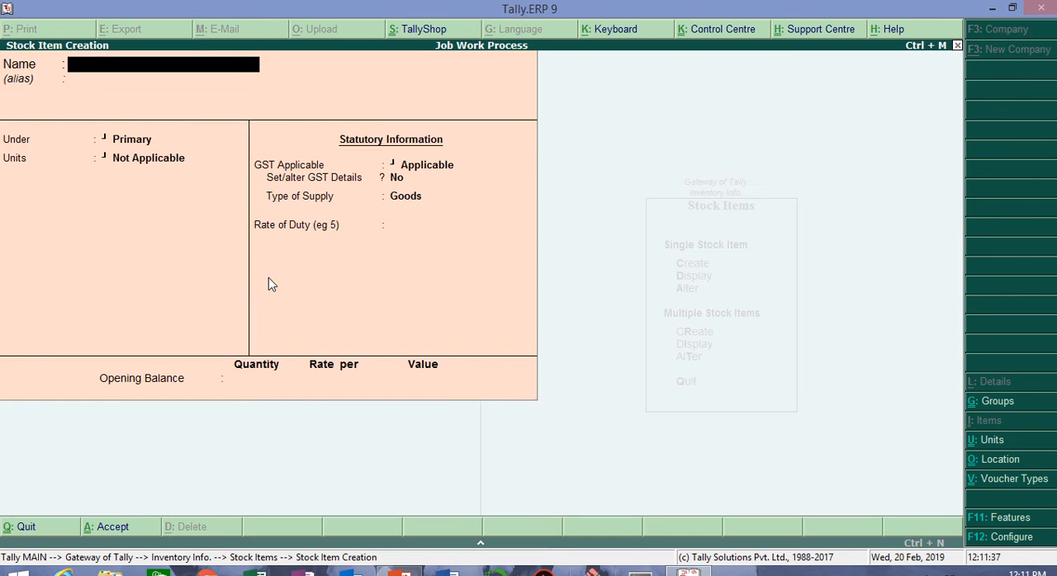
key(Escape)
key(Return)
Step: Open the Aluminium Scrap stock item for alteration, review its group, unit and GST settings, and accept it
key(Down)
key(Down)
key(Return)
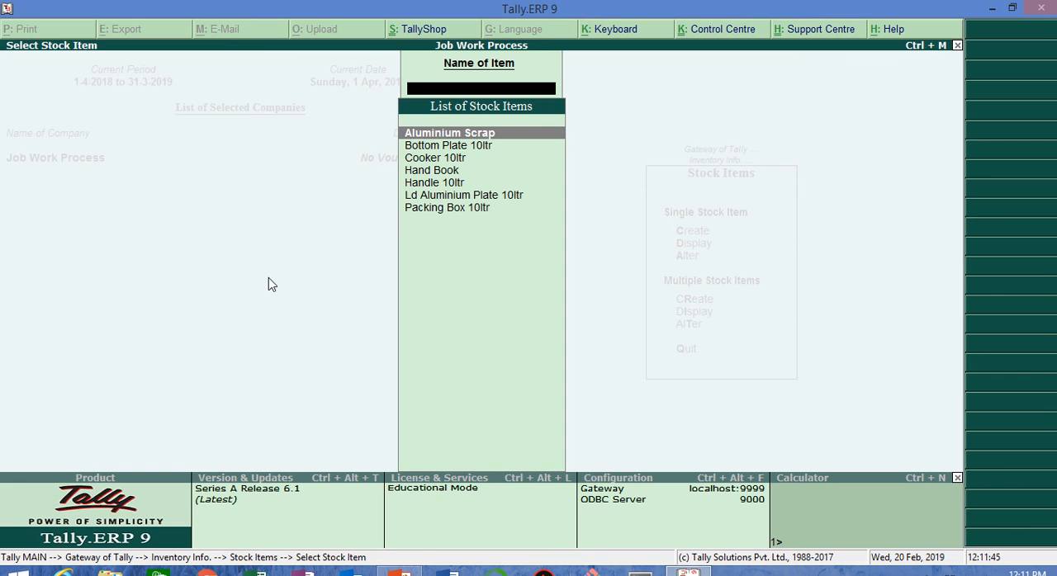
key(Return)
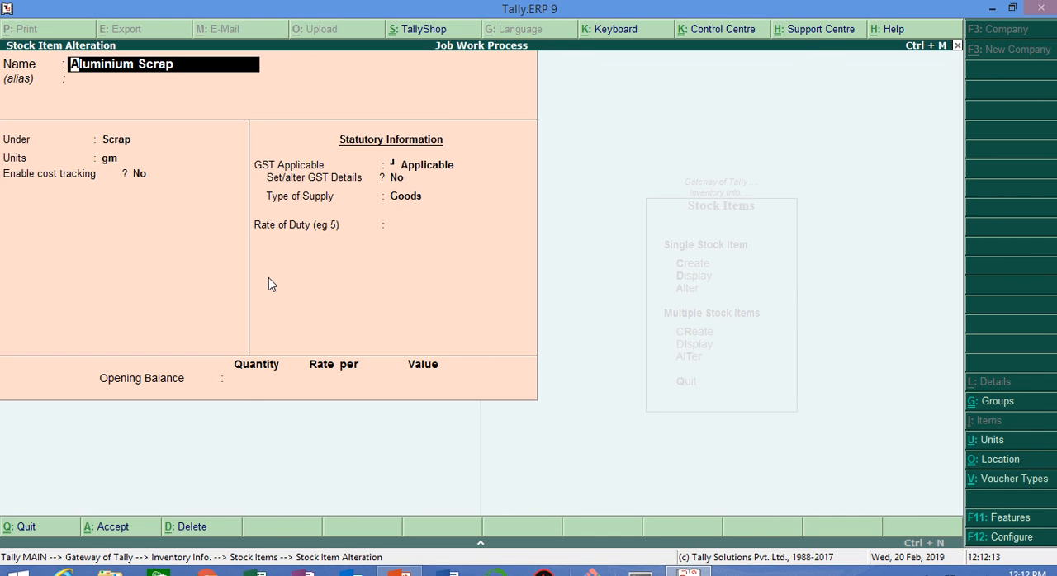
key(Return)
key(Return)
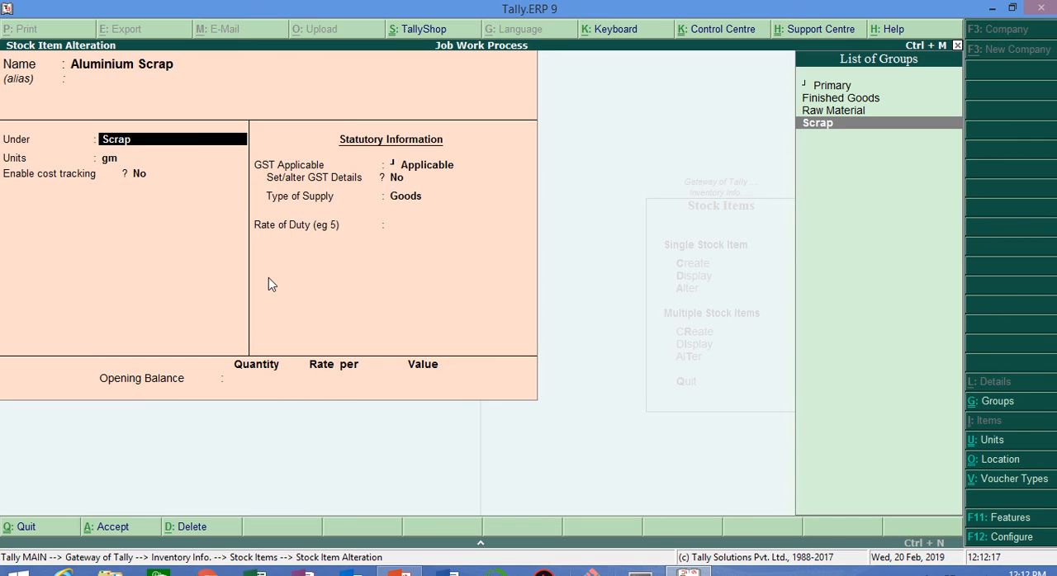
key(Return)
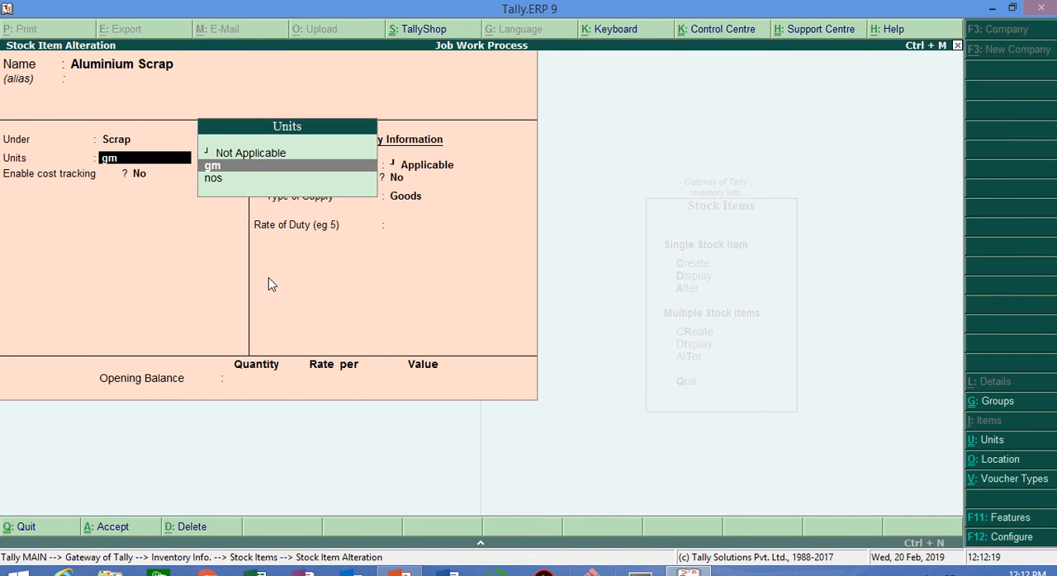
key(Return)
key(Return)
key(Return)
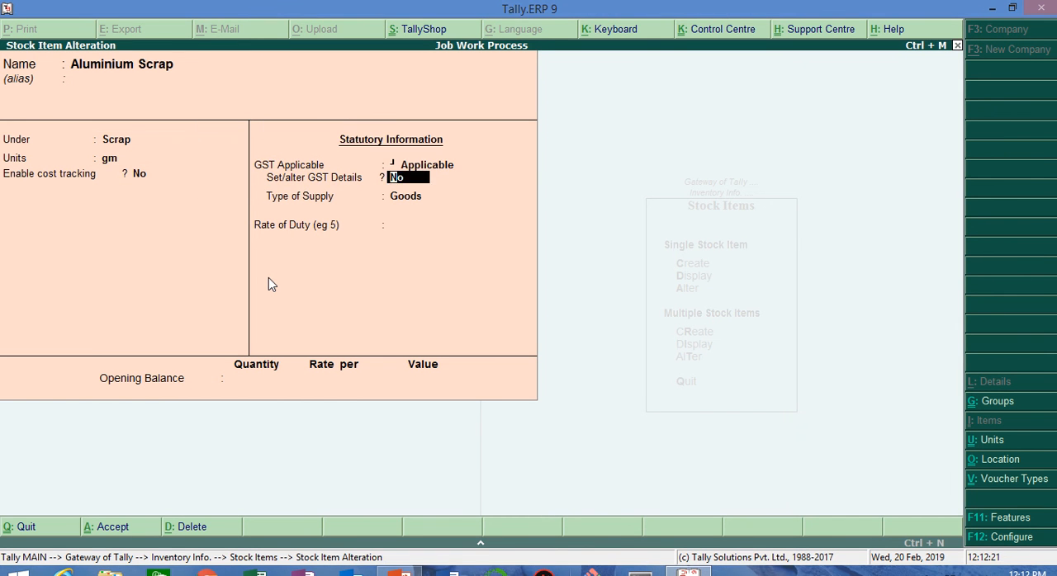
key(Return)
key(Return)
key(Return)
key(Return)
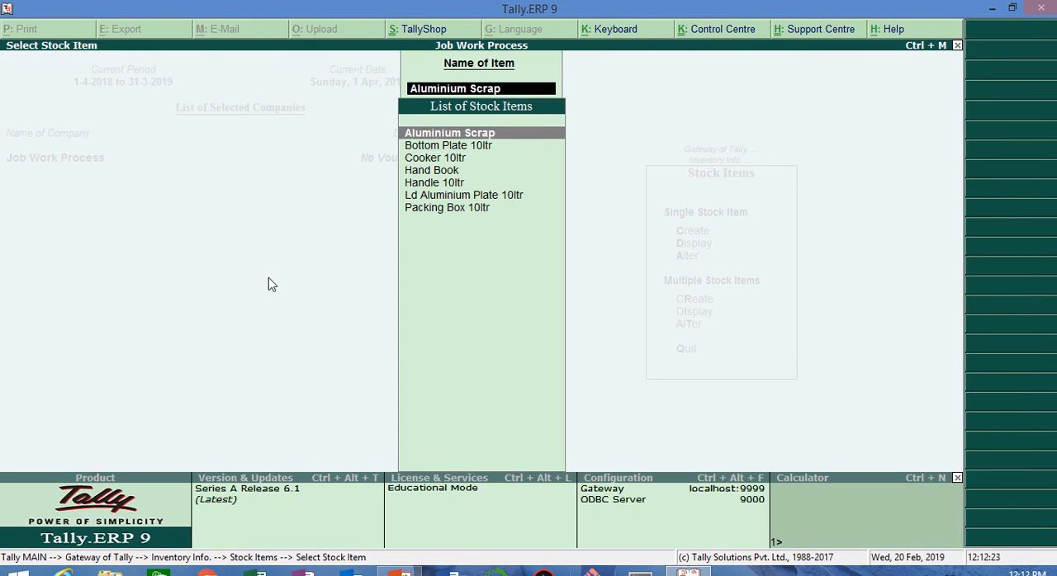
Step: Open the Bottom Plate 10ltr stock item for alteration and review its group, unit and GST applicability
key(Down)
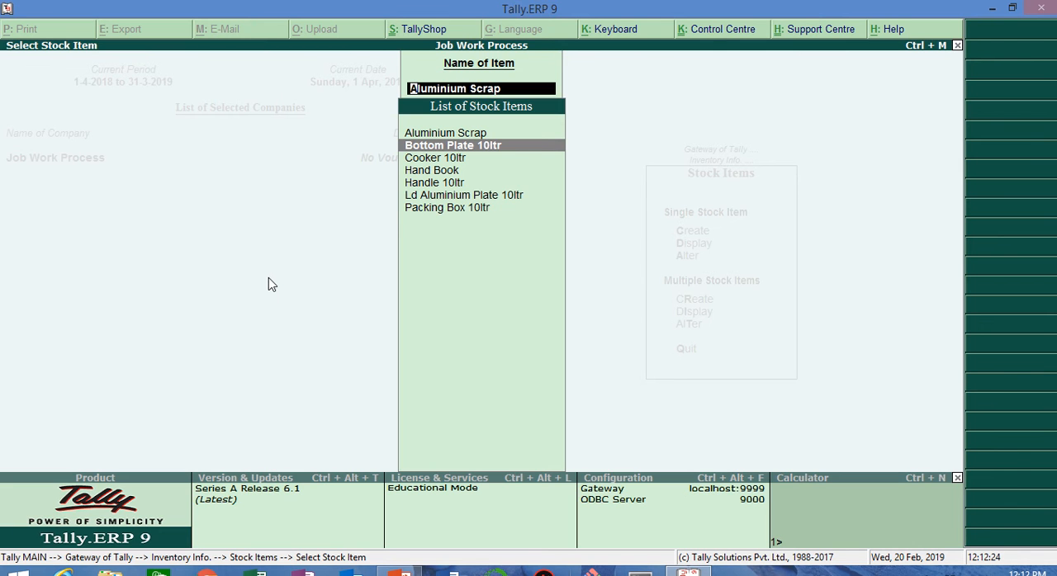
key(Return)
key(Return)
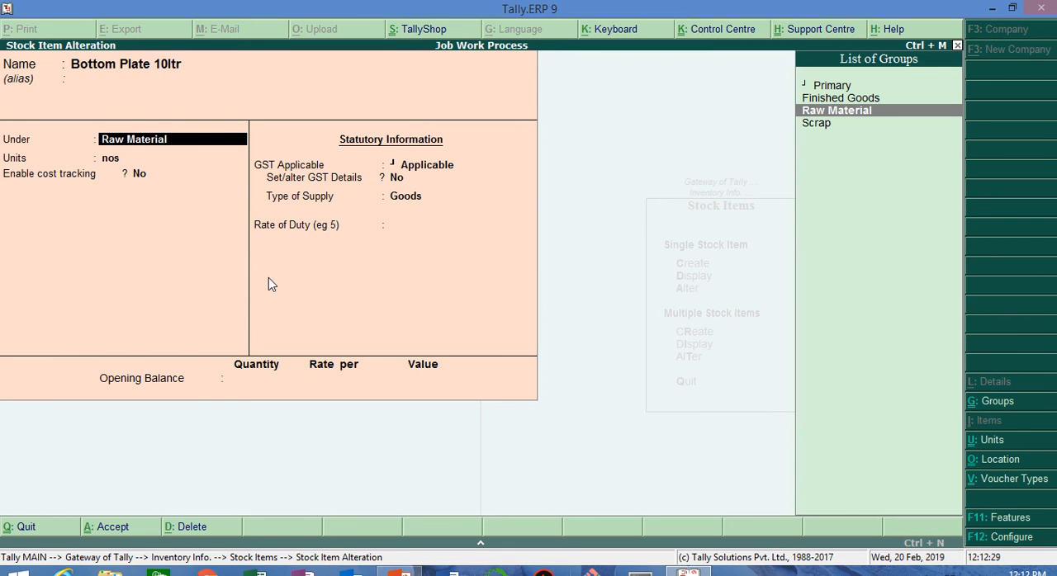
key(Return)
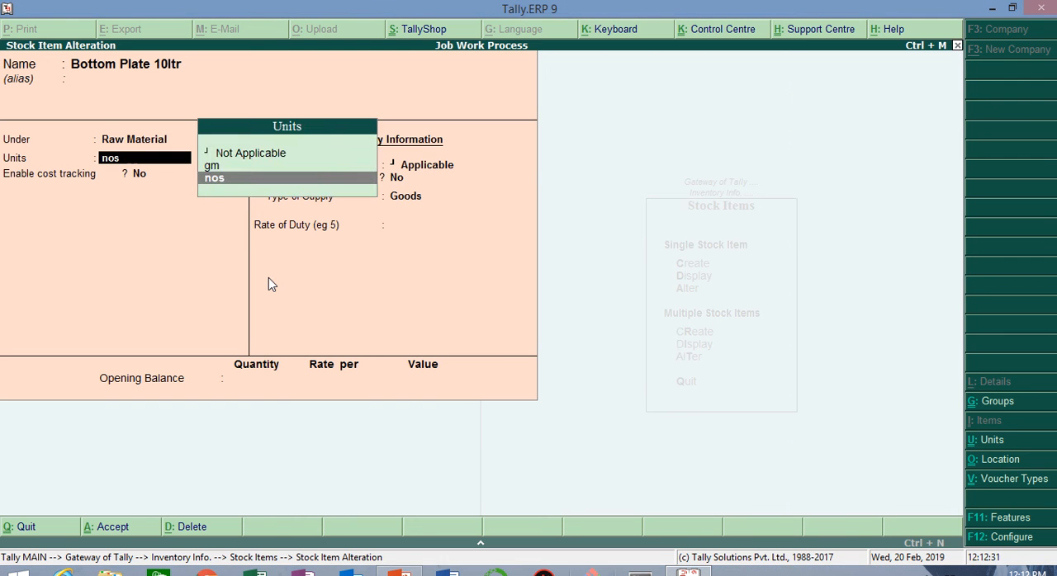
key(Return)
key(Return)
key(Return)
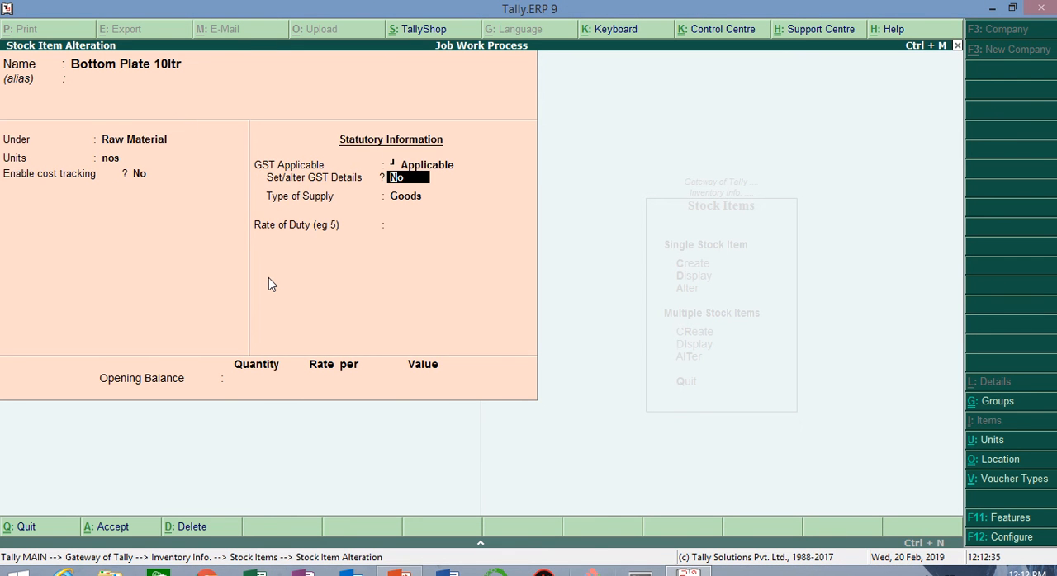
Step: Go back to the group of Bottom Plate 10ltr, recheck the remaining fields and accept the item
key(BackSpace)
key(BackSpace)
key(BackSpace)
key(BackSpace)
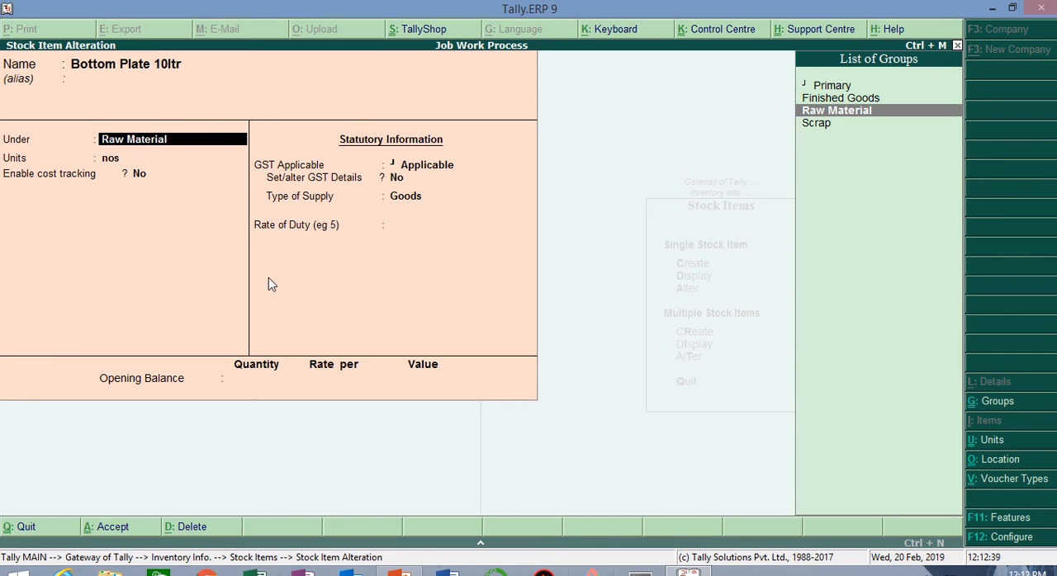
key(Return)
key(Return)
key(Return)
key(Return)
key(Return)
key(Return)
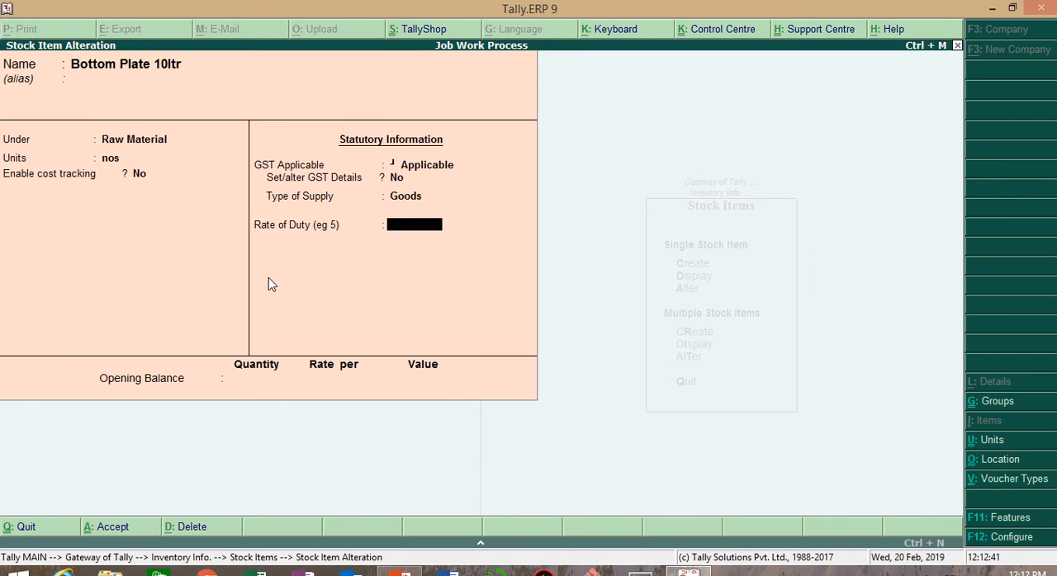
key(Return)
key(Return)
Step: Open the Cooker 10ltr stock item for alteration, review its group, unit and GST settings, and accept it
key(Return)
key(Down)
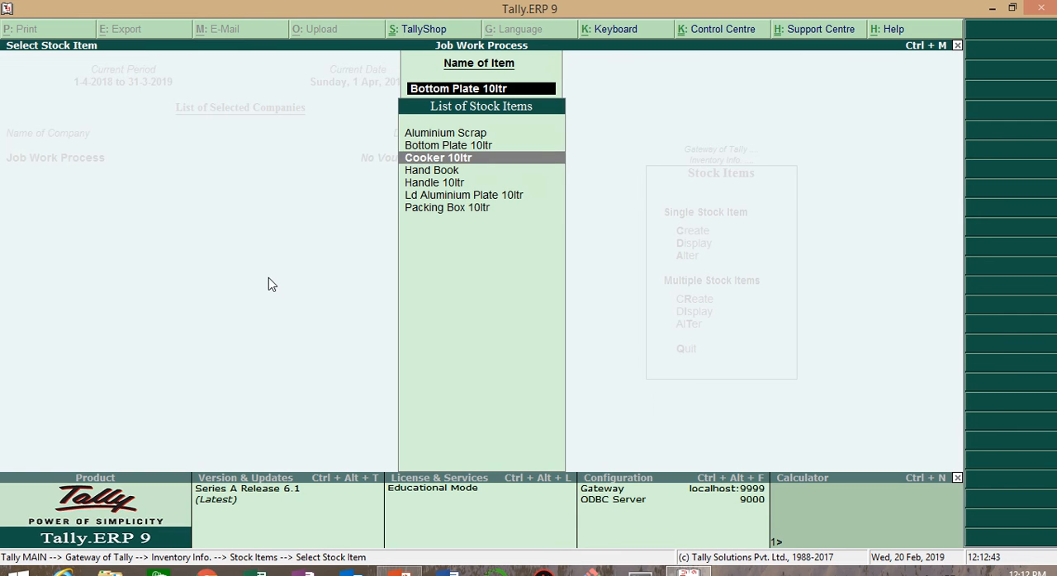
key(Return)
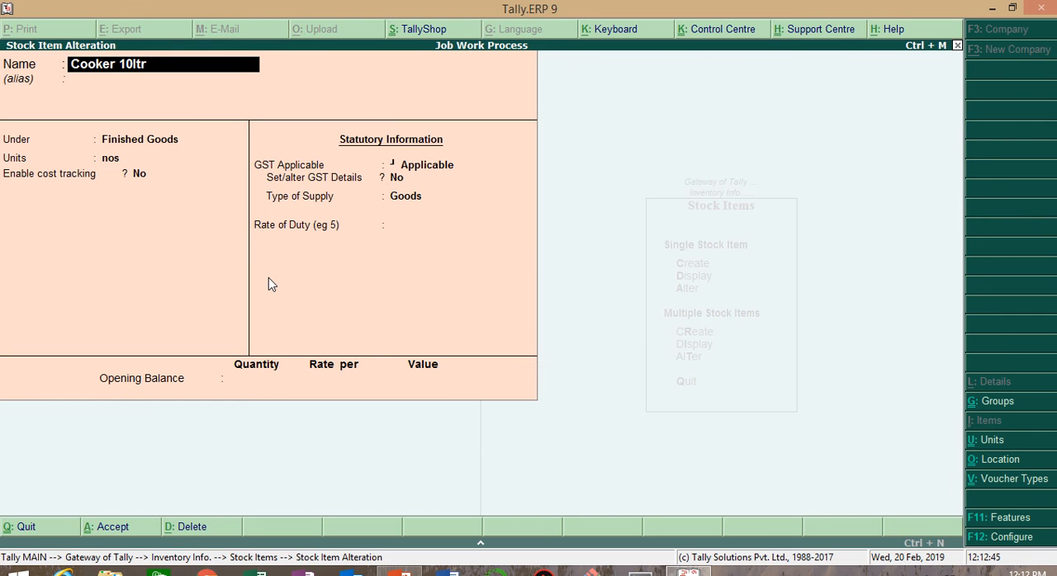
key(Return)
key(Return)
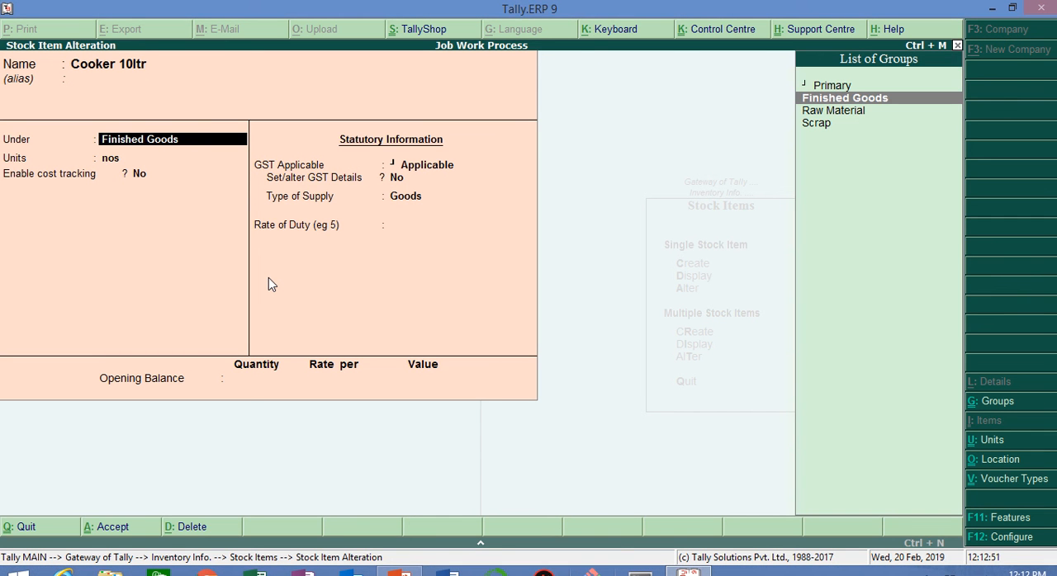
key(Return)
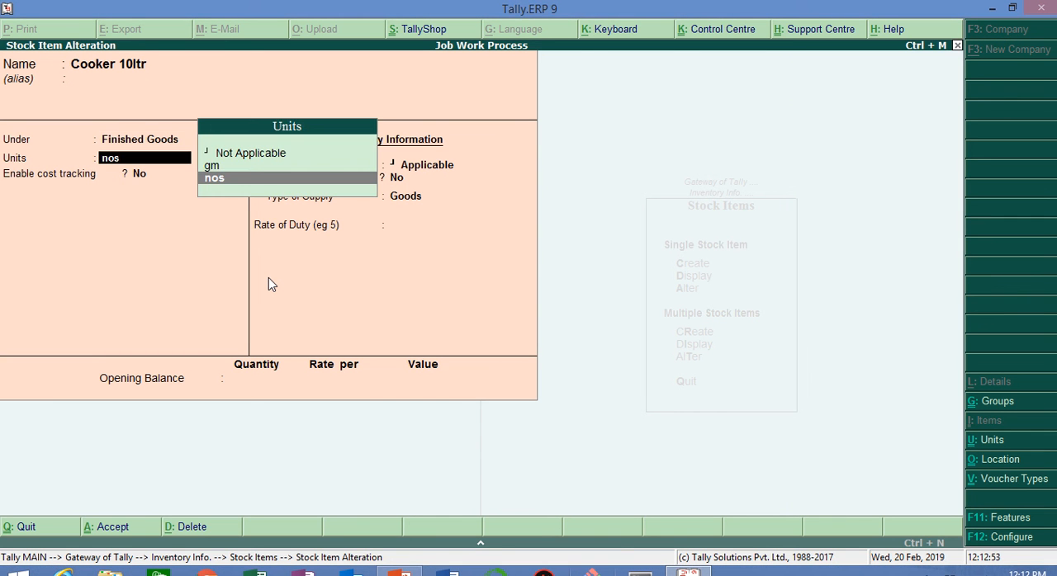
key(Return)
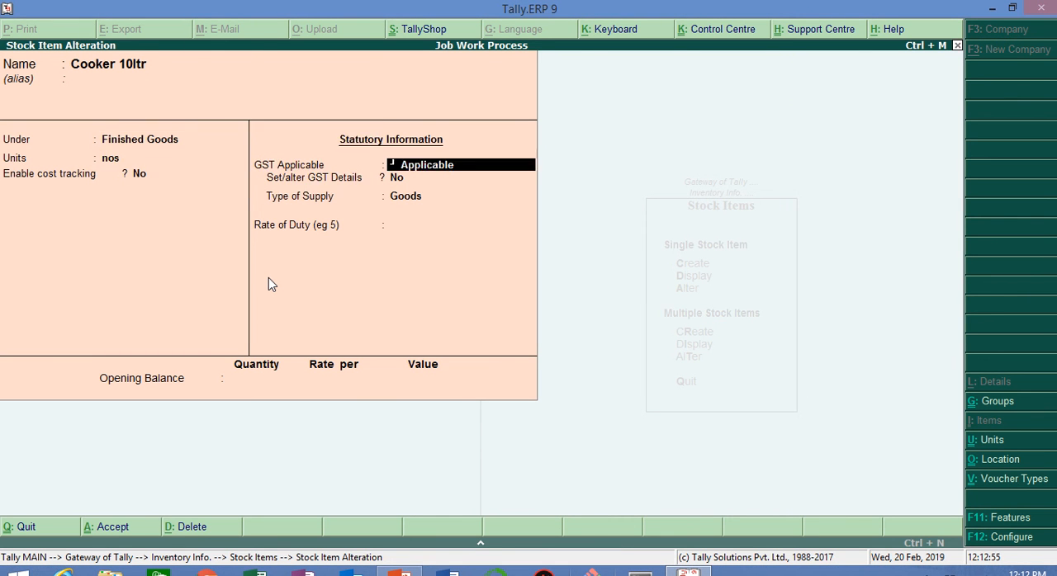
key(Return)
key(Return)
Step: Open the Hand Book stock item for alteration, review its group, unit and statutory details, and accept it
key(Return)
key(Return)
key(Return)
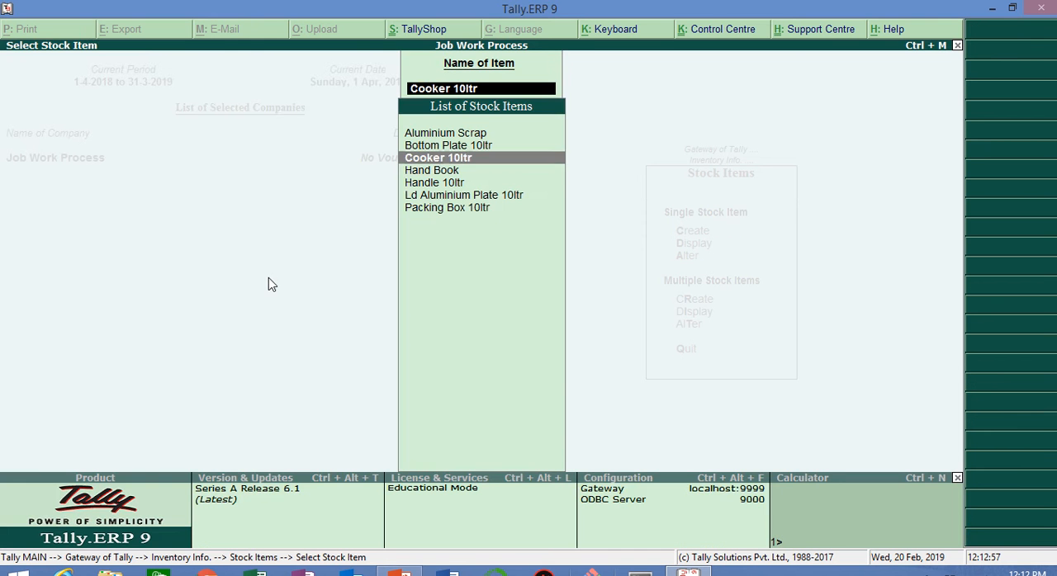
key(Return)
key(Return)
key(Return)
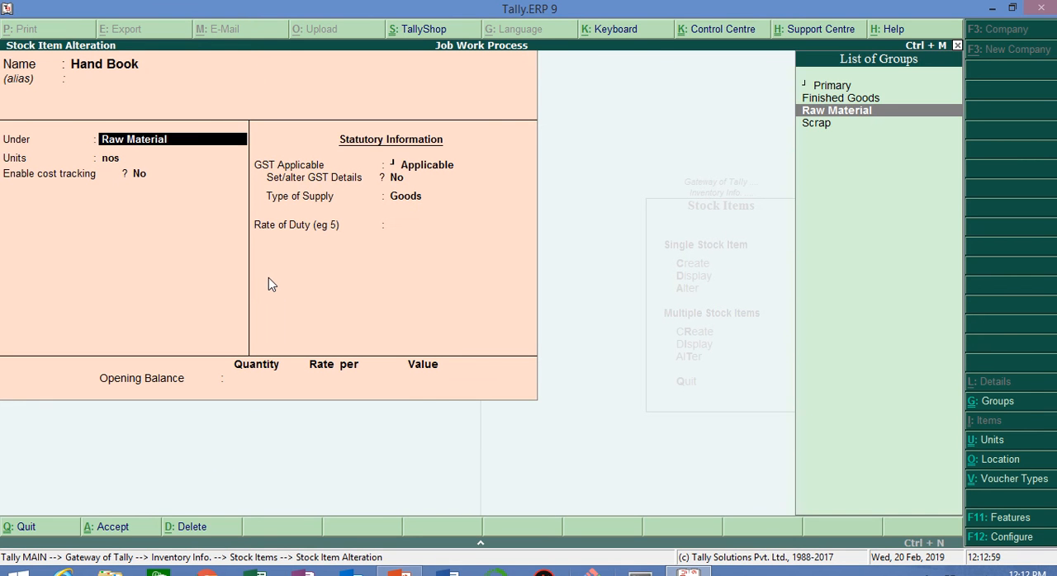
key(Return)
key(Return)
key(Return)
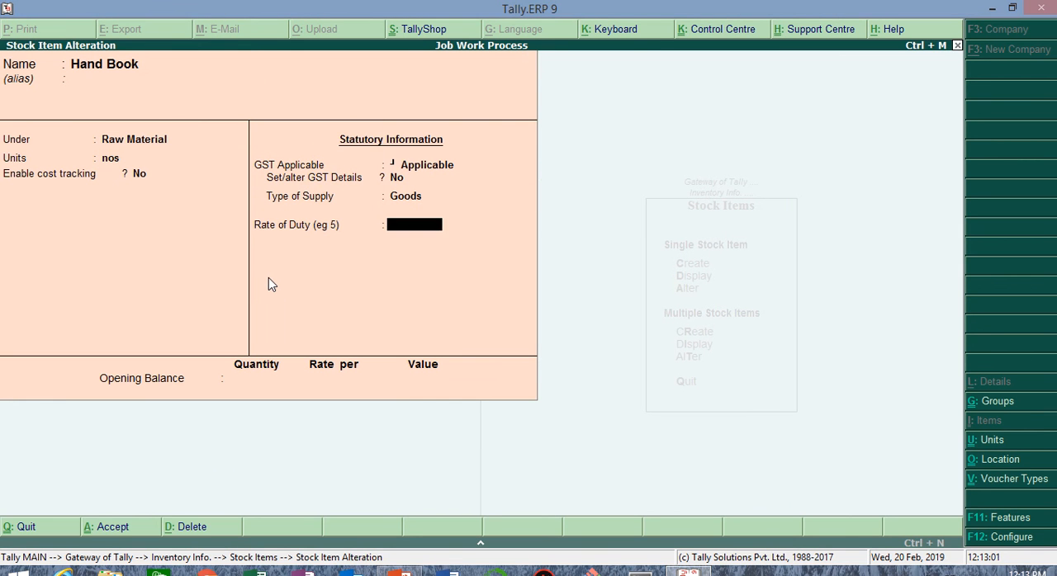
key(Return)
key(Return)
Step: Open the Handle 10ltr stock item for alteration, review its group, unit and GST settings, and accept it
key(Return)
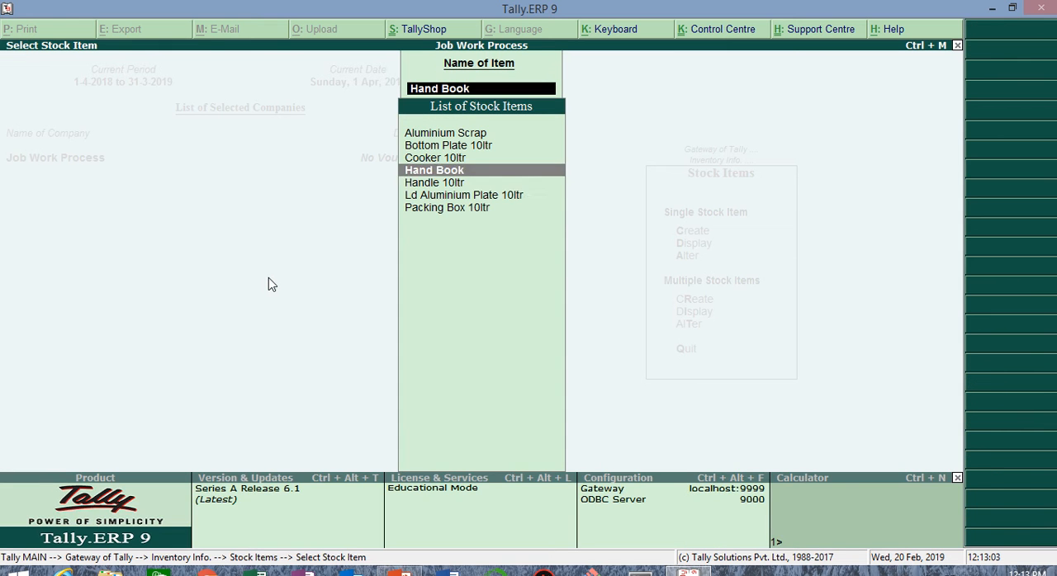
key(Down)
key(Return)
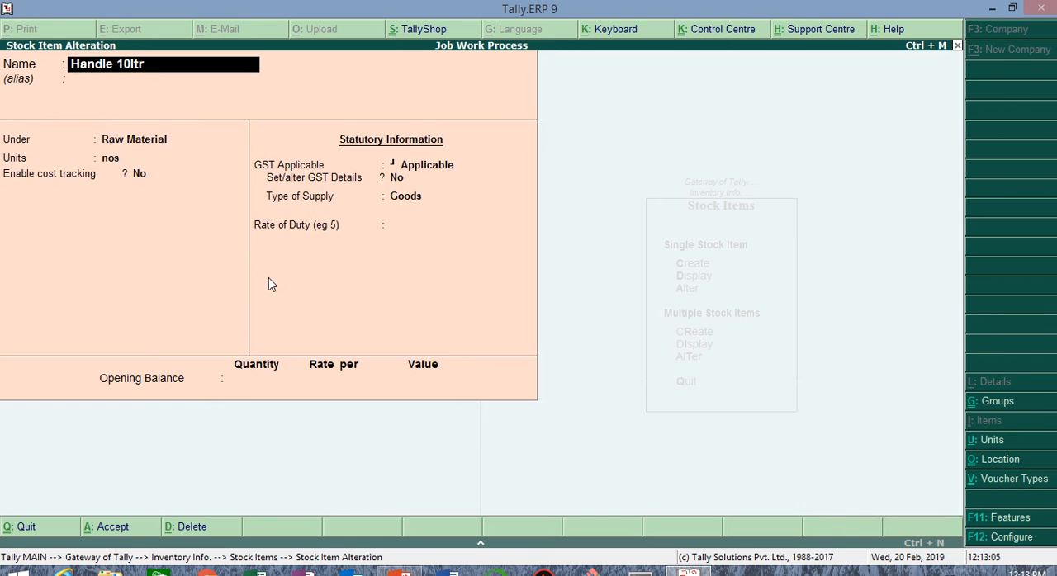
key(Return)
key(Return)
key(Return)
key(Return)
key(Return)
key(Return)
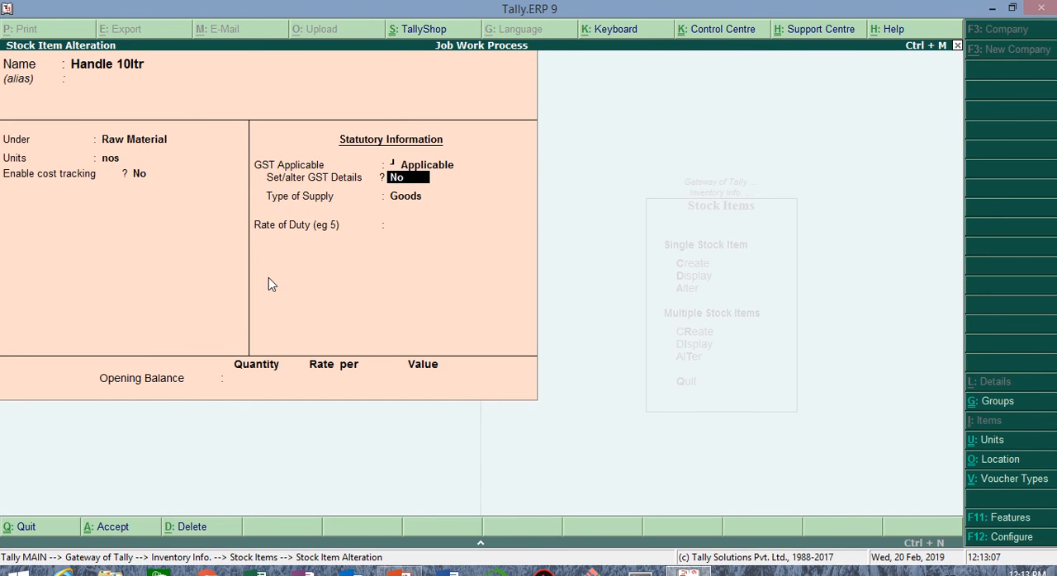
key(Return)
key(Return)
key(Return)
Step: Open the Ld Aluminium Plate 10ltr stock item for alteration, review its group, unit and GST settings, and accept it
key(Return)
key(Return)
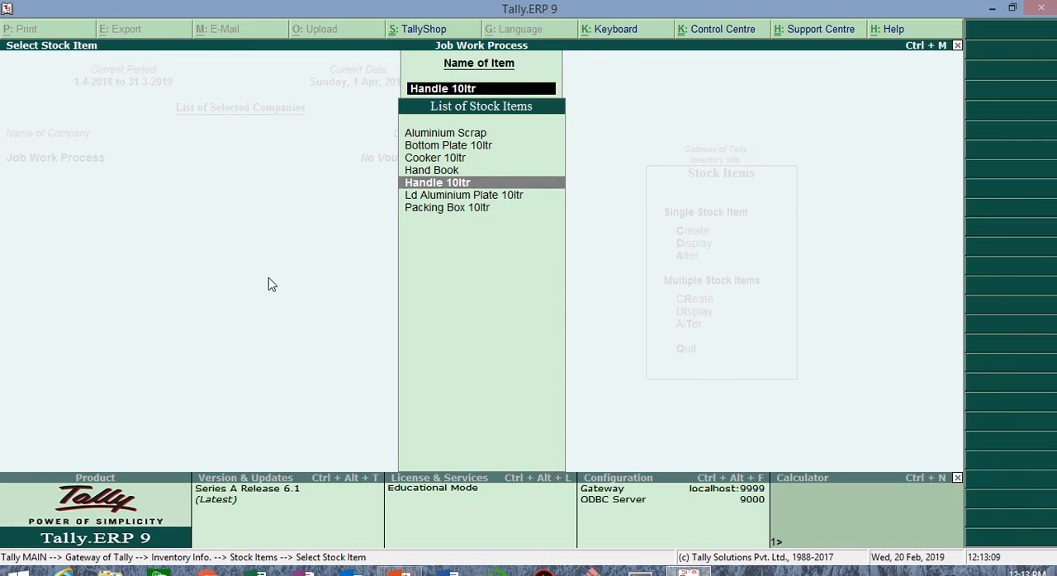
key(Down)
key(Return)
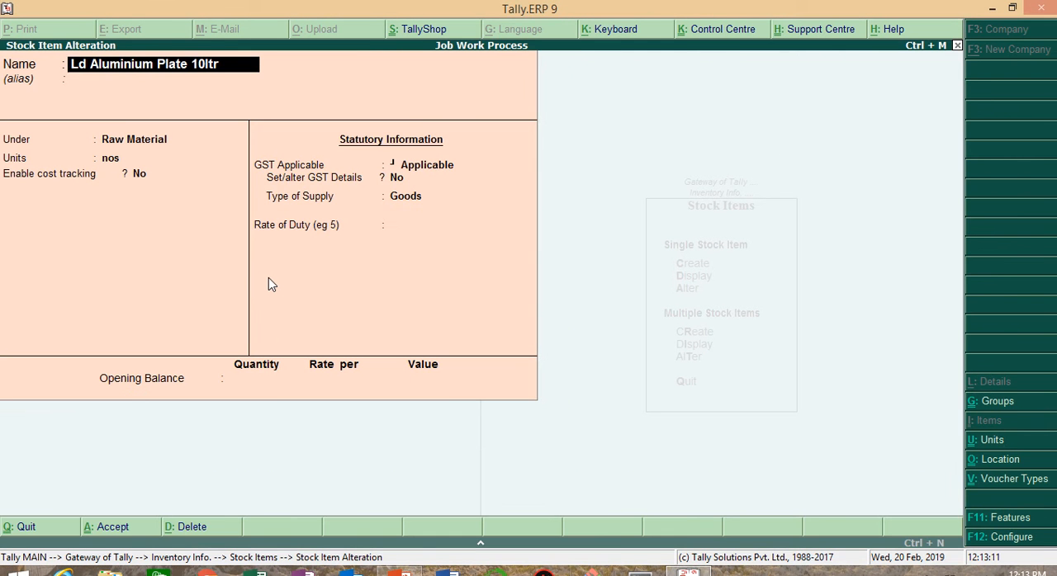
key(Return)
key(Return)
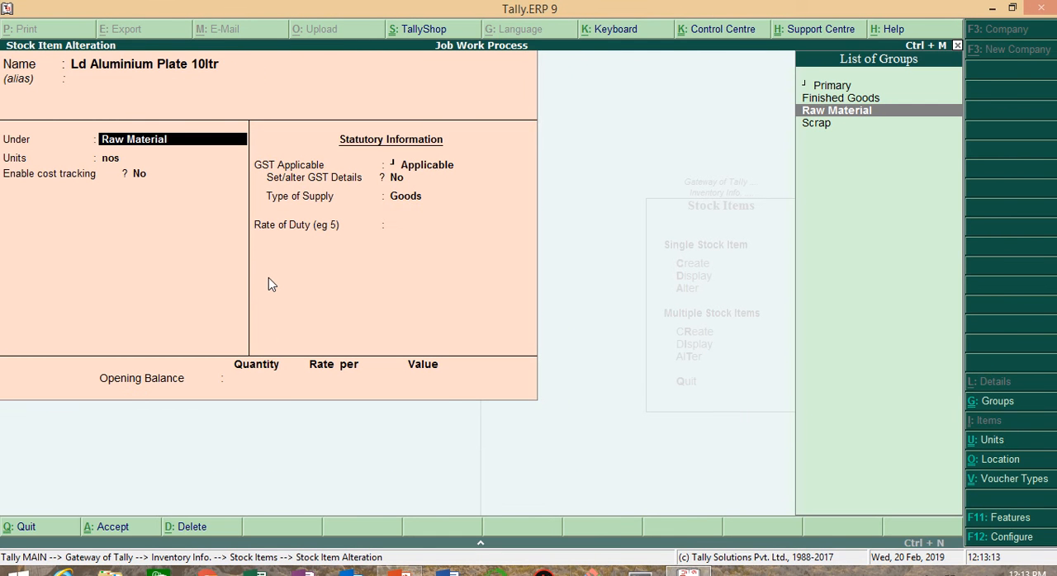
key(Return)
key(Return)
key(Return)
key(Return)
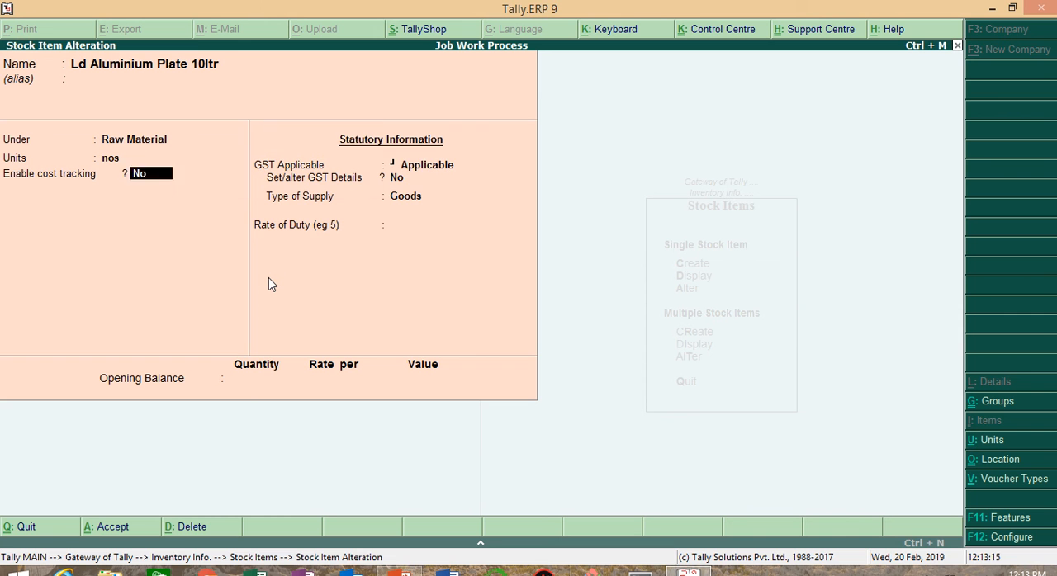
key(Return)
key(Return)
key(Return)
key(Return)
key(Return)
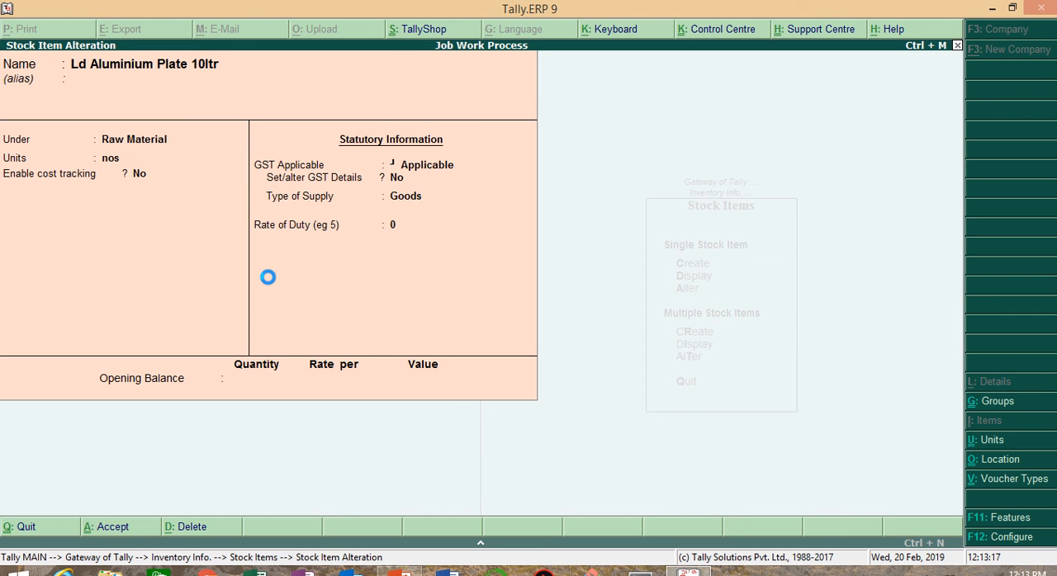
Step: Open the Packing Box 10ltr stock item for alteration, review its group, unit and statutory details, and accept it
key(Down)
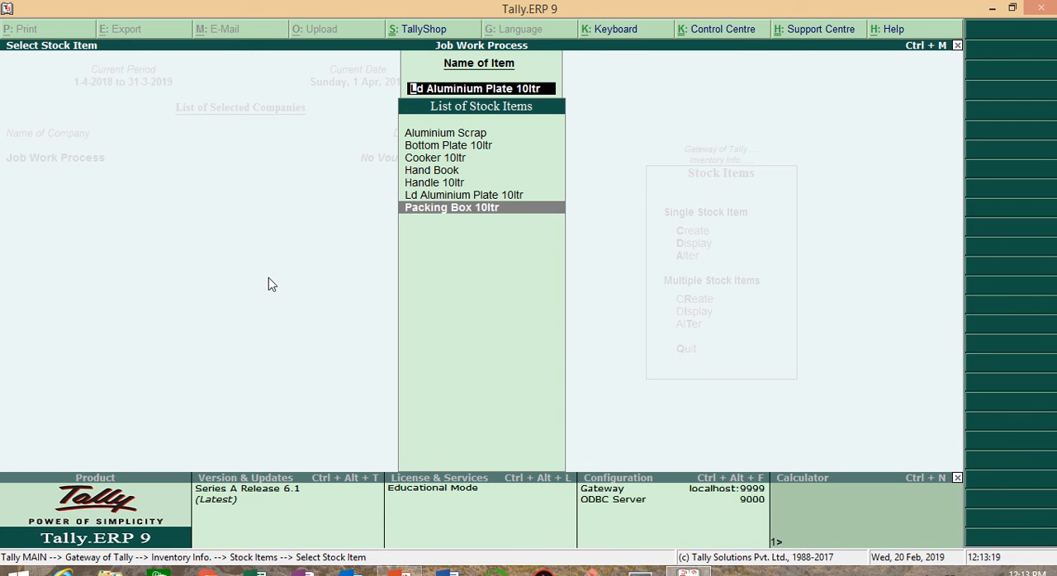
key(Return)
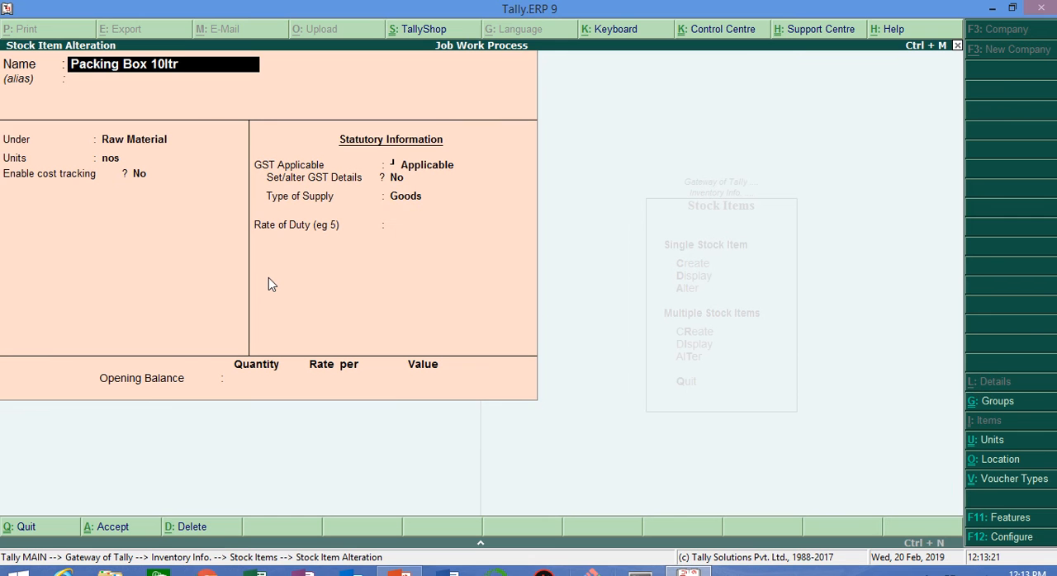
key(Return)
key(Return)
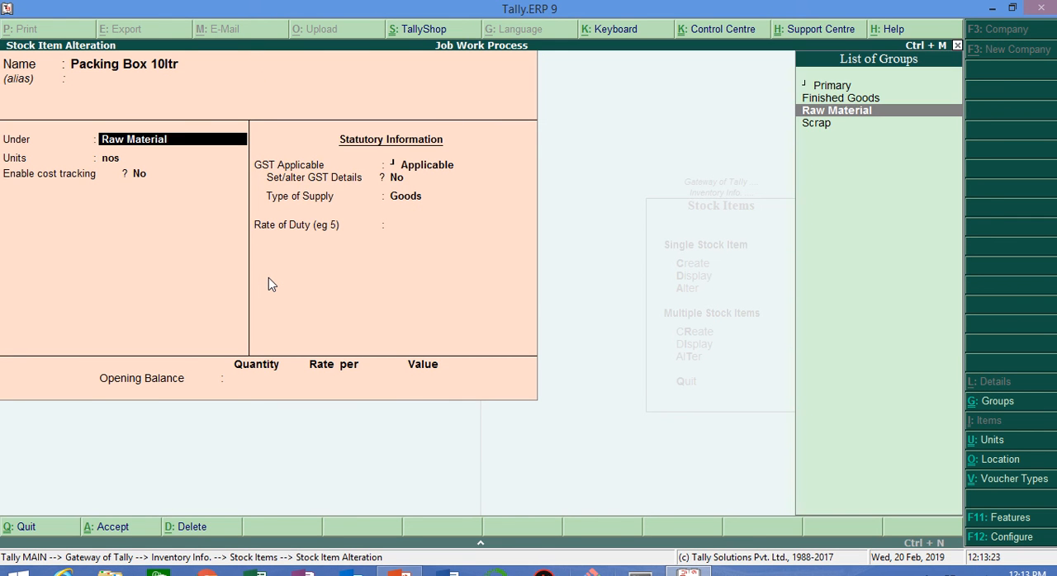
key(Return)
key(Return)
key(Return)
key(Return)
key(Return)
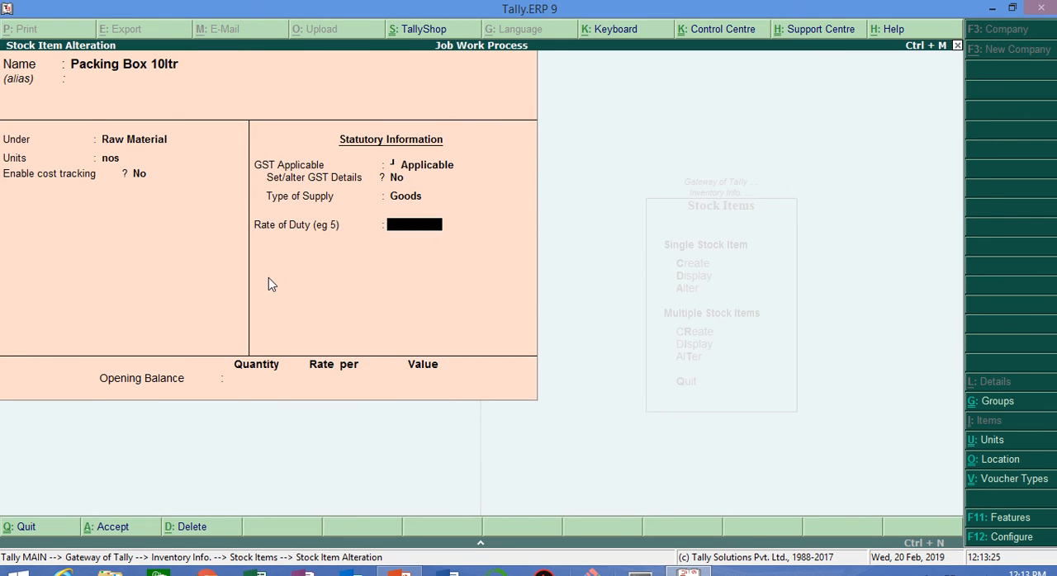
key(Return)
key(Return)
key(Return)
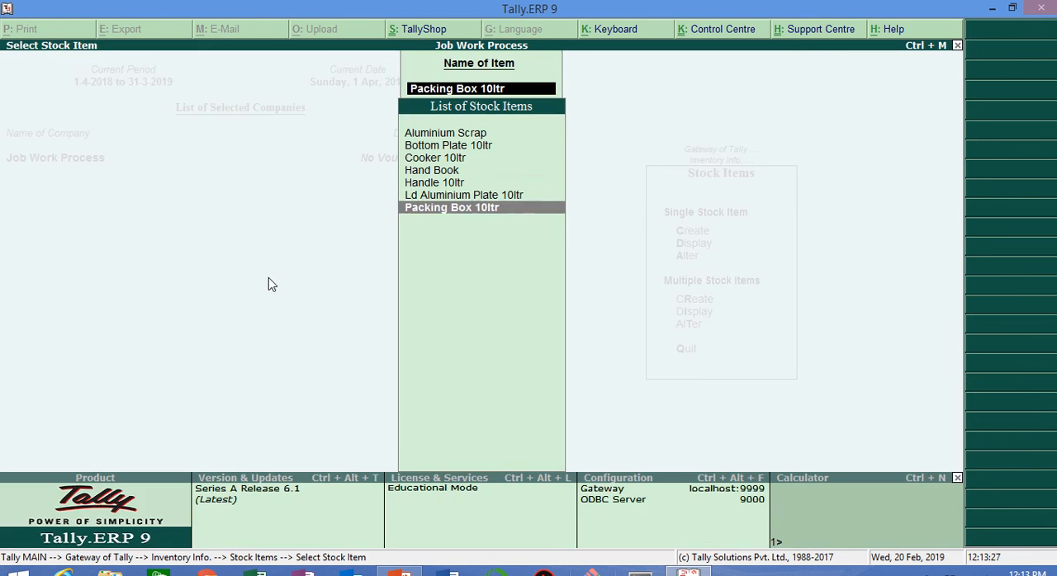
Step: Look through the list of stock items and leave it without opening another item
key(Up)
key(Up)
key(Up)
key(Up)
key(Up)
key(Up)
key(Down)
key(Down)
key(Down)
key(Down)
key(Down)
key(Down)
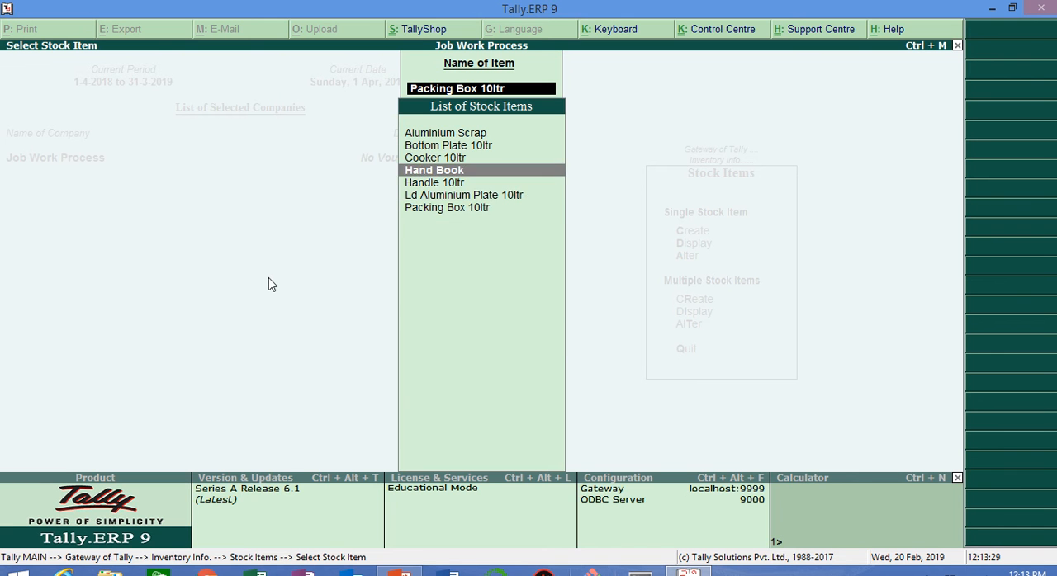
key(Escape)
key(Escape)
key(Escape)
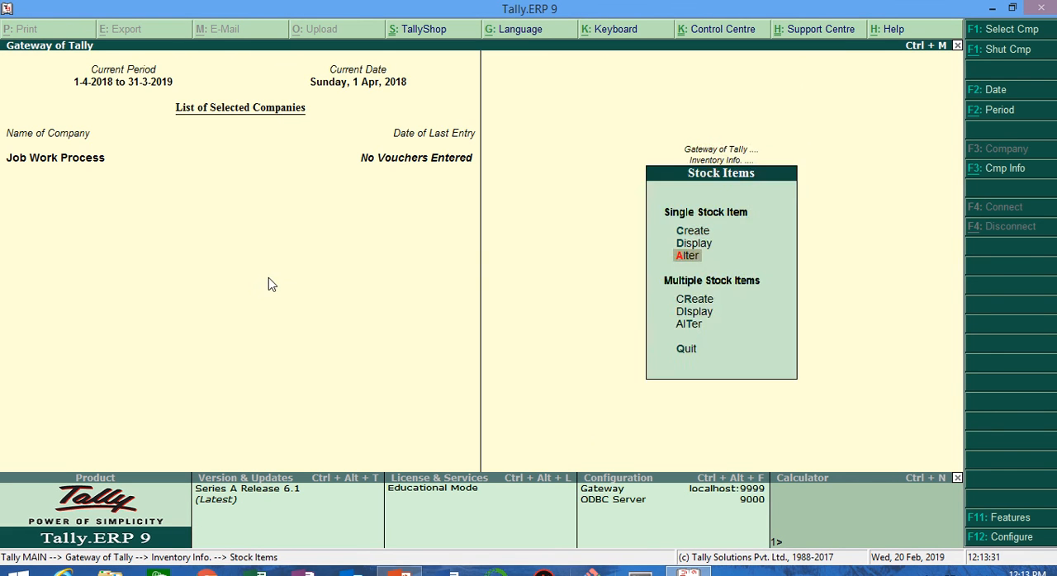
Step: Open the Bank of India ledger for alteration, review its group and bank details, and leave it without changes
key(a)
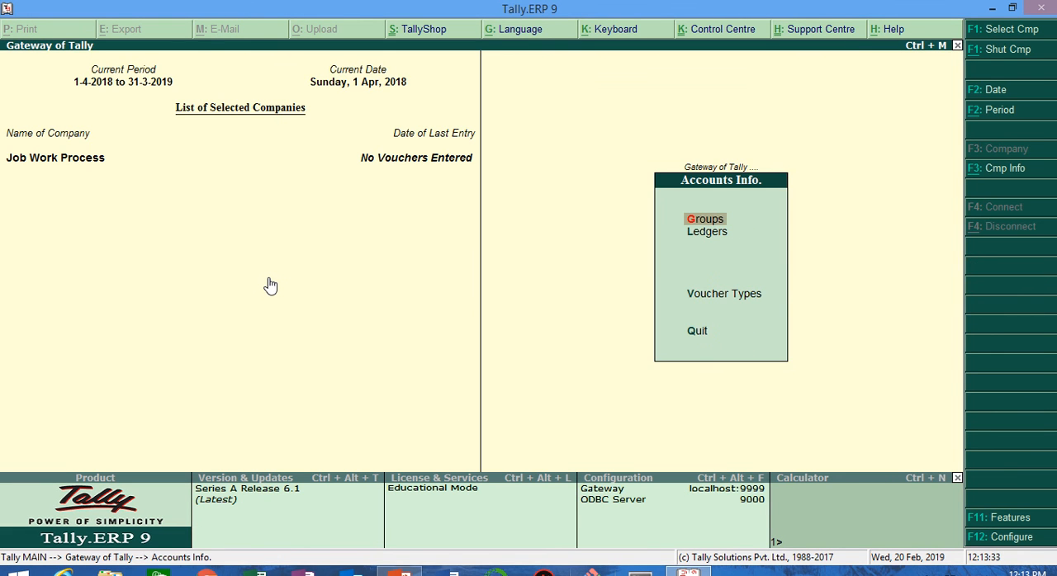
key(l)
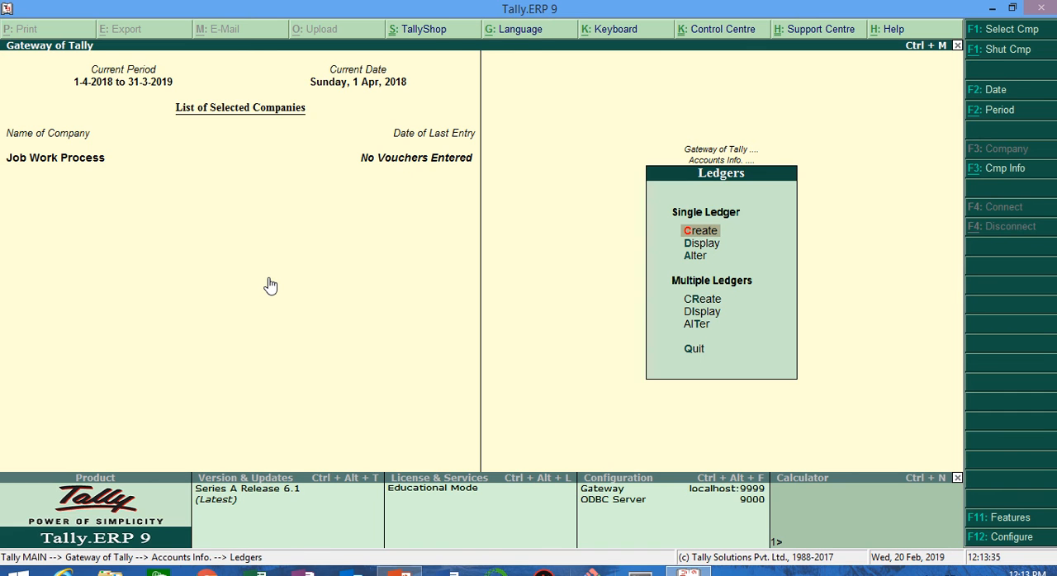
key(a)
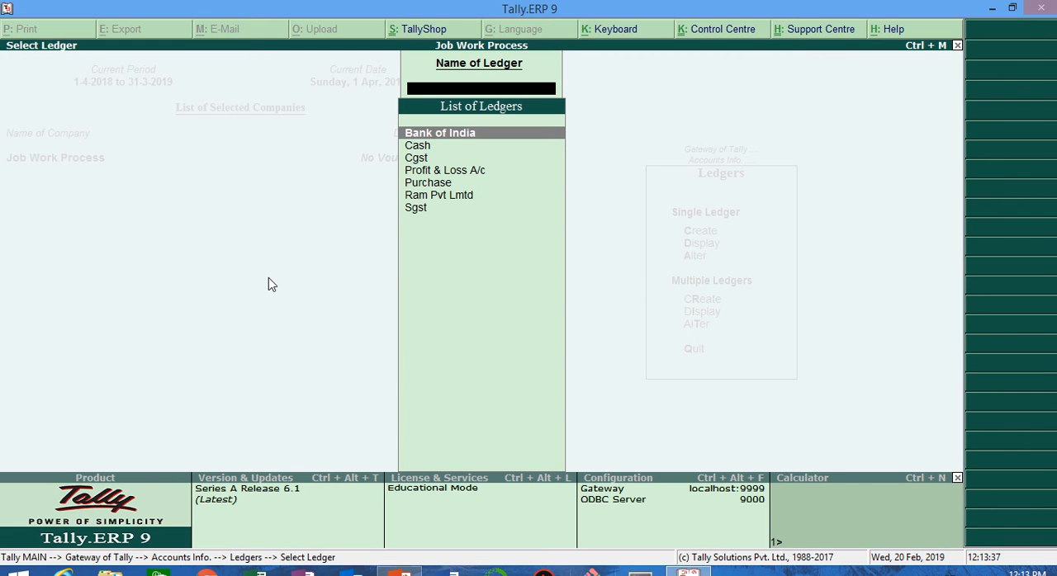
key(Down)
key(Down)
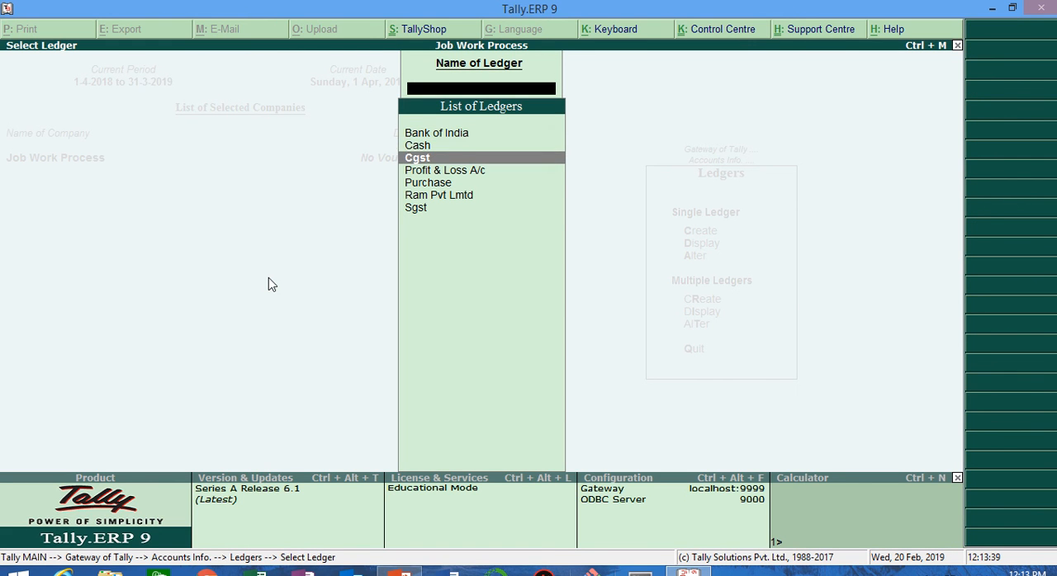
key(Up)
key(Up)
key(Return)
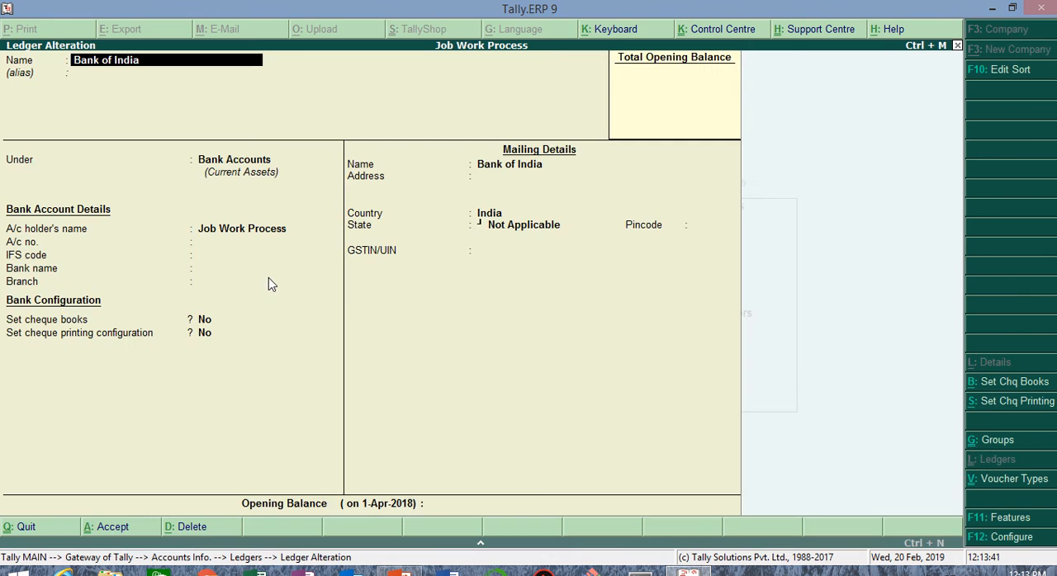
key(Escape)
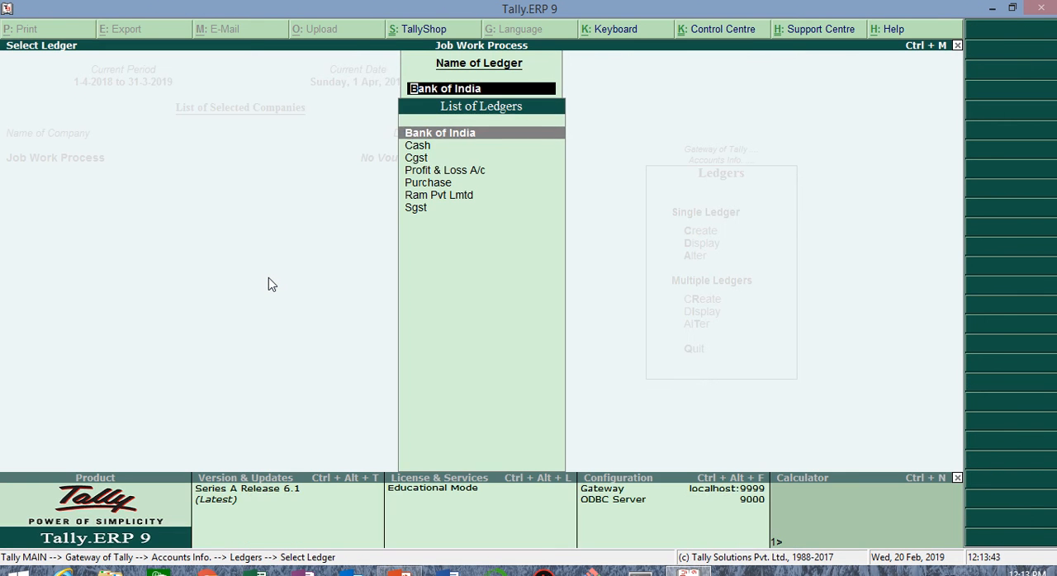
Step: Open the Cgst ledger for alteration, review its duty and tax type settings, and leave it without changes
key(Down)
key(Down)
key(Return)
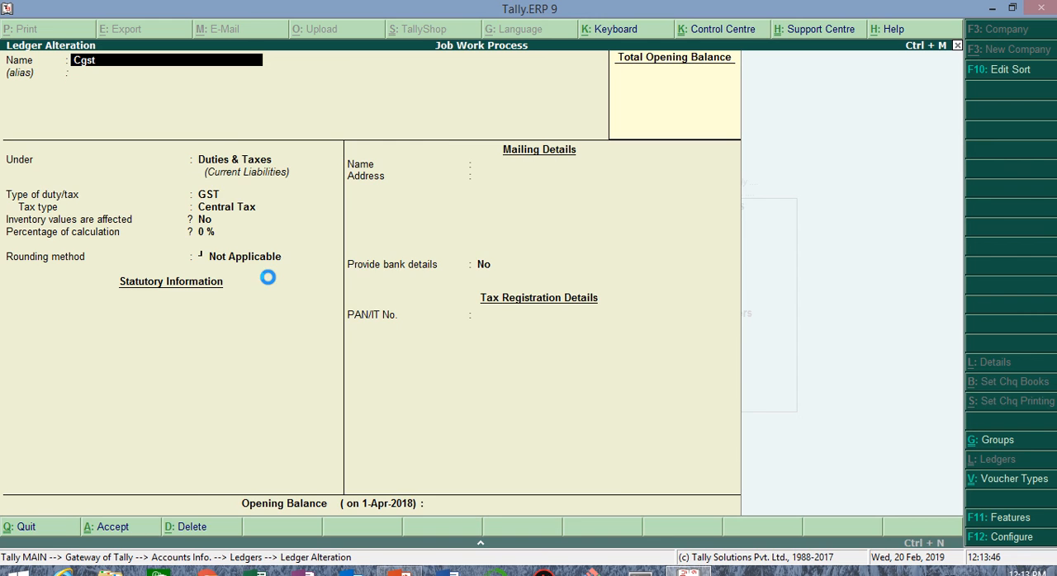
key(Escape)
Step: Open the Sgst ledger for alteration, review its duty and tax type settings, and leave it without changes
key(Down)
key(Down)
key(Down)
key(Down)
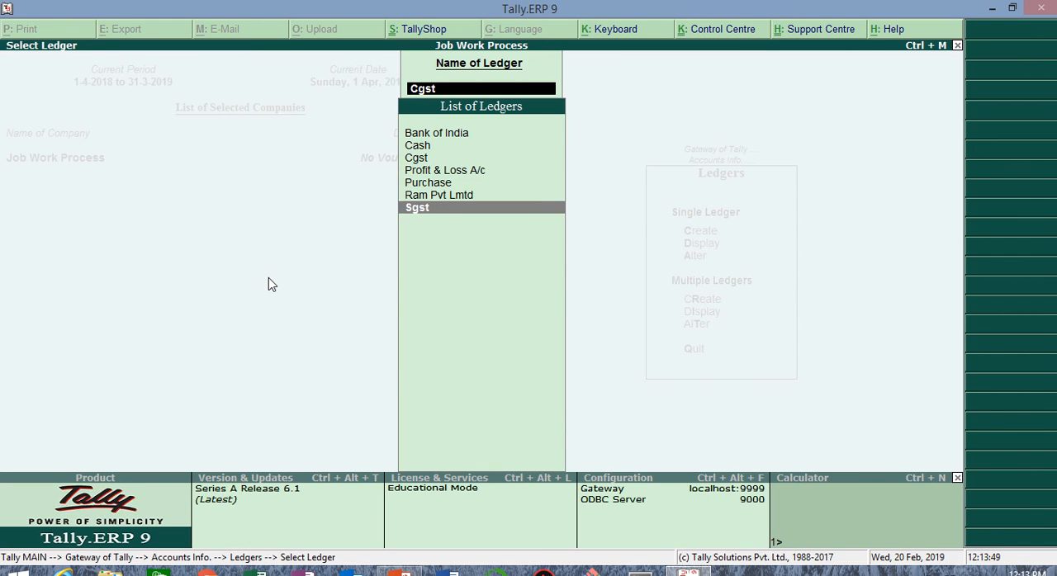
key(Return)
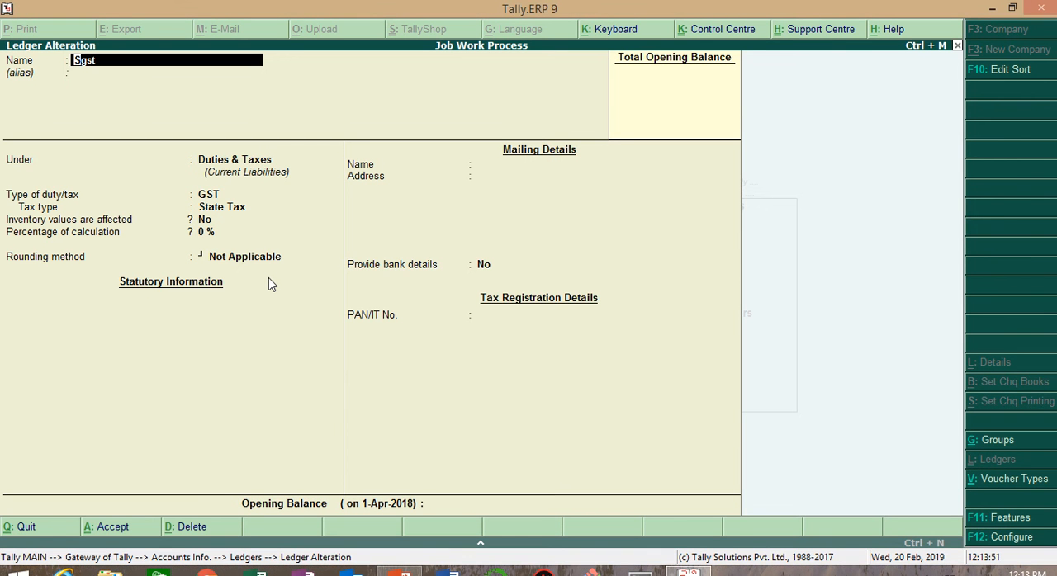
key(Escape)
Step: Open the Ram Pvt Lmtd ledger for alteration, review its group, mailing and GST details, and accept it
key(Up)
key(Return)
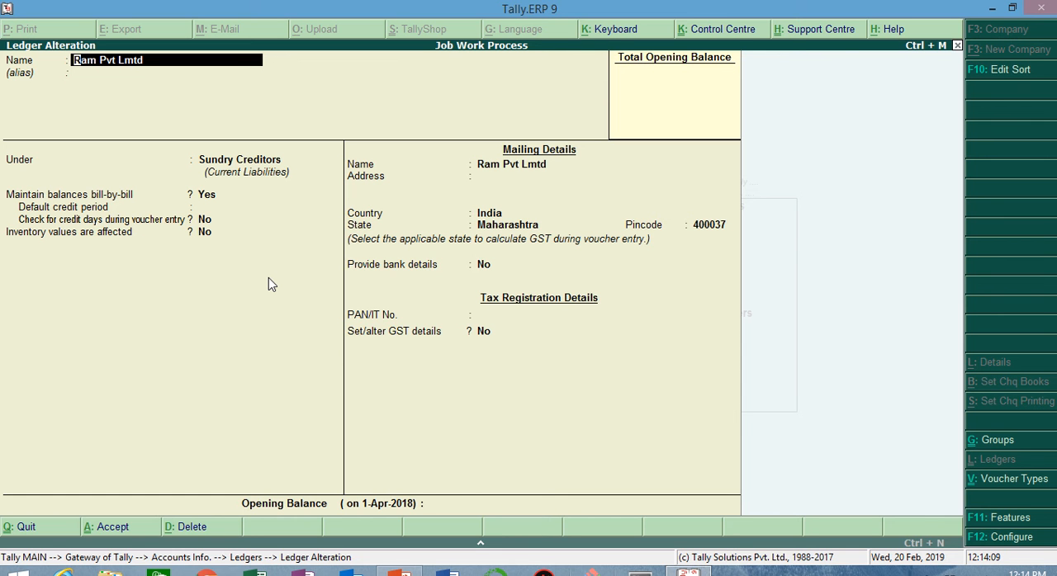
key(Return)
key(Return)
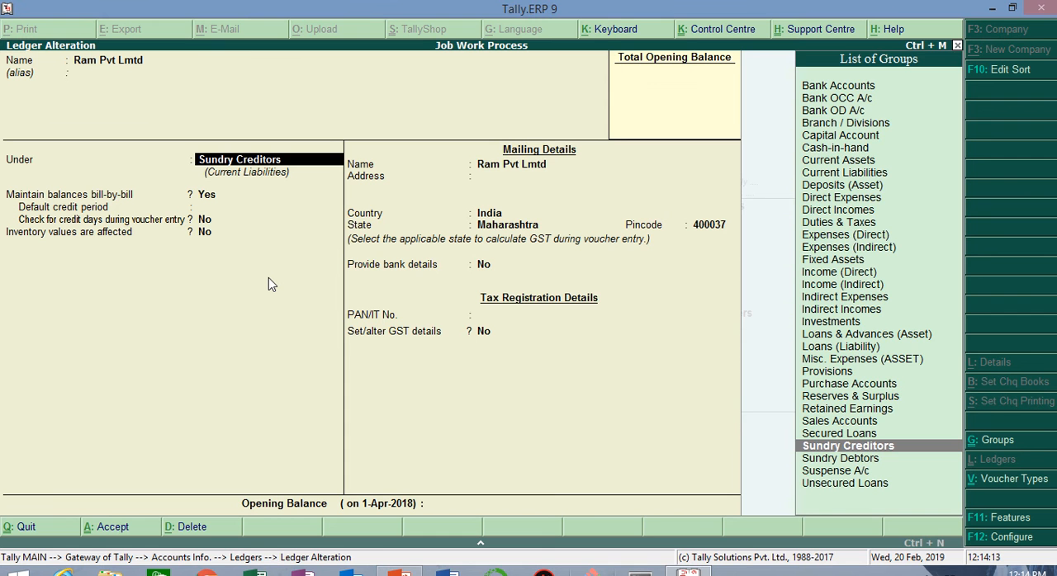
key(Return)
key(Return)
key(Return)
key(Return)
key(Return)
key(Return)
key(Return)
key(Return)
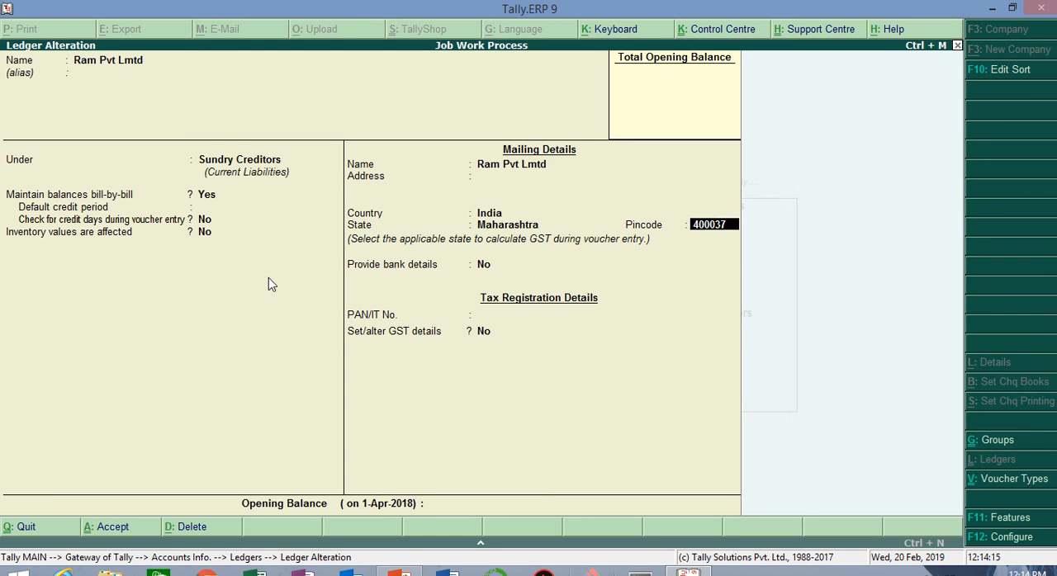
text(yes)
key(Return)
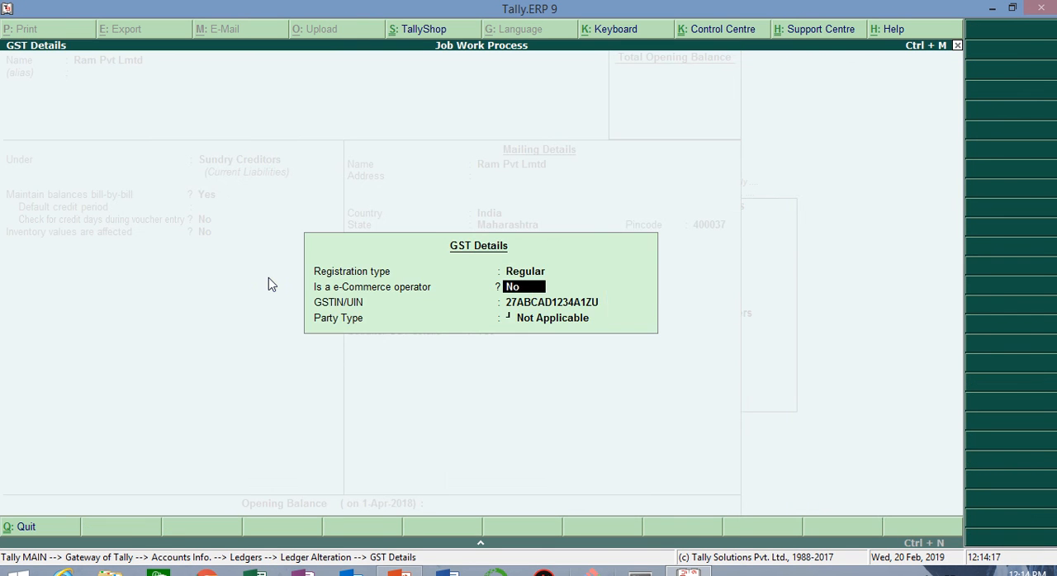
key(Return)
key(Return)
key(Return)
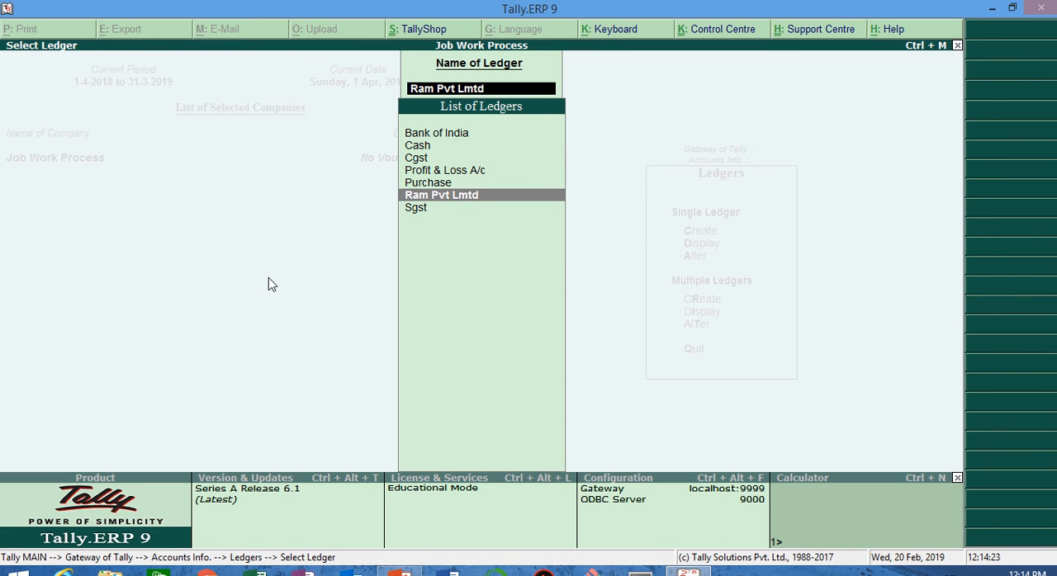
Step: Begin a new single ledger, enter the party's name, and keep it under Sundry Creditors with bill-by-bill balances
key(Escape)
key(Up)
key(Up)
key(Return)
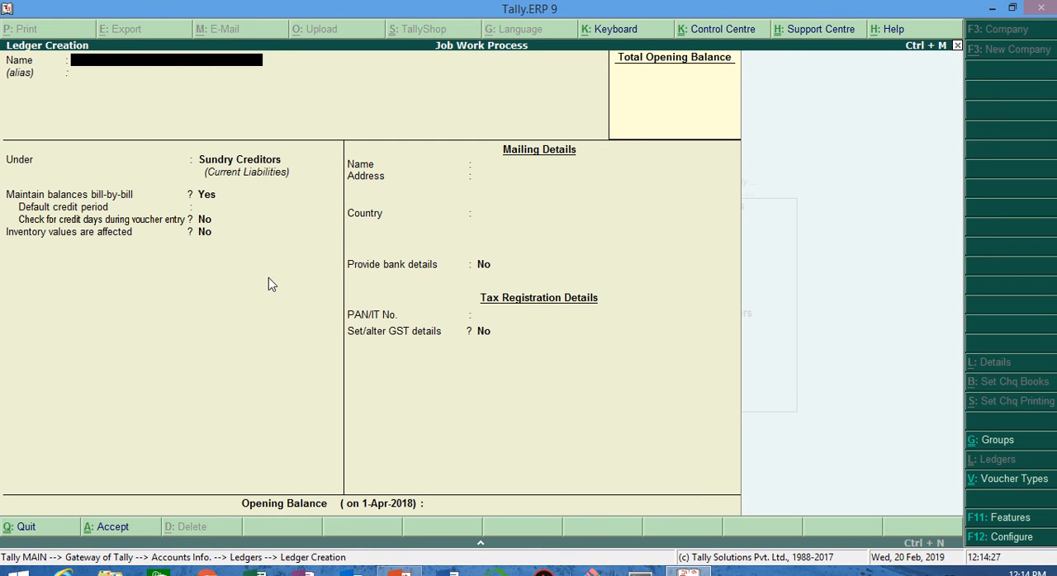
mouse_move(332, 4)
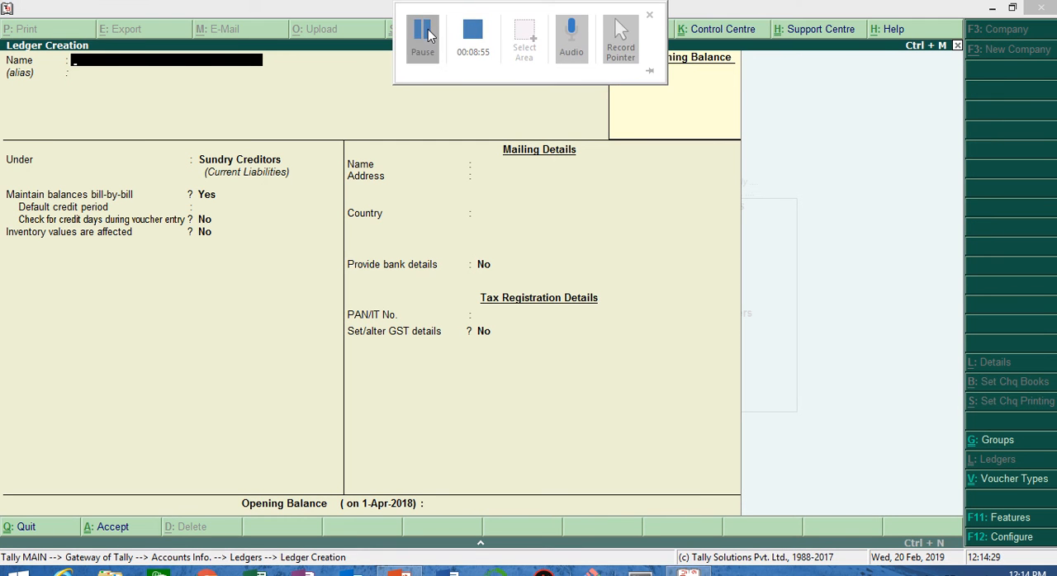
click(427, 34)
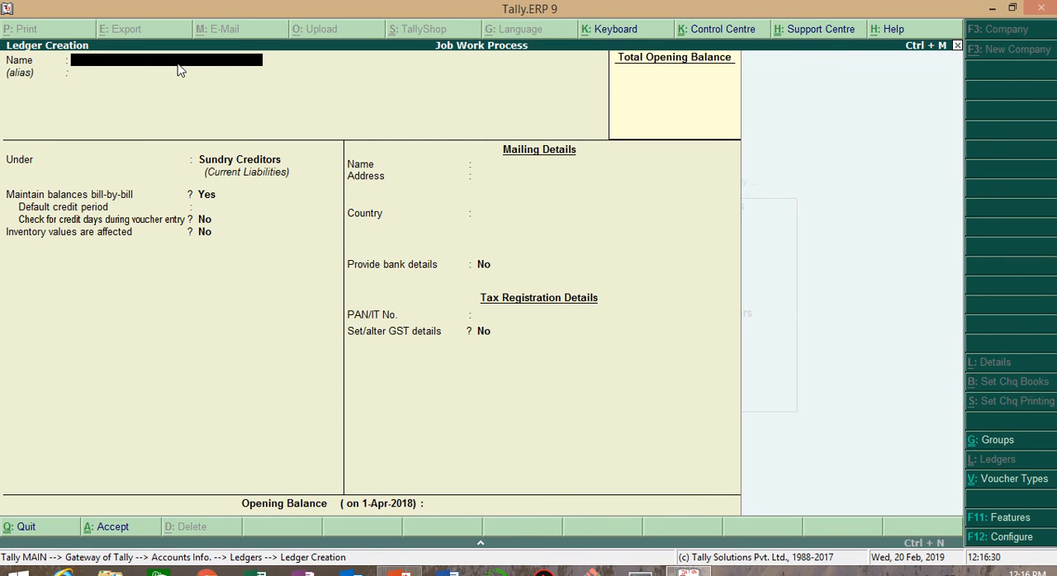
text(Balaji)
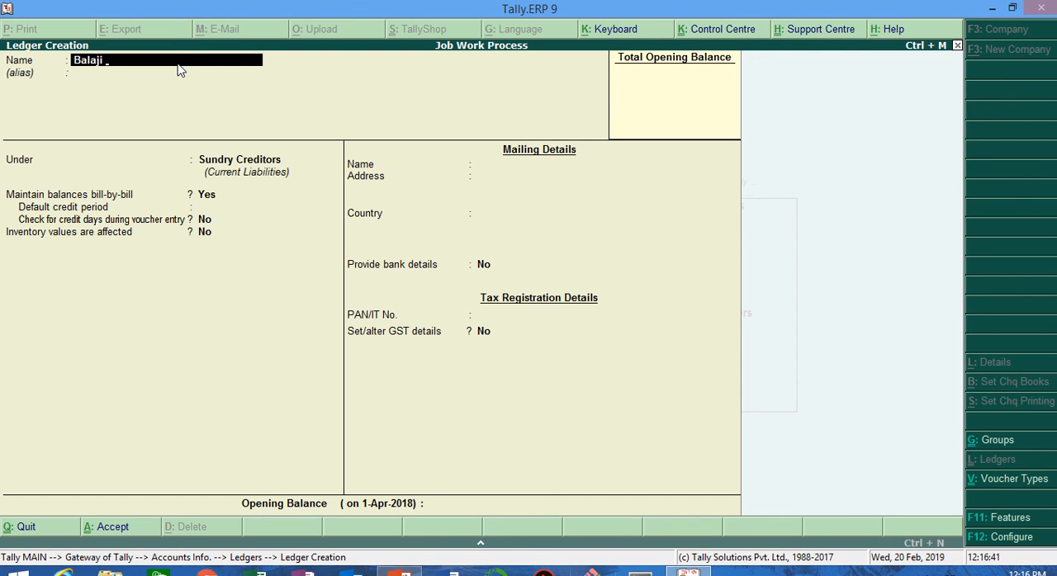
key(Return)
key(Return)
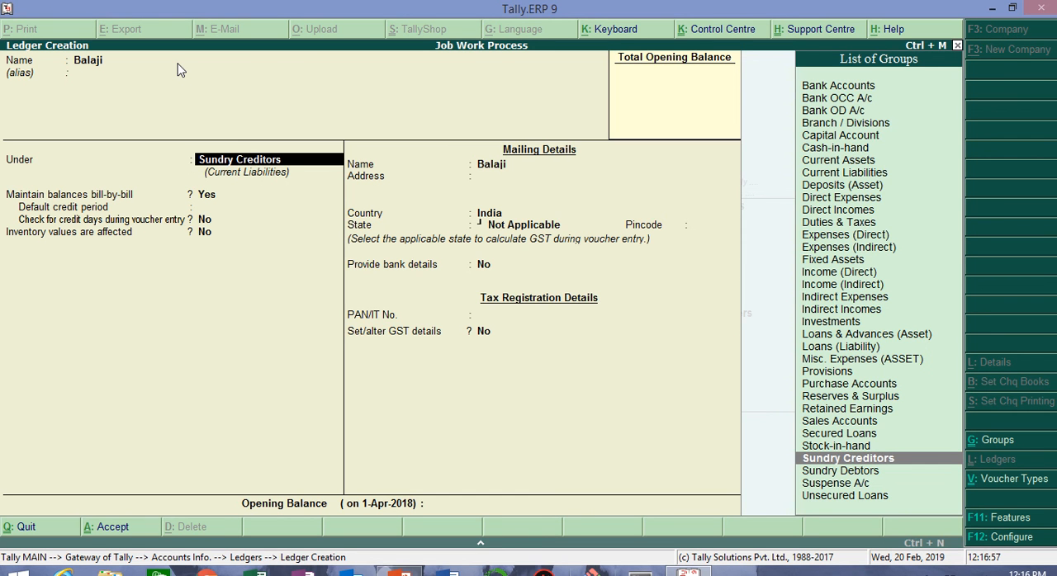
key(Return)
key(Return)
key(Return)
key(Return)
key(Return)
key(Return)
key(Return)
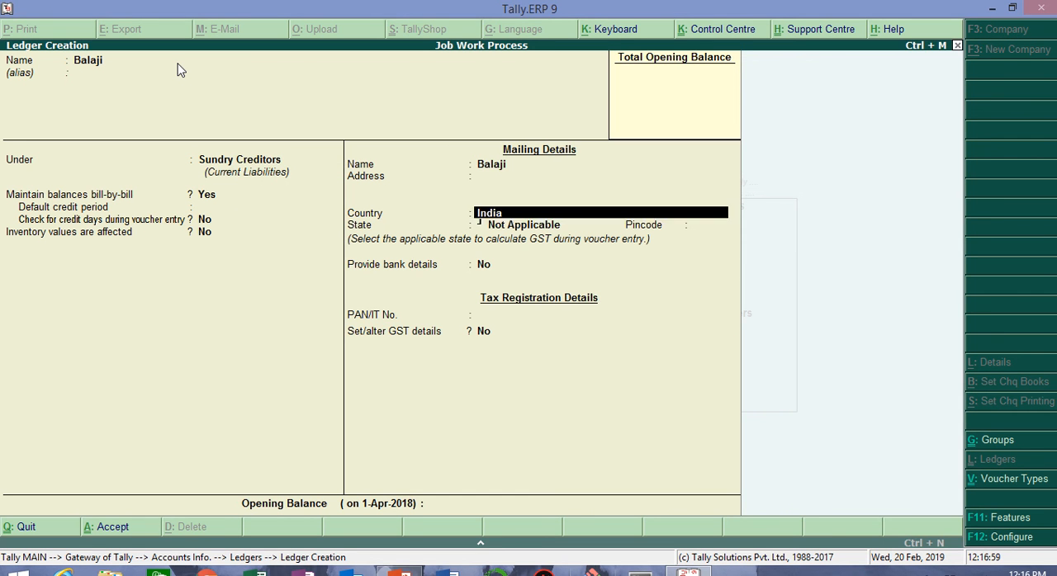
Step: Set the party's state to Maharashtra and enable its GST details with the Regular registration type and no e-Commerce operator
text(Ma)
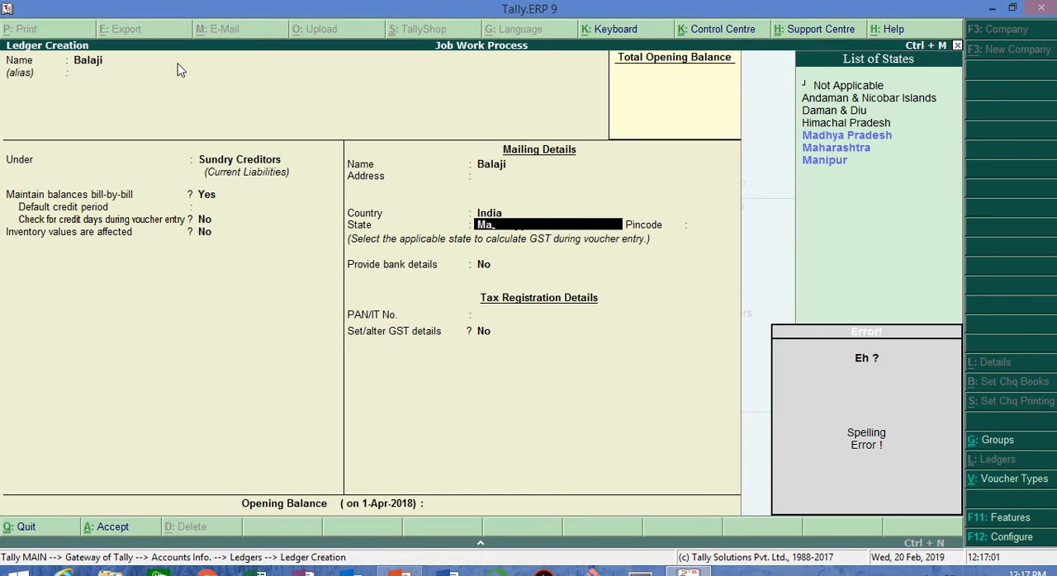
key(Down)
key(Return)
key(Return)
text(ye)
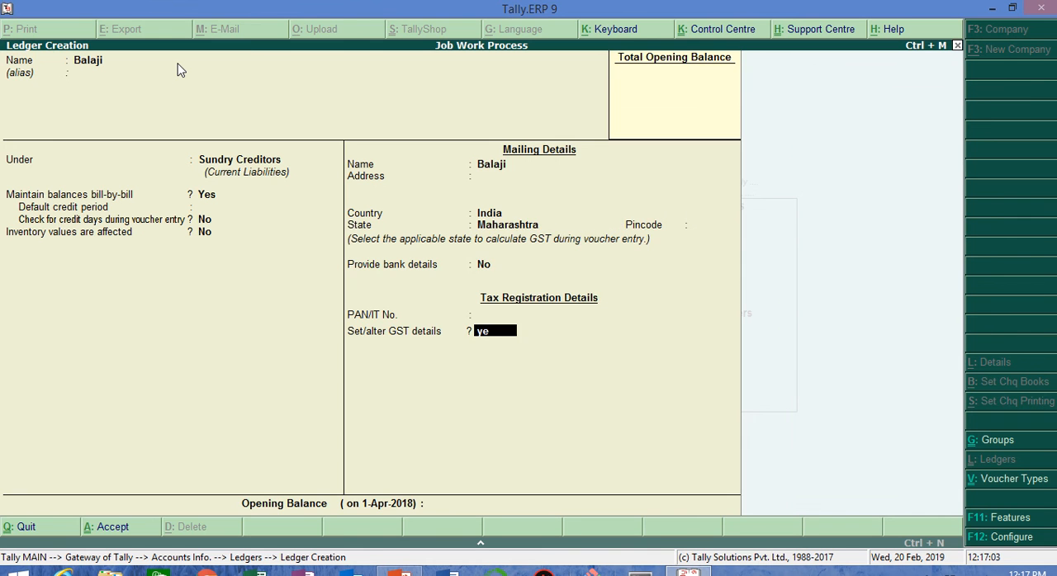
key(Return)
key(Return)
key(Return)
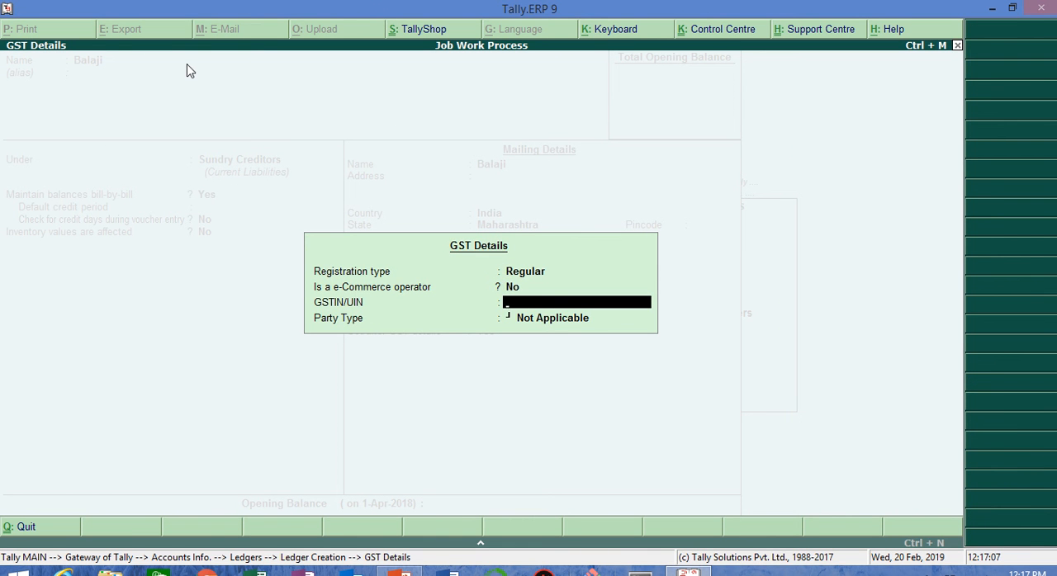
text(27ABCA1234A1Z)
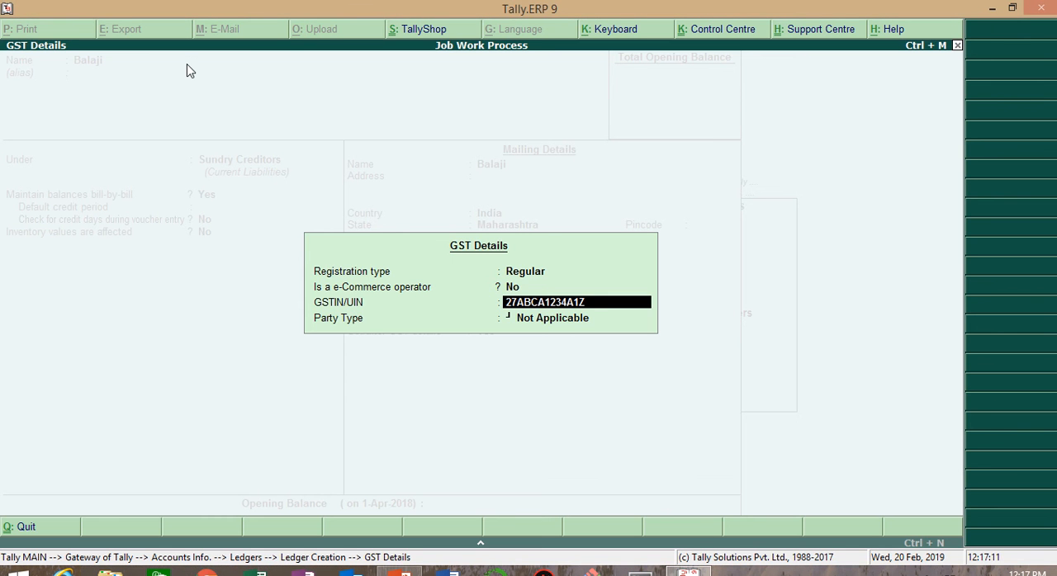
text(U)
key(Return)
Step: Enter the party's GSTIN, keep the party type Not Applicable, and accept the new ledger
key(Return)
key(BackSpace)
text(27ABCAD1234A1ZU)
key(Return)
key(Return)
key(Return)
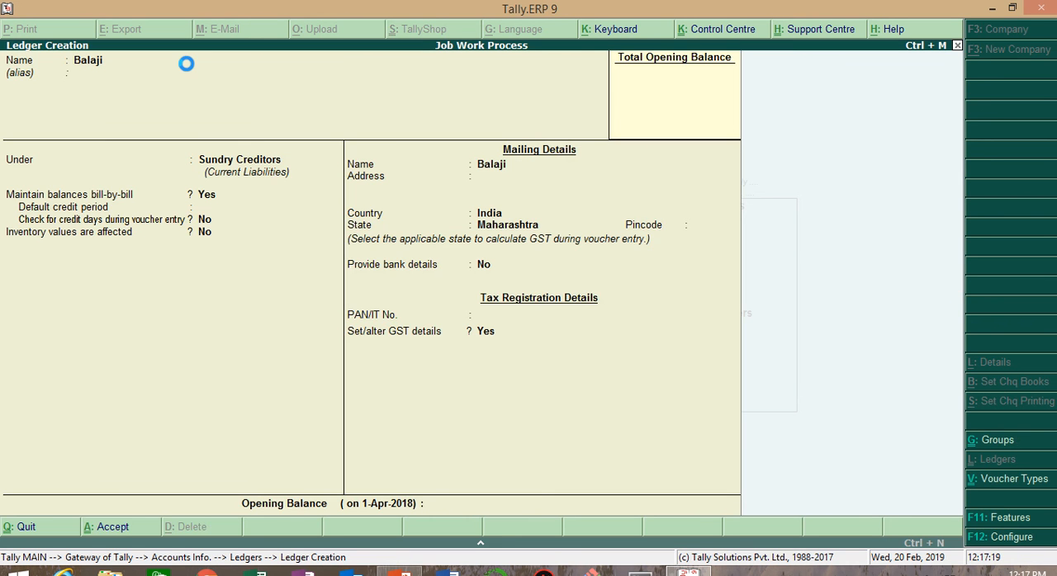
key(Escape)
Step: Begin a new ledger named Job Work Charges and place it under Direct Expenses
key(Return)
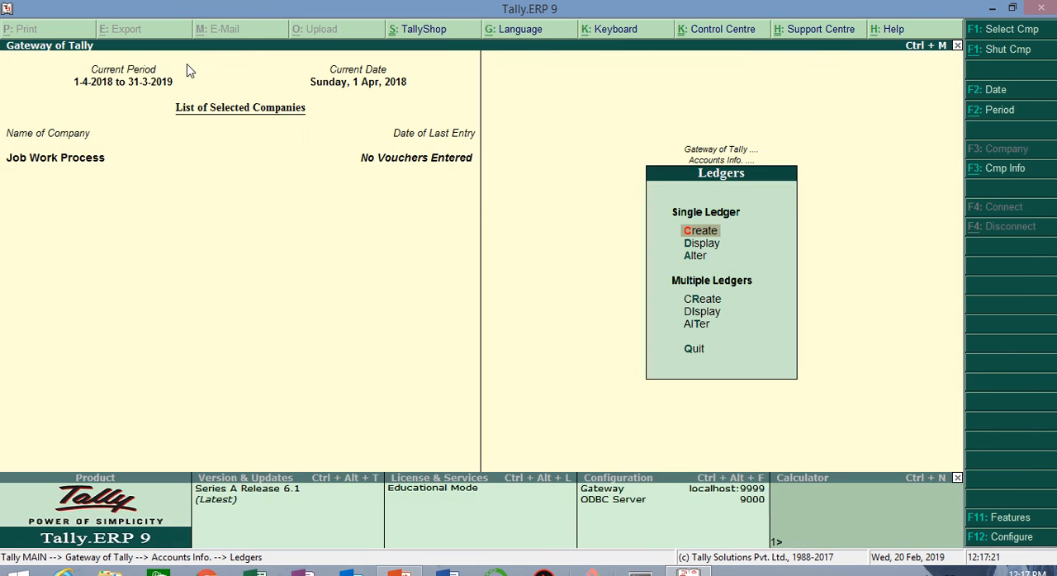
key(Return)
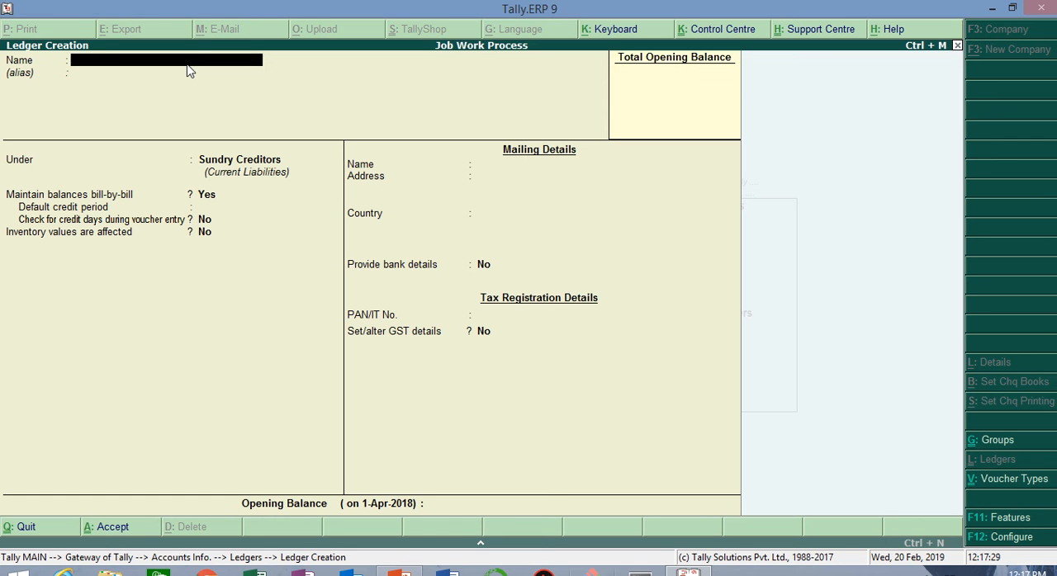
text(Job)
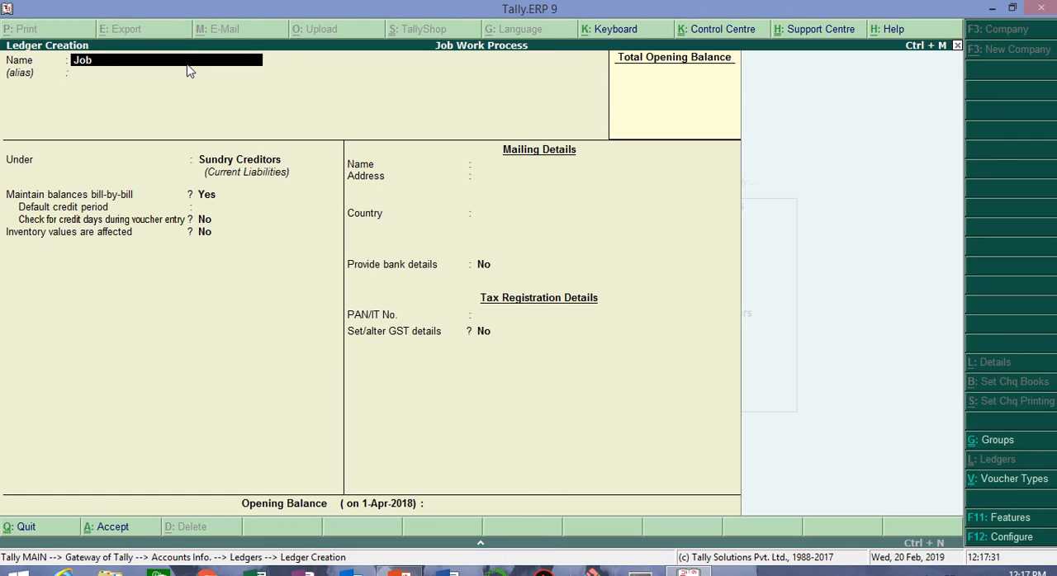
text( Work Charges)
key(Return)
key(Return)
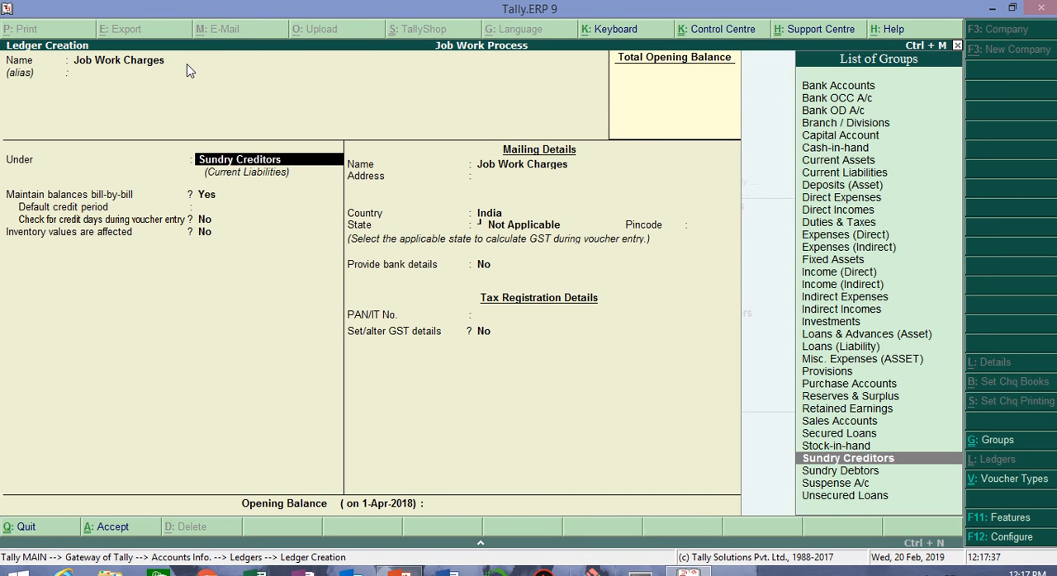
text(Direc)
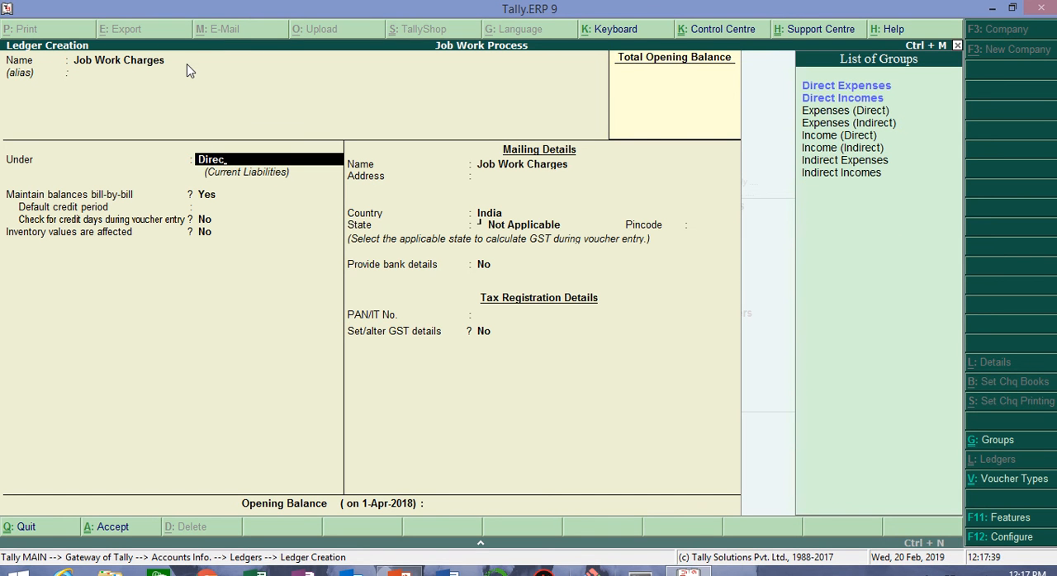
key(Return)
key(Return)
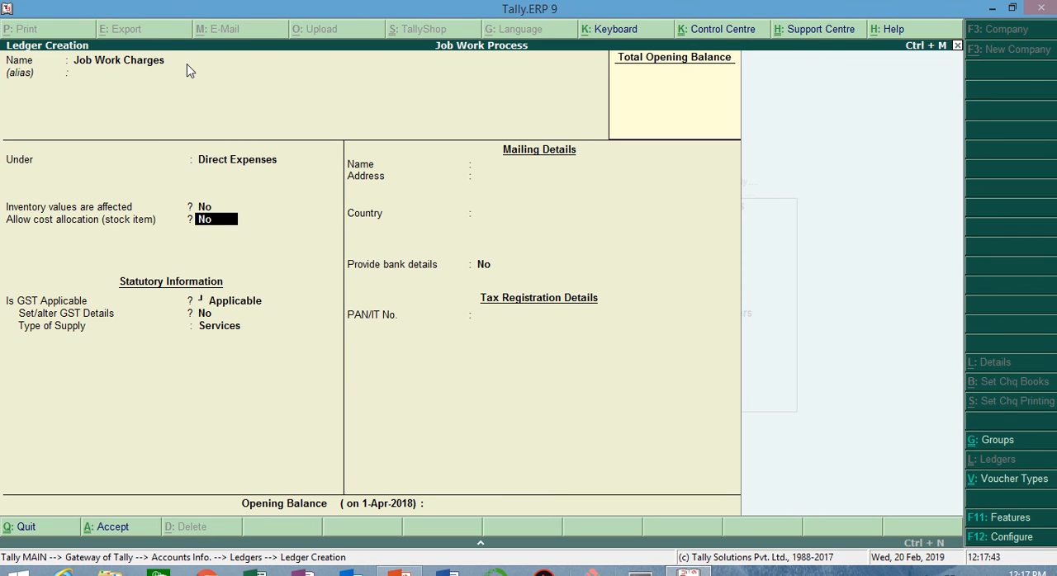
Step: Set both Inventory values are affected and Allow cost allocation (stock item) to Yes for the Job Work Charges ledger
key(Up)
text(s)
key(Return)
text(yes)
key(Return)
Step: Enable GST details for the Job Work Charges ledger and enter the description Jwc with HSN/SAC 1234567
key(Return)
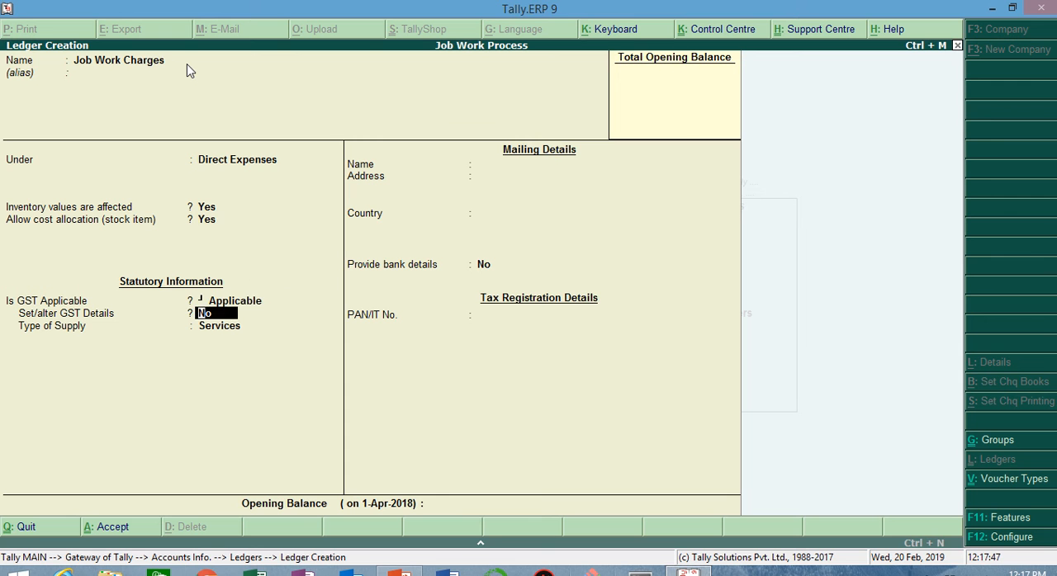
text(yes)
key(Return)
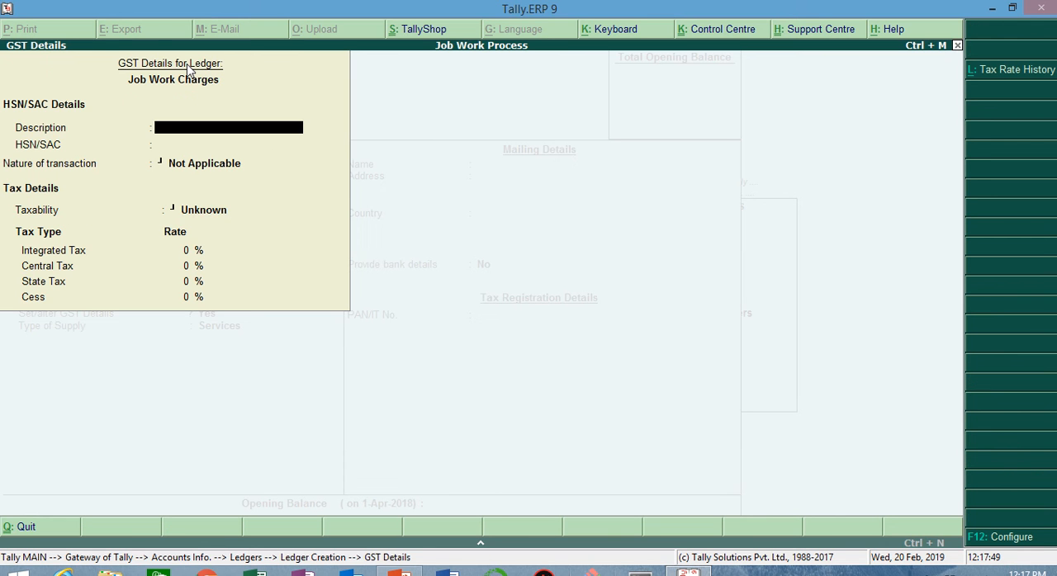
text(Jw)
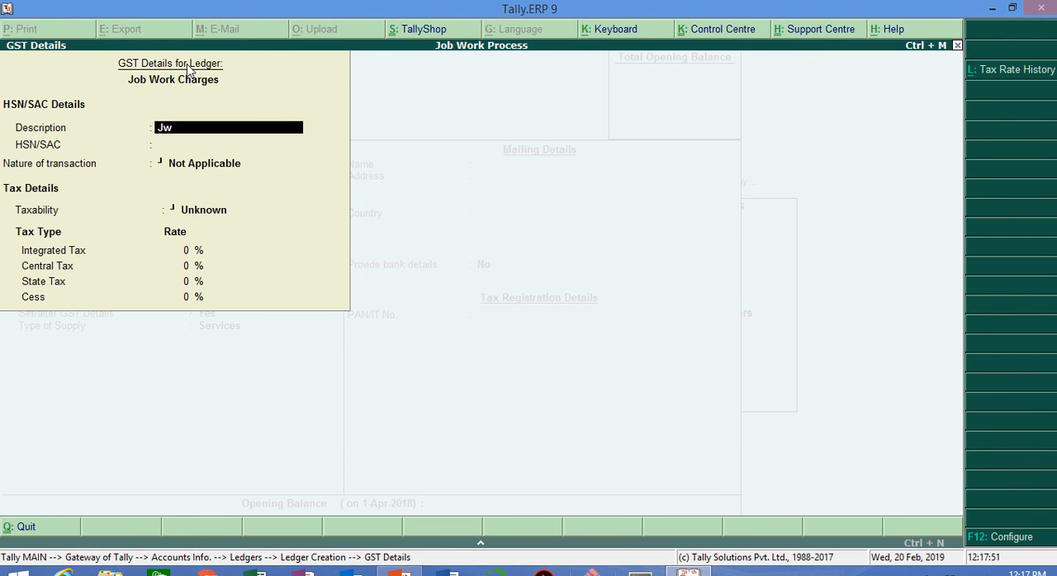
text(c)
key(Return)
text(1)
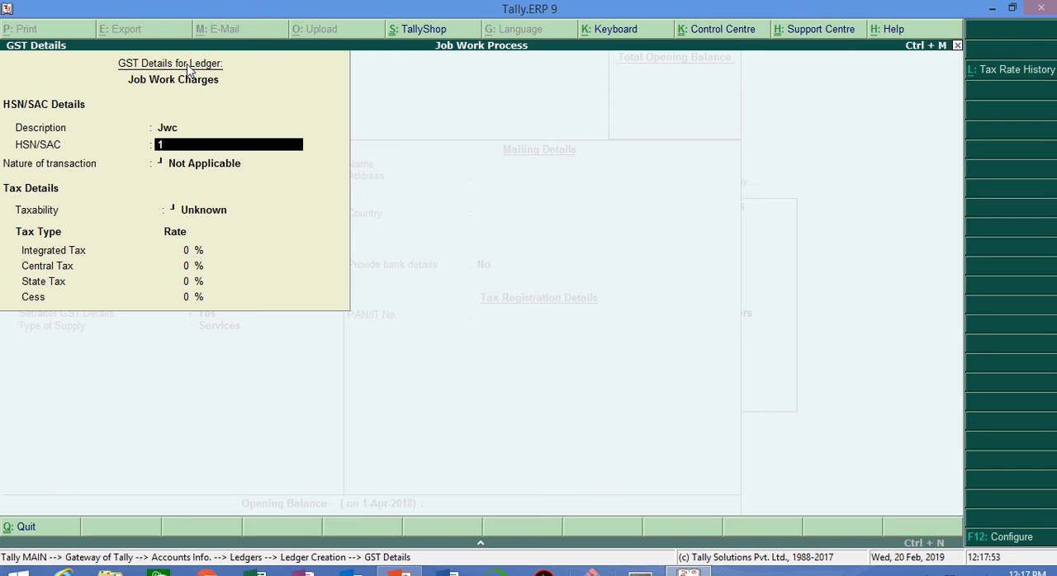
text(234567)
key(Return)
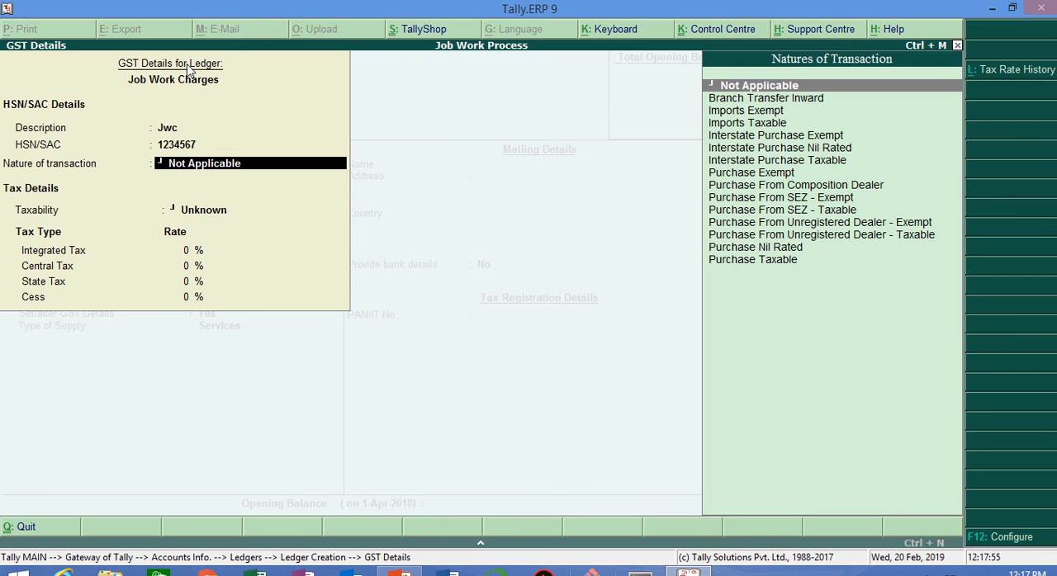
Step: Set the nature of transaction in the ledger's GST details to Purchase Taxable
key(Down)
key(Down)
key(Down)
key(Down)
key(Down)
key(Down)
key(Down)
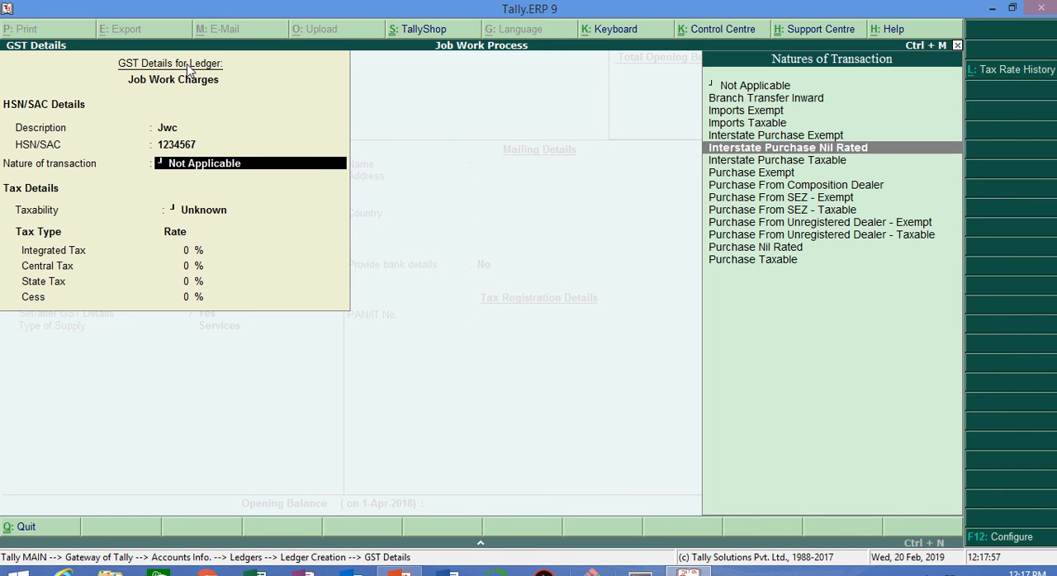
key(Down)
key(Down)
key(Down)
key(Down)
key(Down)
key(Down)
key(Down)
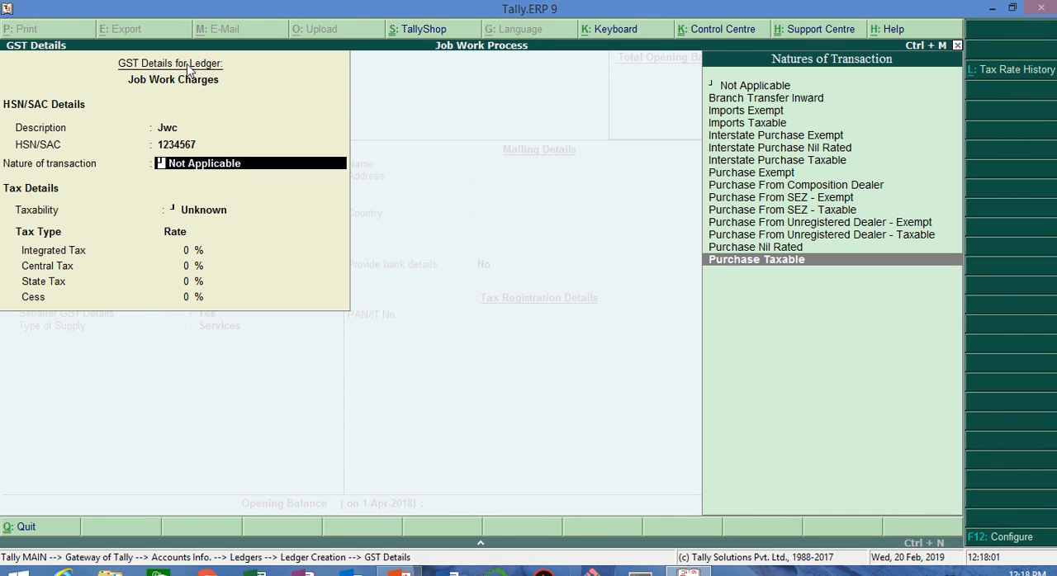
key(Return)
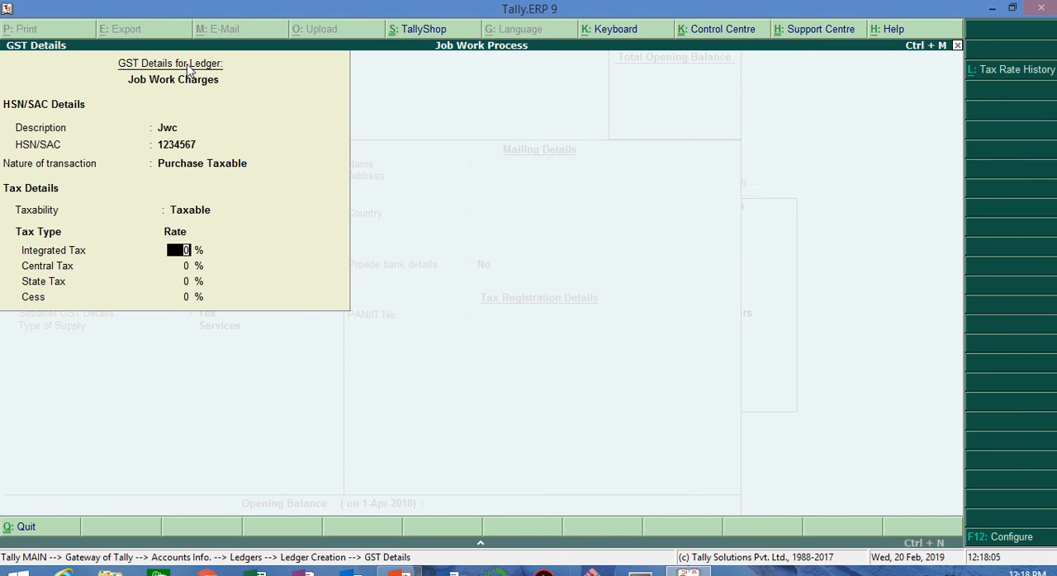
Step: Set the Integrated Tax rate to 5% with the matching Central and State Tax shares, and save the GST details
text(5)
key(Return)
key(Return)
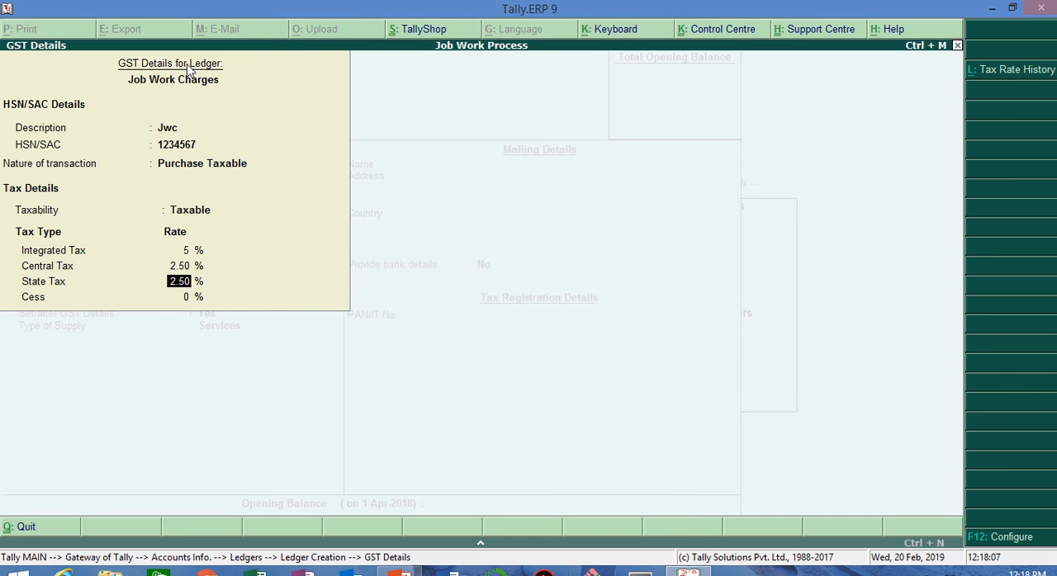
key(Return)
key(Return)
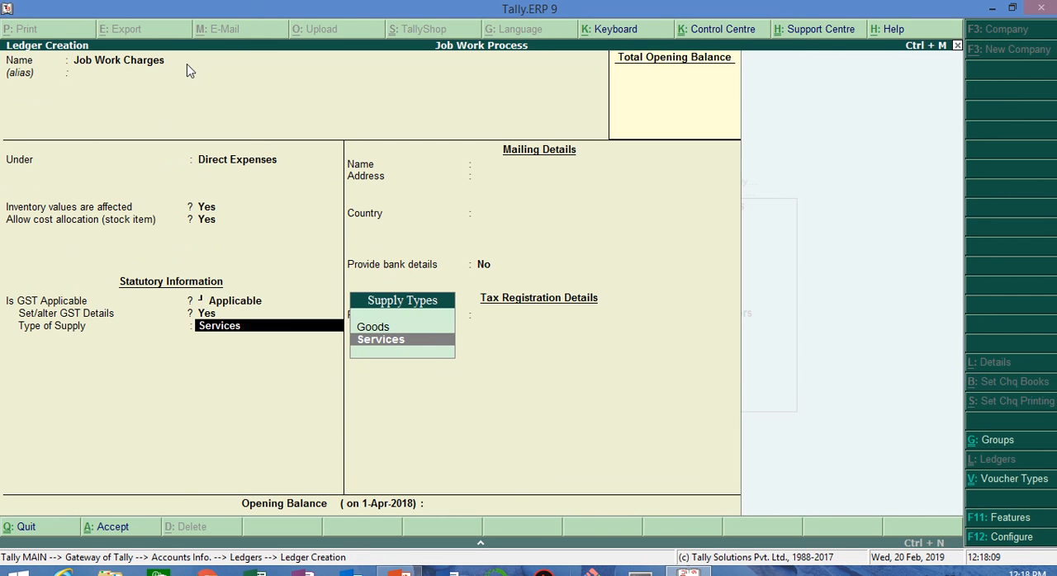
key(Up)
key(Return)
key(Return)
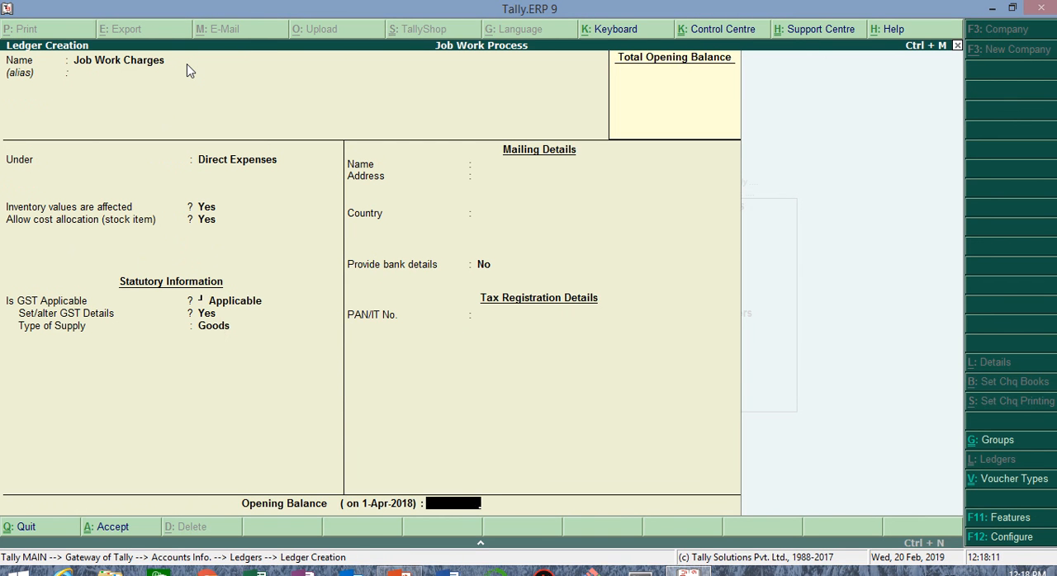
key(Return)
key(Escape)
key(BackSpace)
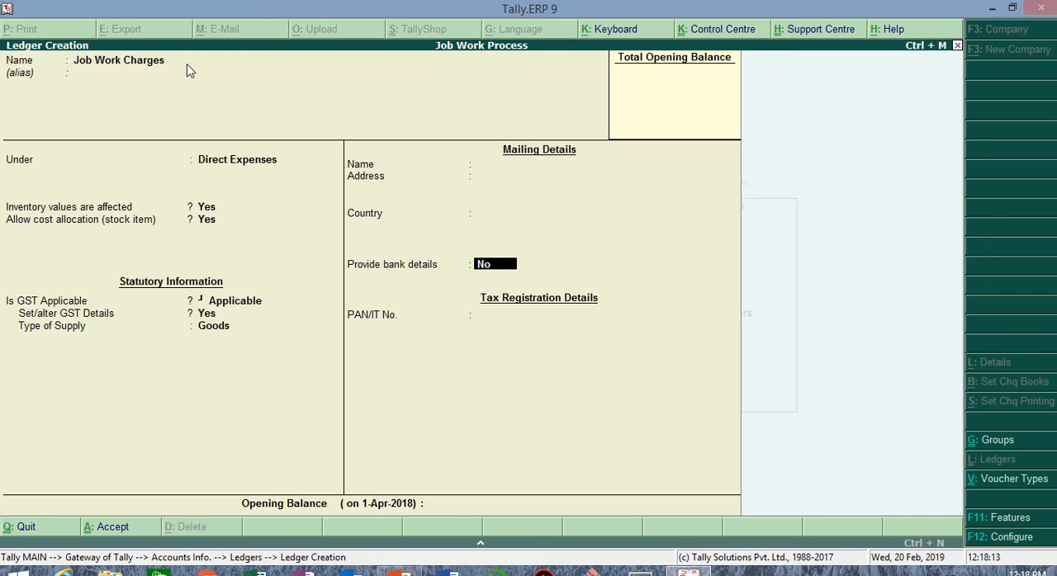
key(BackSpace)
Step: Set the type of supply to Services, leave bank details off, and accept the Job Work Charges ledger
key(Down)
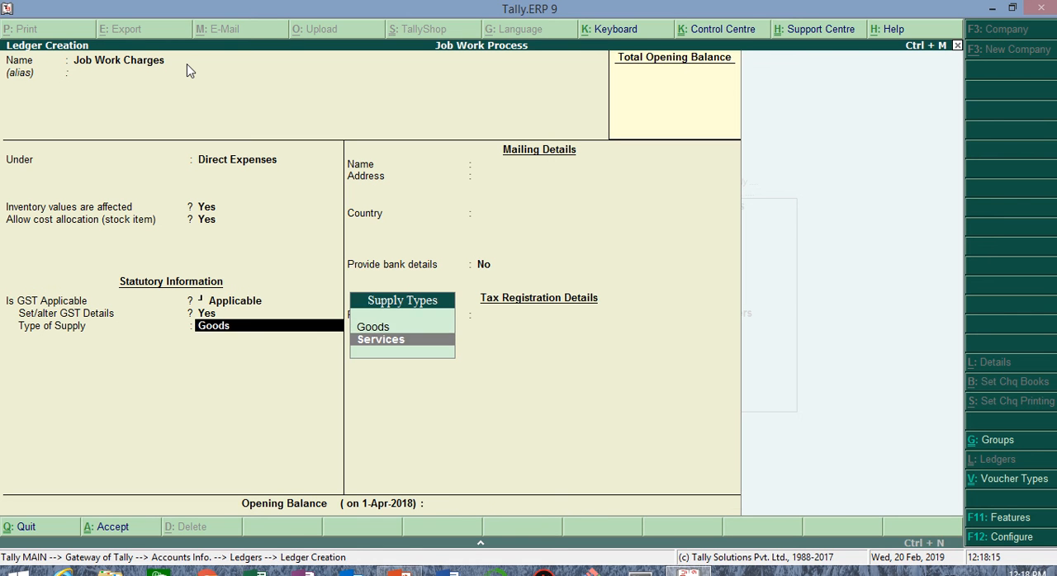
key(Return)
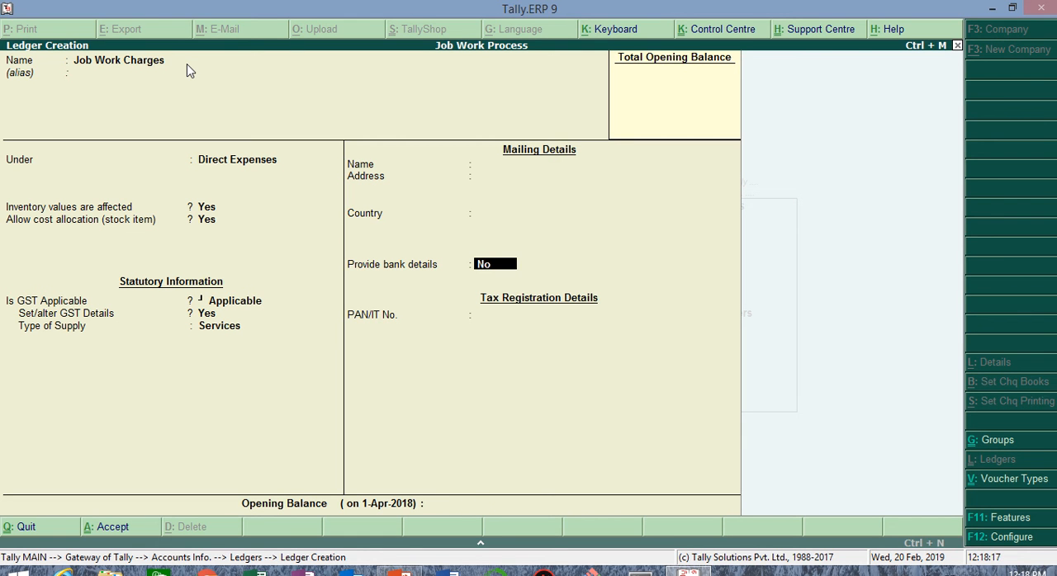
key(Return)
key(Return)
key(Return)
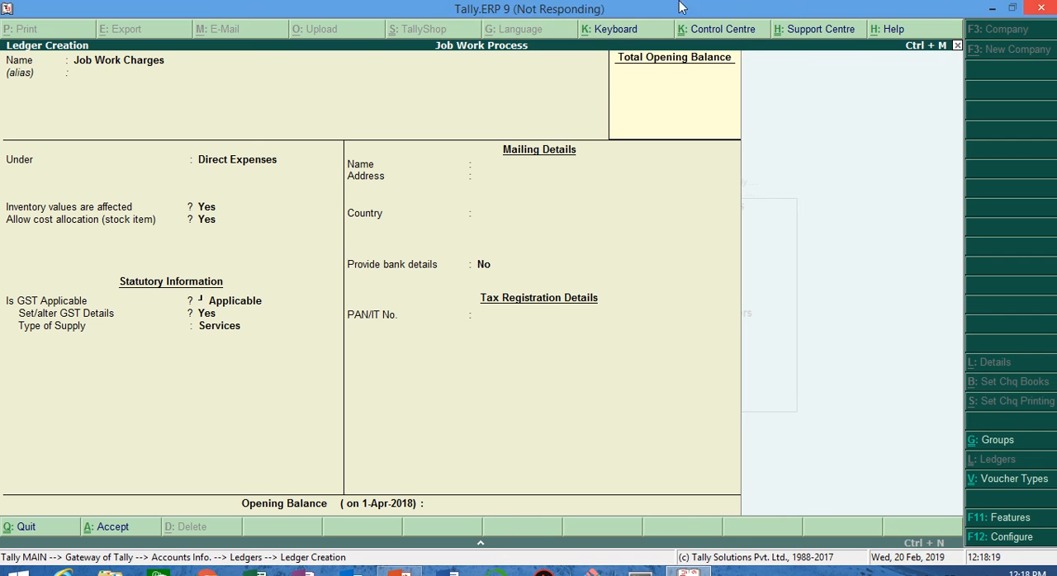
mouse_move(465, 39)
click(422, 33)
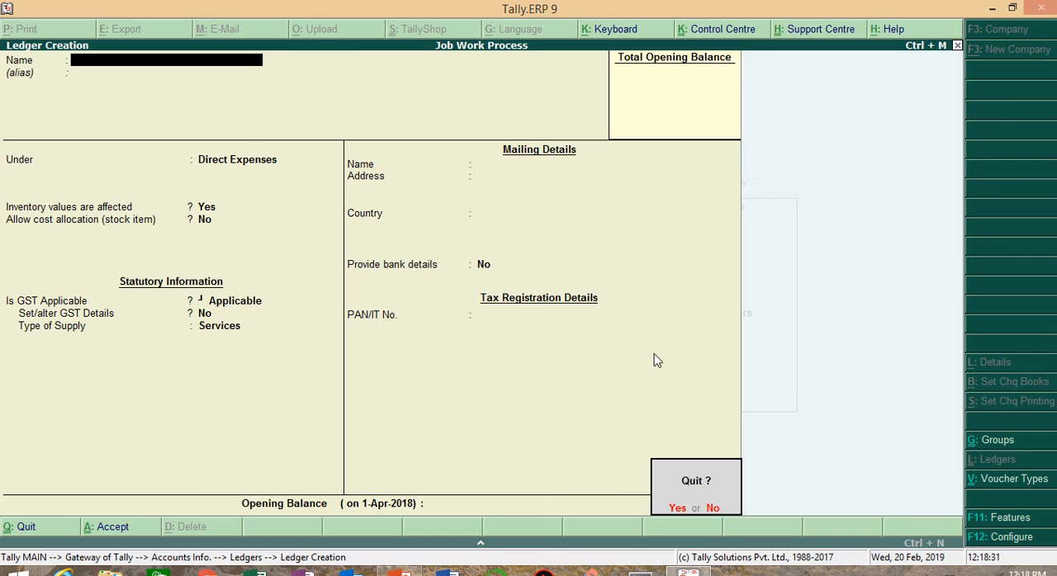
Step: Quit ledger creation and return to the Gateway of Tally
key(y)
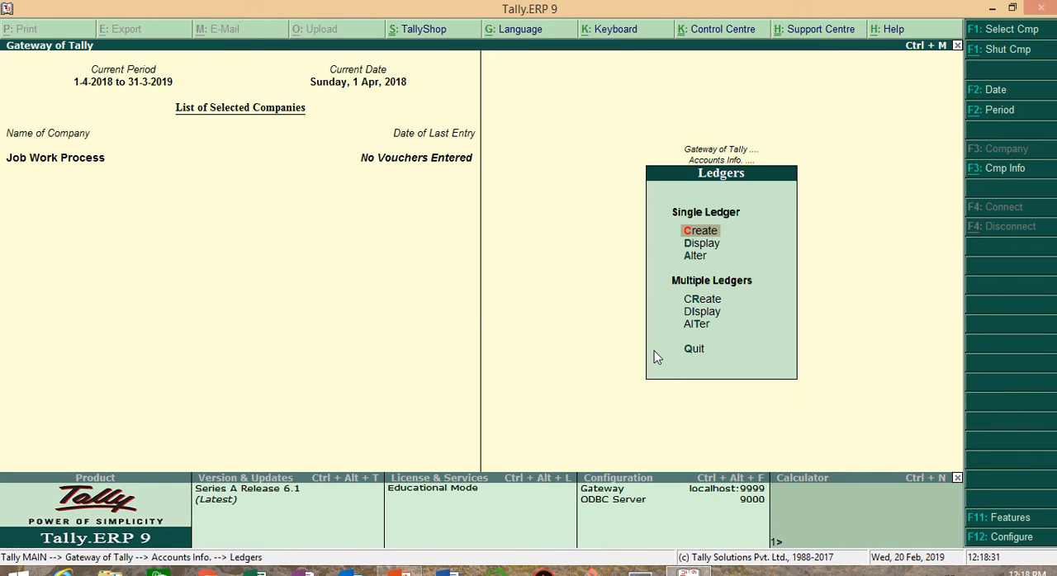
key(Escape)
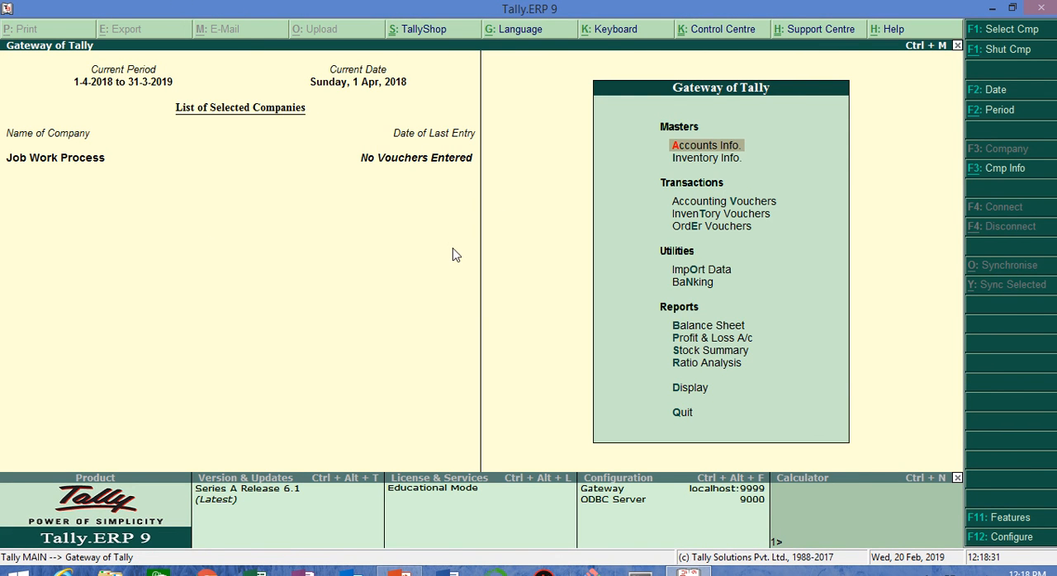
key(Return)
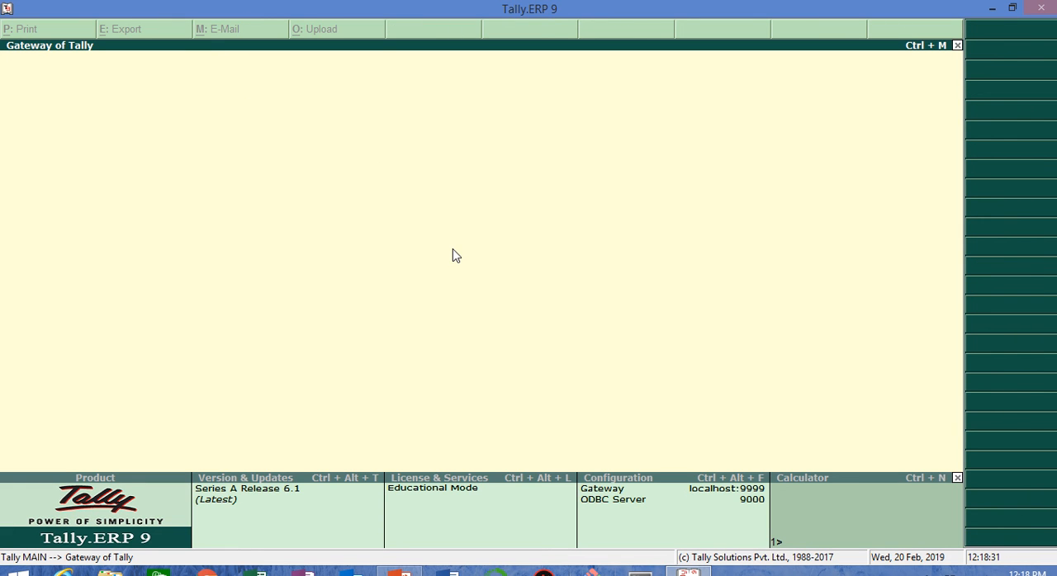
mouse_move(489, 7)
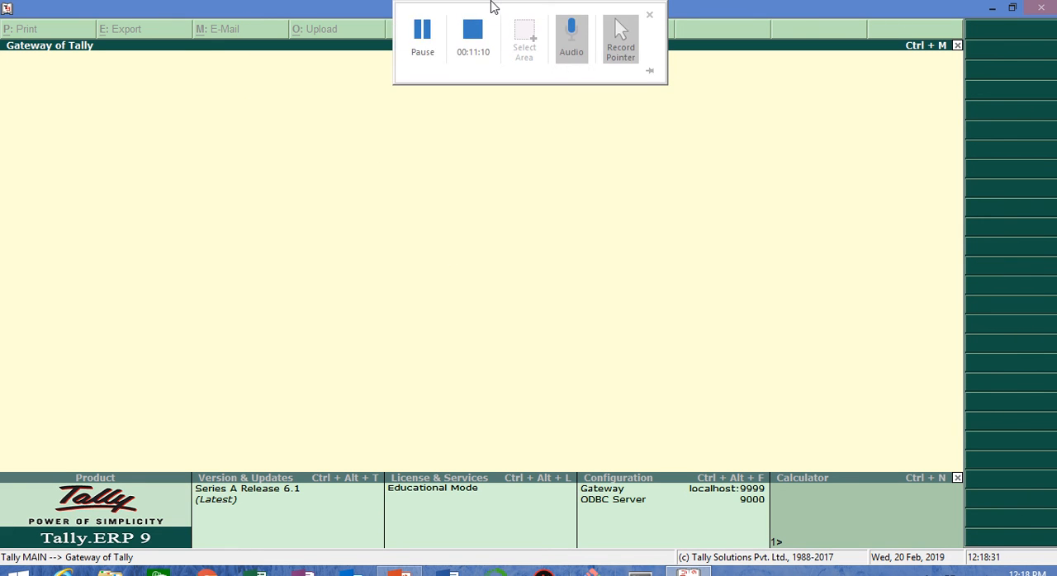
click(422, 34)
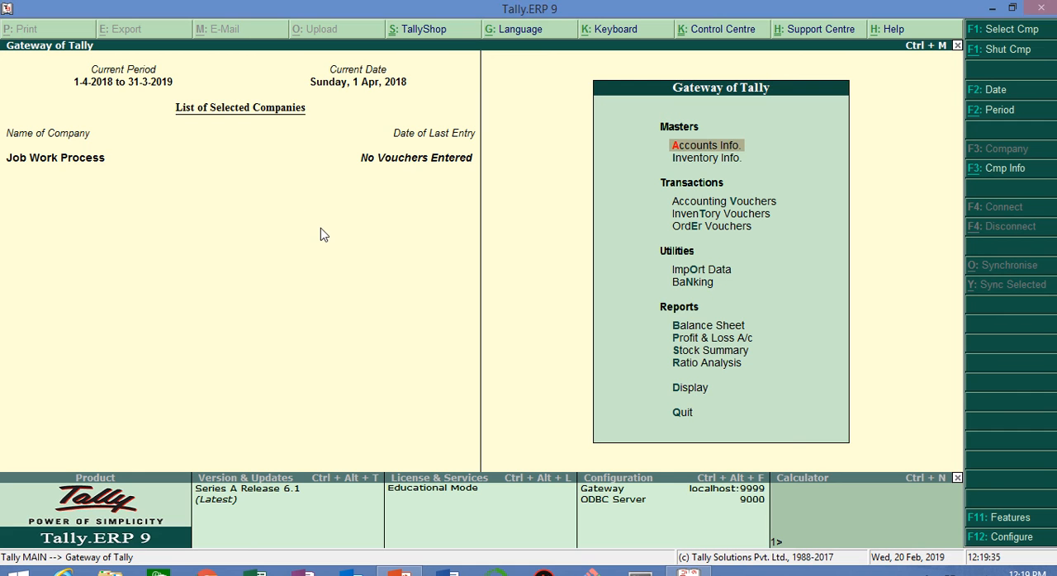
Step: Start a Purchase voucher with the supplier invoice number rm invoice and the invoice date 1-Apr-2018
key(Down)
key(Down)
key(Return)
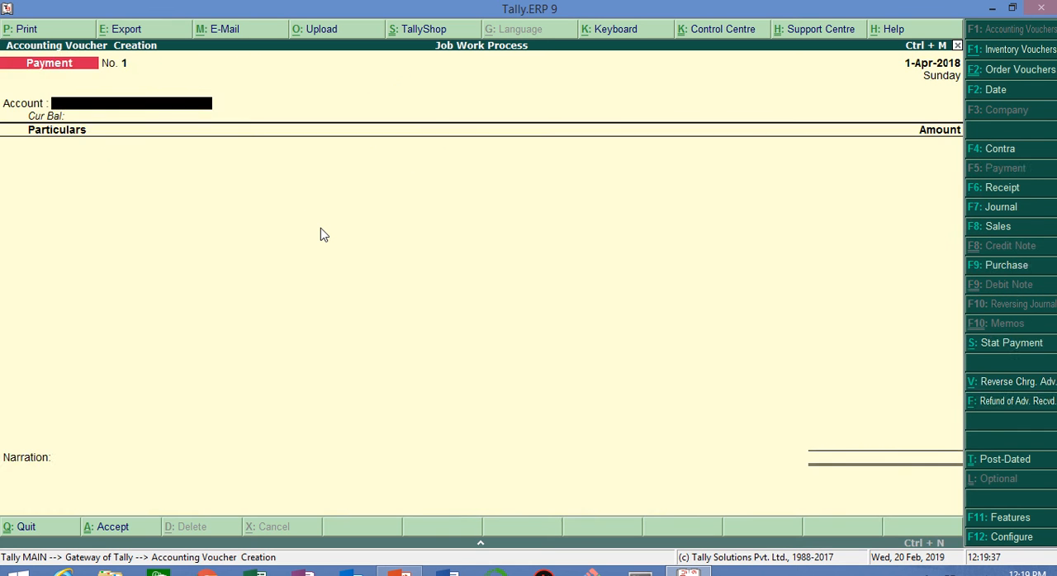
key(F9)
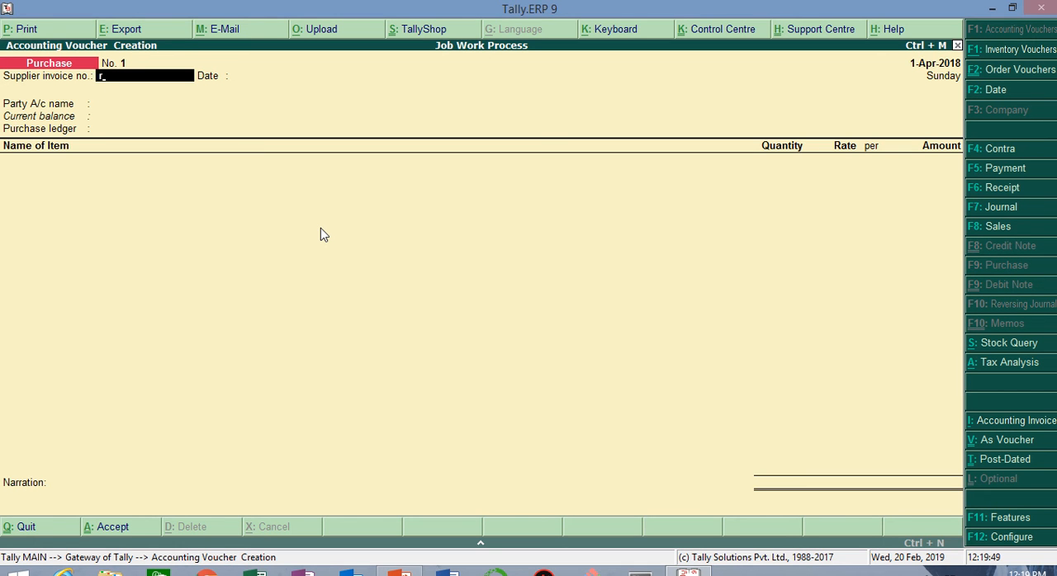
text(m in)
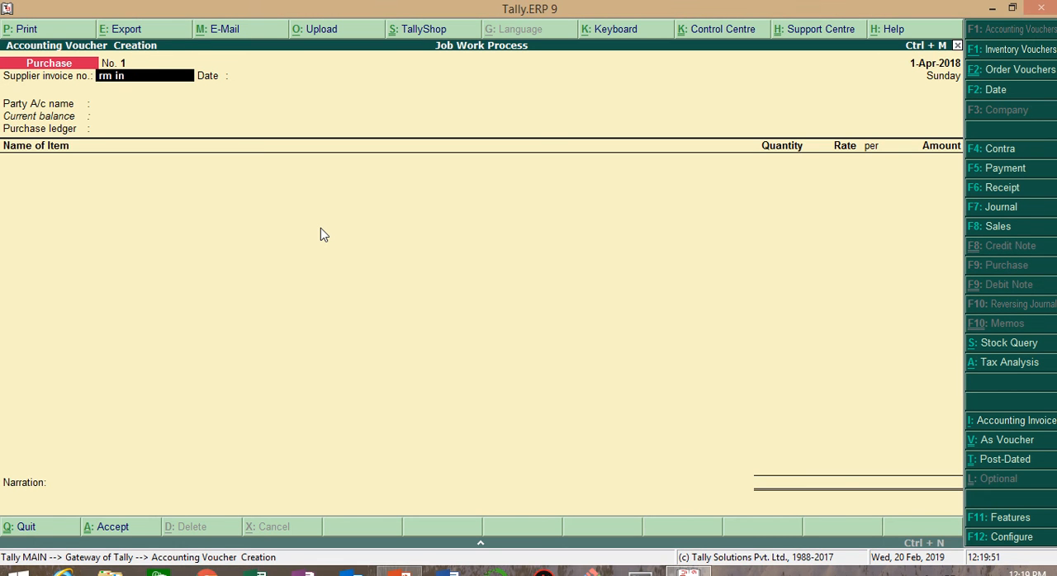
text(voice)
key(Return)
key(Return)
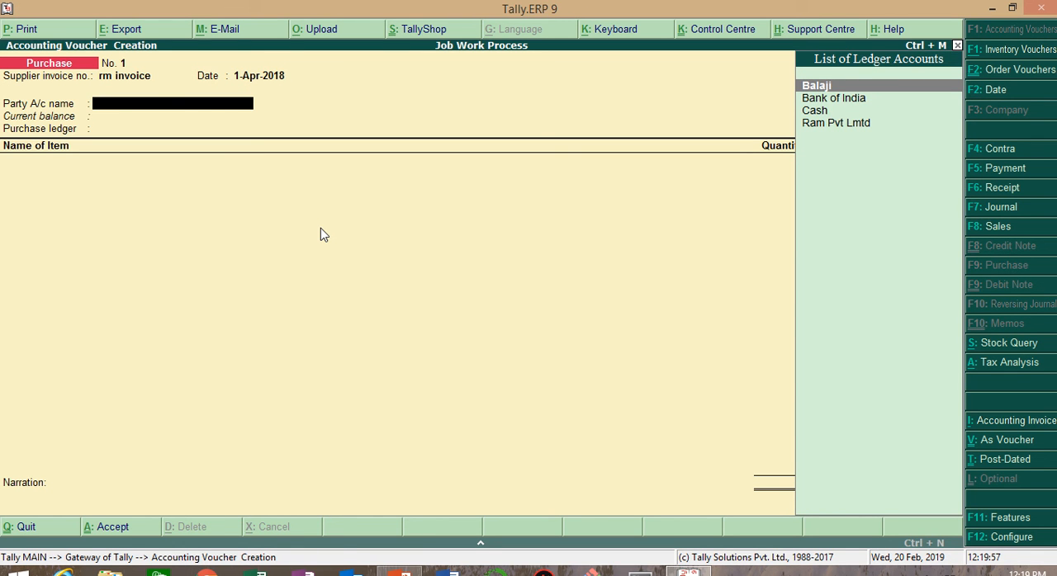
Step: Choose Ram Pvt Lmtd as the party, accept its supplier details, and use the Purchase ledger
key(Down)
key(Down)
key(Down)
key(Return)
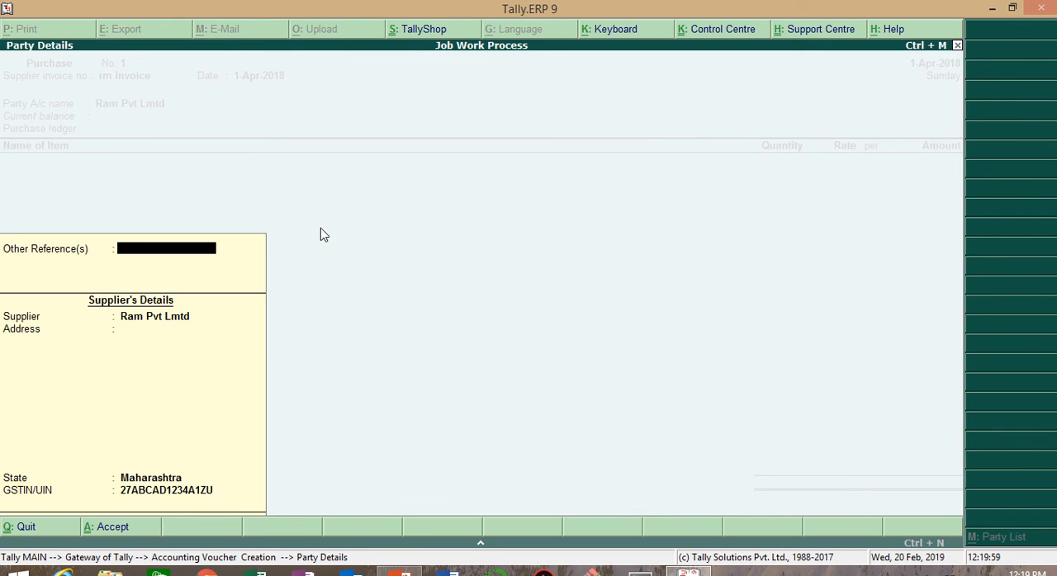
key(Return)
key(Return)
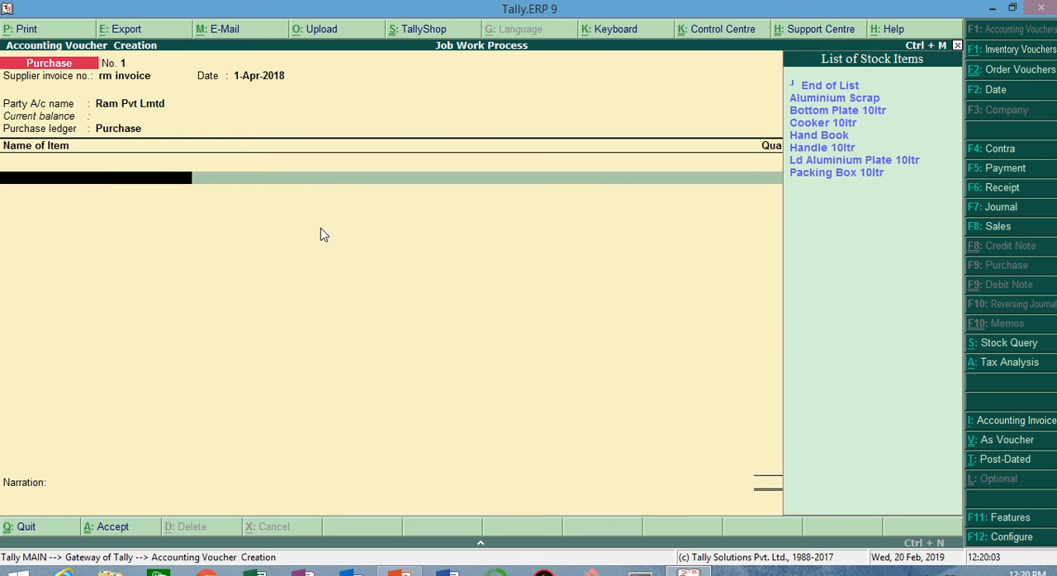
Step: Add the stock item Bottom Plate 10ltr to the purchase and allocate it to Raw Material Godown
key(Down)
key(Down)
key(Return)
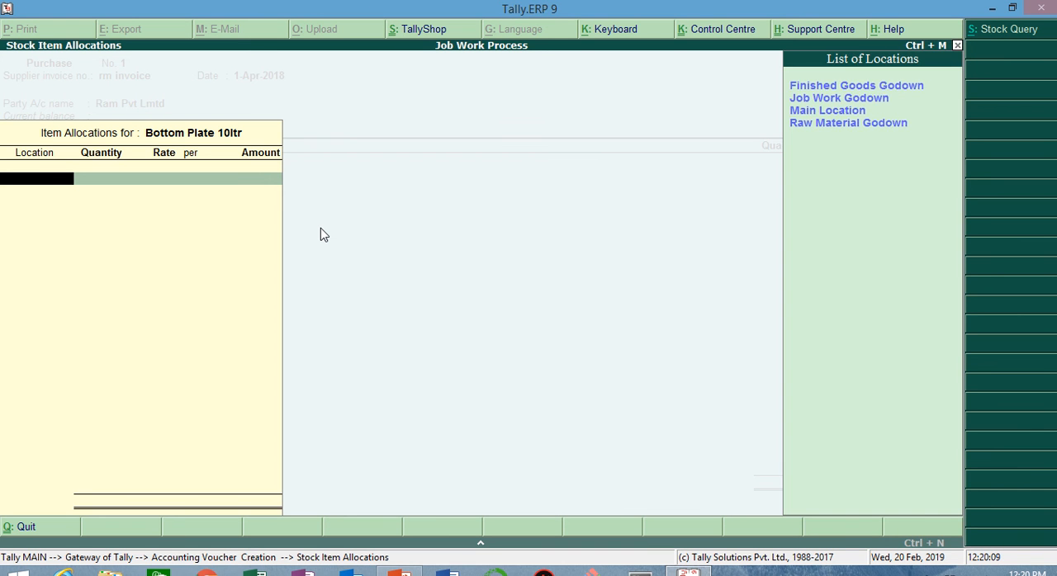
key(Down)
key(Down)
key(Down)
key(Return)
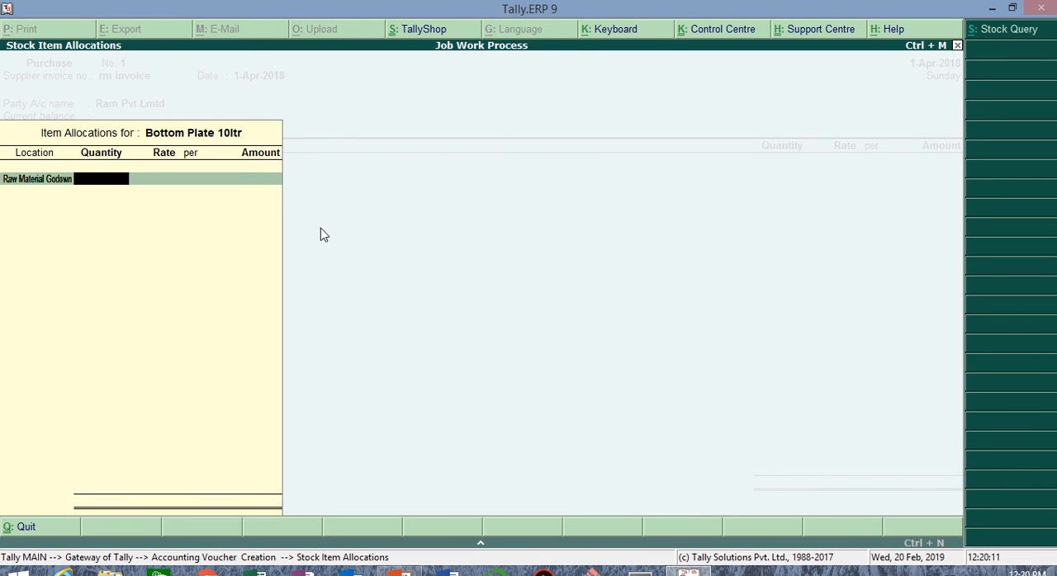
Step: Enter 300 nos of Bottom Plate 10ltr at a rate of 1,000 and complete its allocation
text(300)
key(Return)
text(1000)
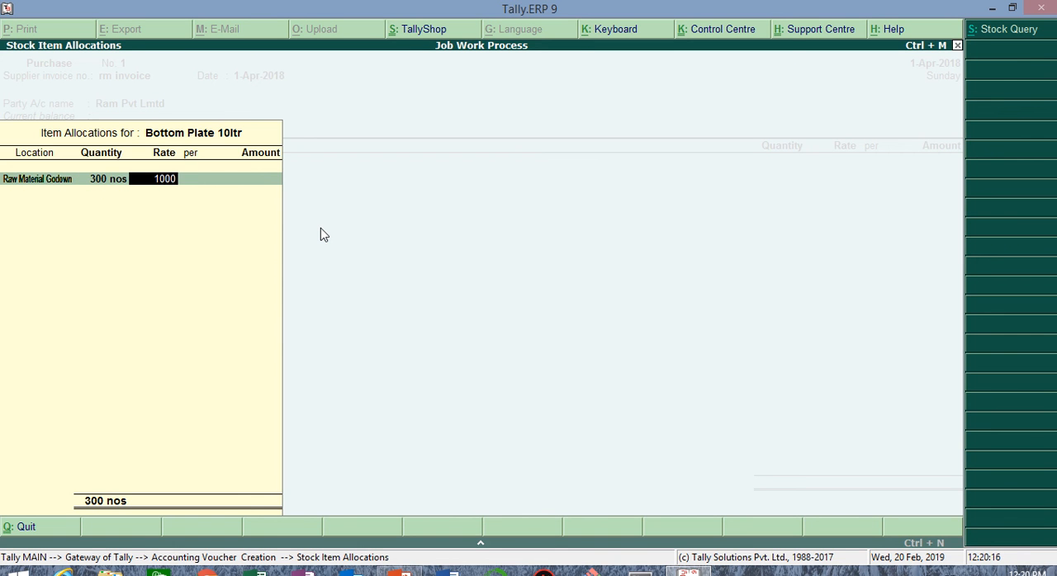
key(Return)
key(Return)
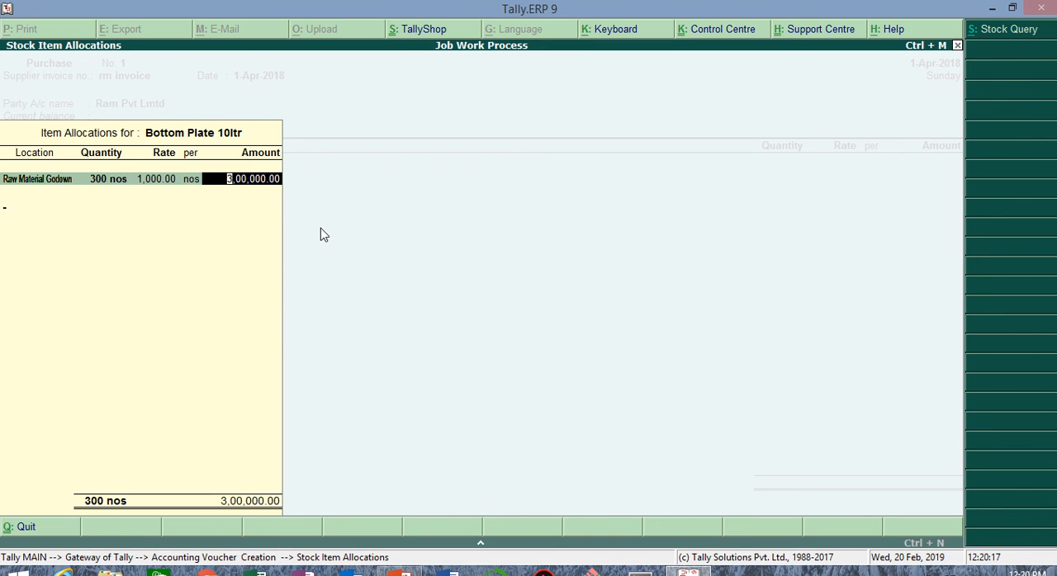
key(Return)
key(Return)
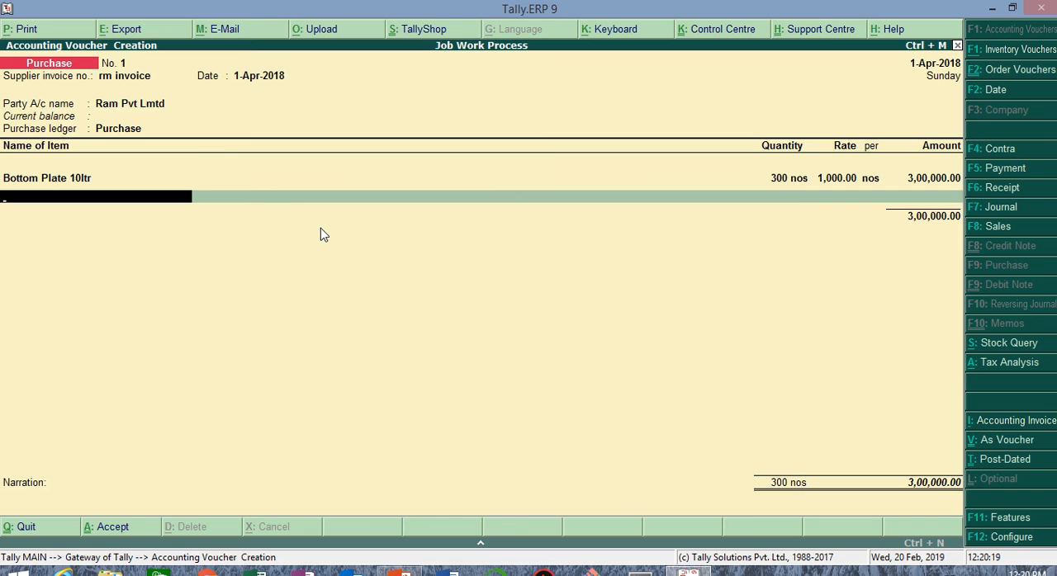
Step: Add the stock item Handle 10ltr to the purchase and allocate it to Raw Material Godown
text(H)
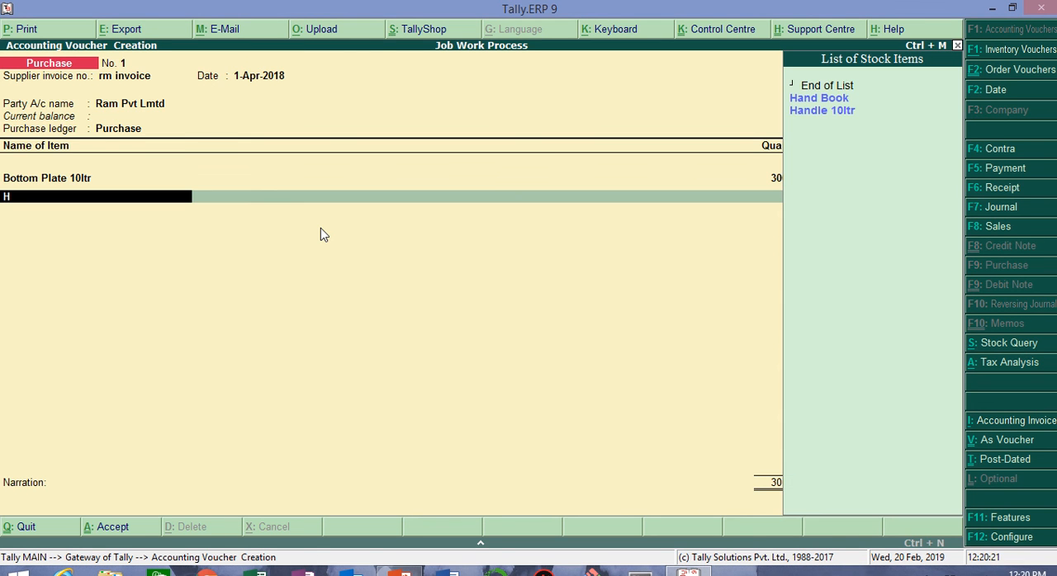
key(Down)
key(Down)
key(Return)
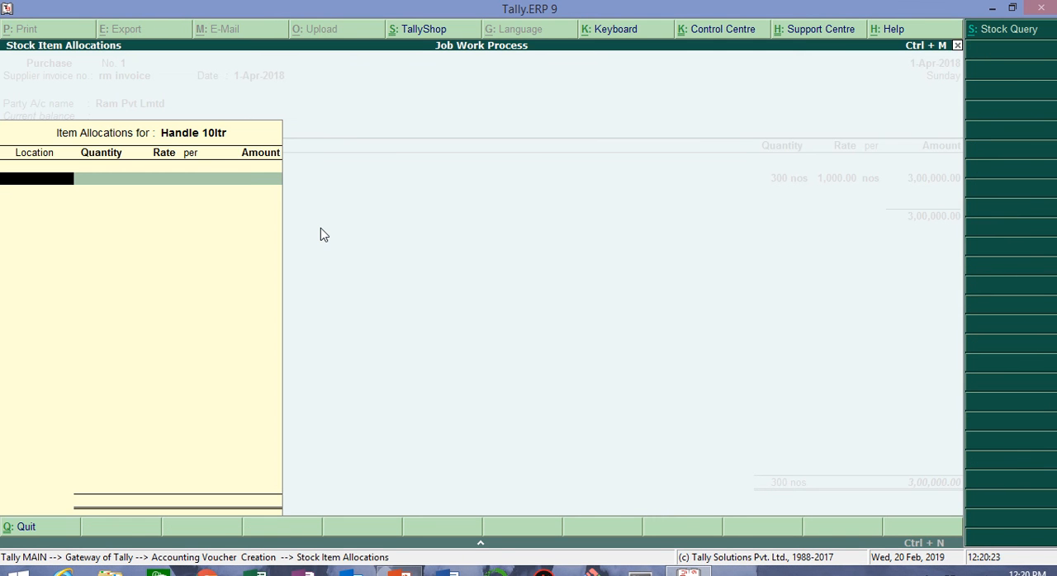
text(R)
key(Return)
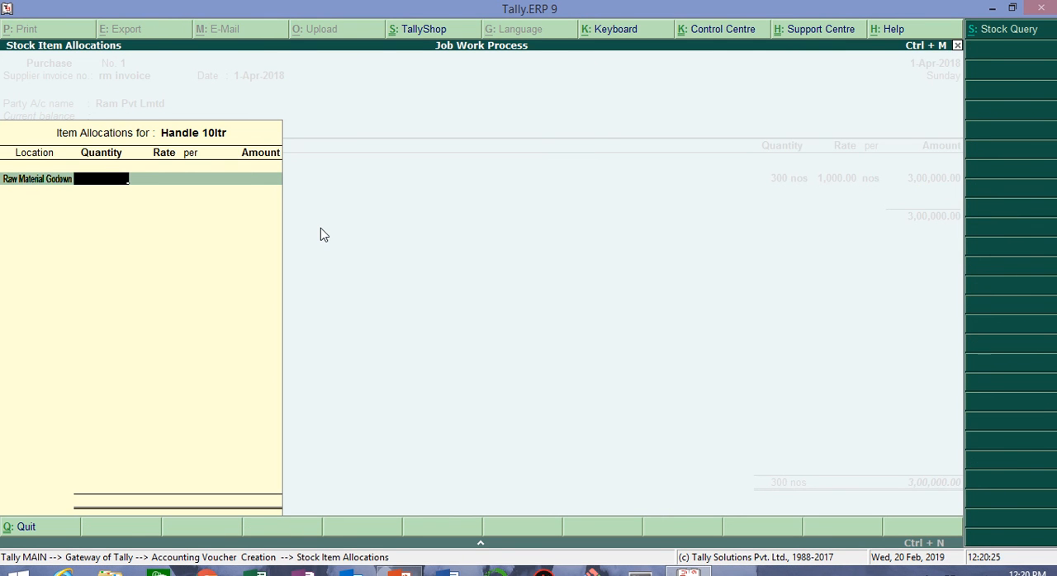
Step: Enter 500 nos of Handle 10ltr at a rate of 20 and complete its allocation
text(500)
key(Return)
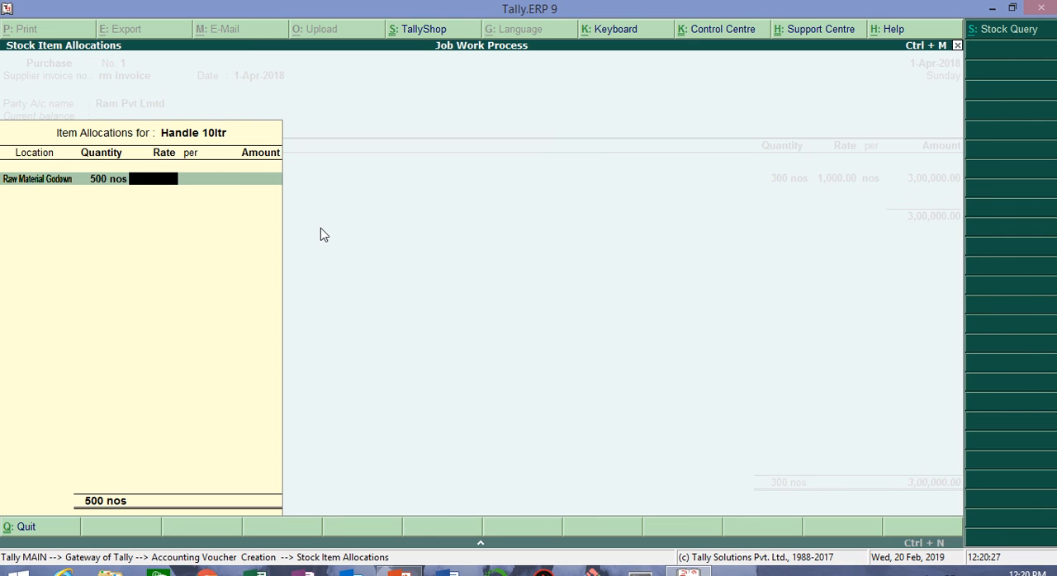
text(20)
key(Return)
key(Return)
key(Return)
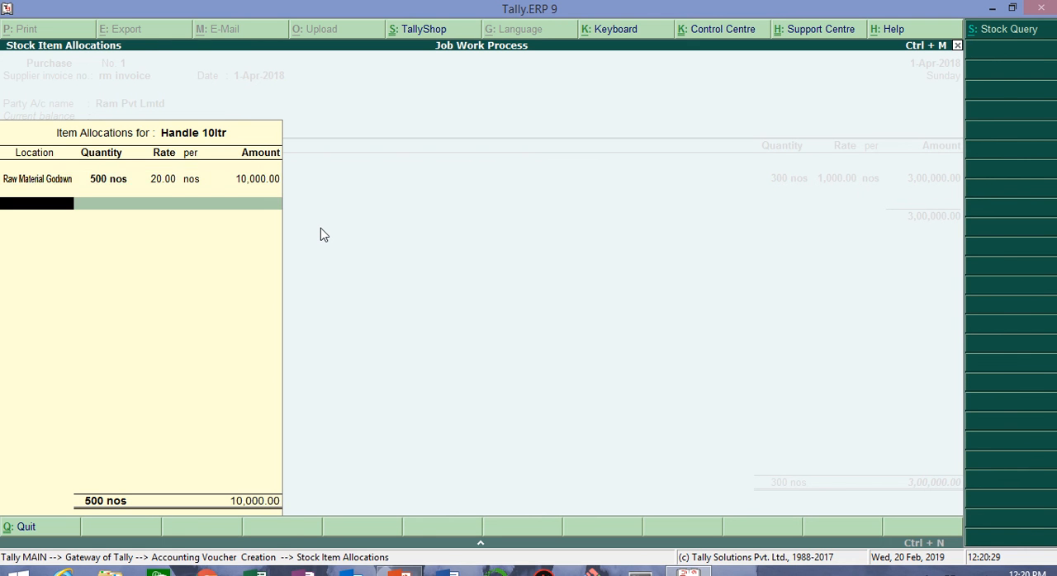
key(Return)
key(Return)
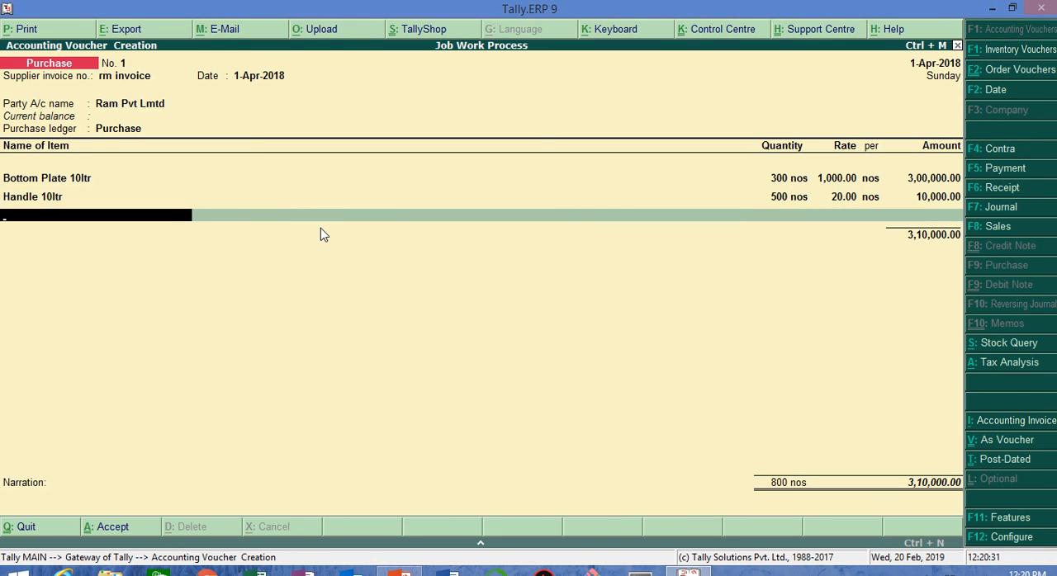
Step: Add Ld Aluminium Plate 10ltr to the purchase, allocating 300 nos at a rate of 100 to Raw Material Godown
text(L)
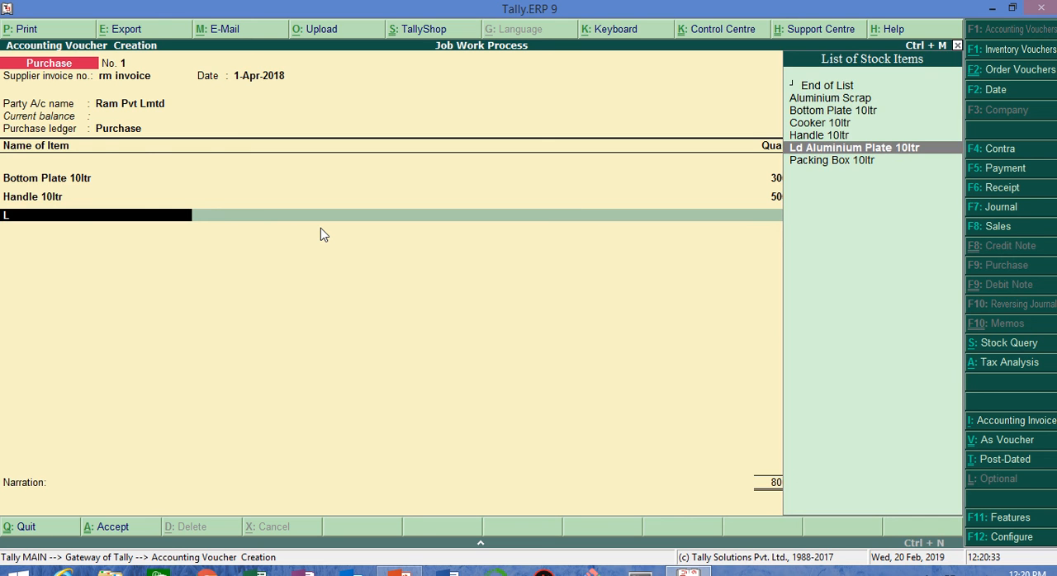
key(Return)
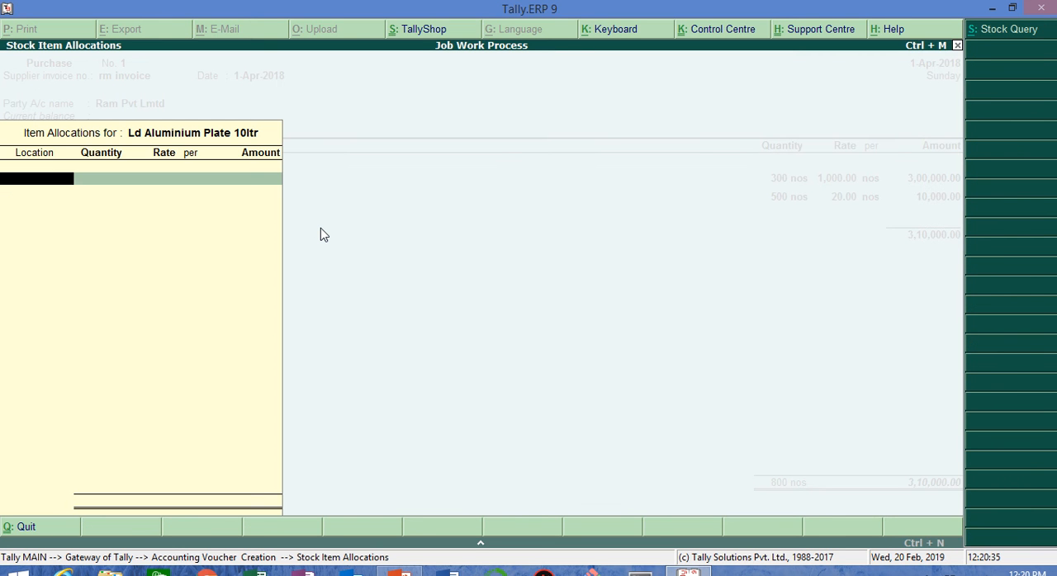
text(R)
key(Return)
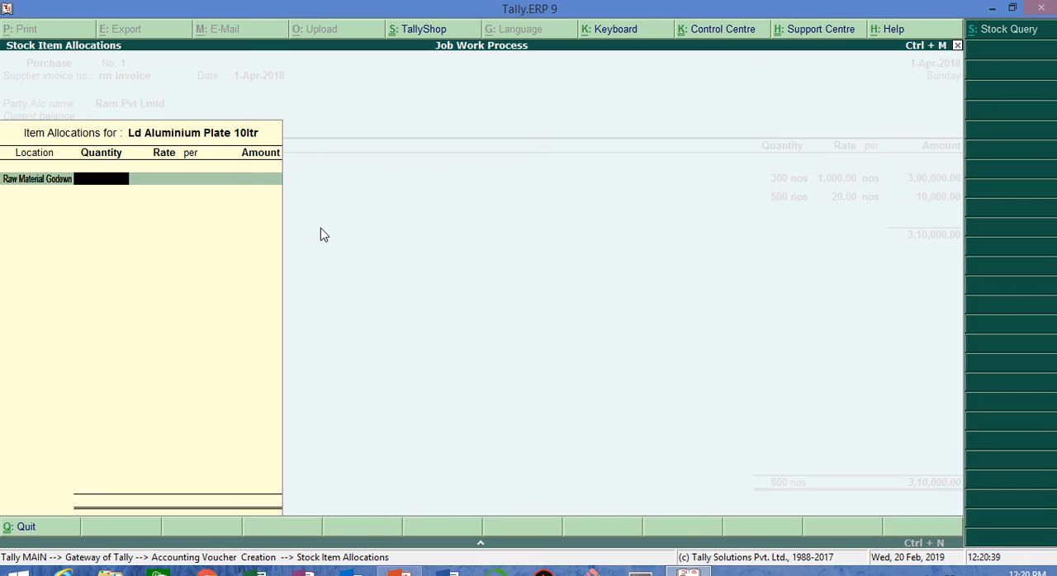
text(300)
key(Return)
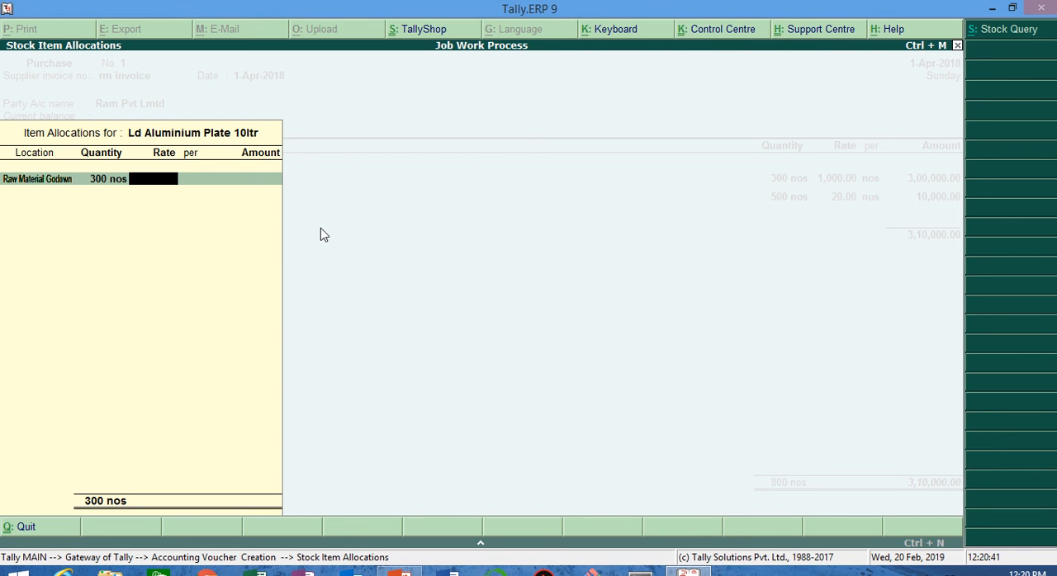
text(100)
key(Return)
key(Return)
key(Return)
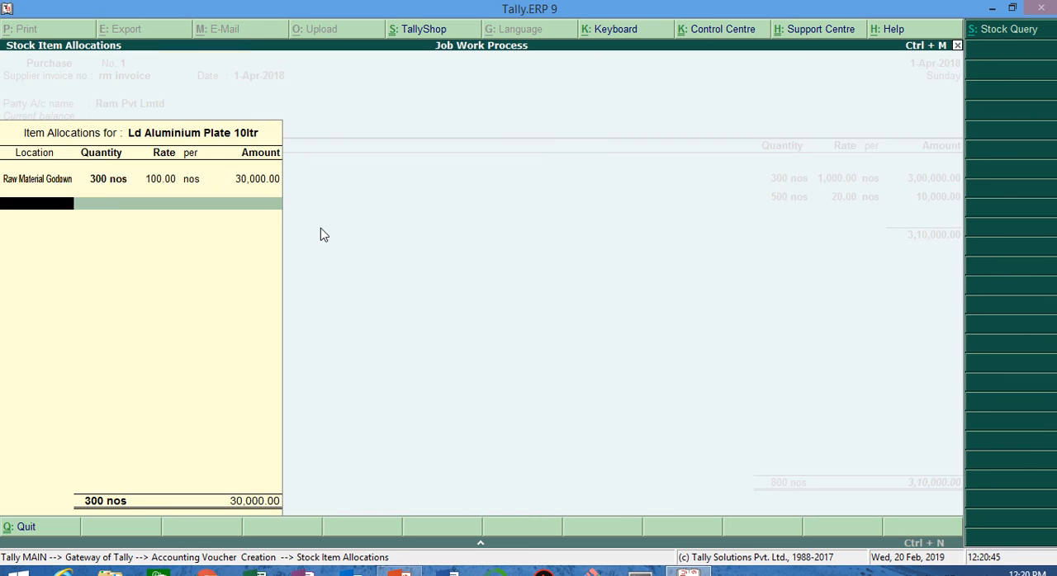
key(Return)
key(Return)
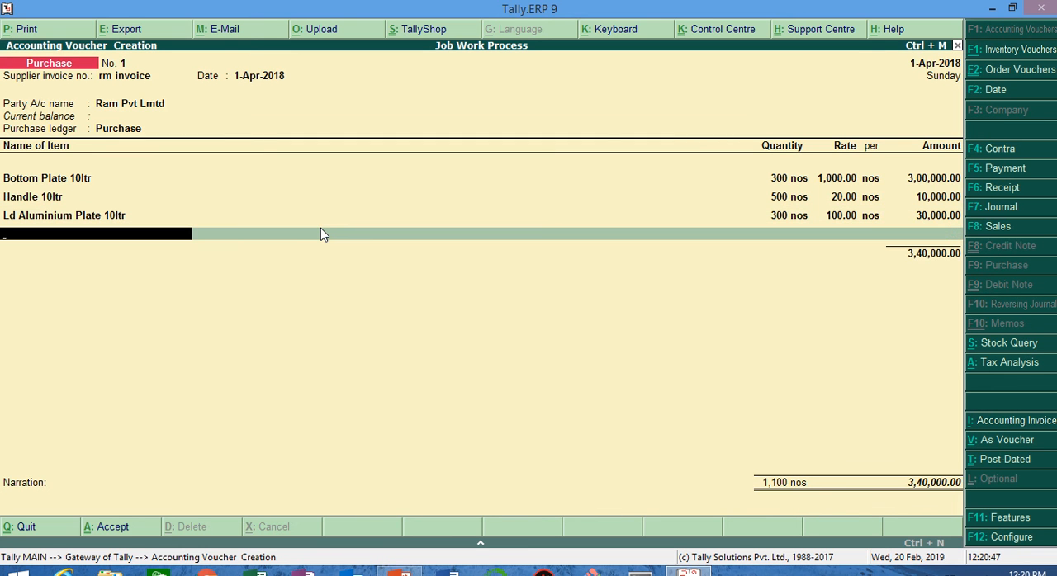
Step: Add Packing Box 10ltr to the purchase, allocating 300 nos at a rate of 50 to Raw Material Godown
text(Pa)
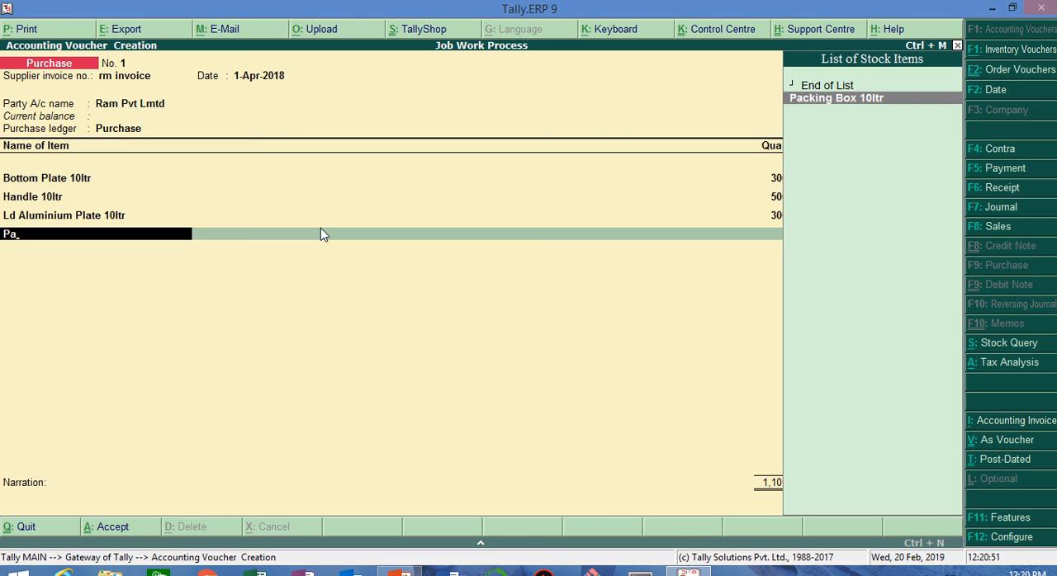
key(Return)
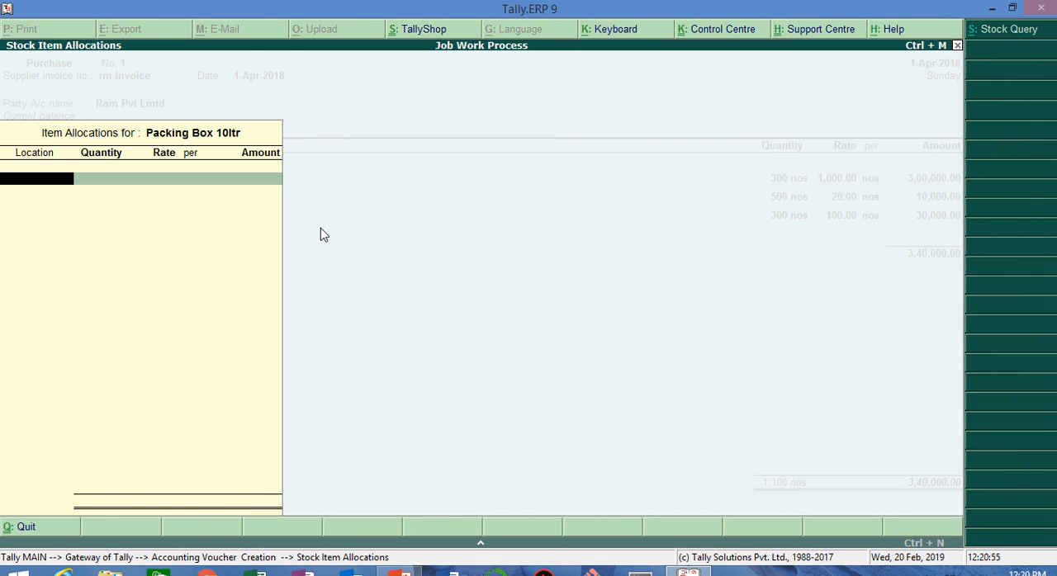
text(R)
key(Return)
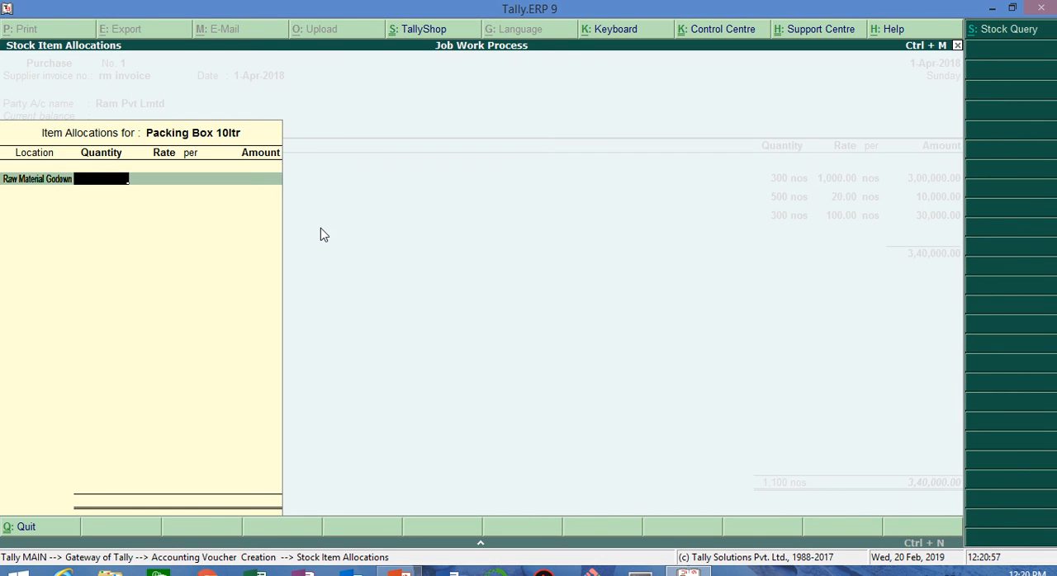
text(300)
key(Return)
text(50)
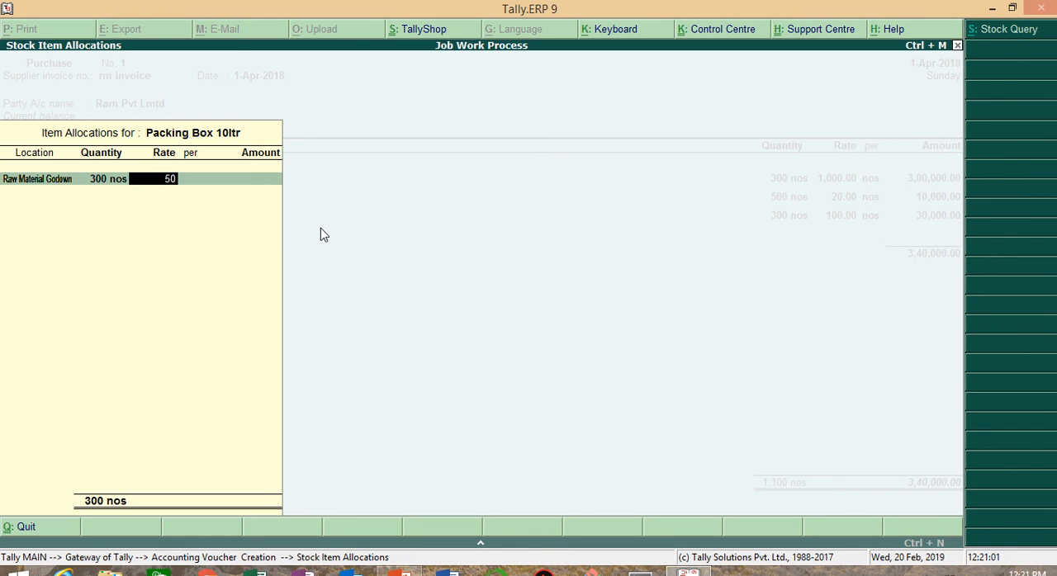
key(Return)
key(Return)
key(Return)
key(Return)
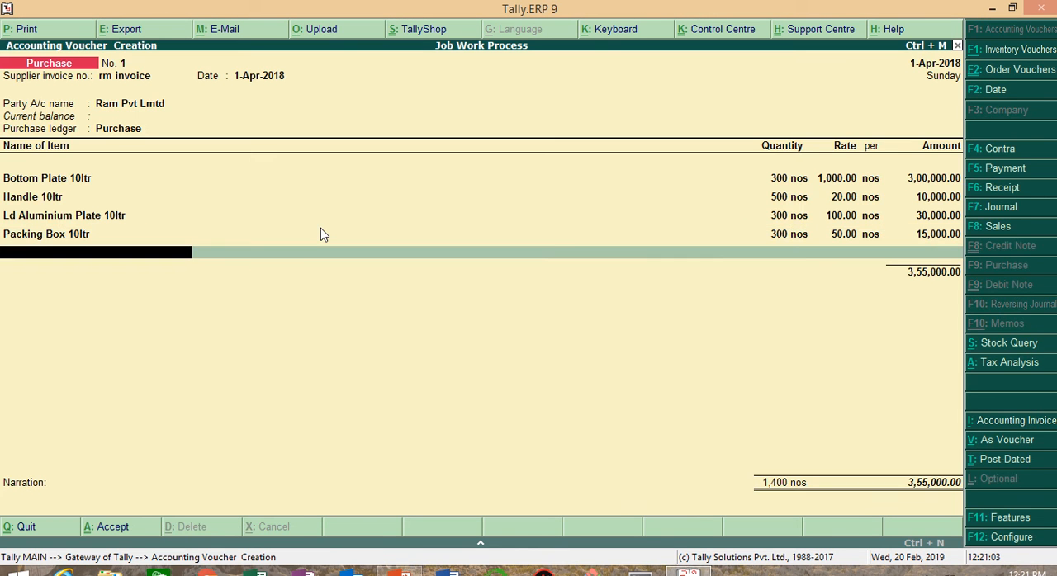
Step: Add Hand Book as the last purchase item, allocating 300 nos at a rate of 25 to Raw Material Godown
text(Ha)
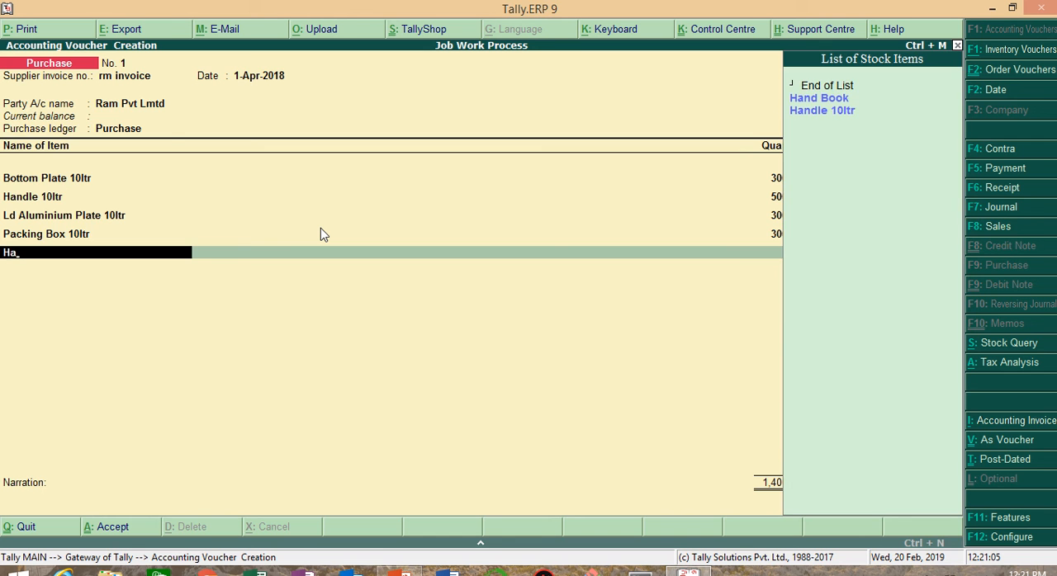
key(Return)
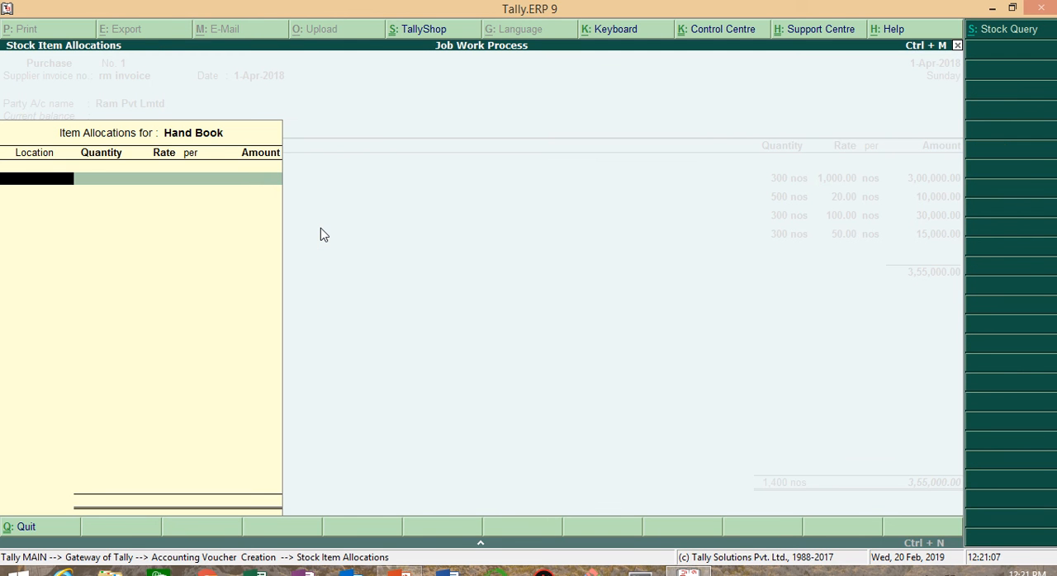
text(R)
key(Return)
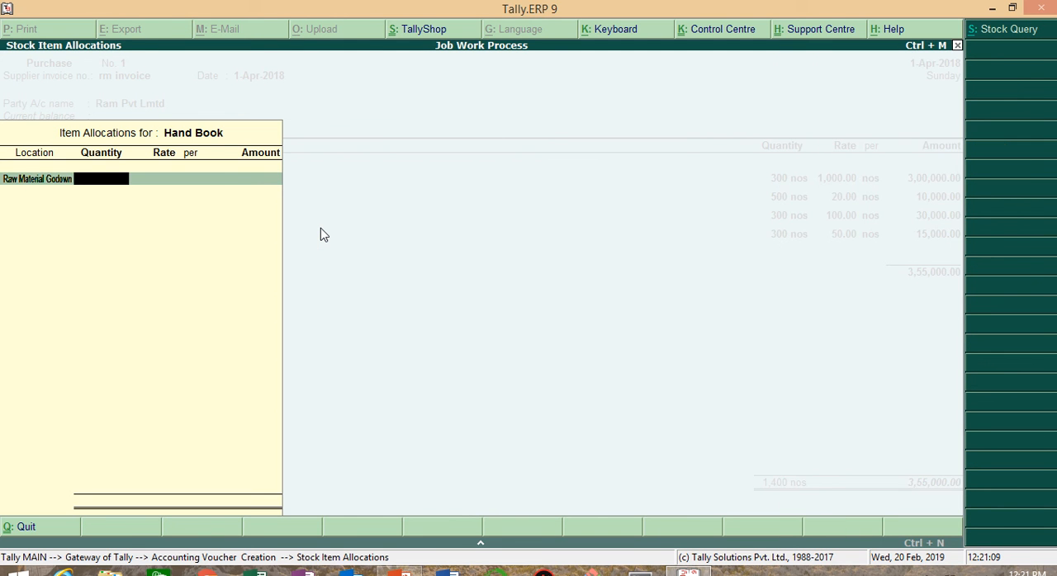
text(300)
key(Return)
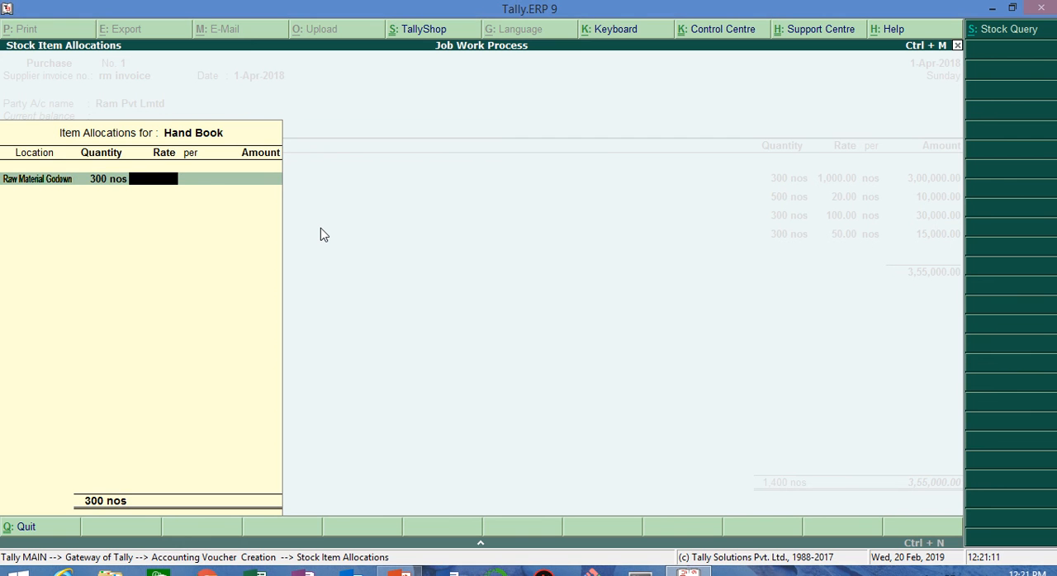
text(25)
key(Return)
key(Return)
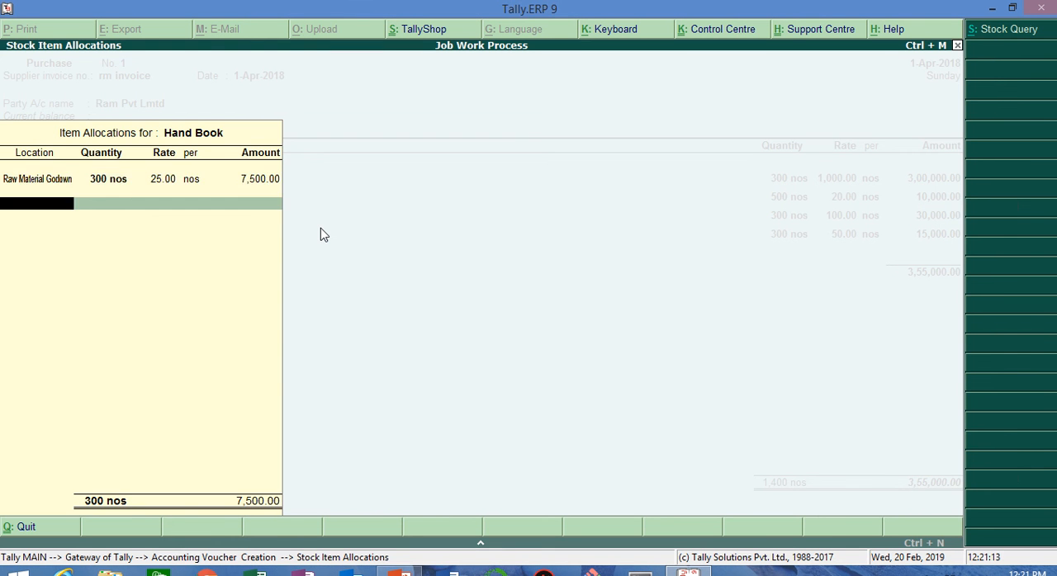
key(Return)
Step: Add the Cgst and Sgst ledgers to the purchase and save the voucher without a narration
key(Return)
text(Cg)
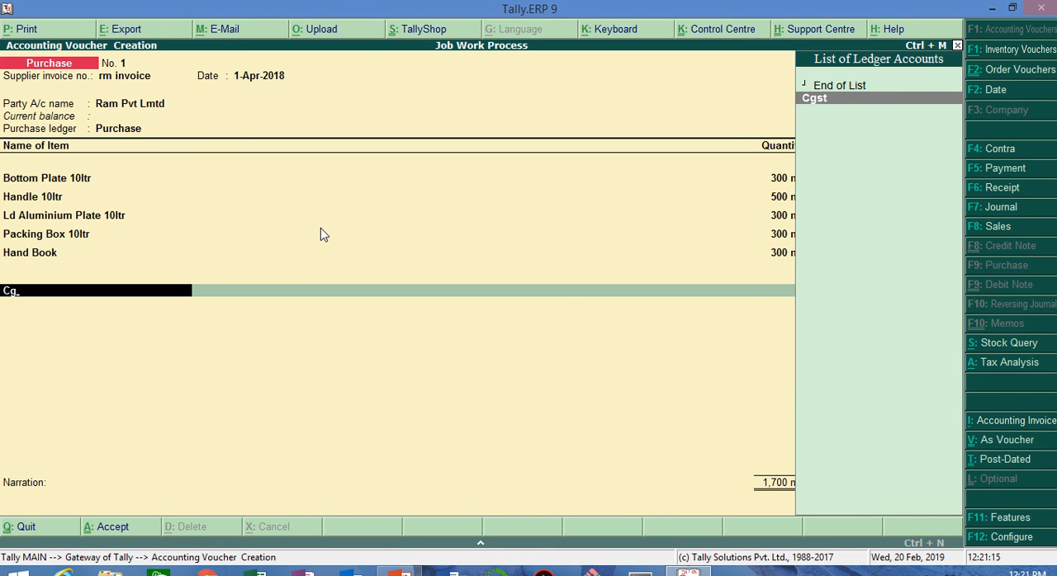
key(Return)
key(Return)
text(Sg)
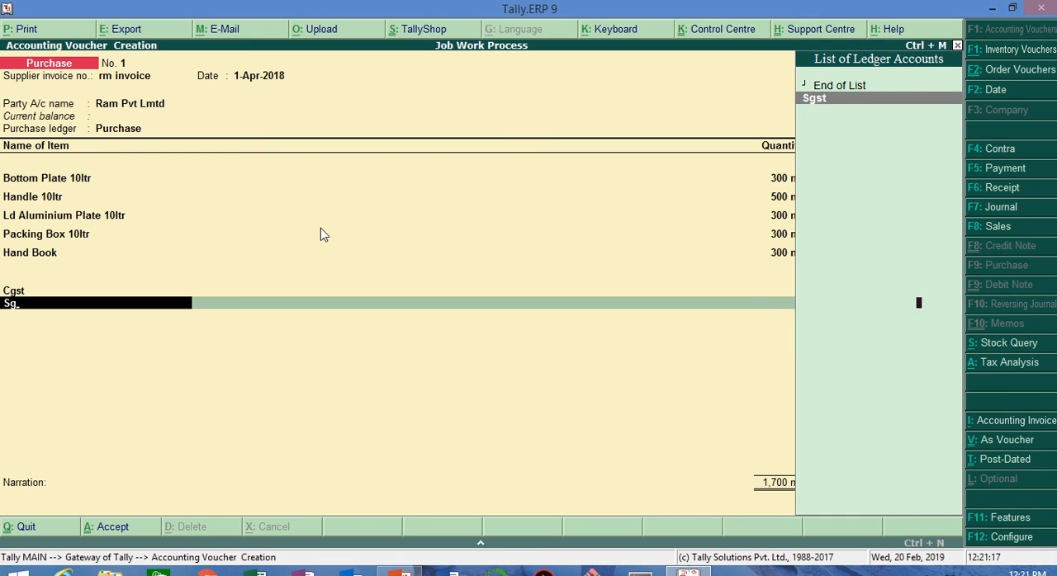
key(Return)
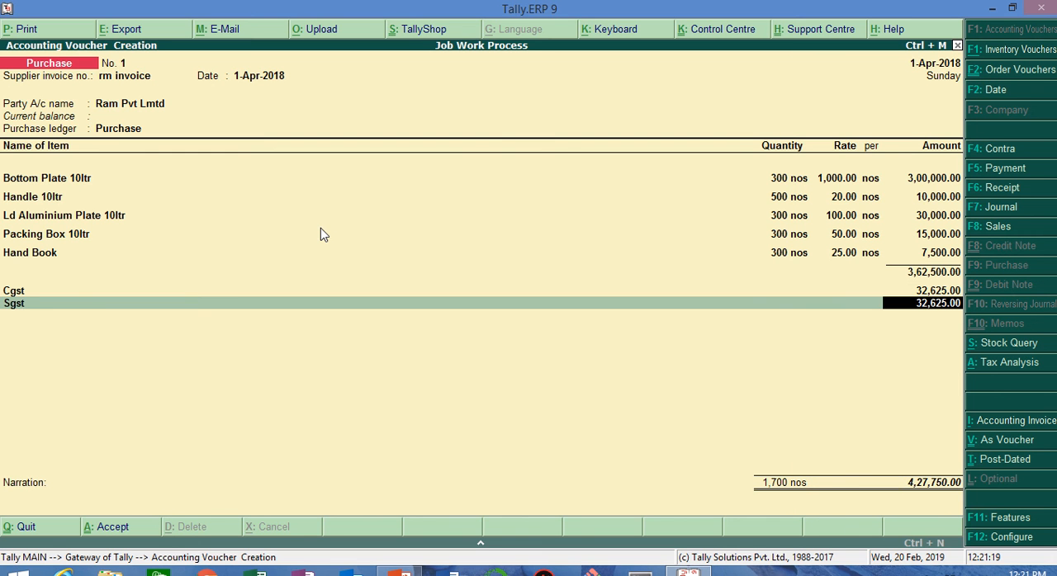
key(Return)
key(Return)
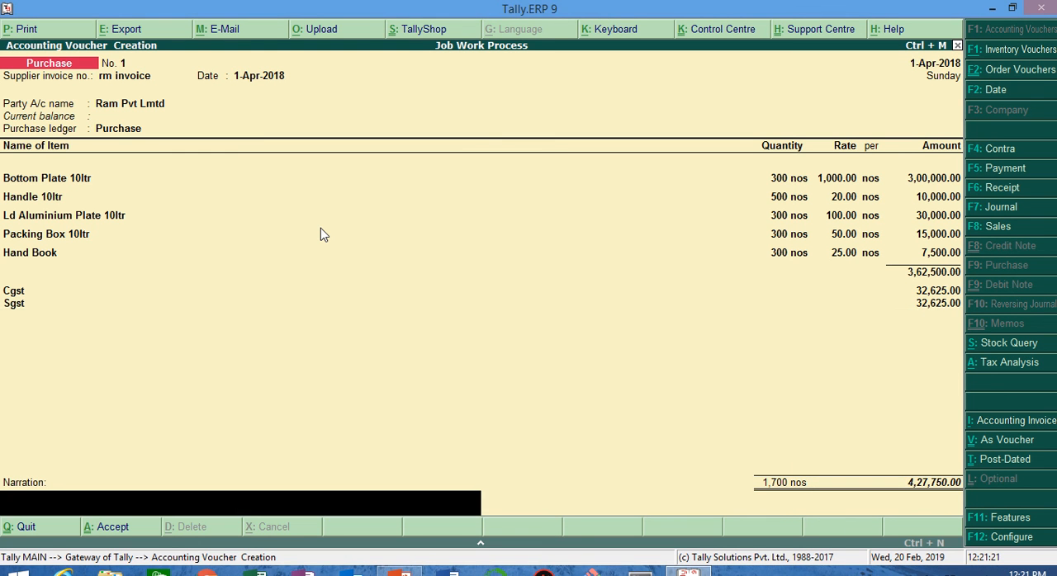
key(Return)
key(Return)
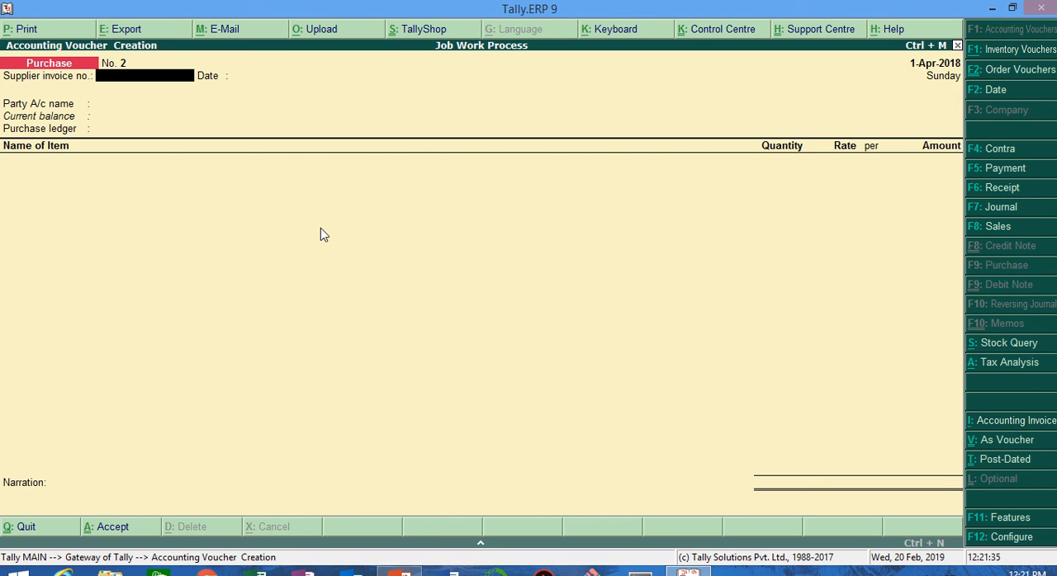
Step: Leave voucher entry and open the stock item Cooker 10ltr for alteration from the inventory masters
key(Escape)
key(Return)
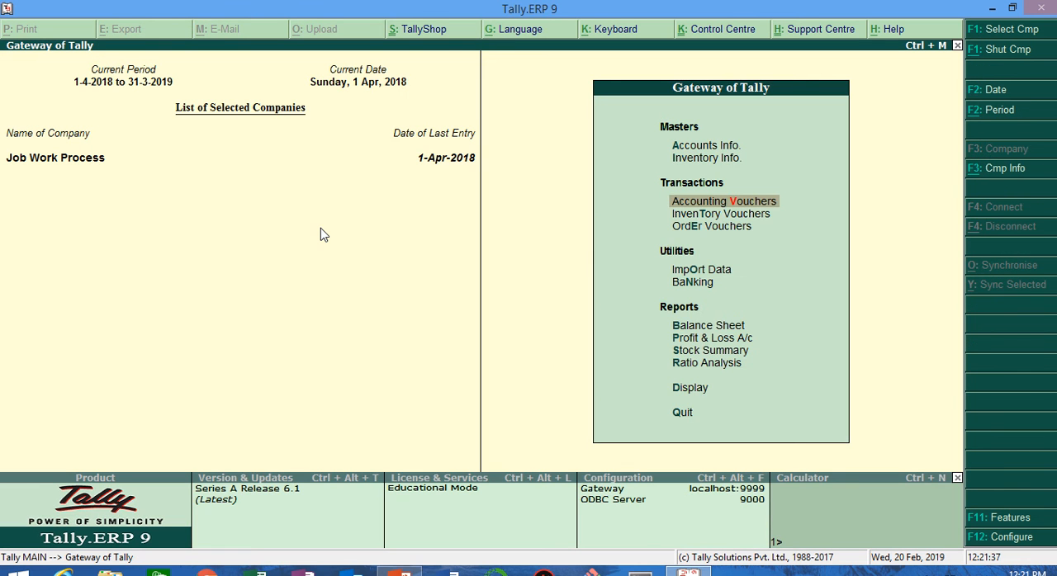
key(Up)
key(Up)
key(Down)
key(Return)
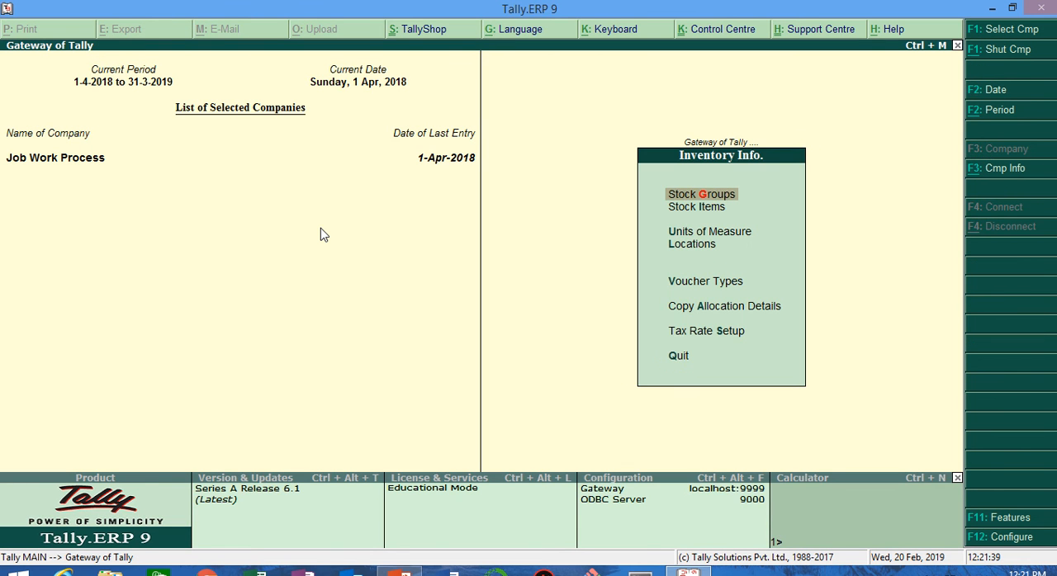
key(Down)
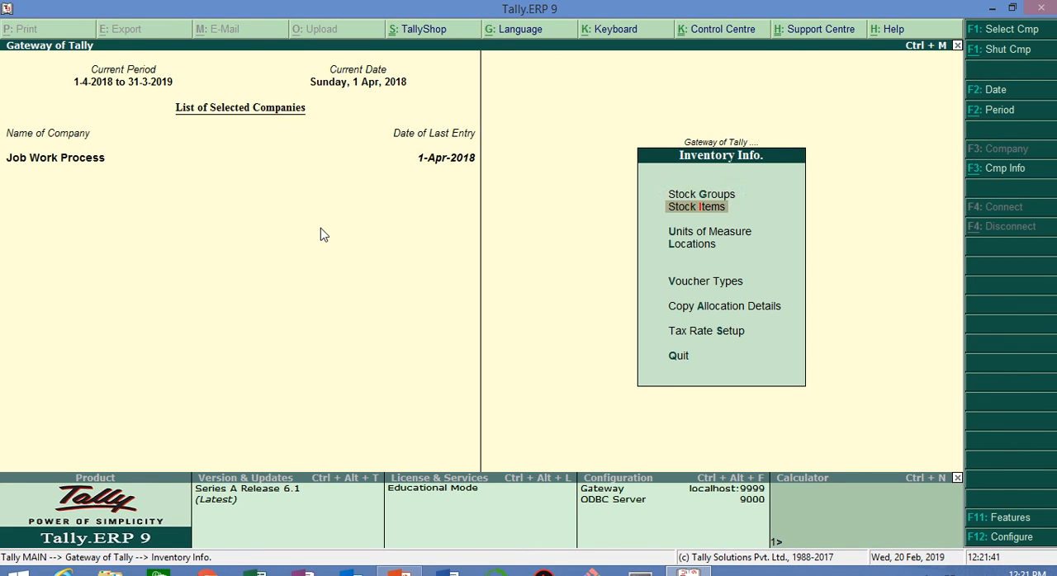
key(Return)
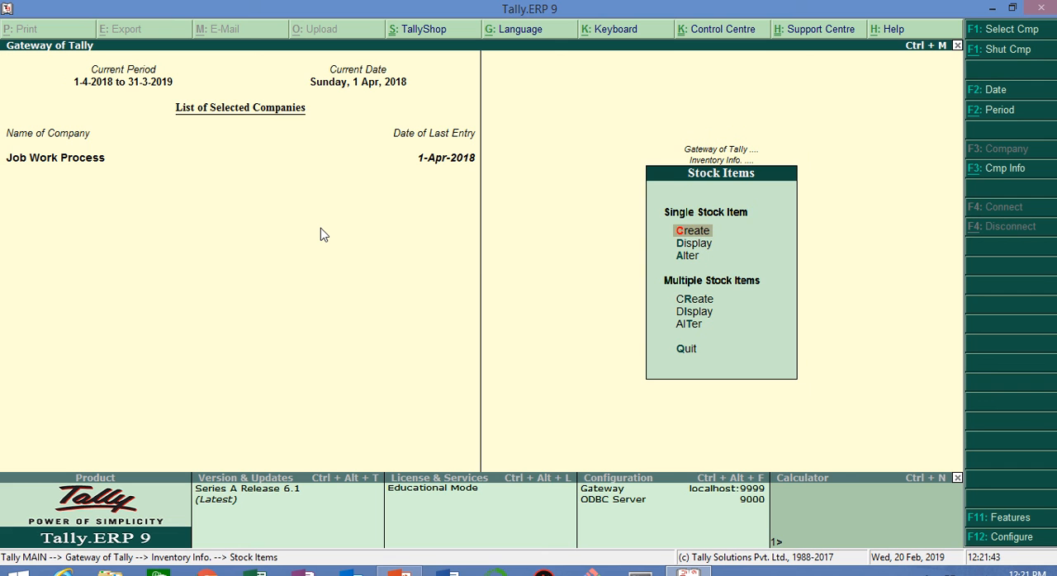
key(Down)
key(Down)
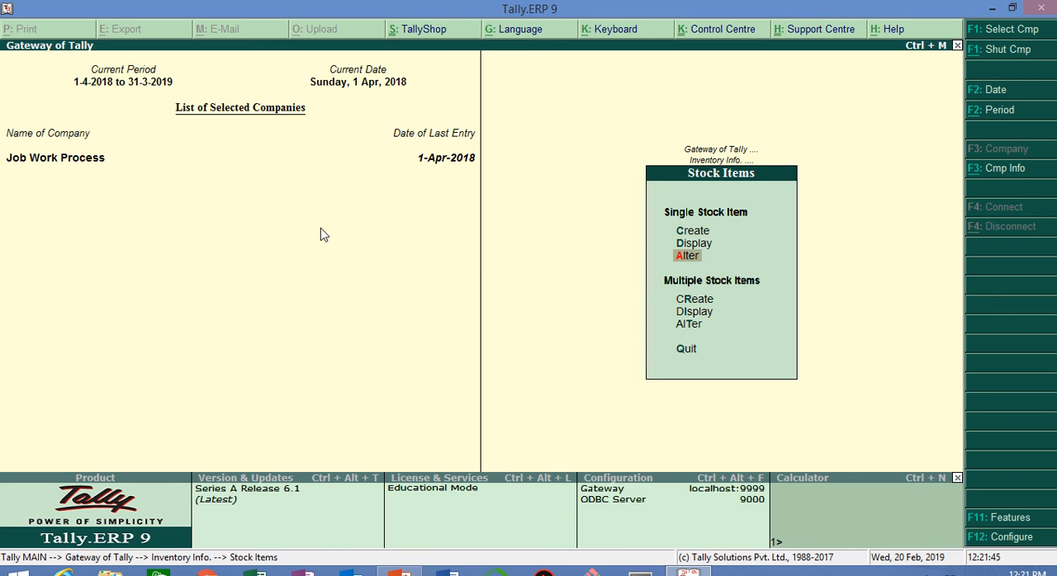
key(Return)
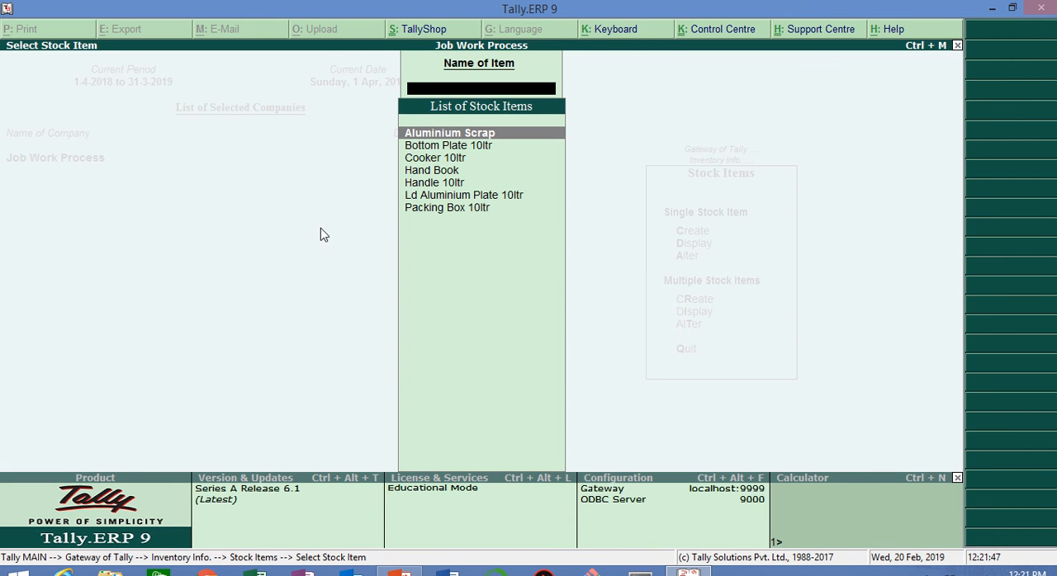
key(Down)
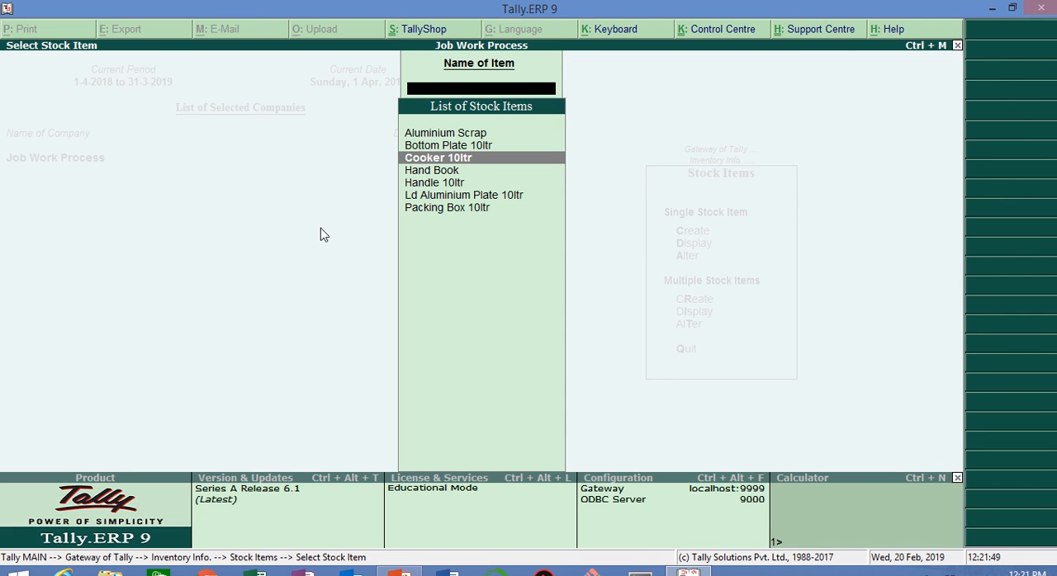
key(Return)
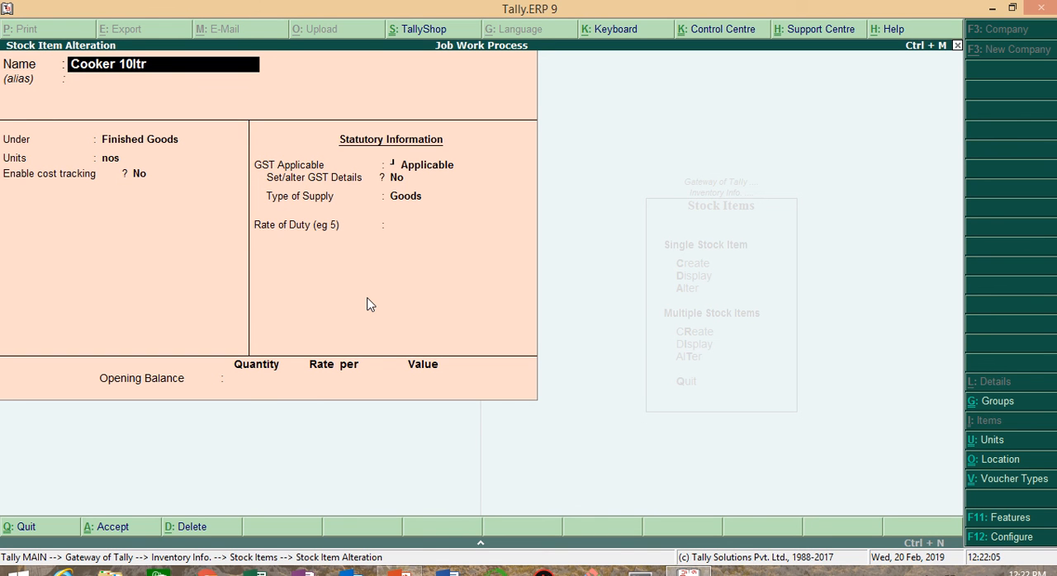
Step: Enable component list details (Bill of Materials) in the stock item configuration
key(F12)
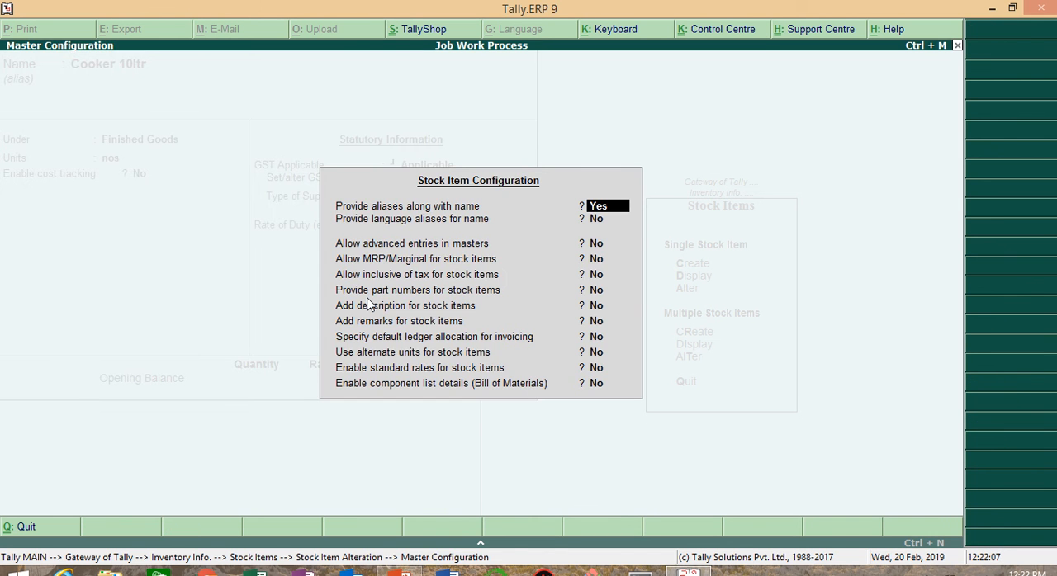
key(Return)
key(Return)
key(Return)
key(Return)
key(Return)
key(Return)
key(Return)
key(Return)
key(Return)
key(Return)
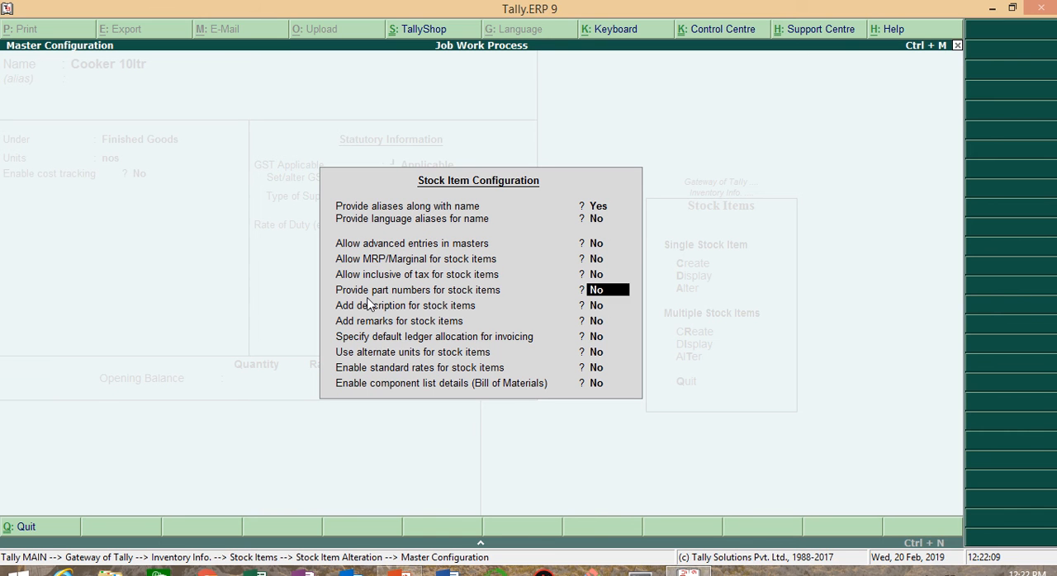
key(Return)
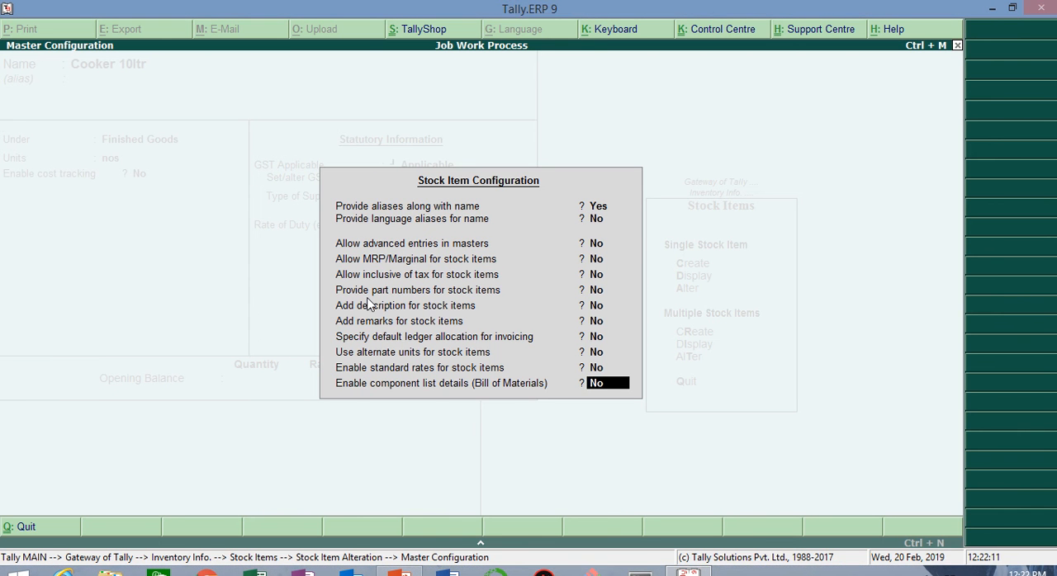
text(yes)
key(Return)
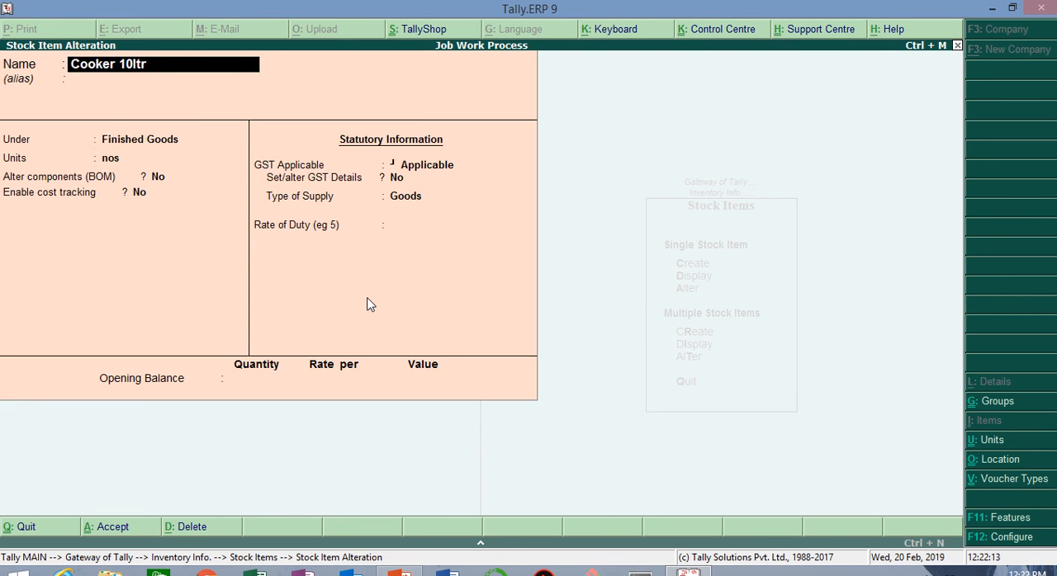
Step: Turn on Alter components (BOM) for Cooker 10ltr and open its BOM list
key(Return)
key(Return)
key(Return)
key(Return)
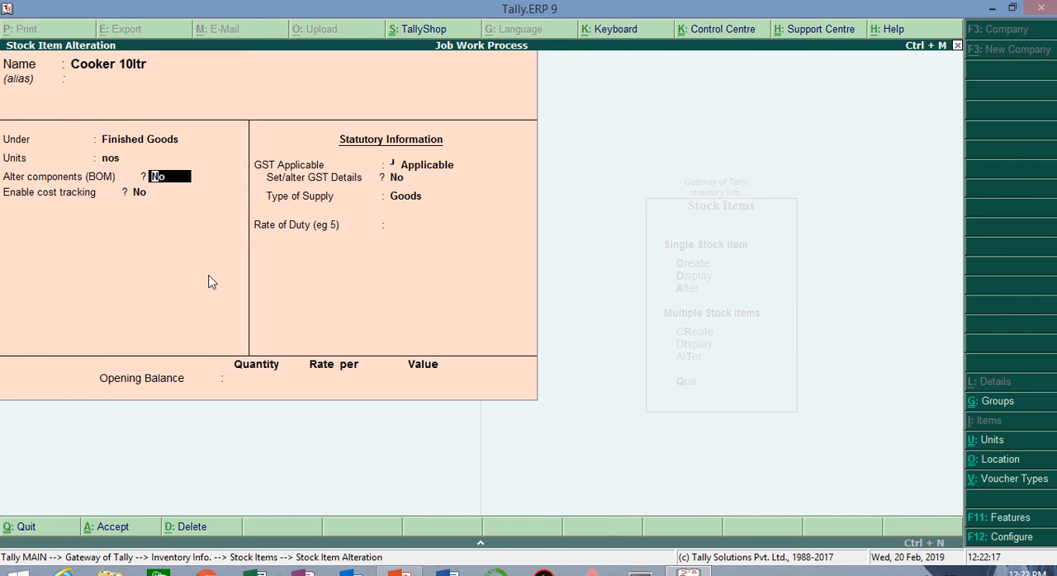
text(yes)
key(Return)
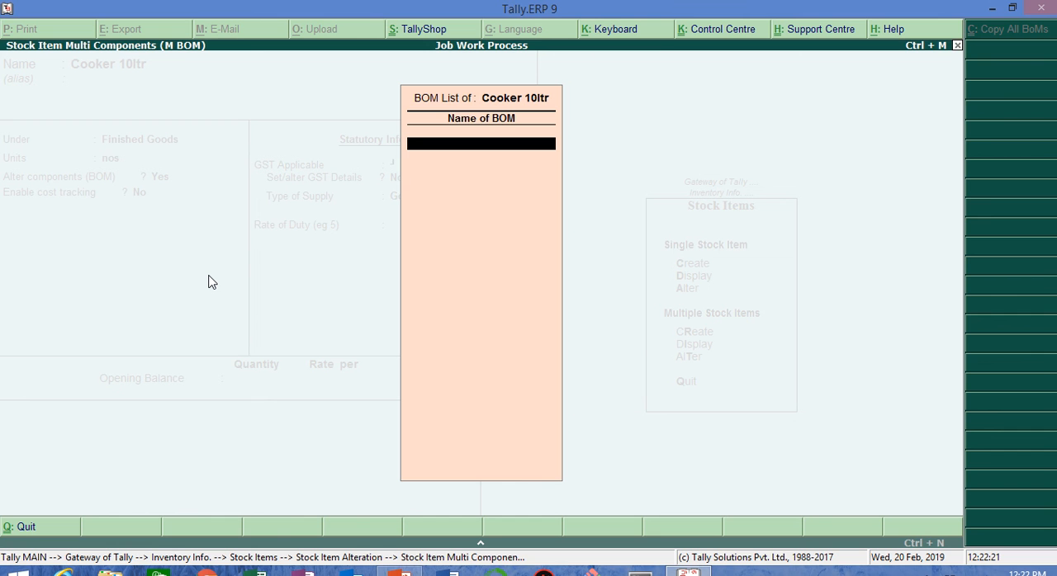
Step: Create a BOM named Cooker 10ltr with a unit of manufacture of 1 nos
text(Cooker 10ltr)
key(Return)
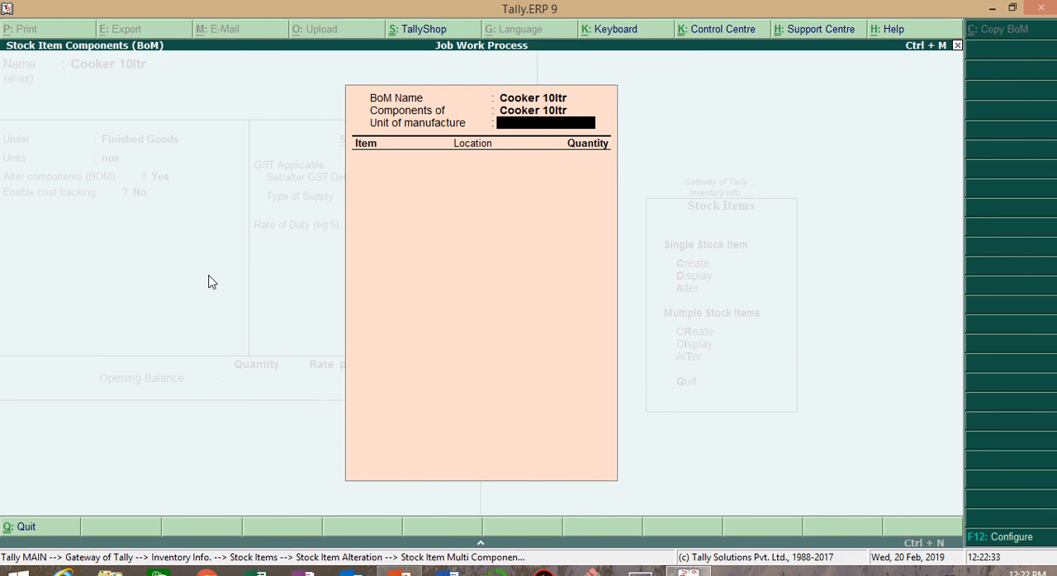
text(1)
key(Return)
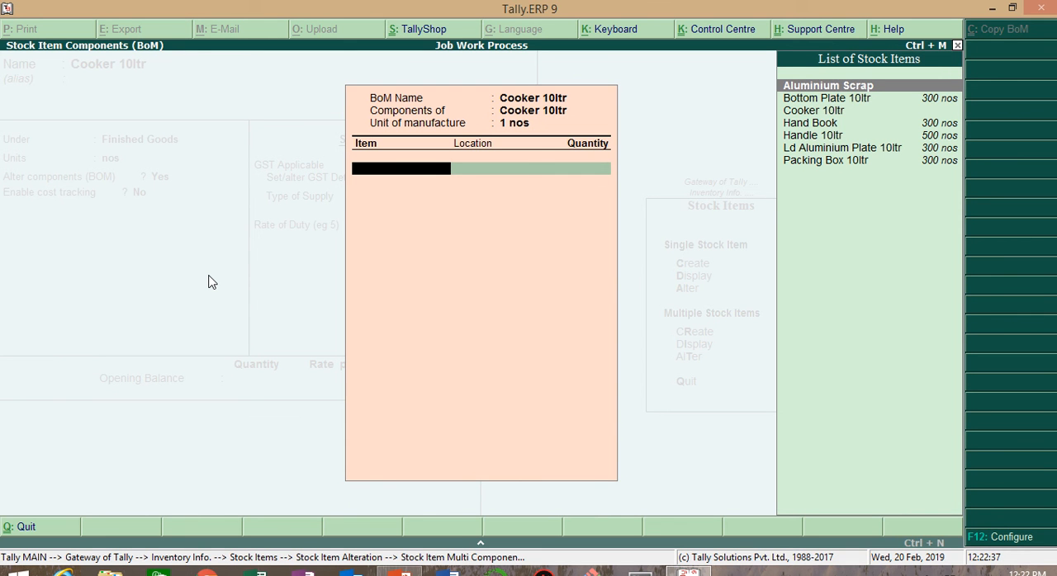
Step: Choose Bottom Plate 10ltr as the first BOM item, located in Raw Material Godown
key(Down)
key(Return)
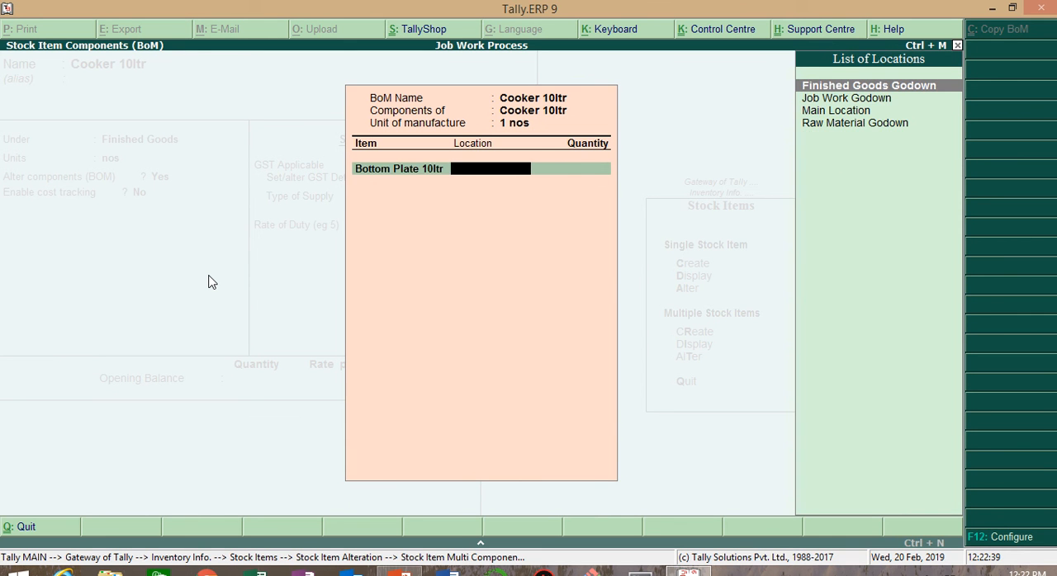
text(R)
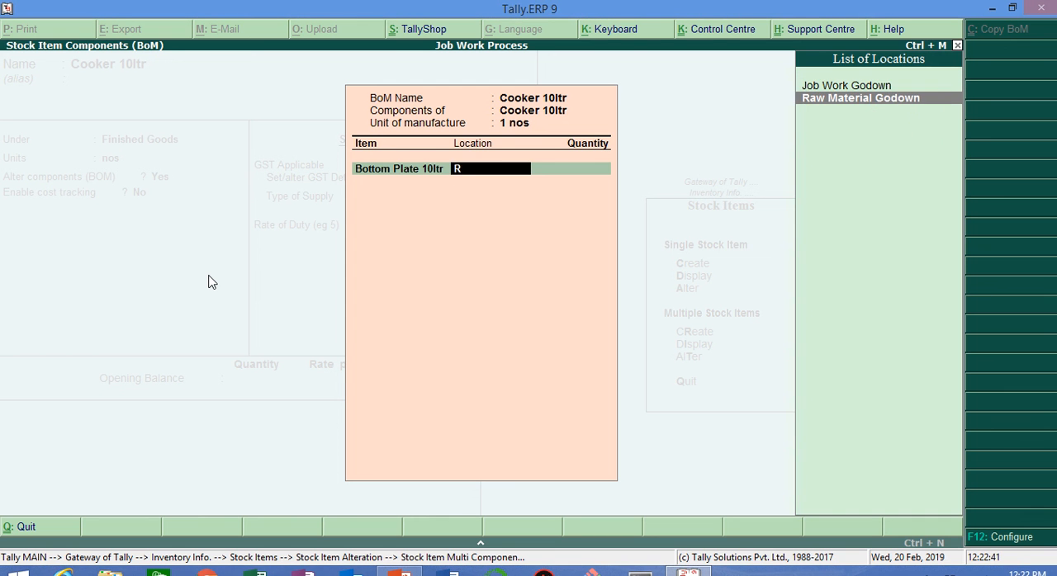
key(Return)
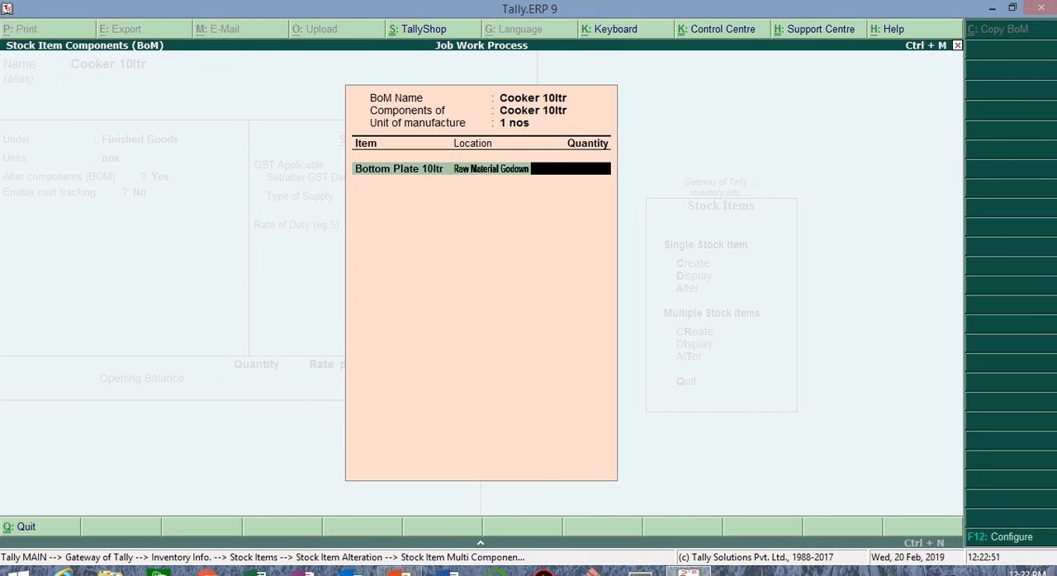
Step: Configure the BOM to define the type of component for its items
click(1019, 537)
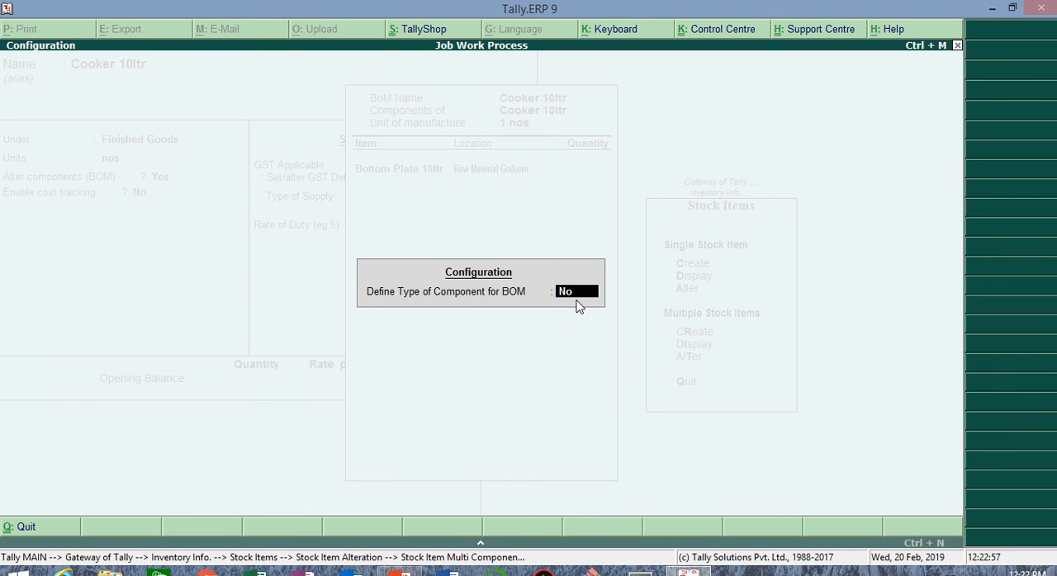
text(yes)
key(Return)
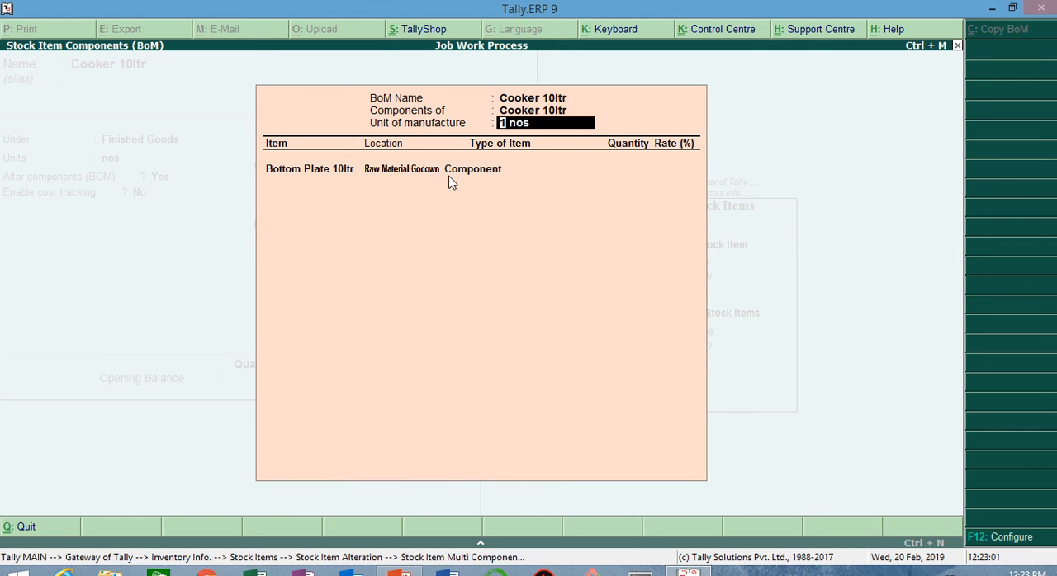
Step: Keep Bottom Plate 10ltr as type Component and set its quantity to 1 nos
key(Return)
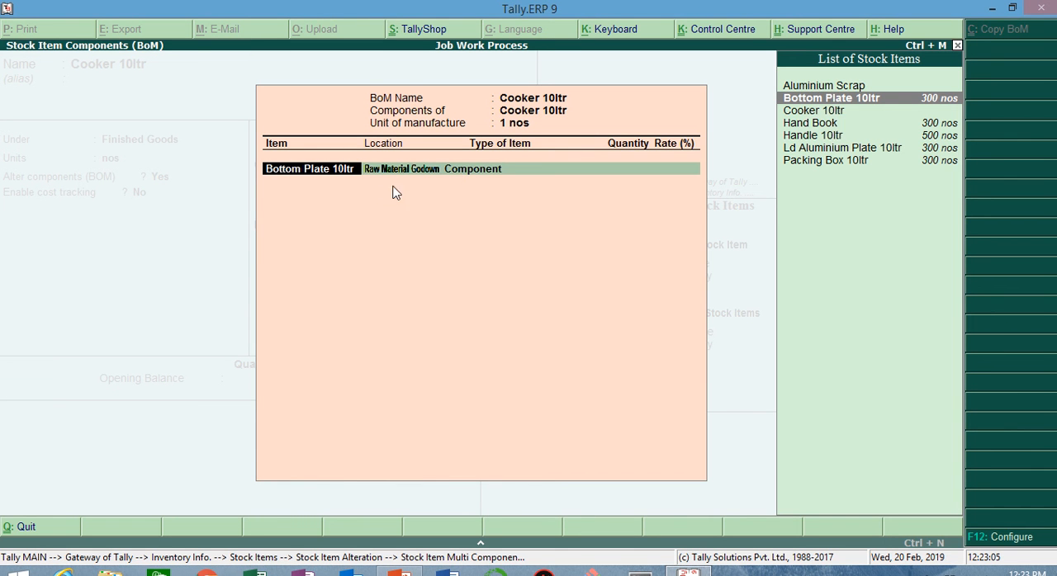
key(Return)
key(Return)
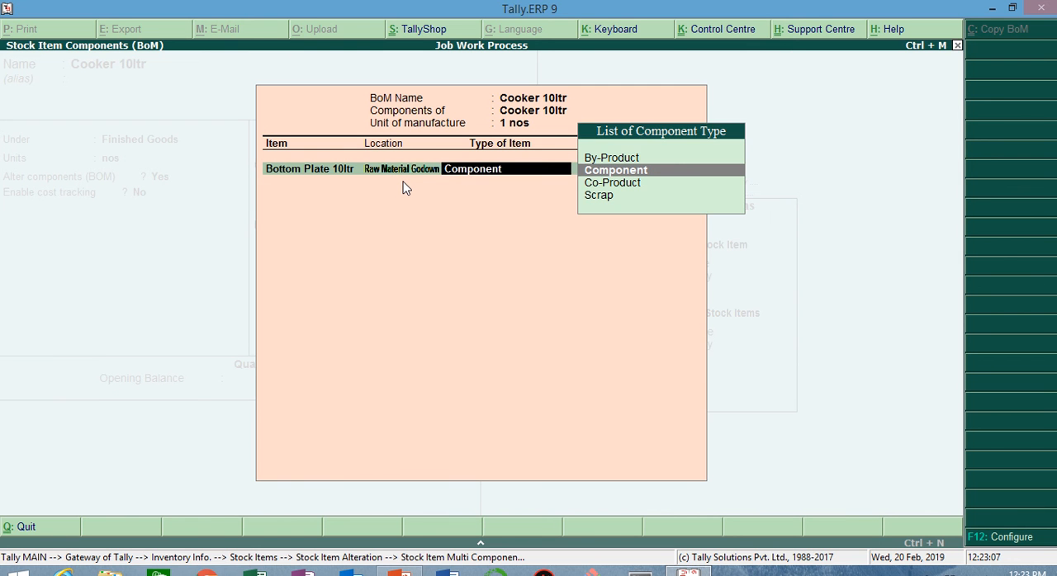
key(Return)
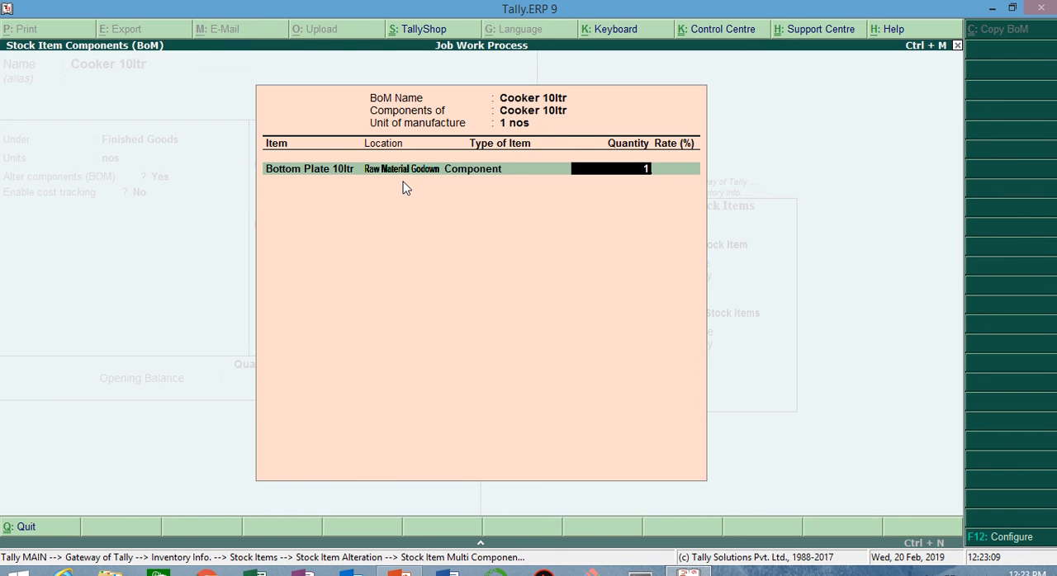
key(Return)
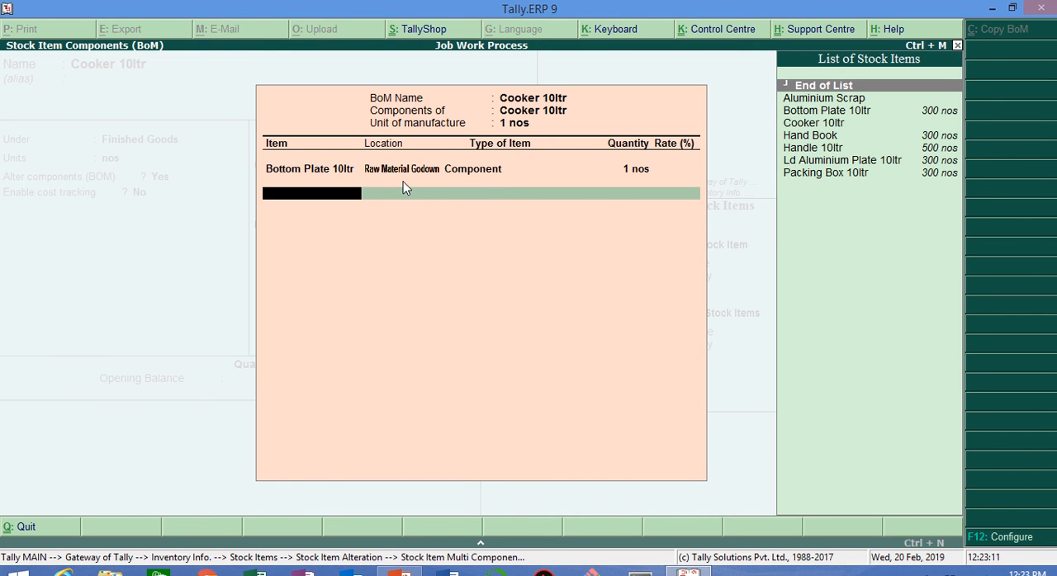
Step: Add Ld Aluminium Plate 10ltr to the BOM as a Component from Raw Material Godown, quantity 1 nos
key(Down)
key(Down)
key(Down)
key(Down)
key(Down)
key(Down)
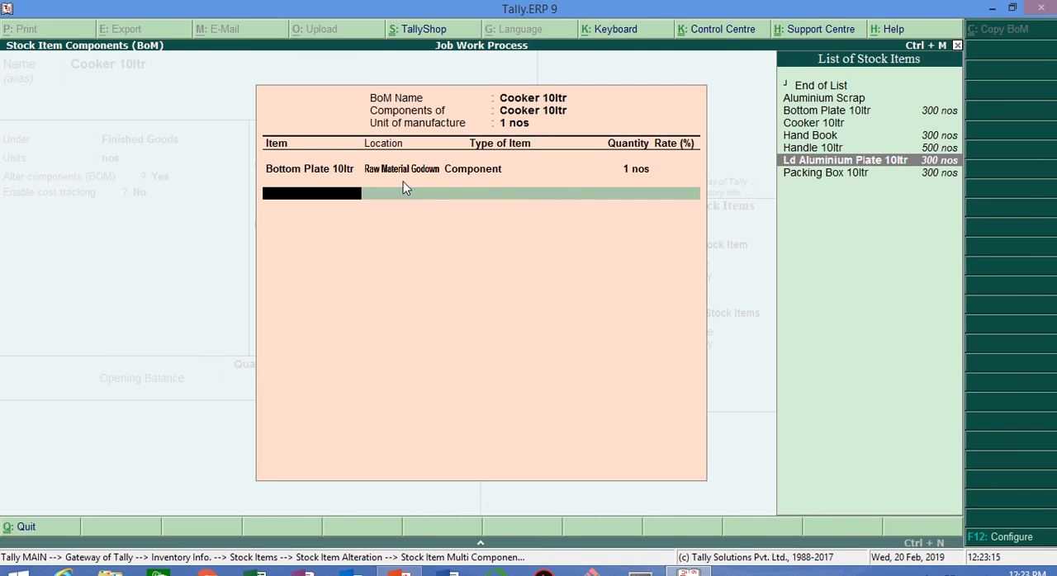
key(Return)
key(Down)
key(Down)
key(Down)
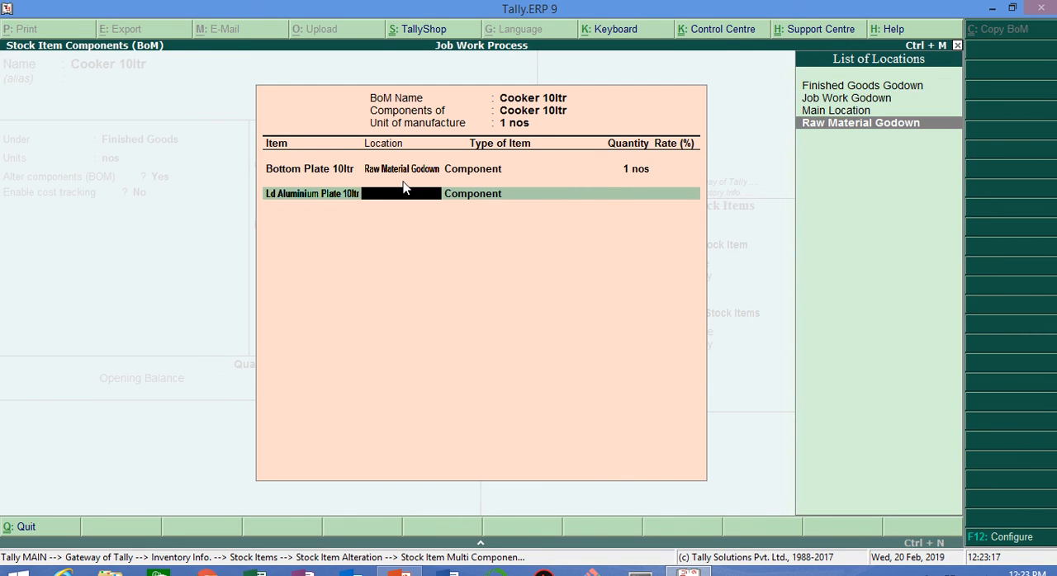
key(Return)
key(Return)
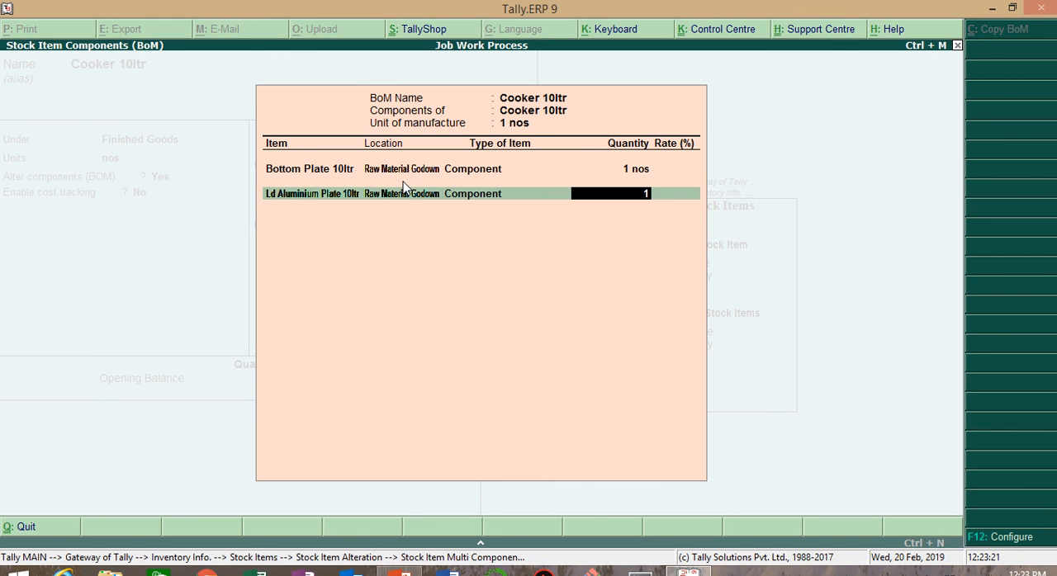
key(Return)
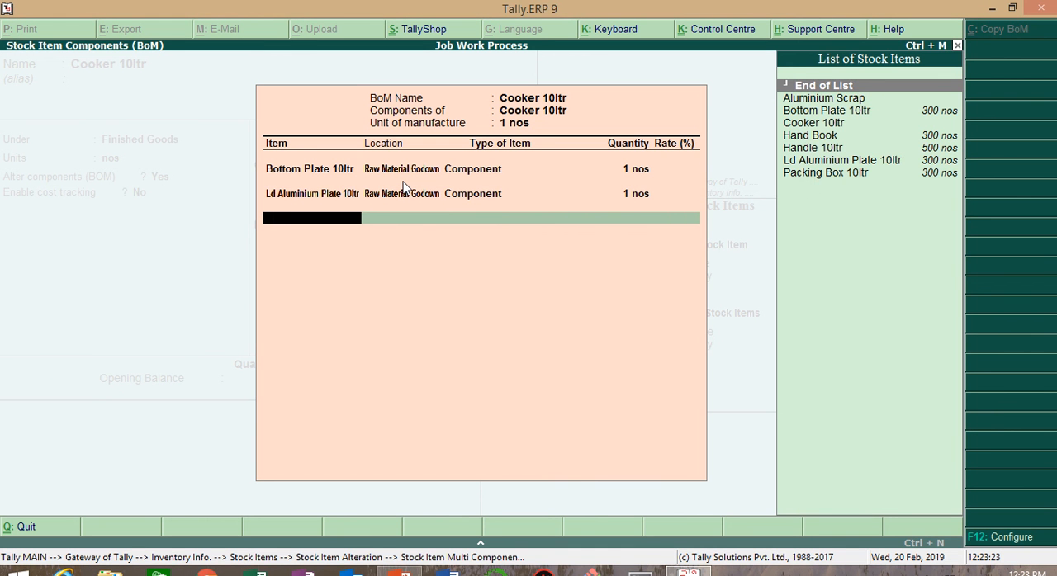
Step: Add Handle 10ltr to the BOM as a Component from Raw Material Godown, quantity 2 nos
key(Down)
key(Down)
key(Down)
key(Down)
key(Down)
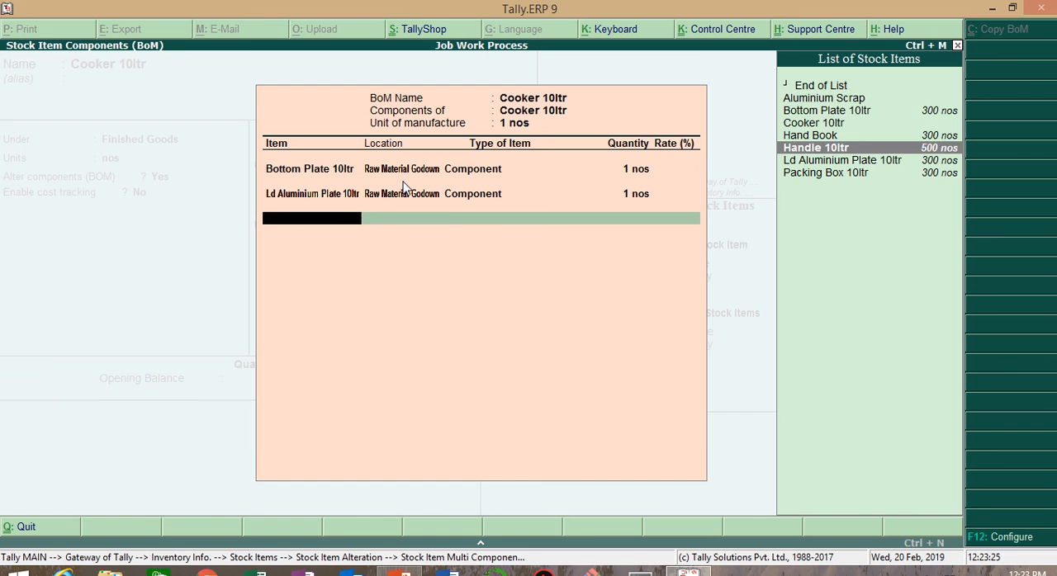
key(Return)
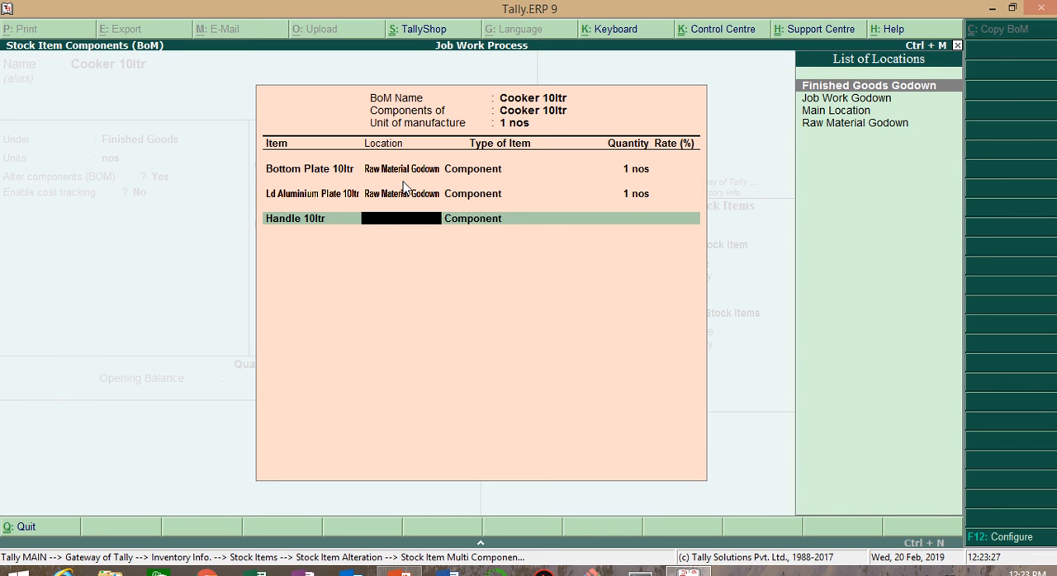
key(Down)
key(Down)
key(Down)
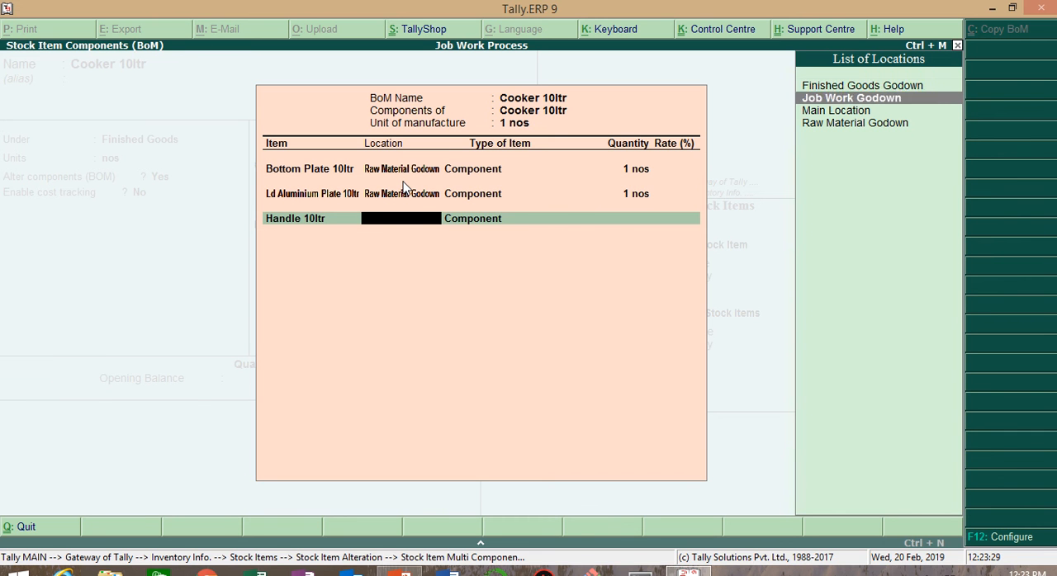
key(Return)
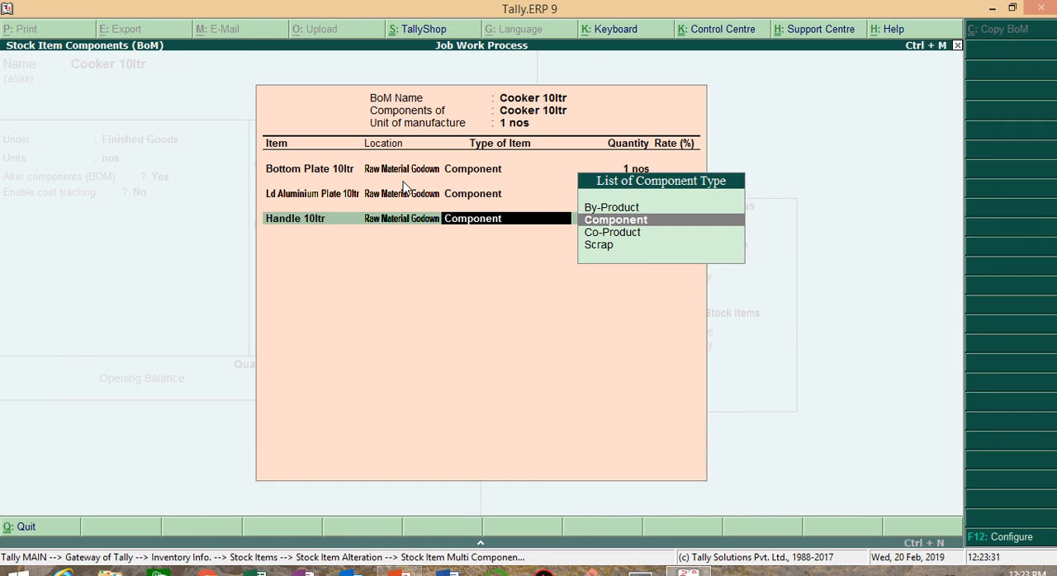
key(Return)
text(2)
key(Return)
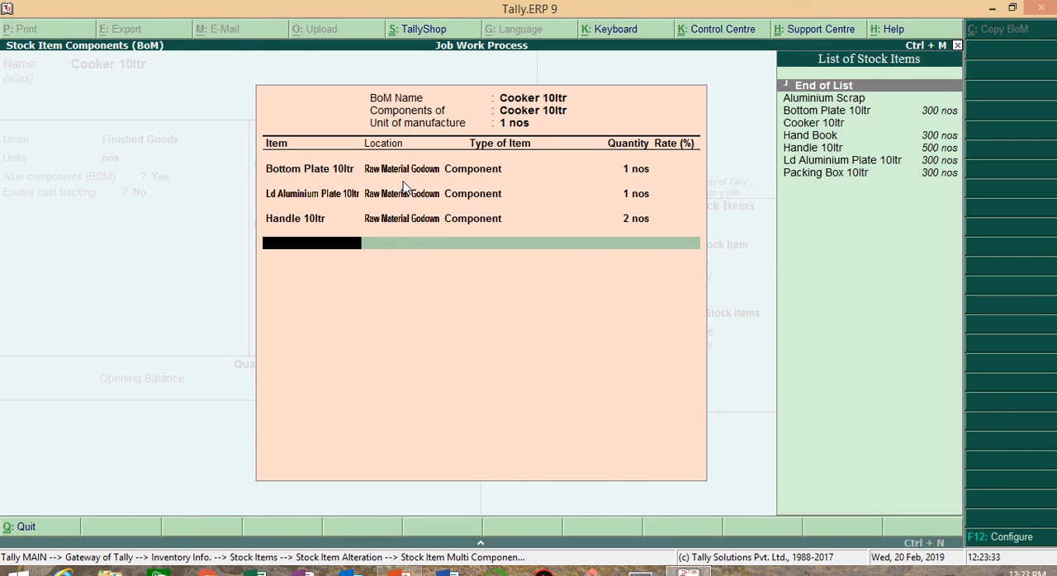
Step: Add Packing Box 10ltr to the BOM as a Component from Raw Material Godown, quantity 1 nos
key(Down)
key(Down)
key(Down)
key(Down)
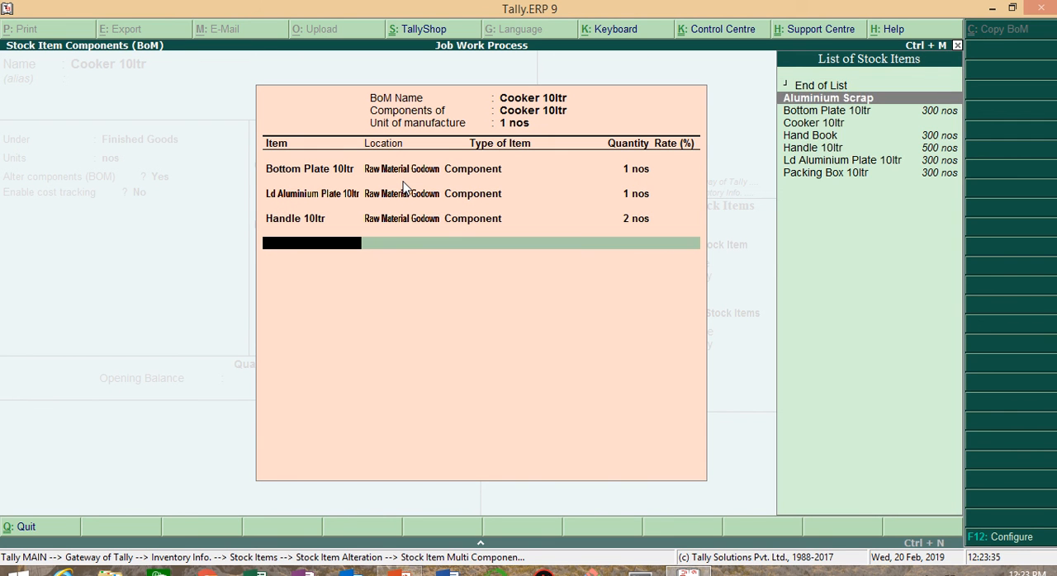
key(Down)
key(Down)
key(Down)
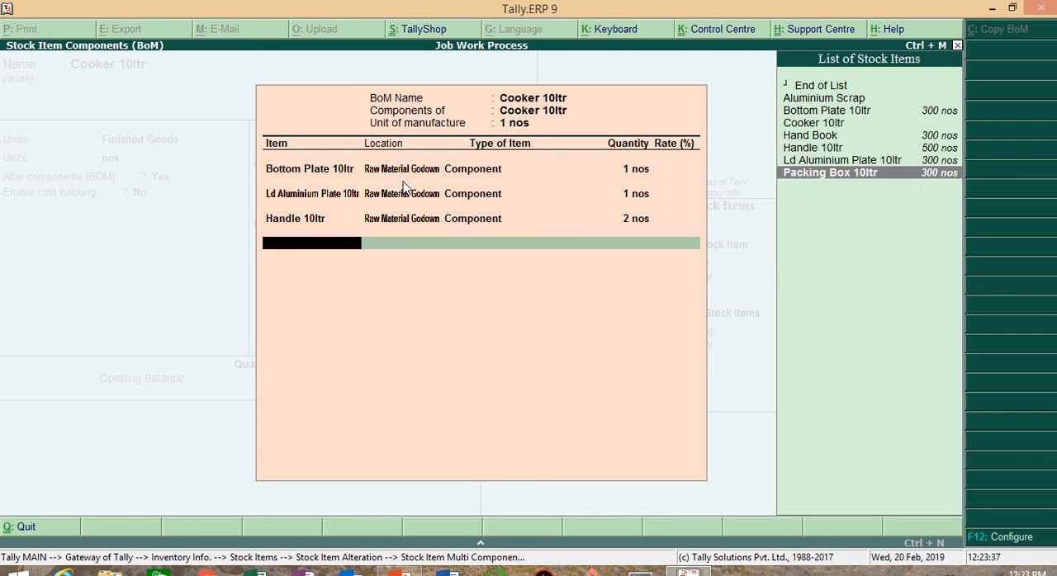
key(Return)
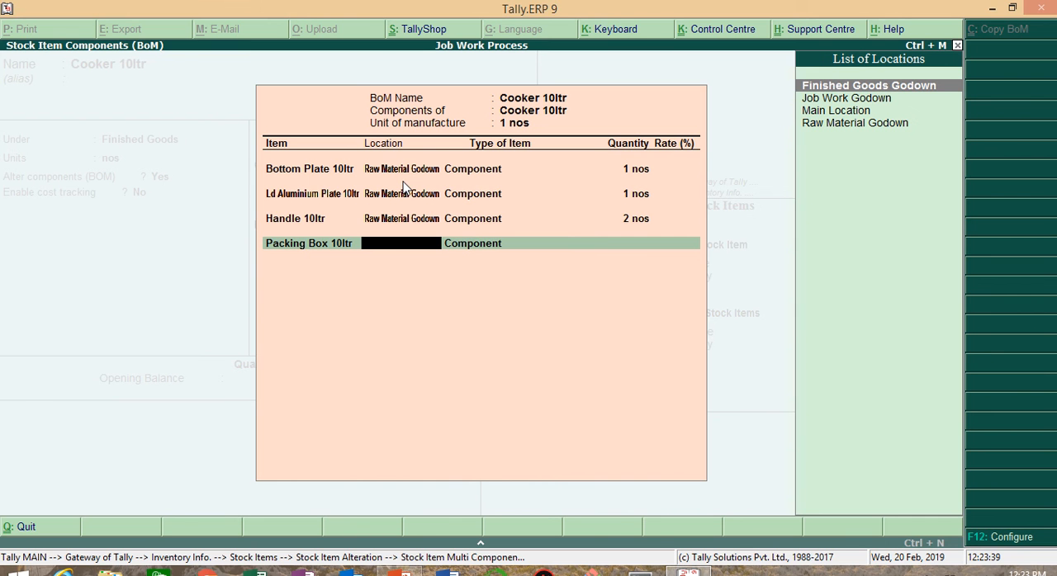
key(Down)
key(Down)
key(Down)
key(Return)
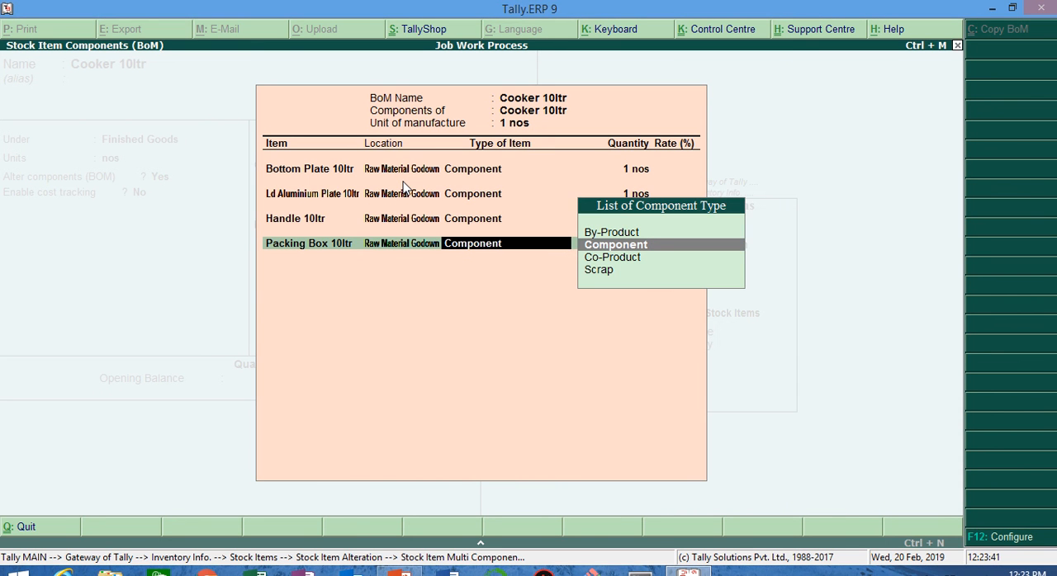
key(Return)
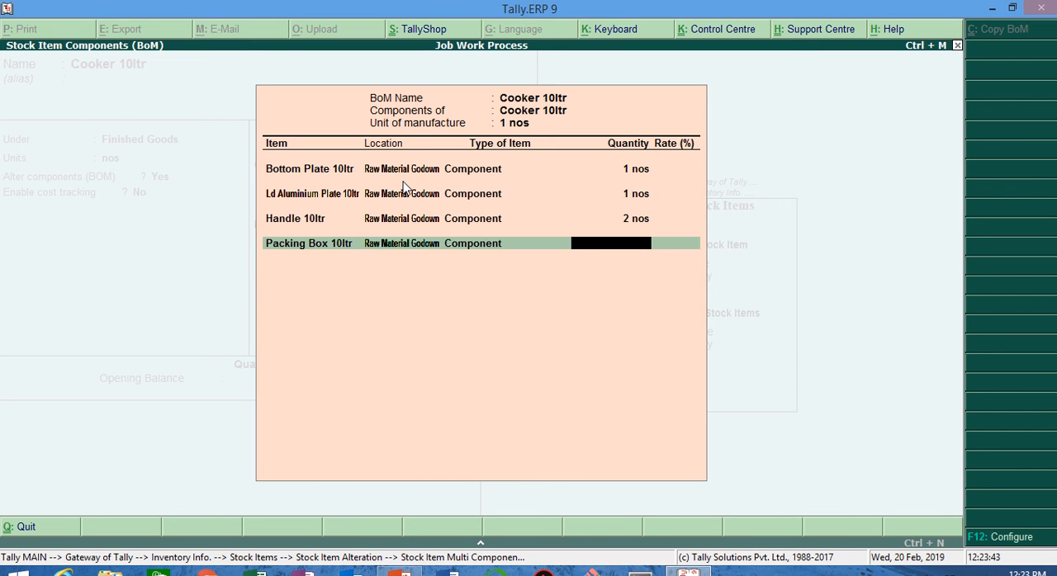
text(1)
key(Return)
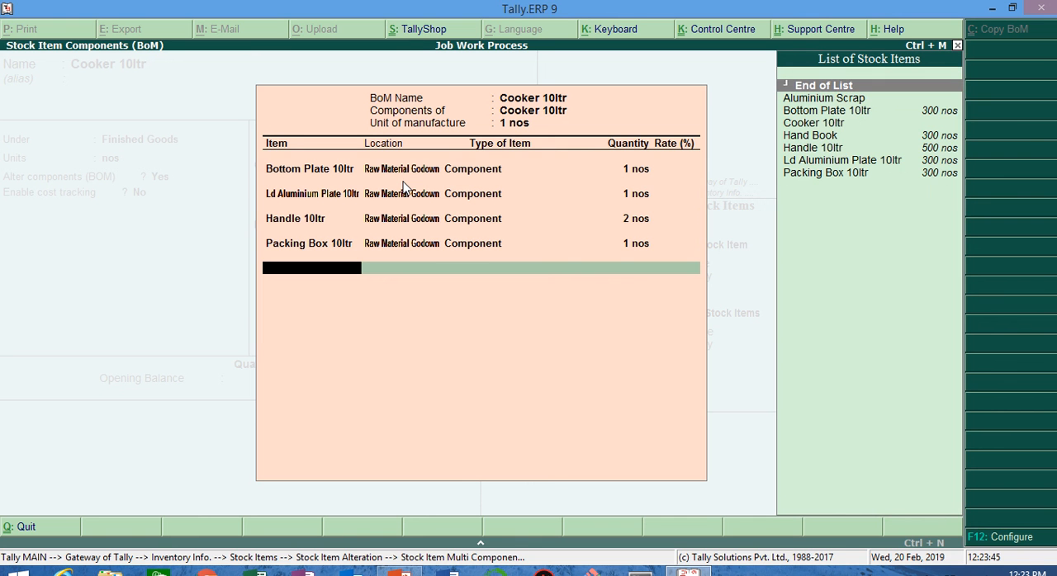
Step: Add Hand Book to the BOM as a Component from Raw Material Godown, quantity 1 nos
key(Down)
key(Down)
key(Down)
key(Down)
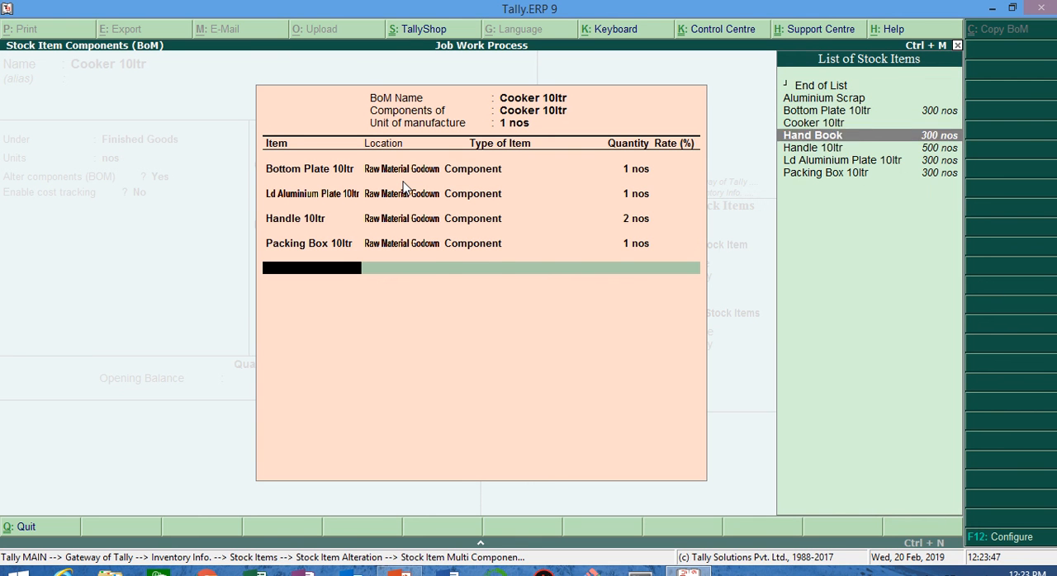
key(Return)
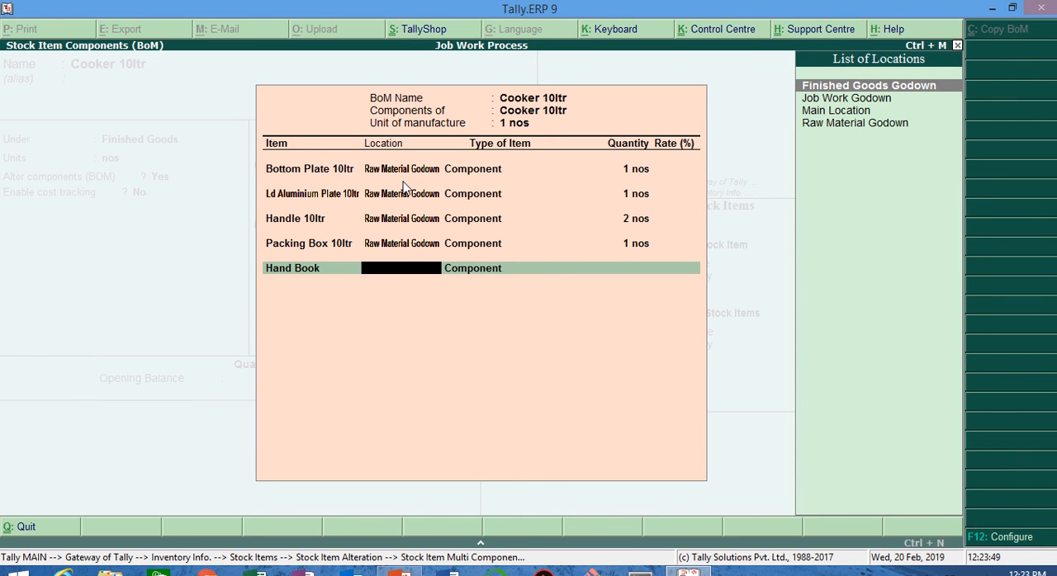
text(R)
key(Return)
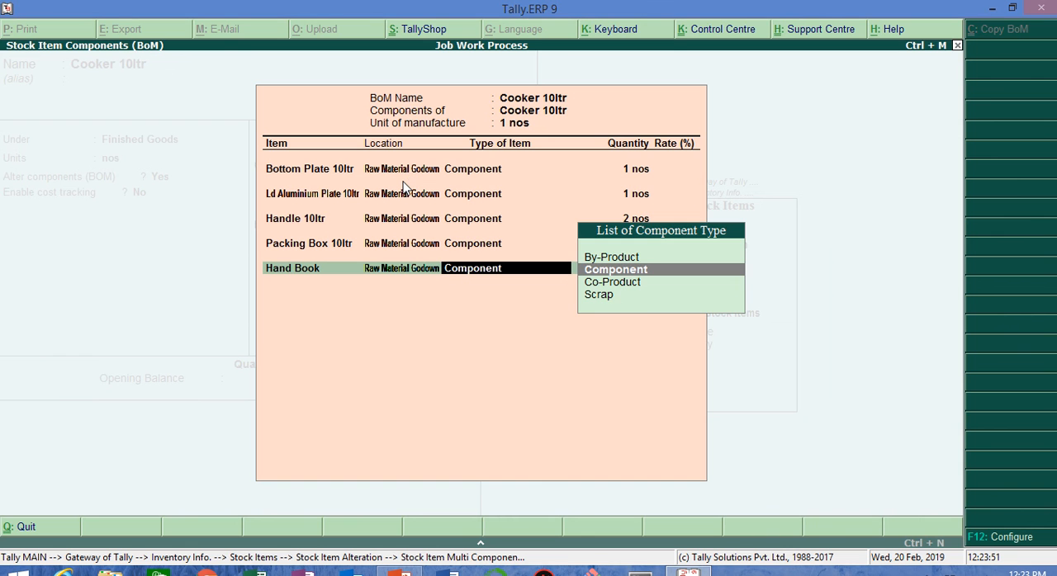
key(Return)
text(1)
key(Return)
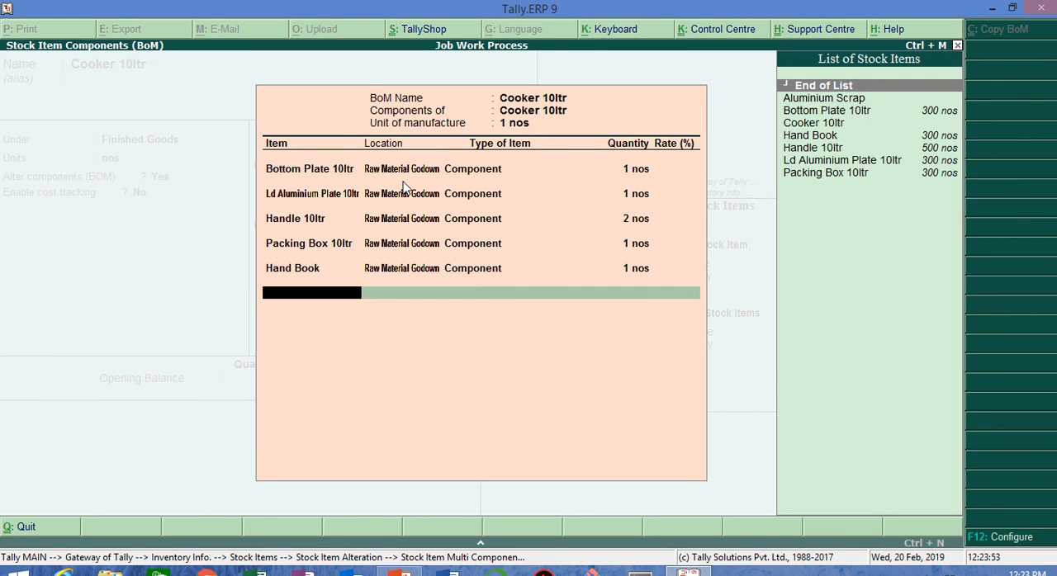
Step: Add Aluminium Scrap to the BOM from Raw Material Godown with the item type Scrap
text(Al)
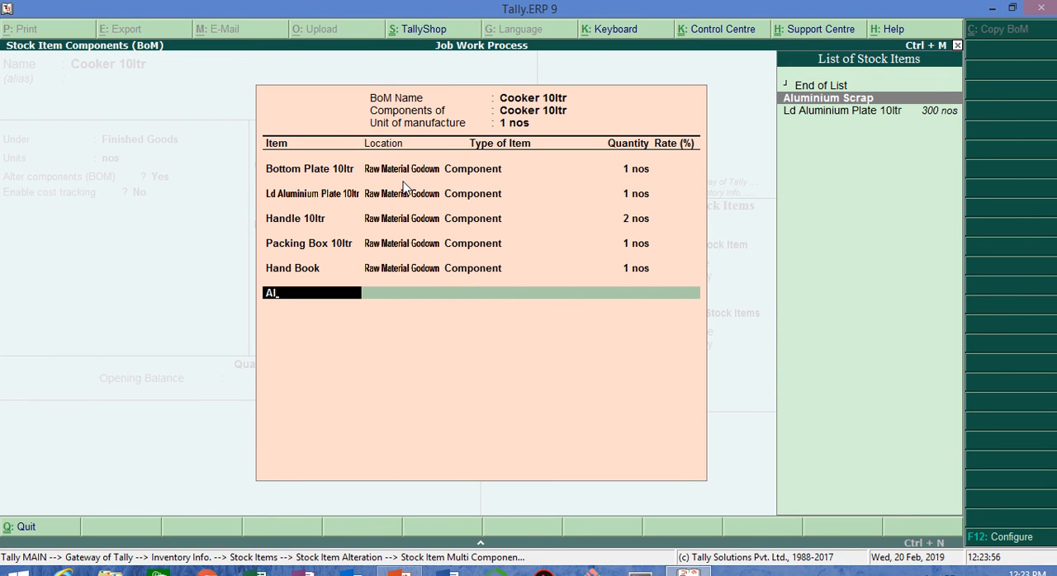
key(Return)
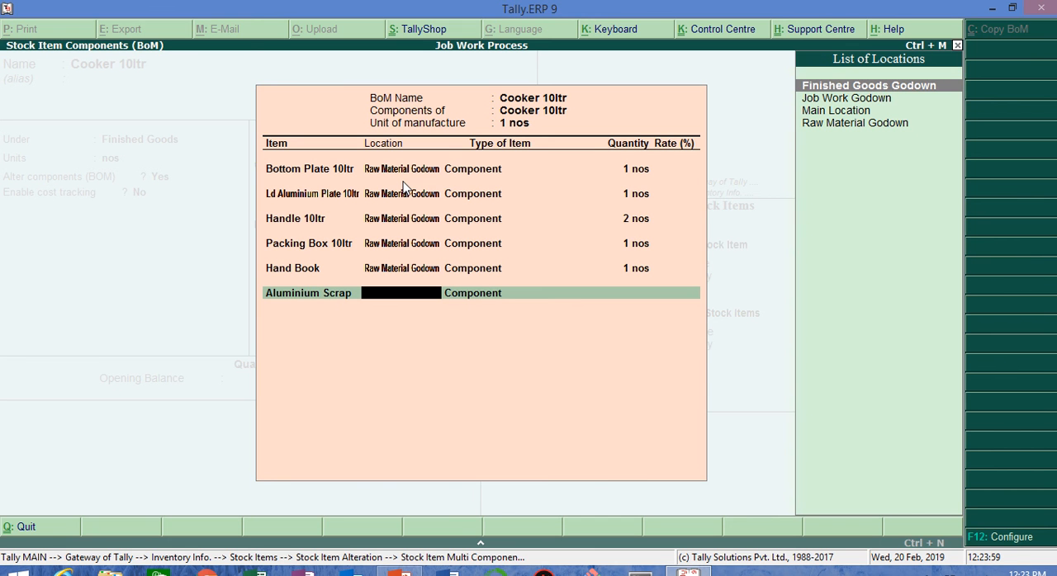
key(Down)
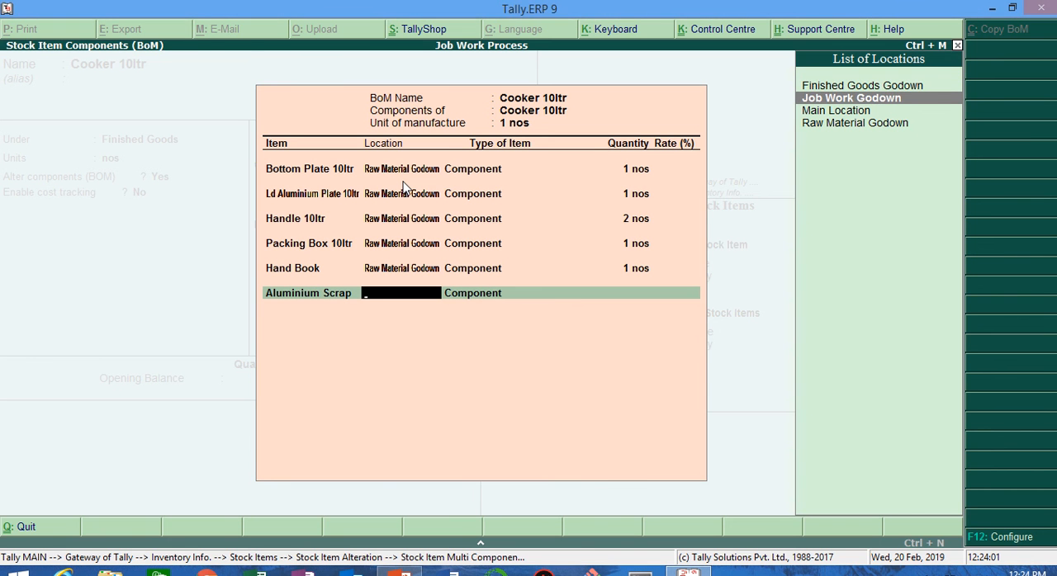
key(Down)
key(Down)
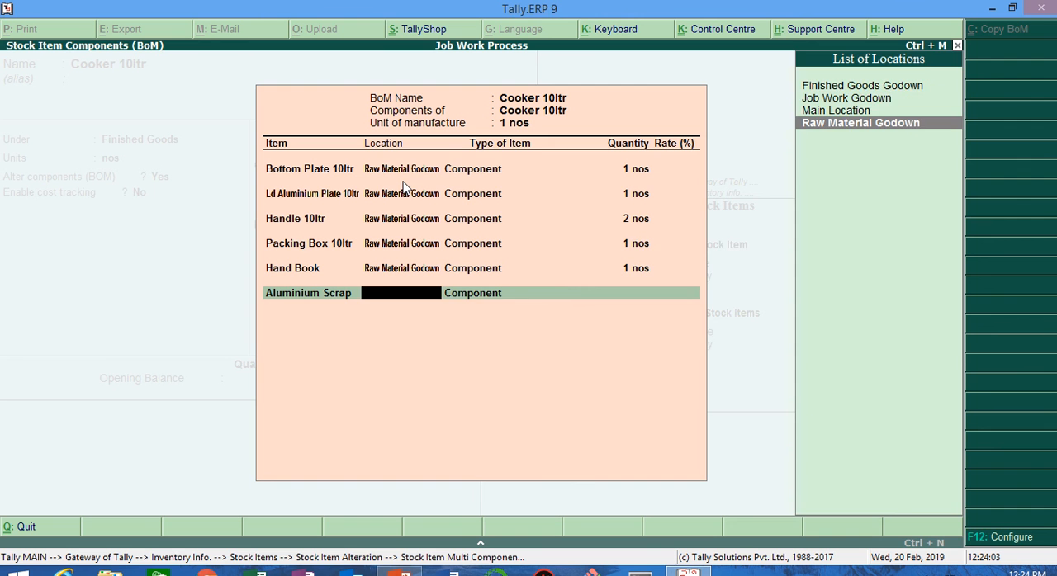
key(Return)
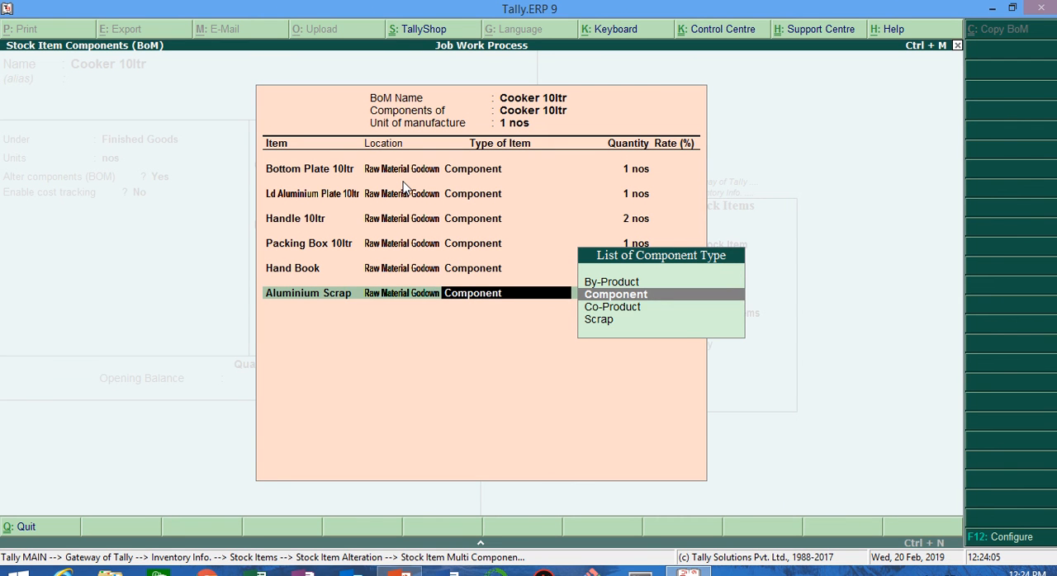
key(Down)
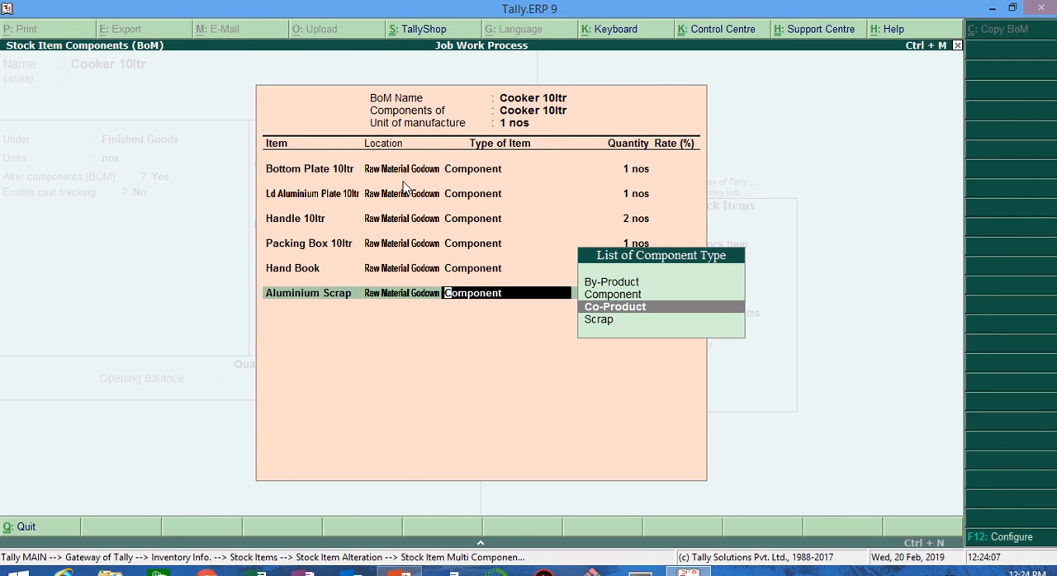
key(Down)
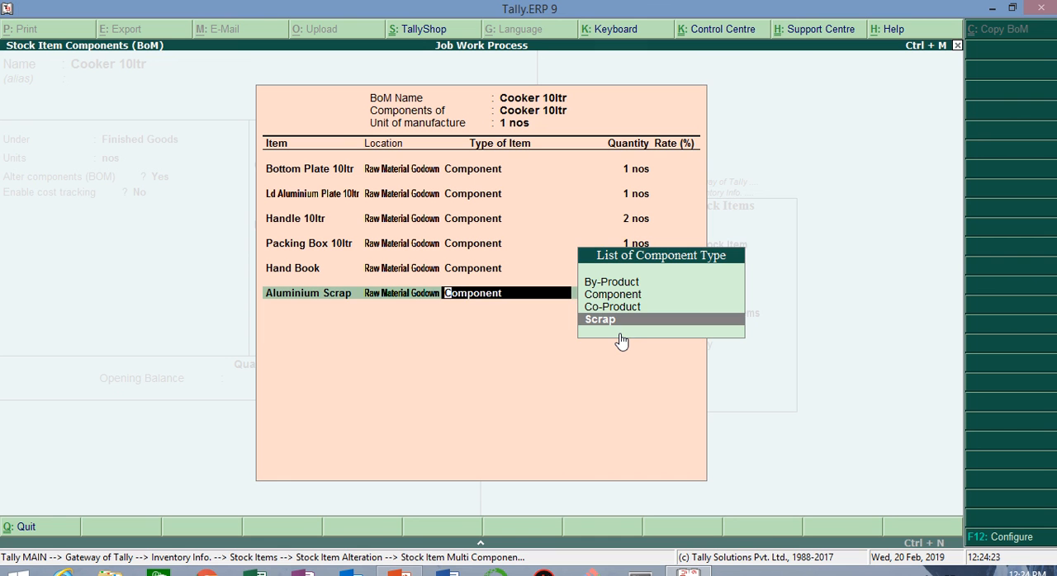
key(Return)
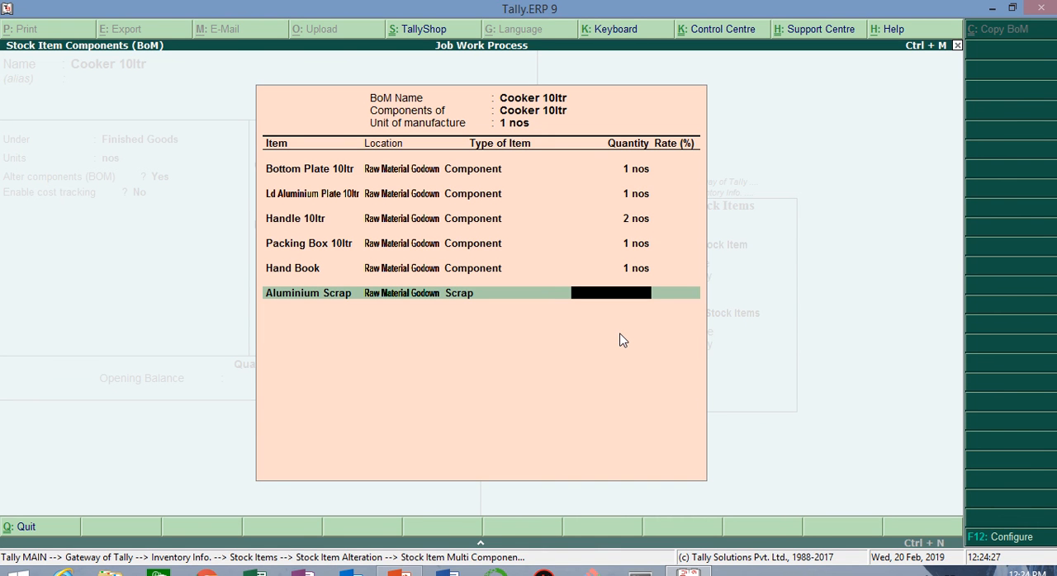
Step: Set the Aluminium Scrap quantity to 50 gm and its rate to 0.25 %, and finish the Cooker 10ltr BOM
text(50 g)
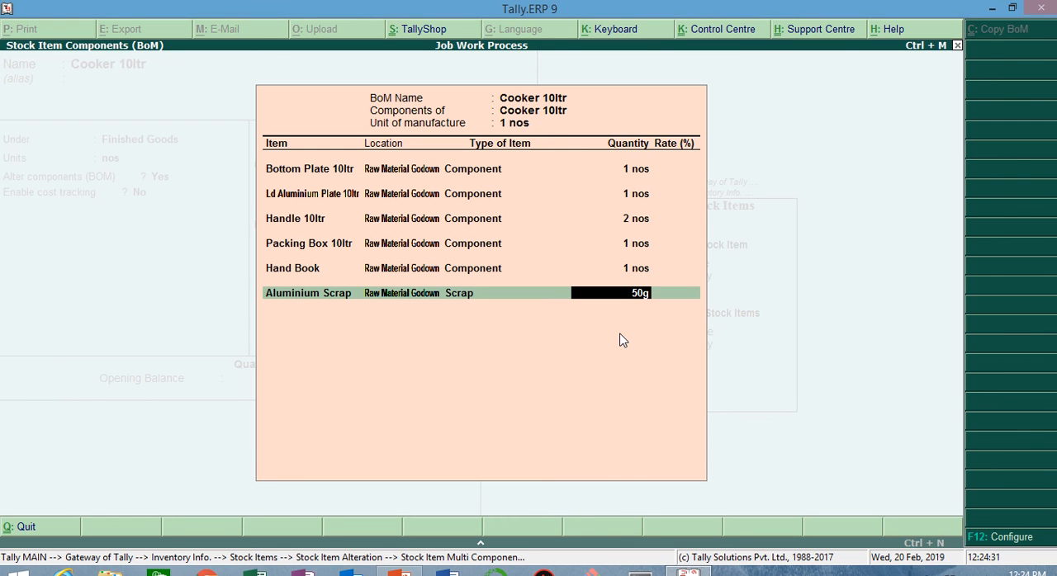
text(m)
key(Return)
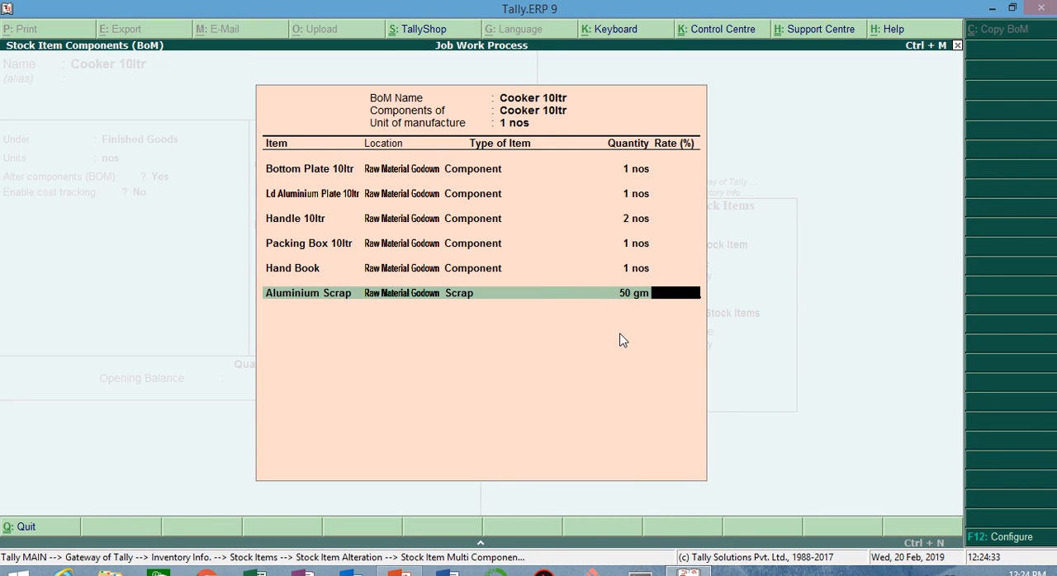
text(0.25)
key(Return)
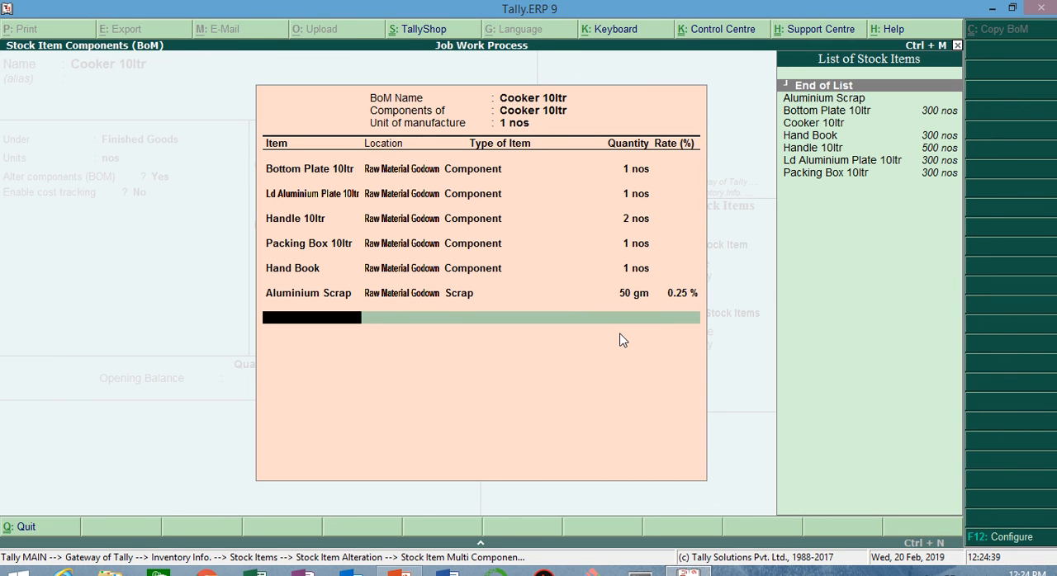
key(Return)
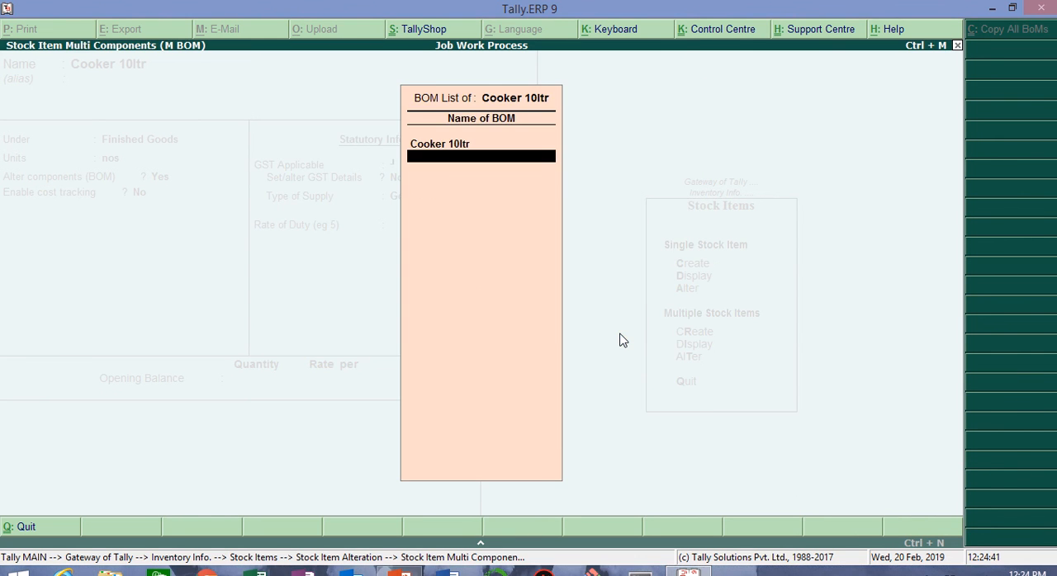
key(Return)
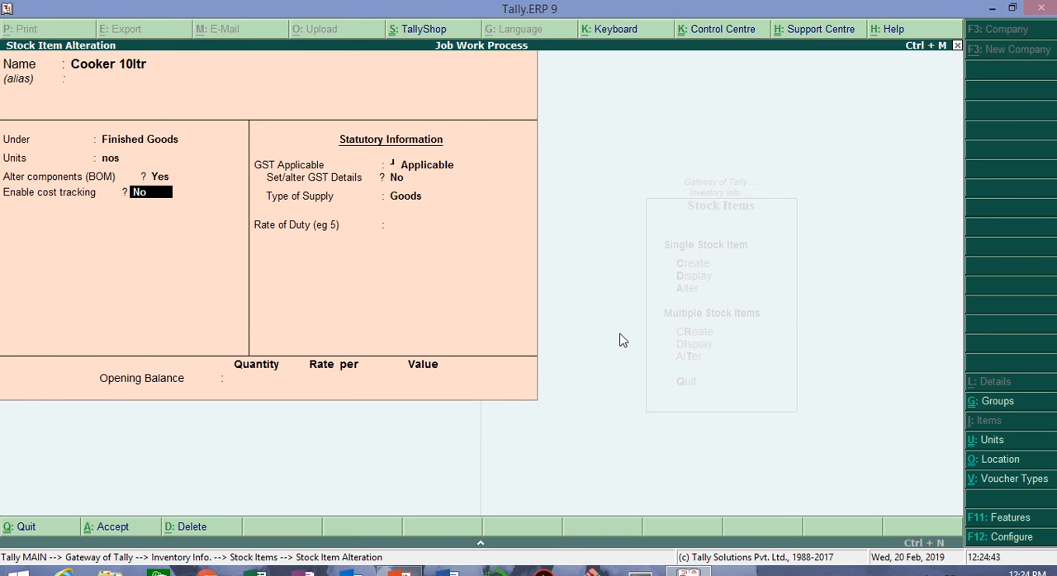
Step: Enable cost tracking for Cooker 10ltr, keep its GST details unaltered, and save the stock item
key(BackSpace)
text(yes)
key(Return)
key(Return)
key(Return)
key(Return)
key(Return)
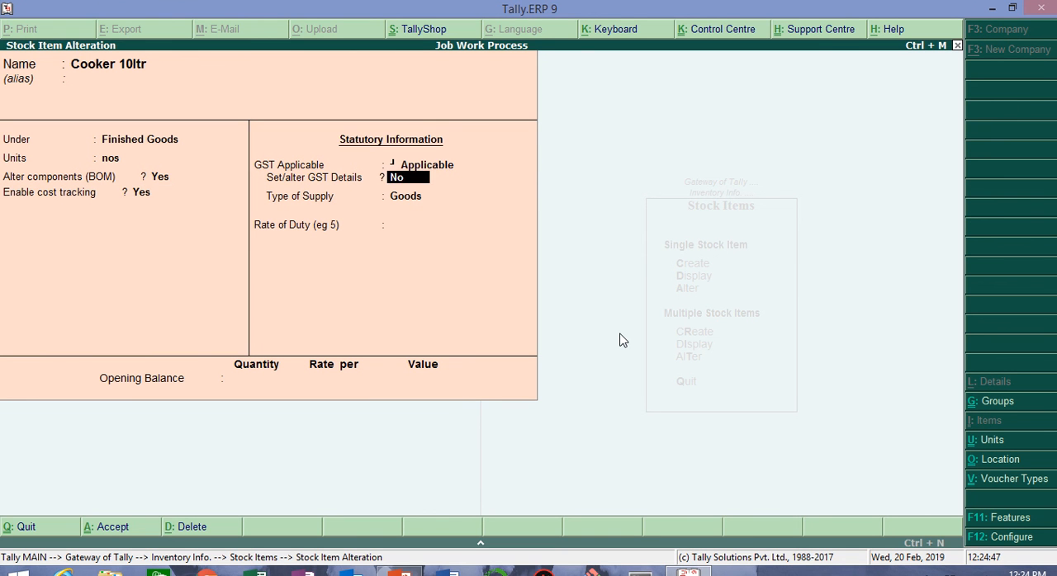
key(Return)
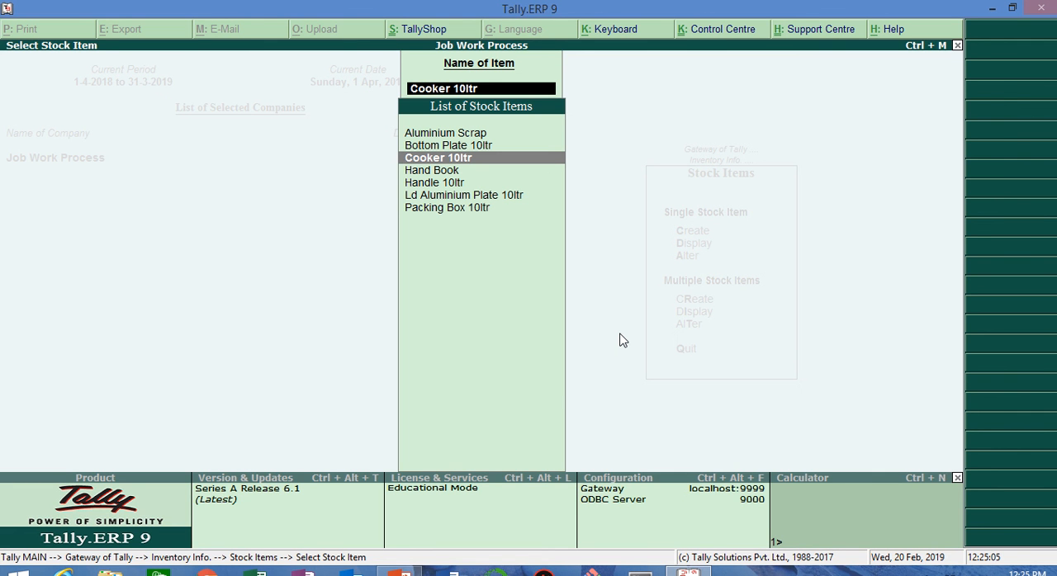
Step: Leave the stock item masters and open a new Job Work Out Order voucher
key(Escape)
key(Escape)
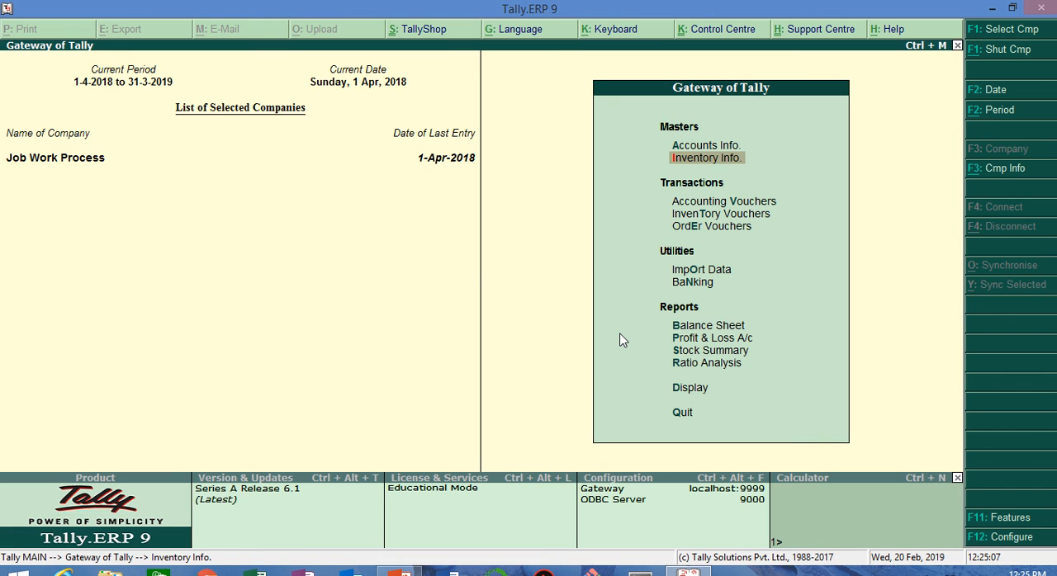
key(Down)
key(Down)
key(Down)
key(Return)
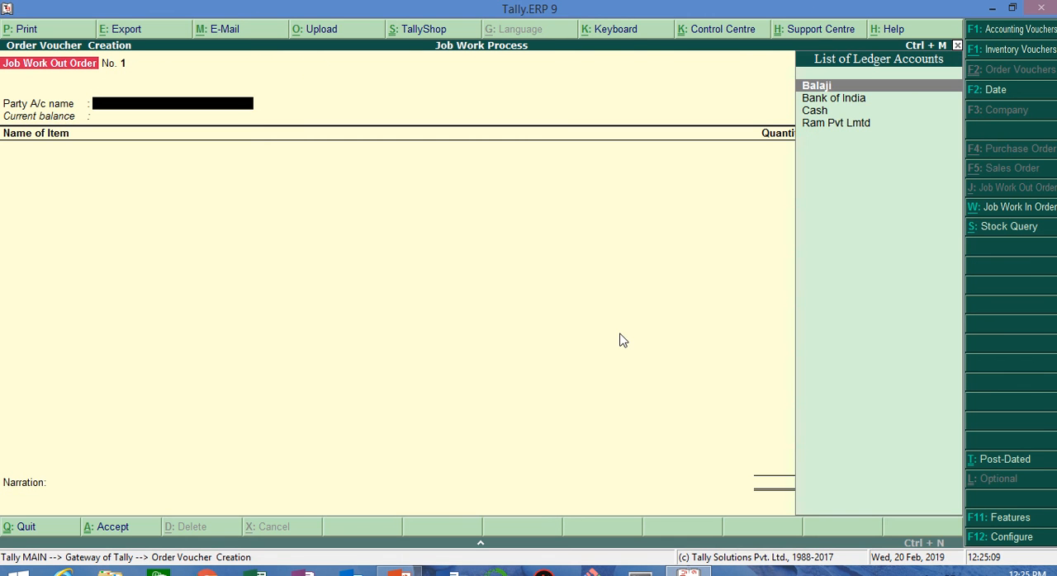
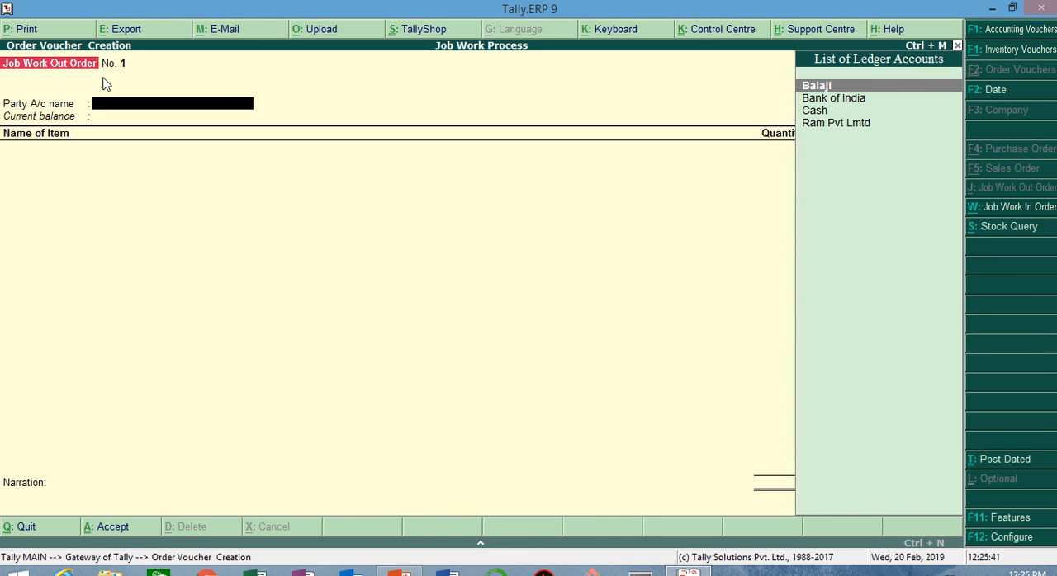
Step: Select Balaji as the party account for the job work out order
key(Down)
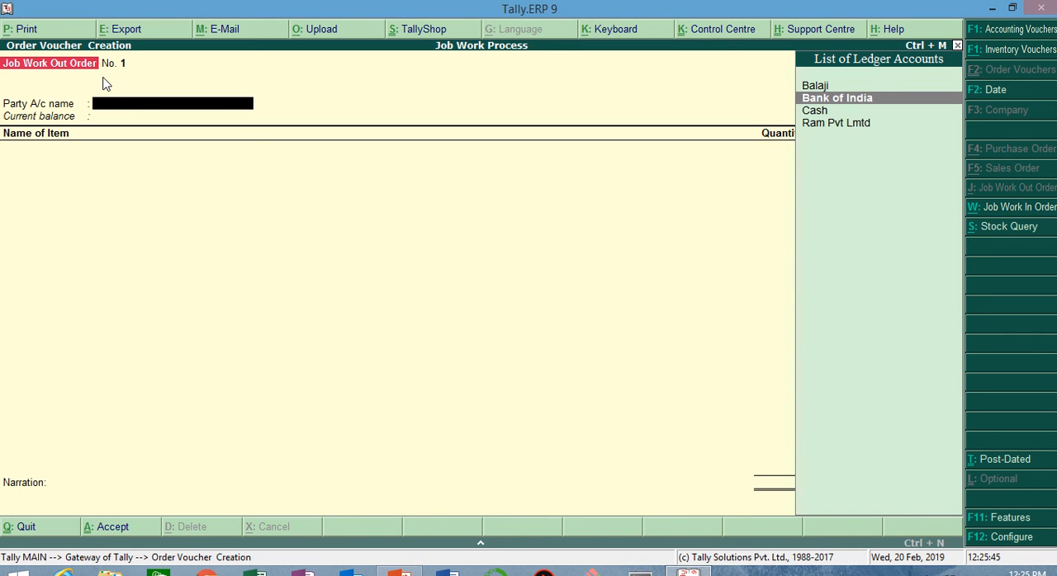
key(Down)
key(Down)
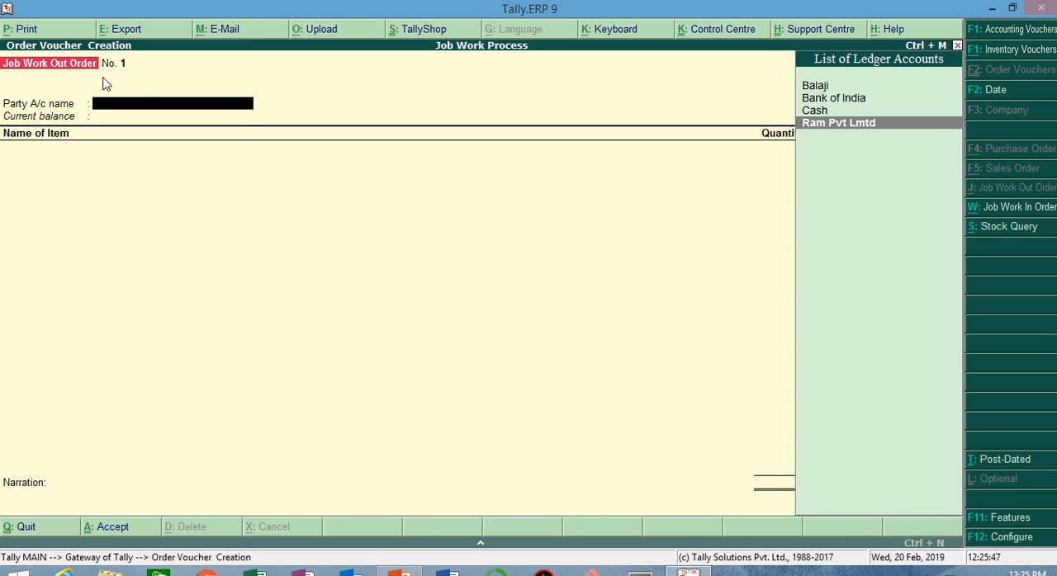
key(Up)
key(Up)
key(Up)
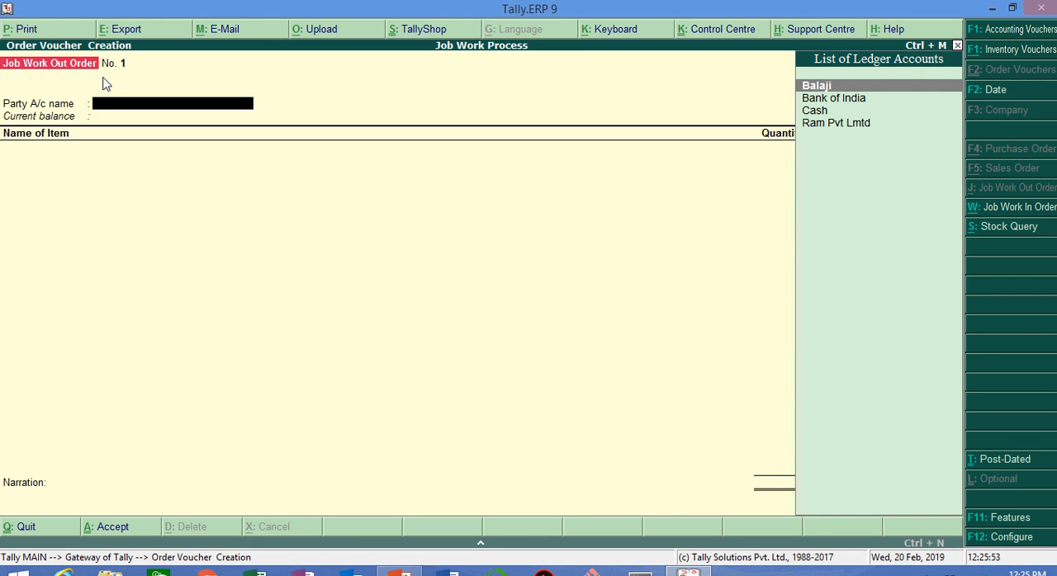
key(Return)
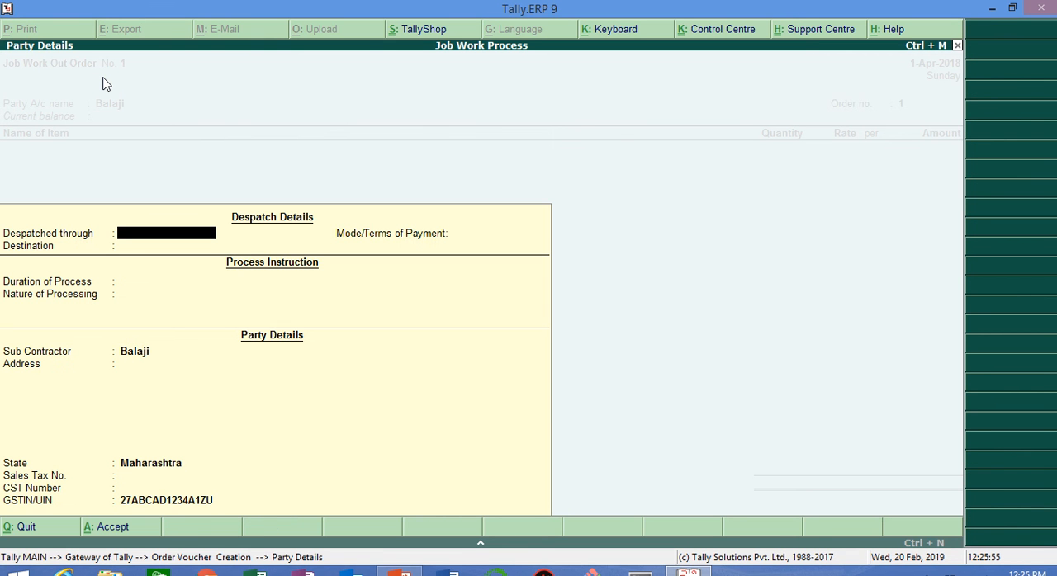
Step: Leave the despatch details and payment terms blank and set the duration of process to 30 Days
key(Return)
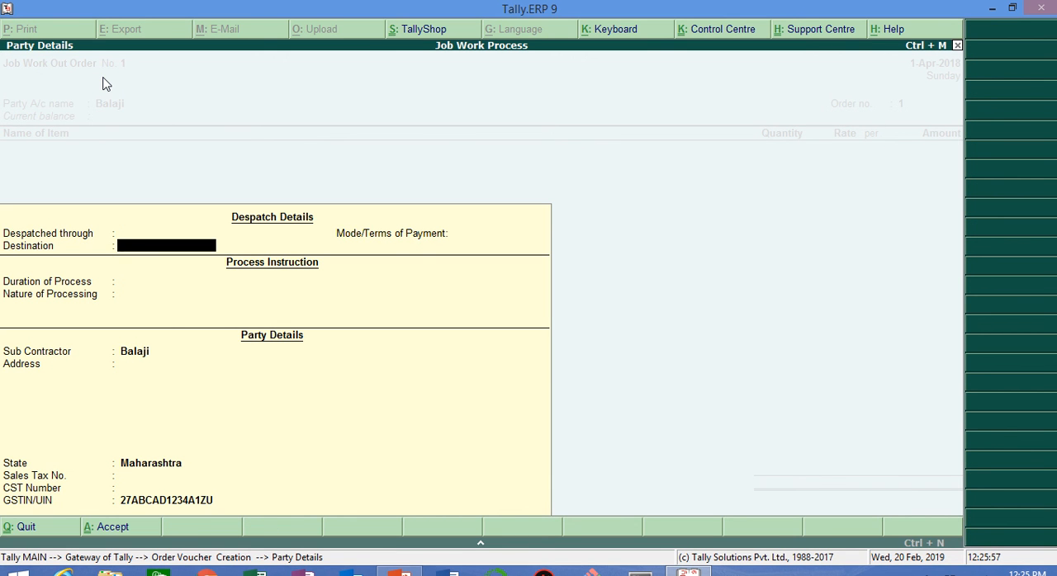
key(Return)
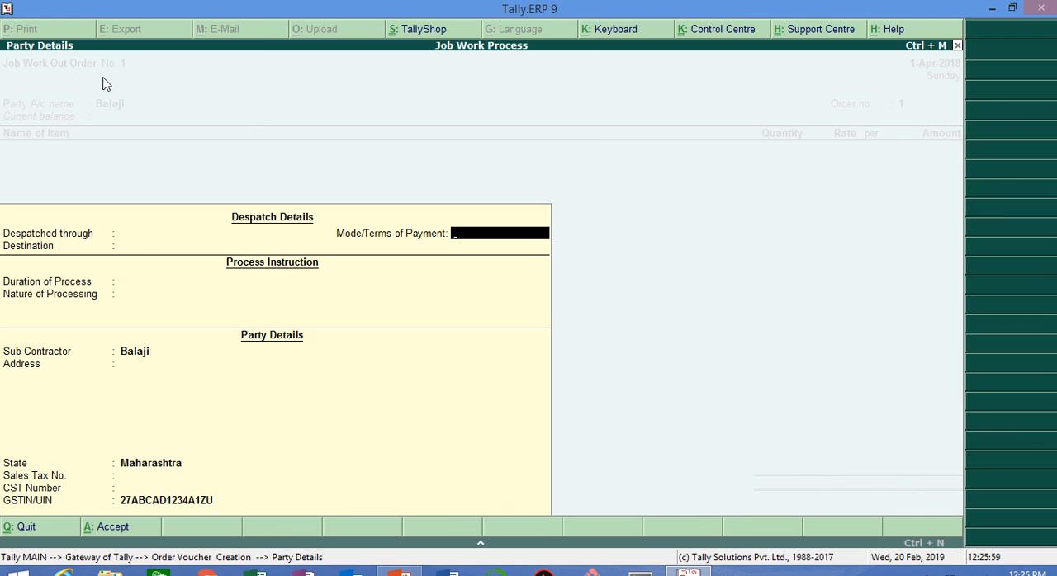
key(Return)
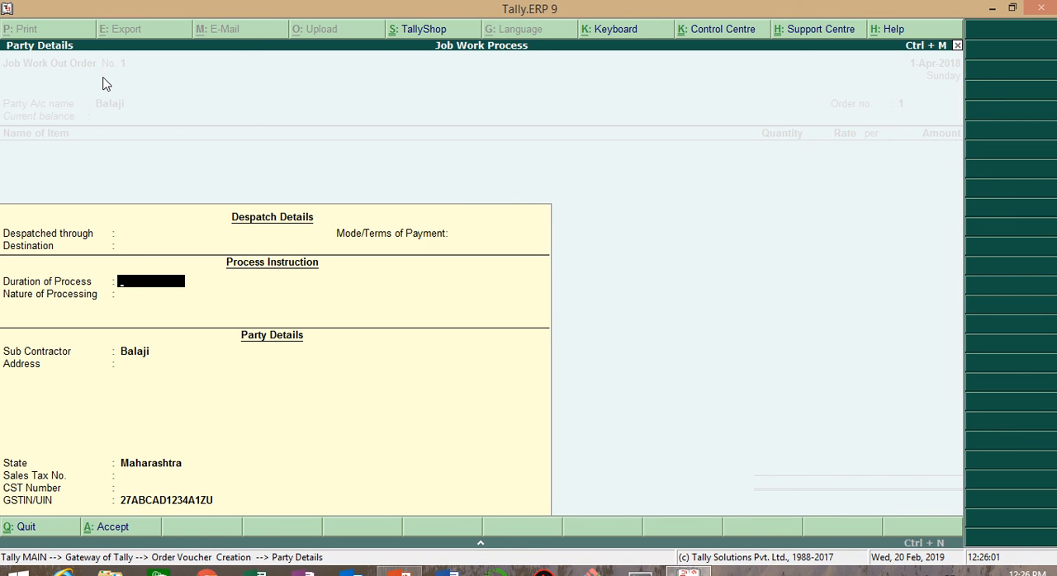
text(30days)
key(Return)
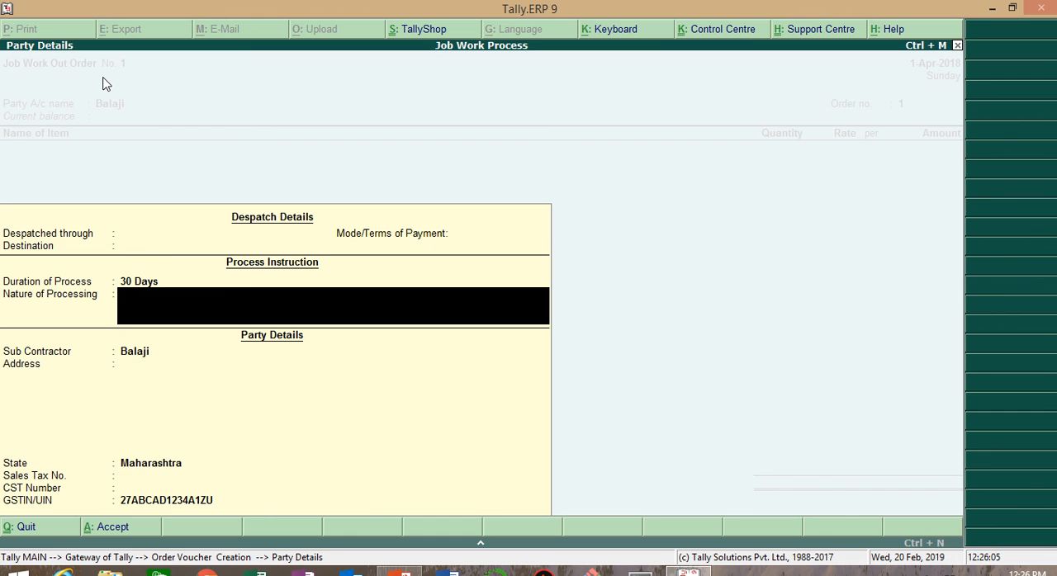
Step: Enter "processing of cooker 10ltr" as the nature of processing and accept the remaining party details as filled
text(processin)
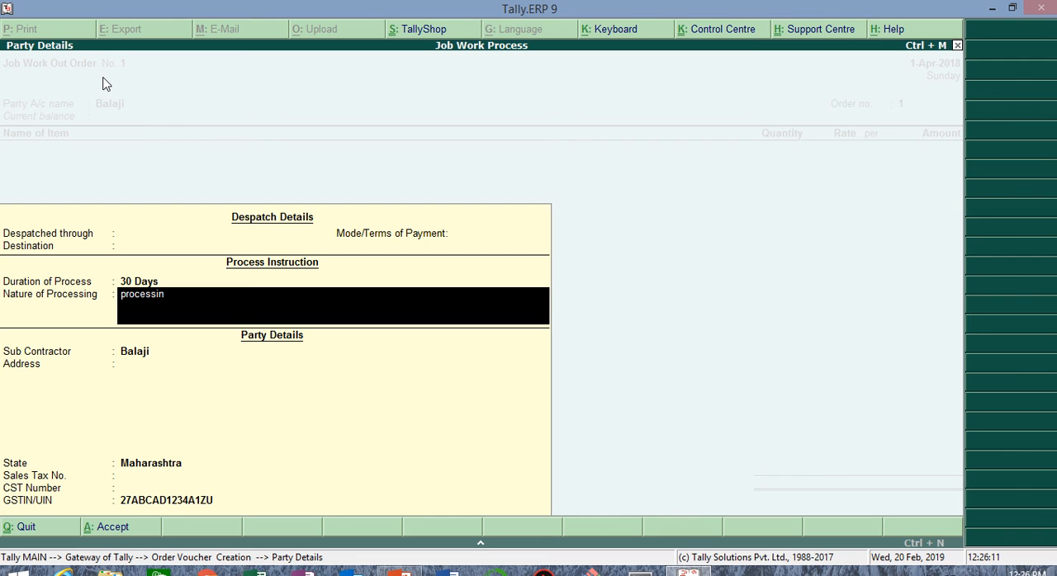
text(g of cooker 10lt)
key(Return)
key(Return)
key(Return)
key(Return)
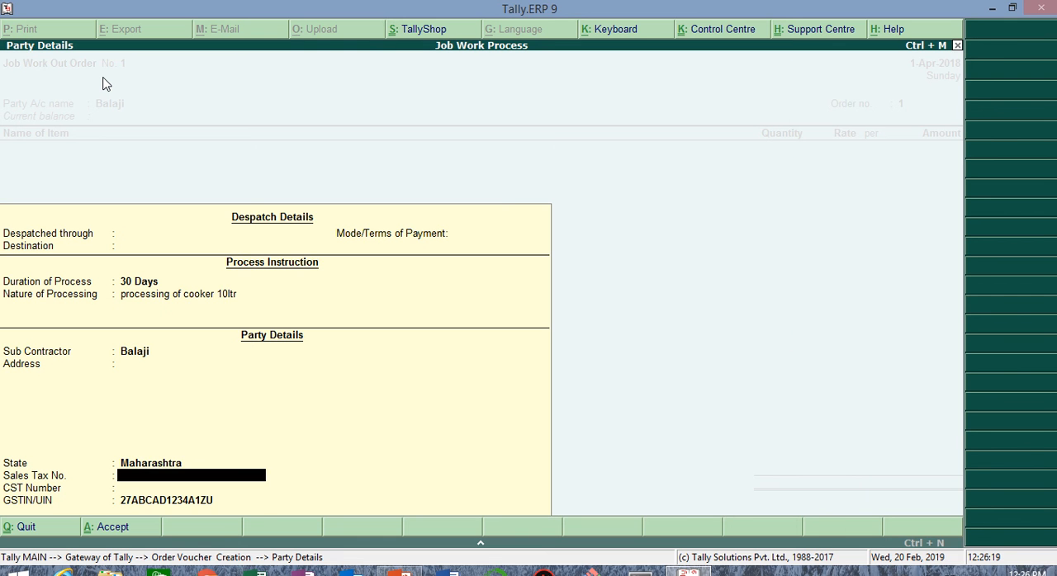
key(Return)
key(Return)
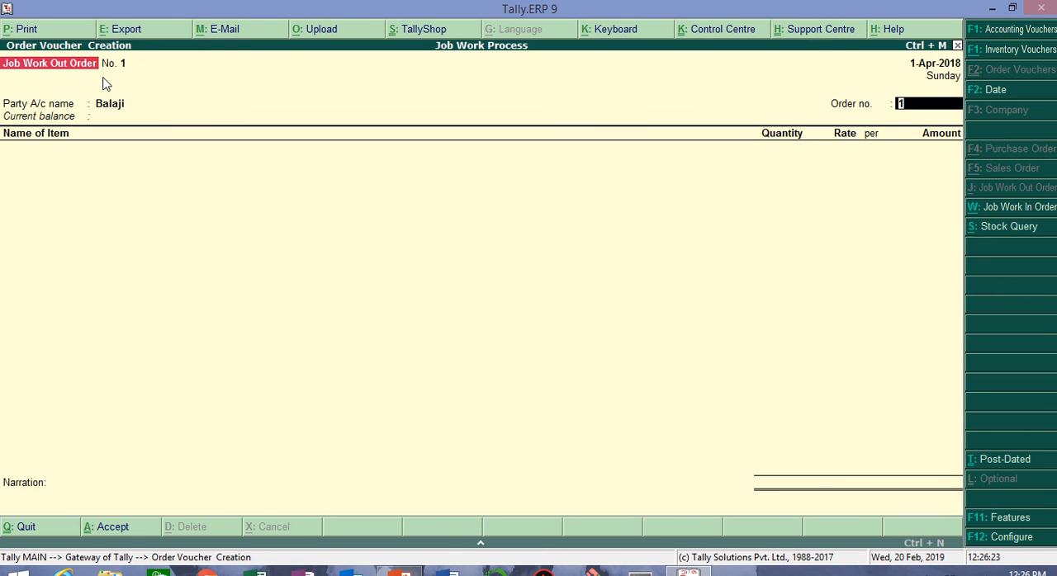
Step: Set the order number to "job order 1"
text(job w)
key(BackSpace)
text(orderv)
key(BackSpace)
text(1)
key(Return)
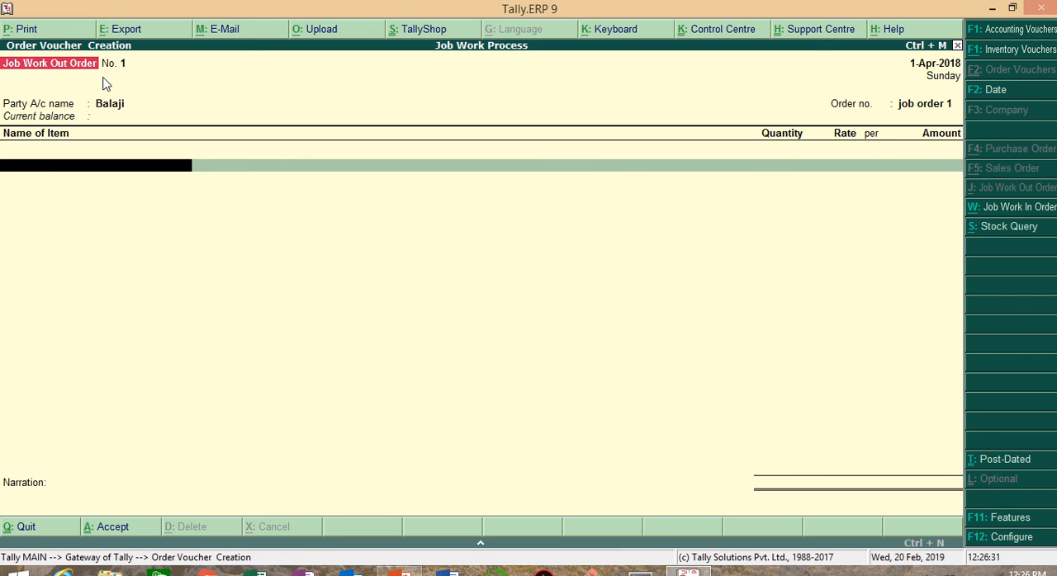
Step: Add Cooker 10ltr as the order item with Track Components kept at Yes
text(Co)
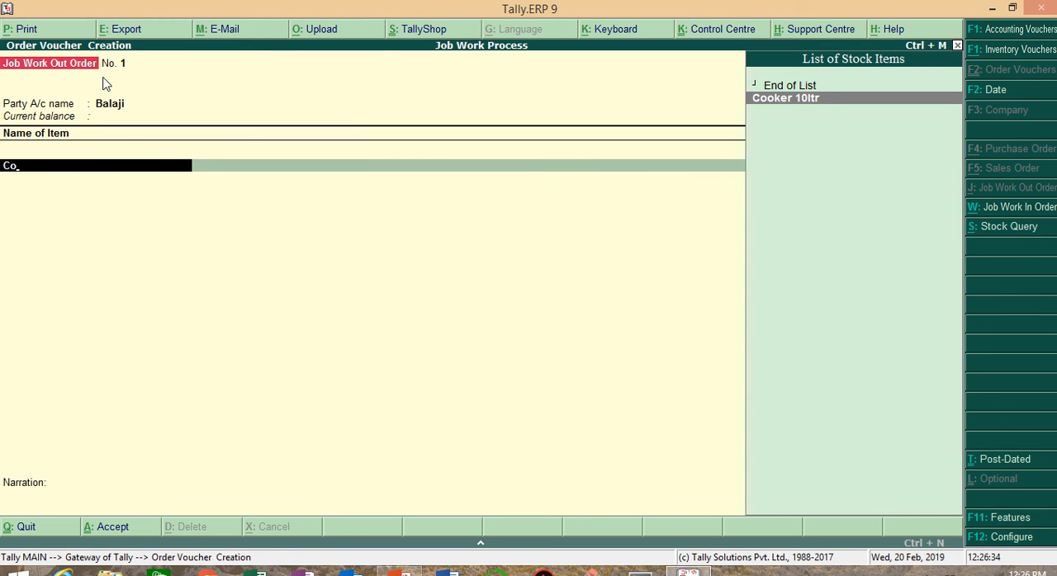
key(Return)
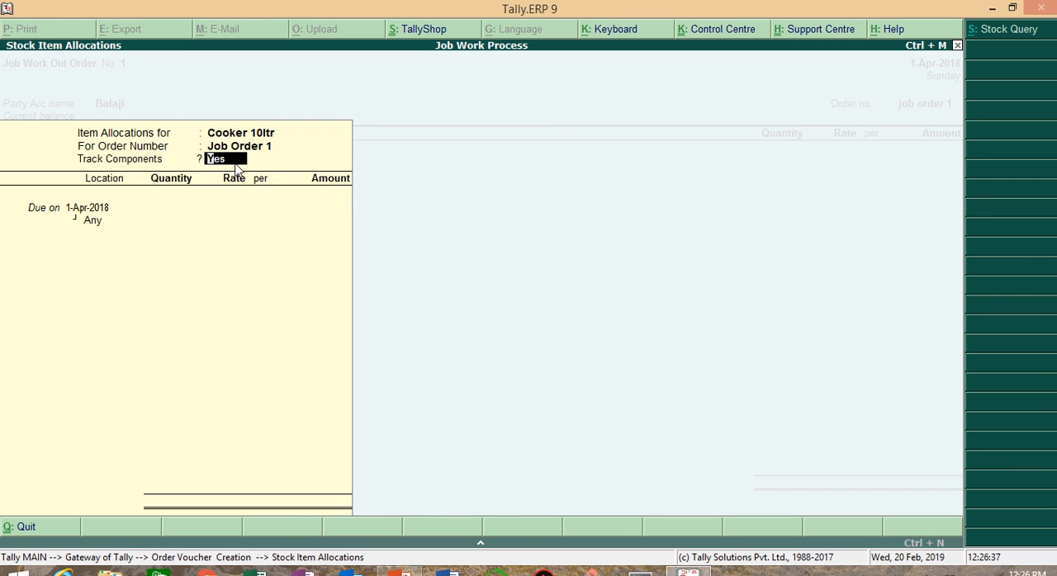
key(Return)
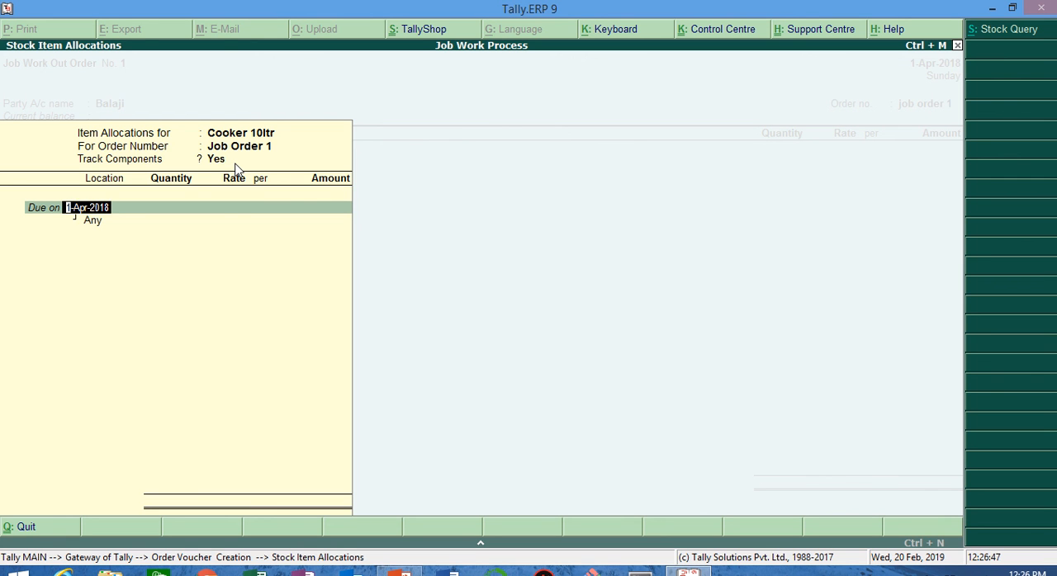
Step: Set the due date for the Cooker 10ltr allocation to 30 Days
text(g==)
key(BackSpace)
key(BackSpace)
key(BackSpace)
key(BackSpace)
key(Return)
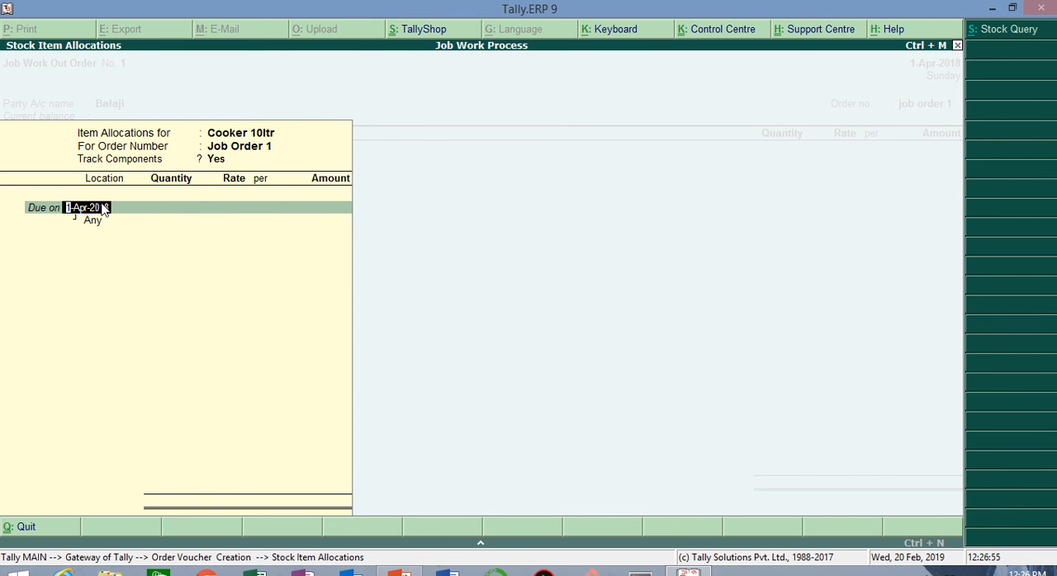
text(30)
key(Return)
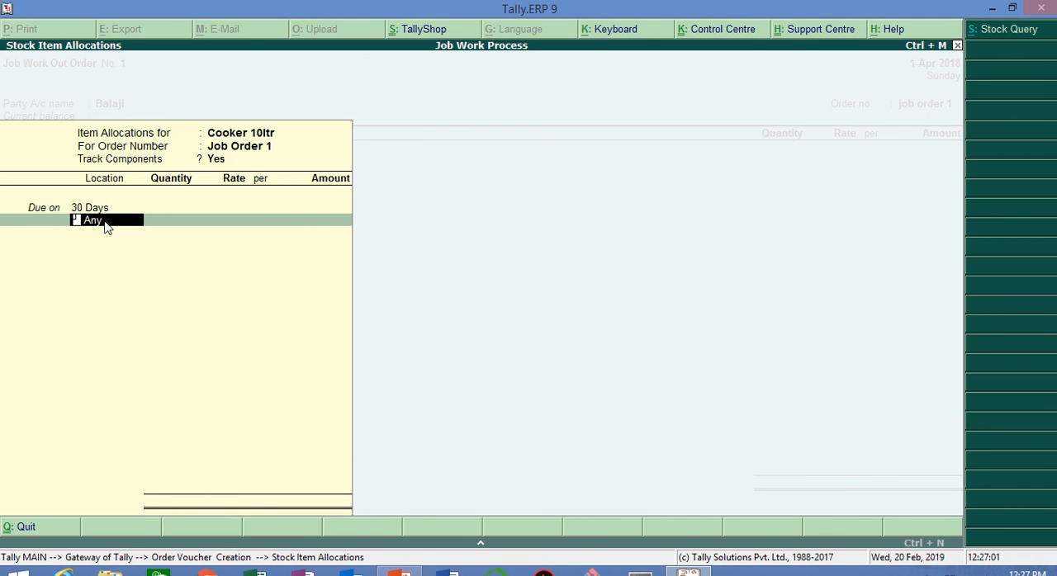
Step: Allocate 200 nos of Cooker 10ltr to Finished Goods Godown
text(Fin)
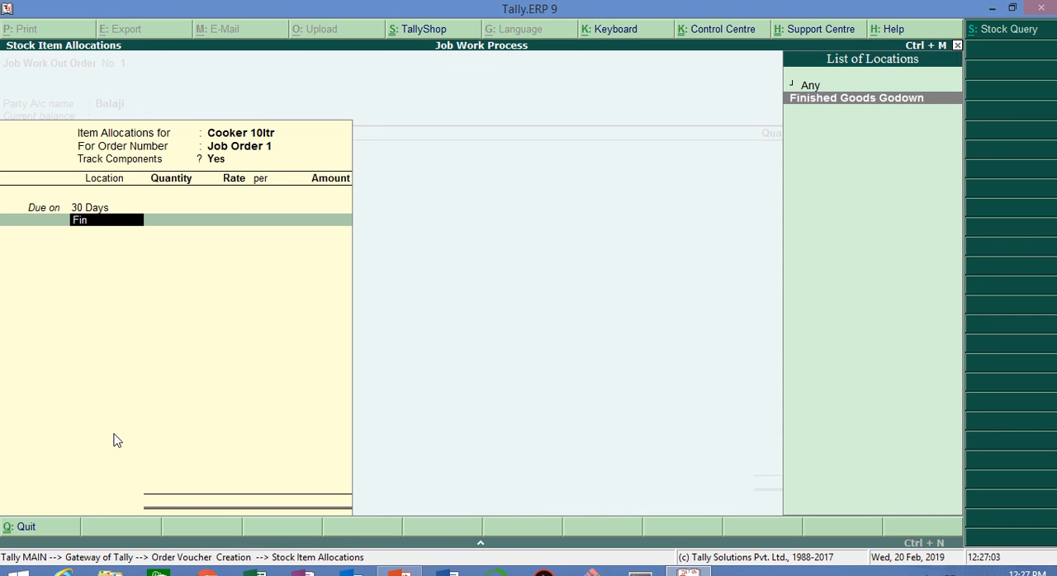
key(Return)
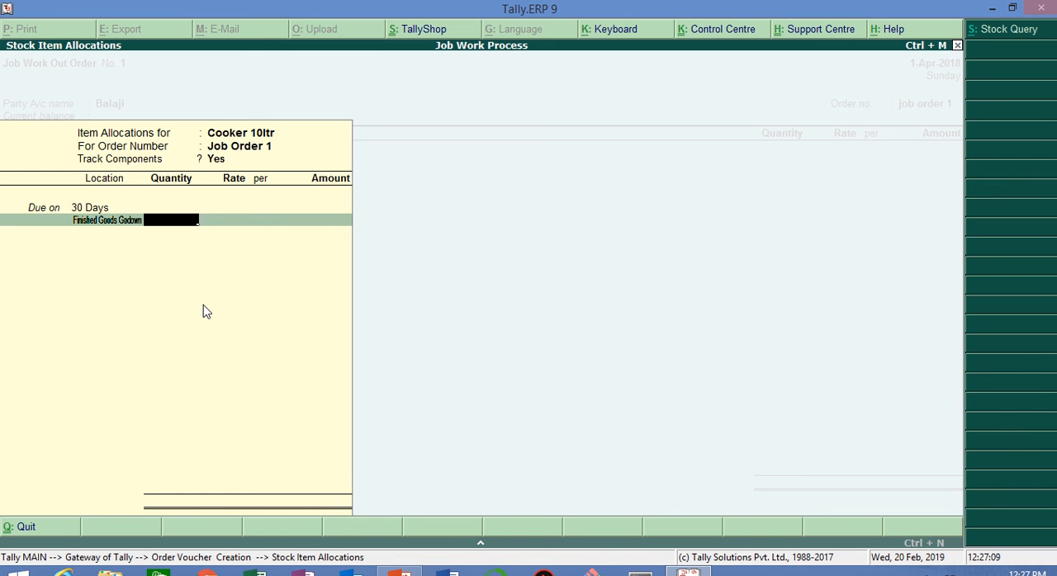
text(200)
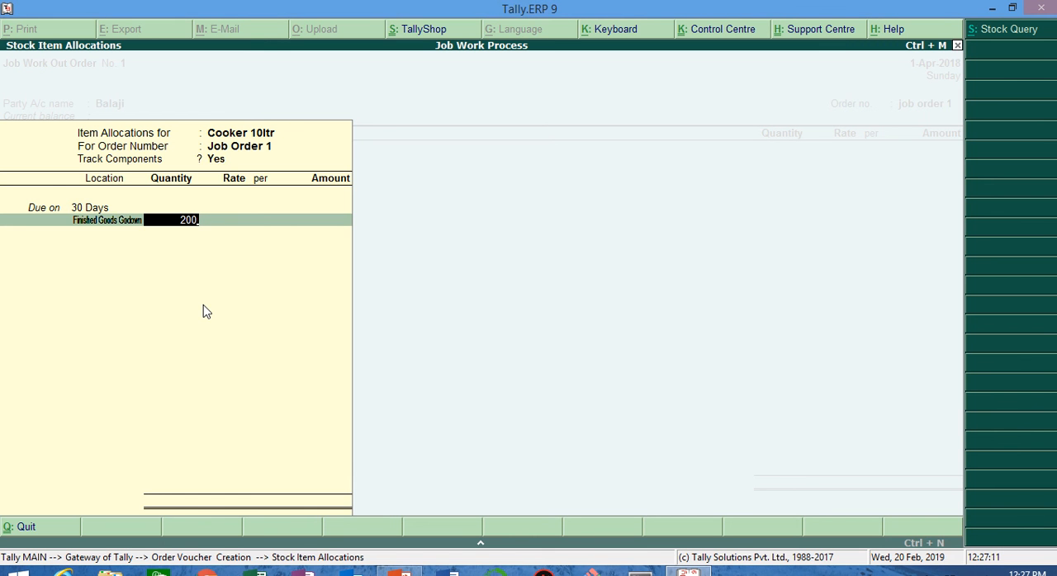
key(Return)
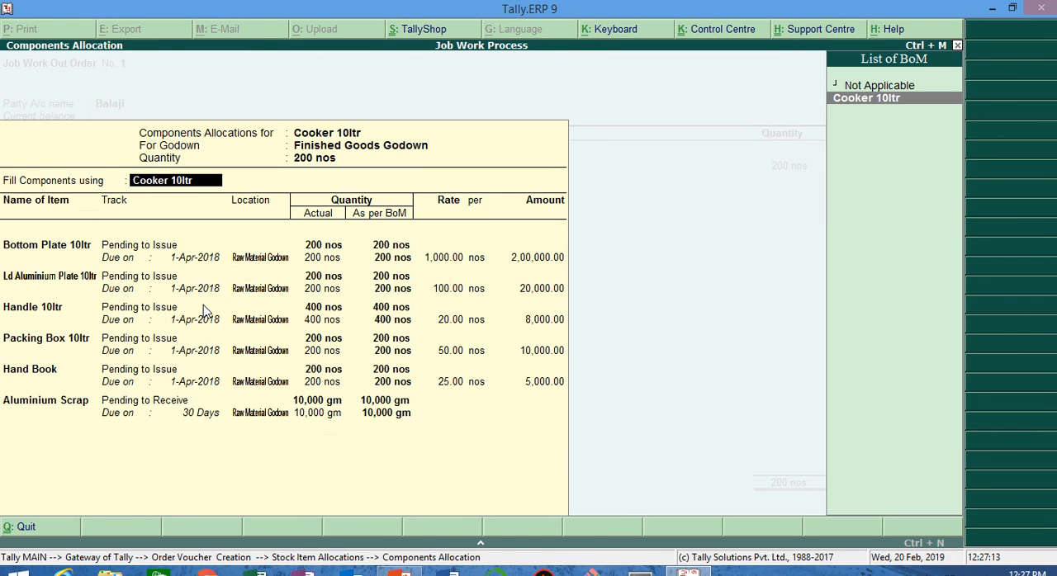
Step: Fill the components using the Cooker 10ltr BOM and keep the raw material and packing items as Pending to Issue
key(ctrl+a)
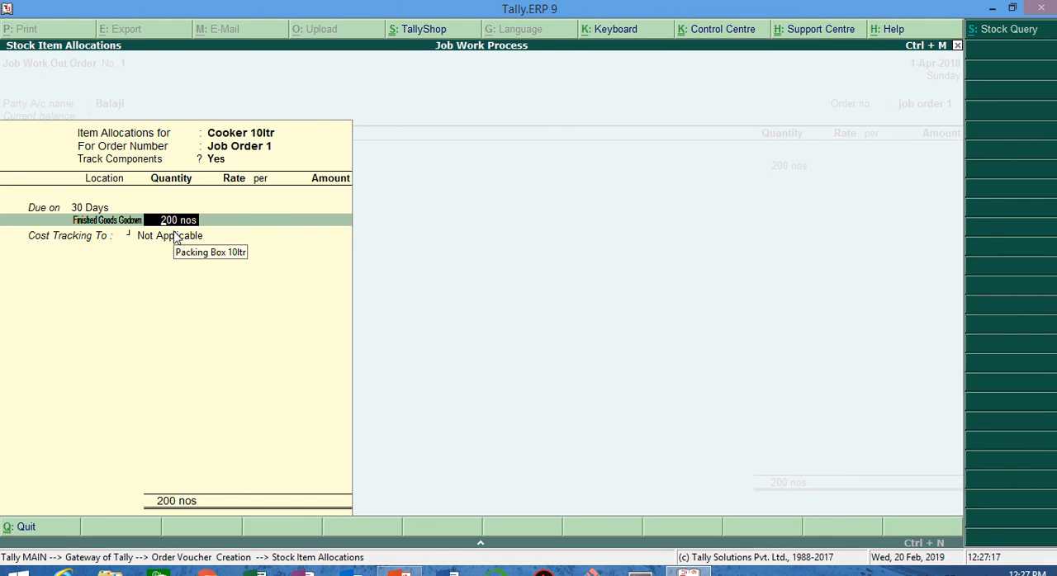
key(Return)
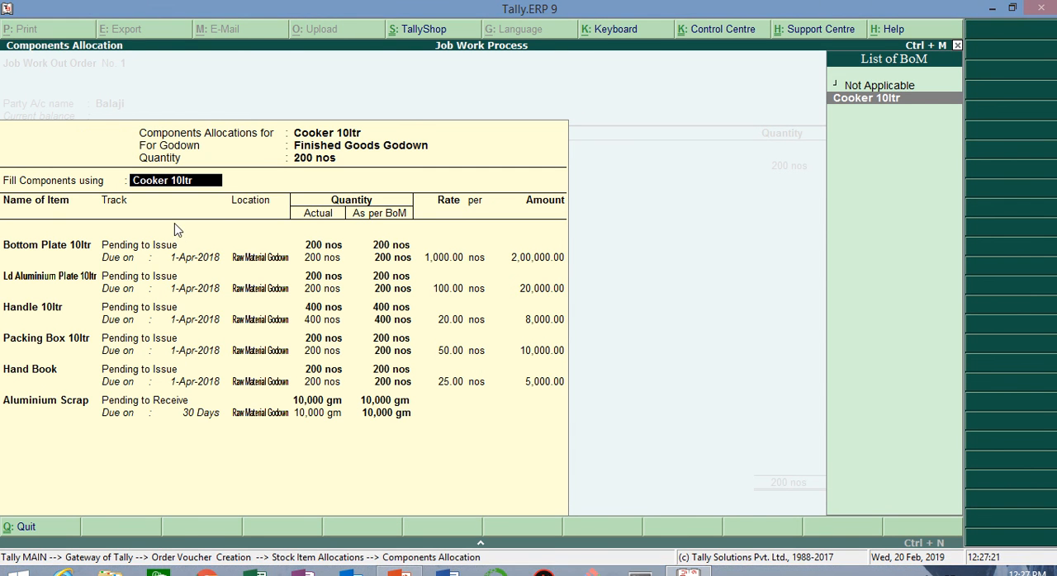
key(Return)
key(Return)
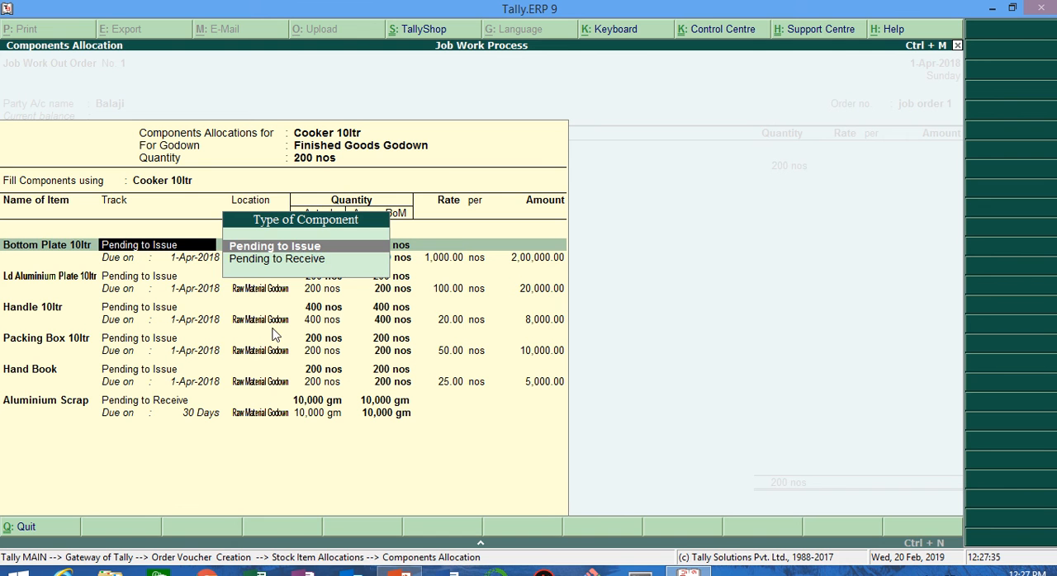
key(Return)
key(Return)
key(Return)
key(Return)
key(Return)
key(Return)
key(Return)
key(Return)
key(Return)
key(Return)
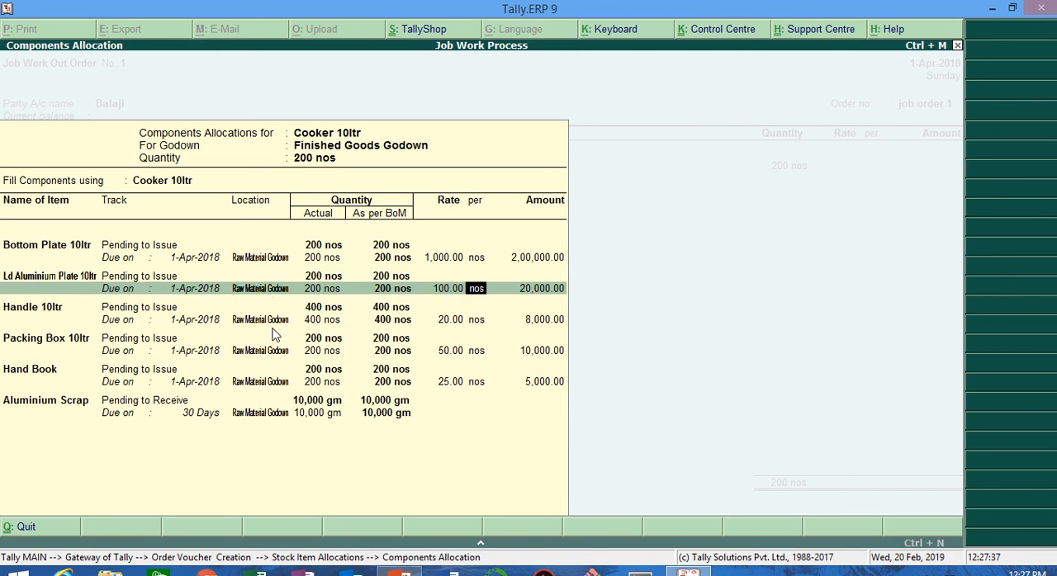
key(Return)
key(Return)
key(Return)
key(Return)
key(Return)
key(Return)
key(Return)
key(Return)
key(Return)
key(Return)
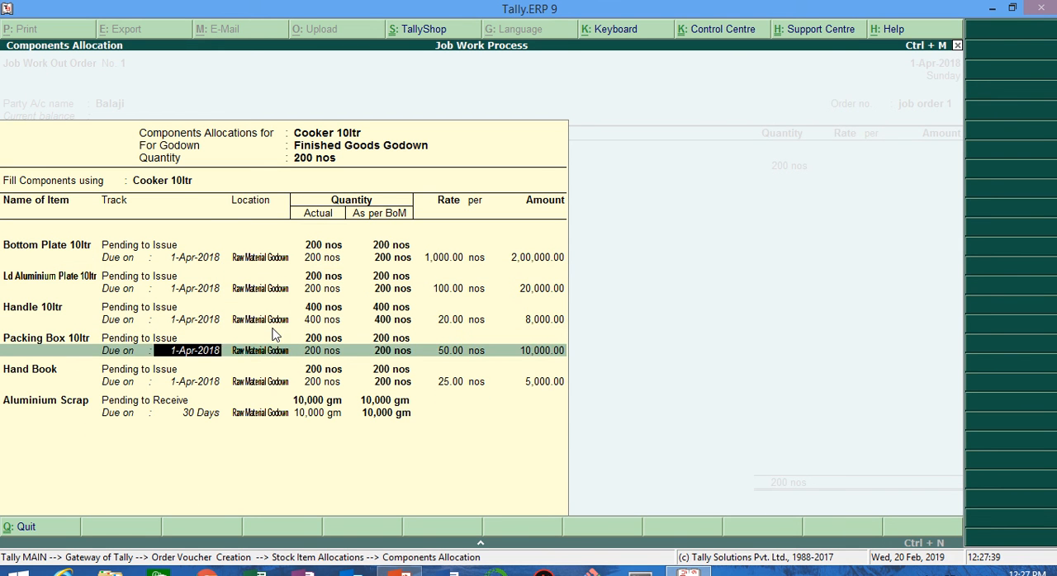
key(Return)
key(Return)
key(Return)
key(Return)
key(Return)
key(Return)
key(Return)
key(Return)
key(Return)
key(Return)
key(Return)
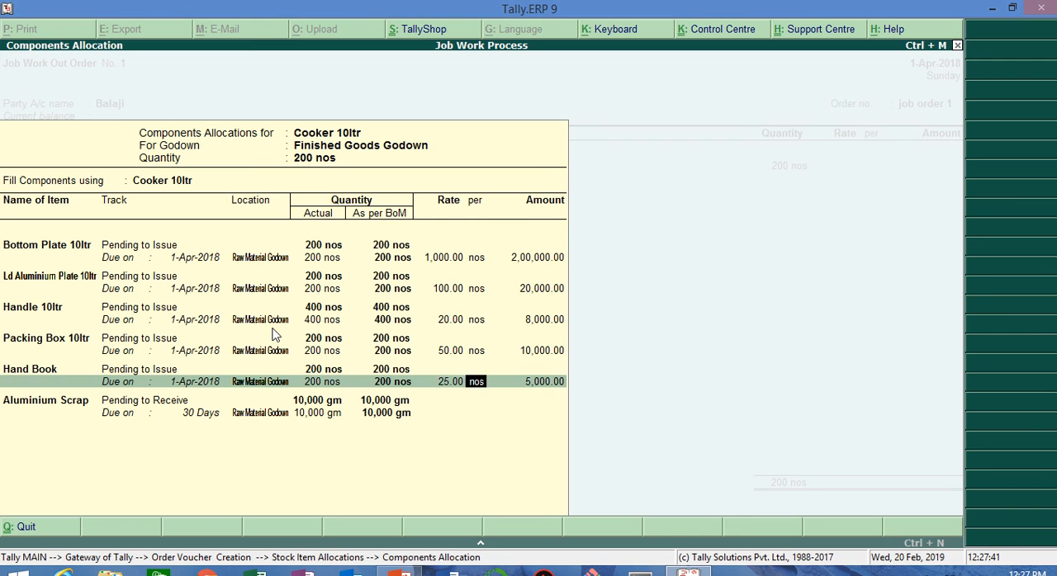
key(Return)
key(Return)
key(Return)
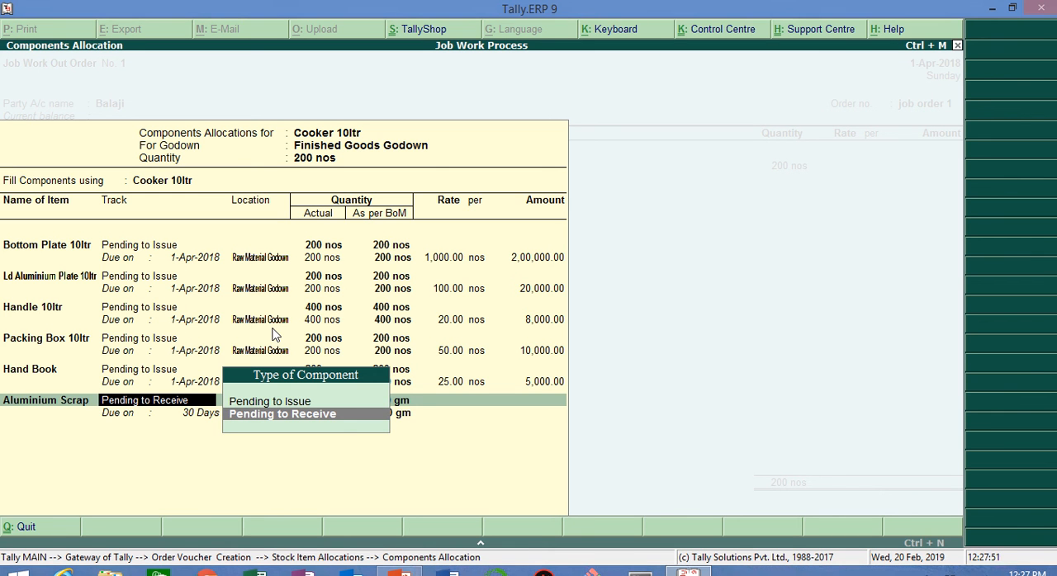
Step: Keep Aluminium Scrap as Pending to Receive with its rate blank, and accept the components allocation
key(Return)
key(Return)
key(Return)
key(Return)
key(Return)
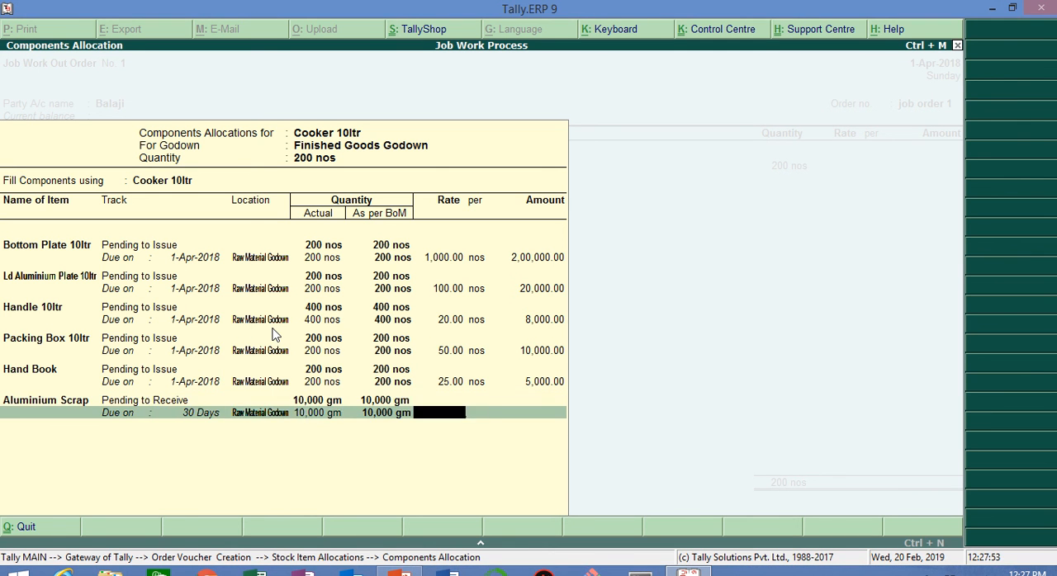
key(Return)
key(Return)
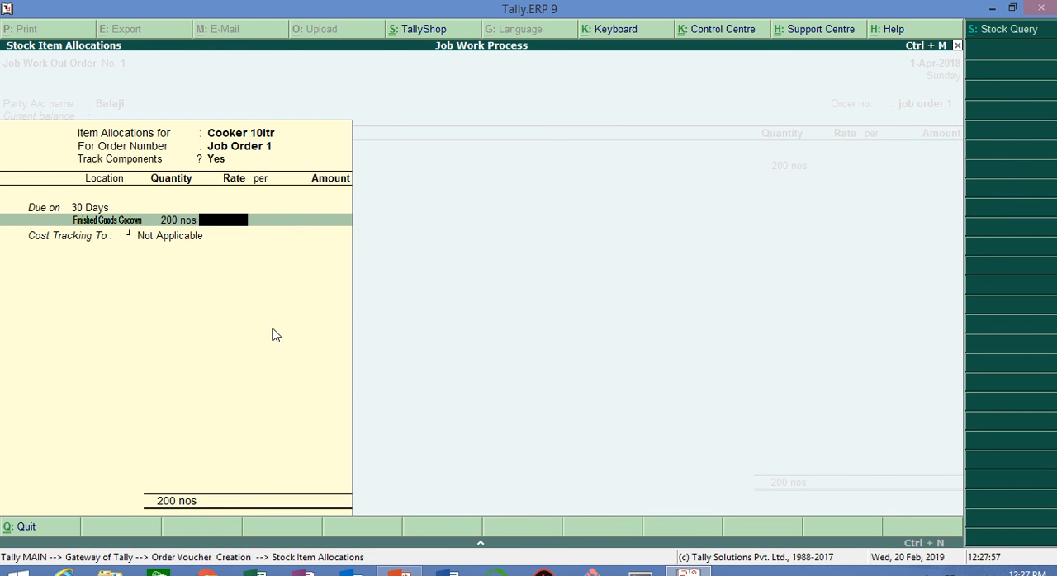
Step: Set the Cooker 10ltr rate to 1760 per nos
text(1760)
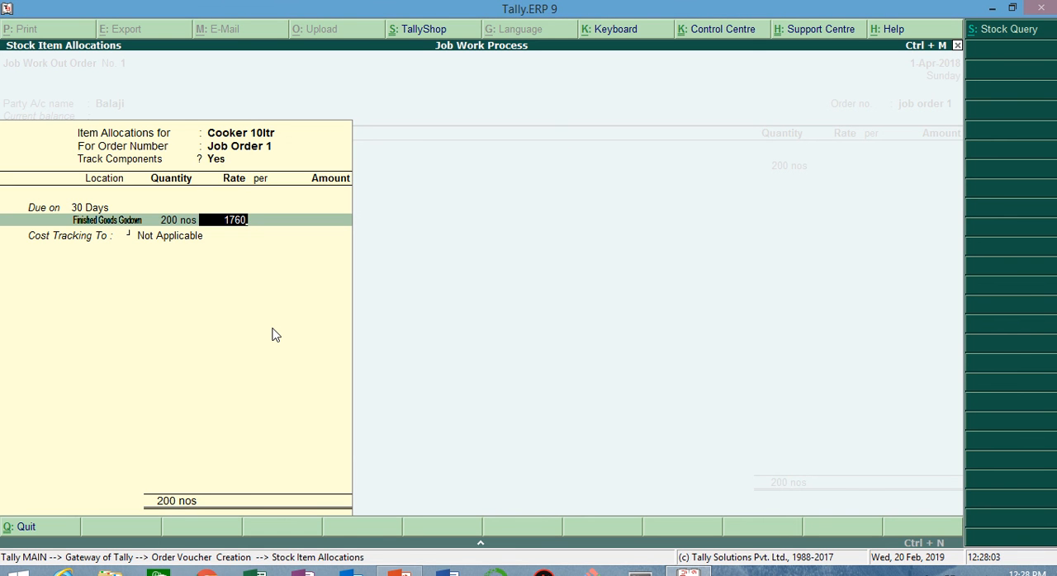
key(Return)
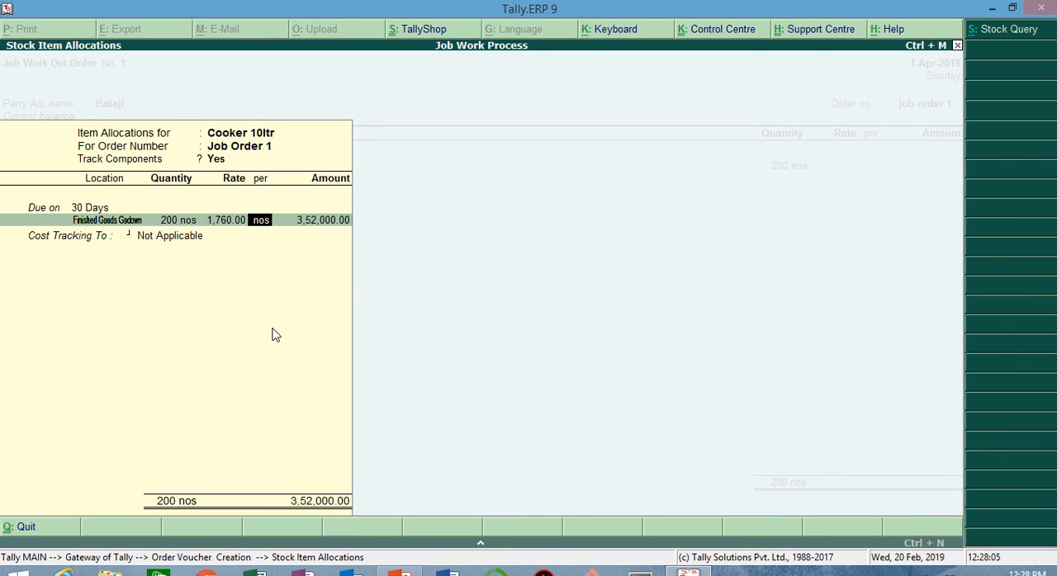
key(Return)
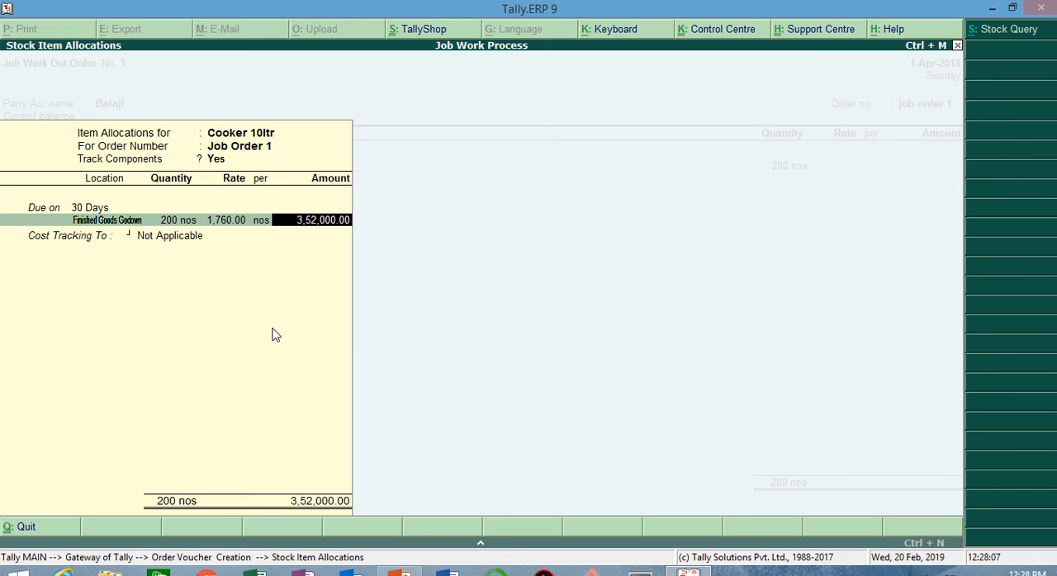
Step: Assign the Cooker 10ltr allocation to a new cost tracking number named Traking 1
key(Return)
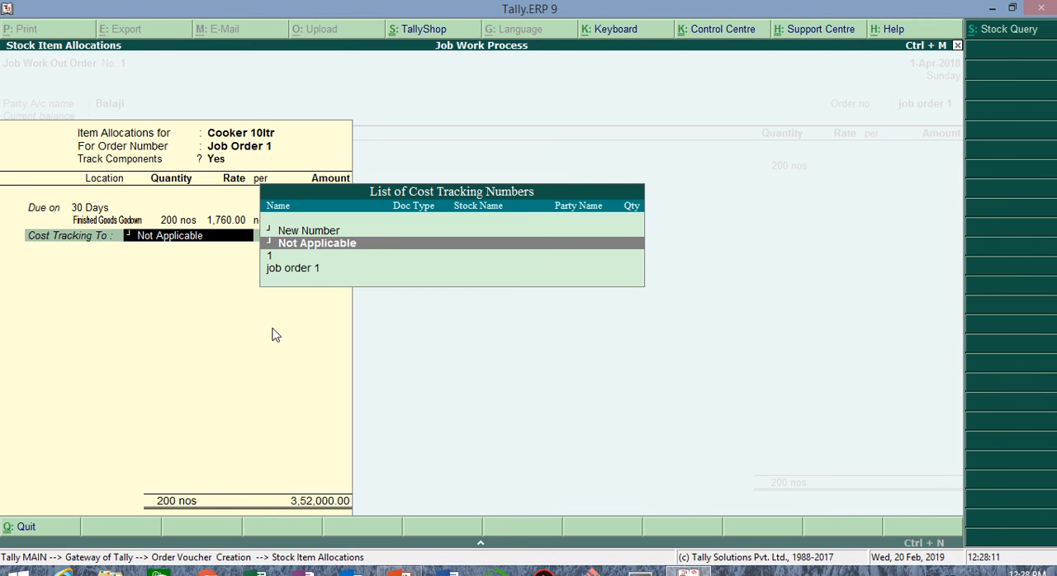
key(Up)
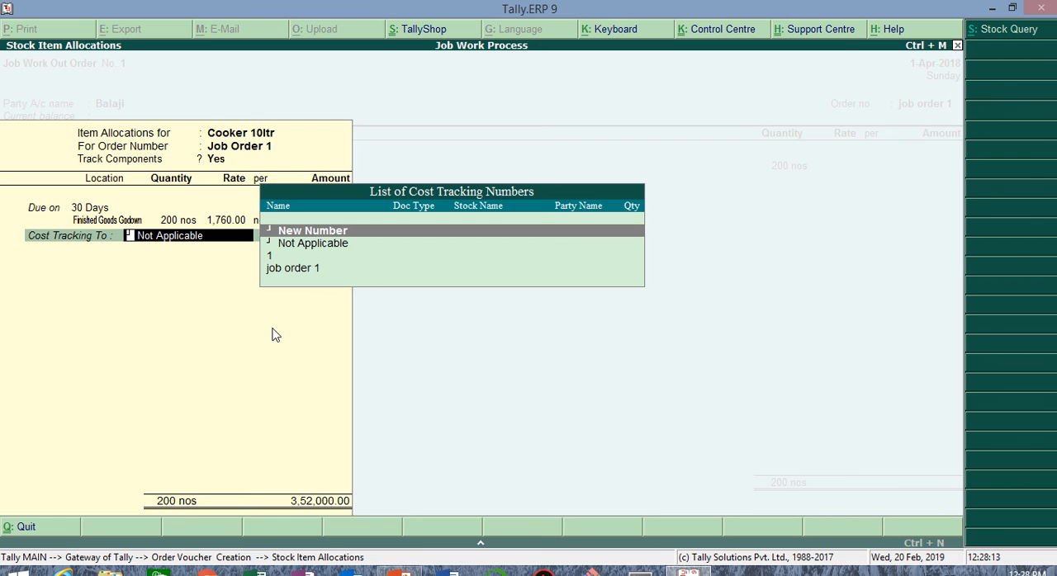
key(Return)
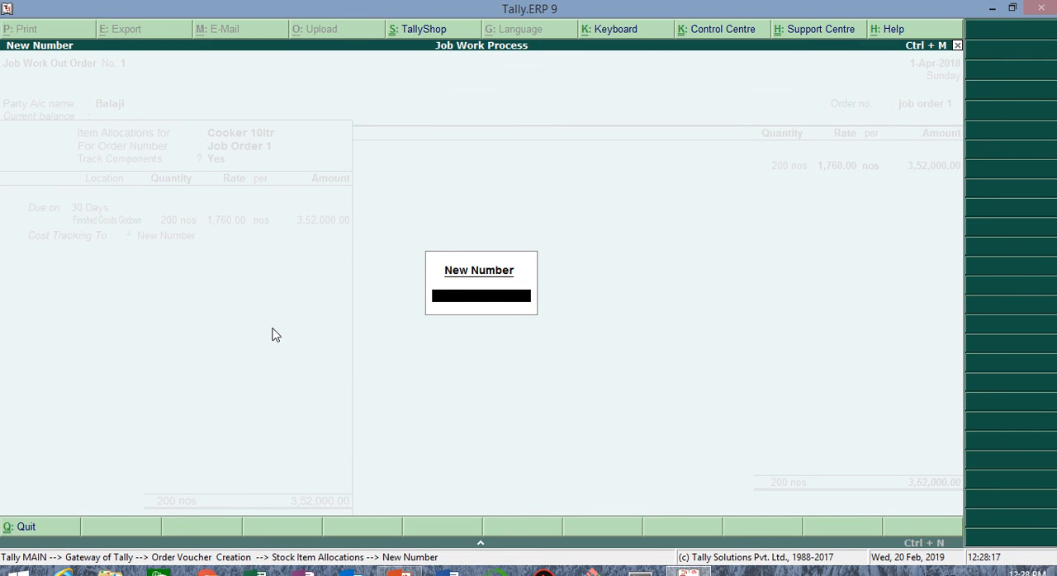
text(Traking 1)
key(Return)
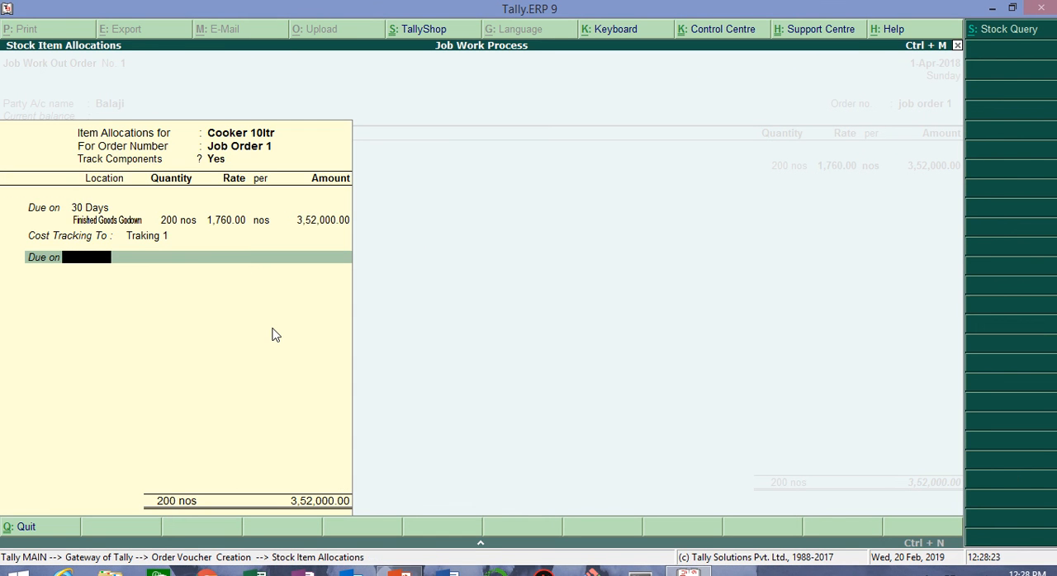
Step: Finish the item allocation, save the job work out order without a narration, and leave order voucher entry
key(Return)
key(Return)
key(Return)
key(Return)
key(Return)
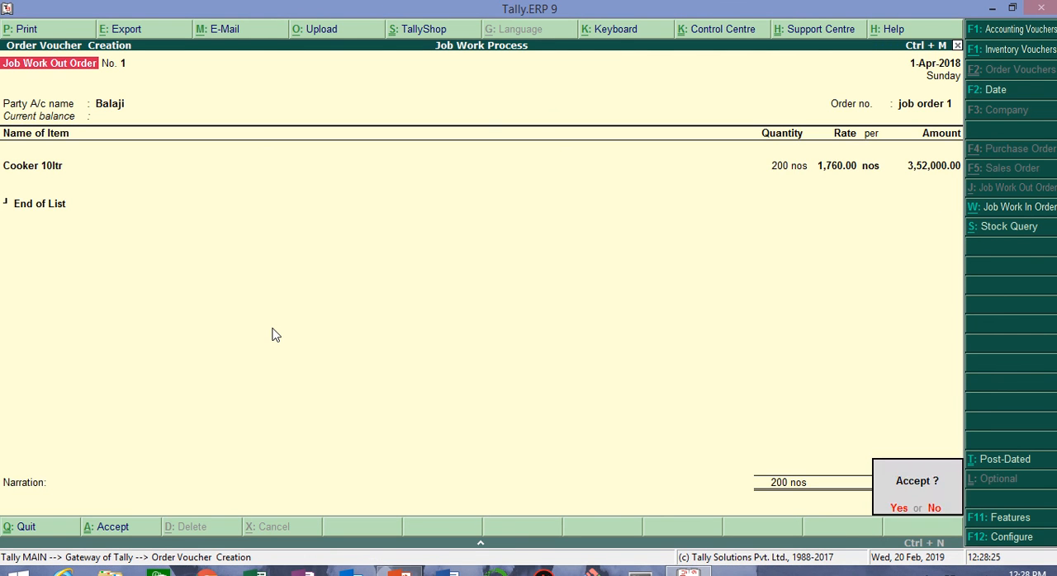
key(Return)
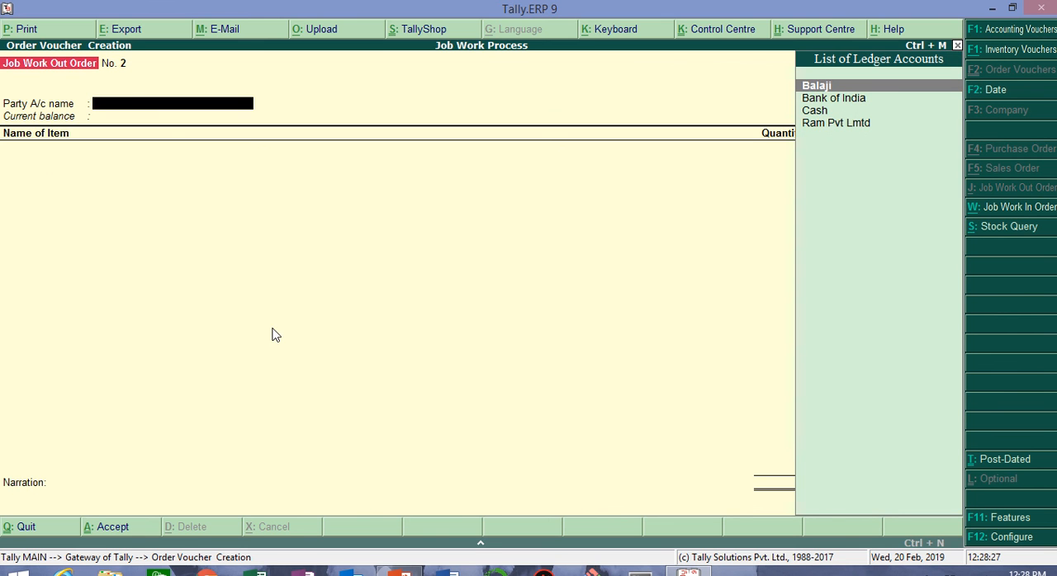
mouse_move(487, 6)
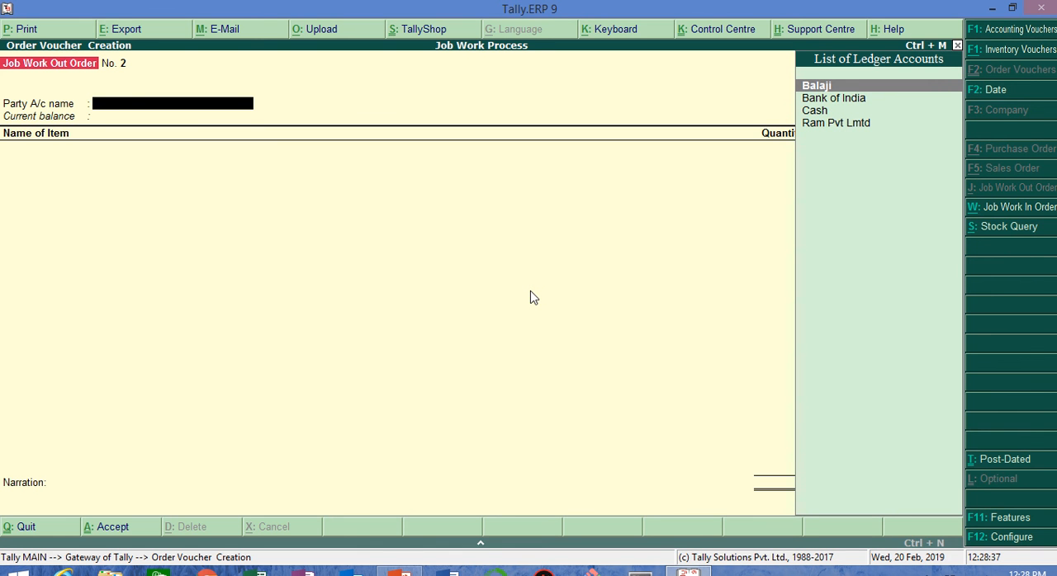
key(Escape)
key(Escape)
key(Escape)
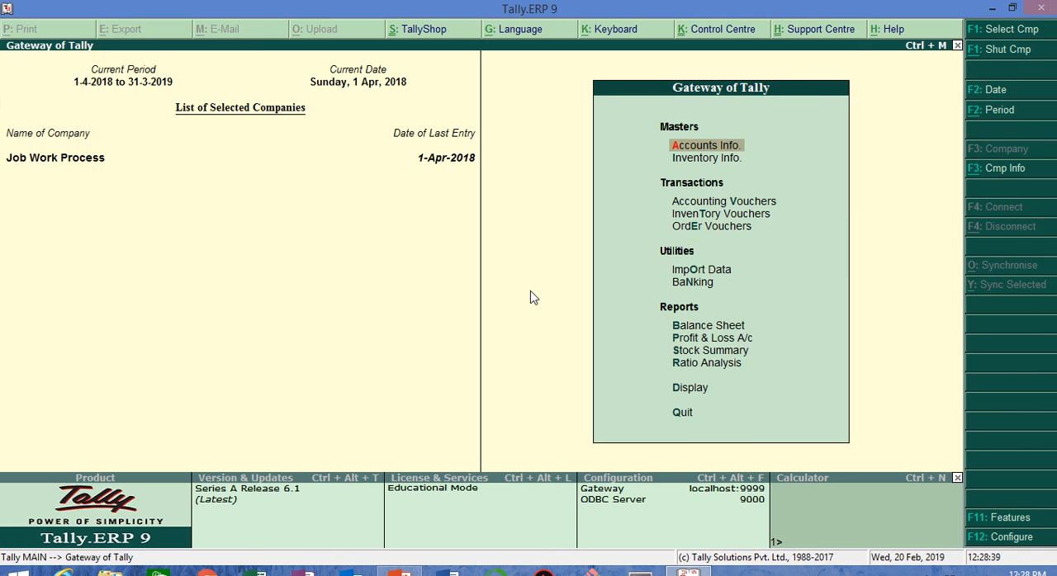
Step: Open the Material In voucher type for alteration
key(Return)
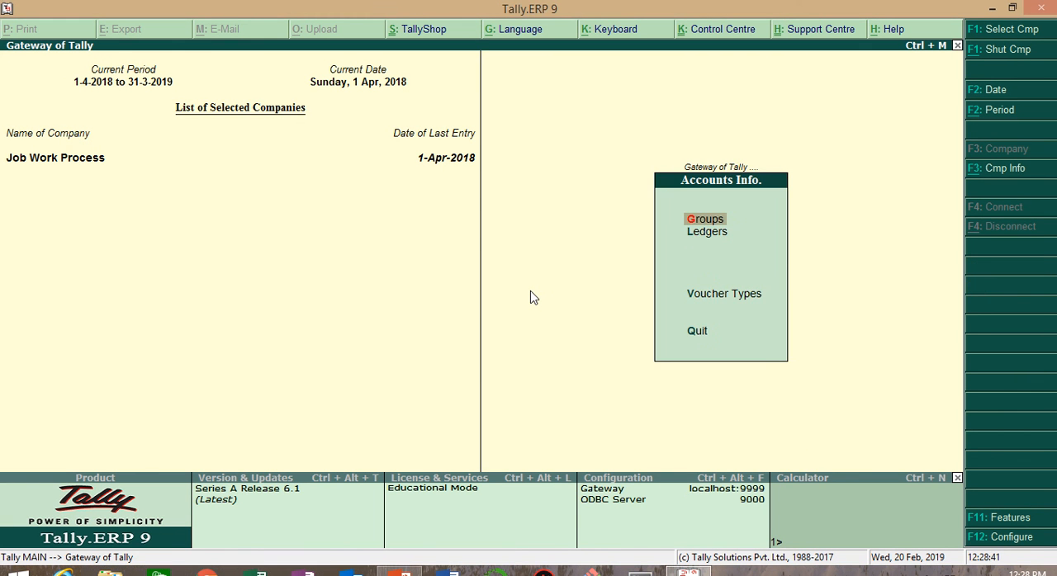
key(Down)
key(Down)
key(Return)
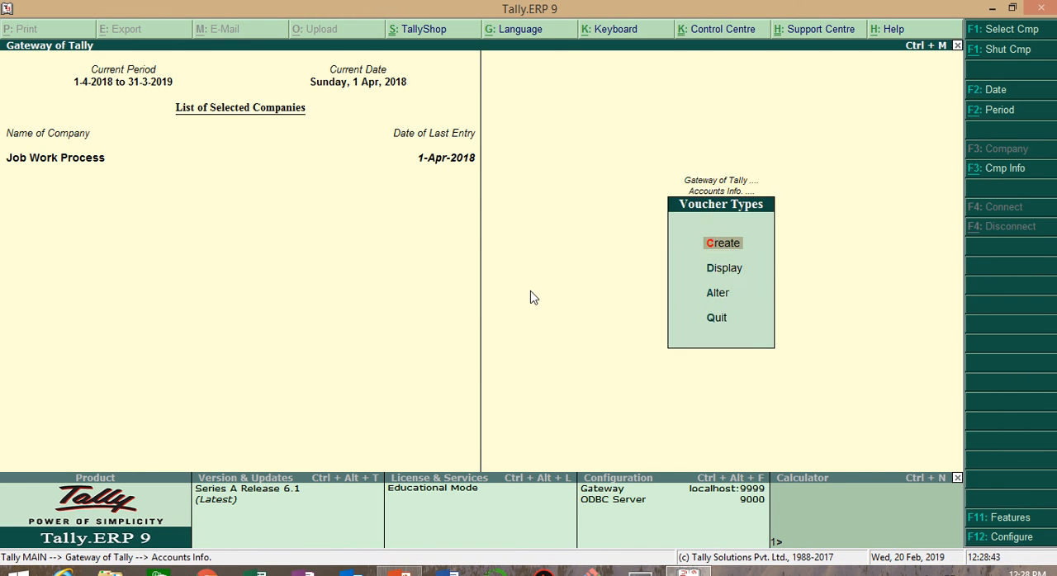
key(Down)
key(Down)
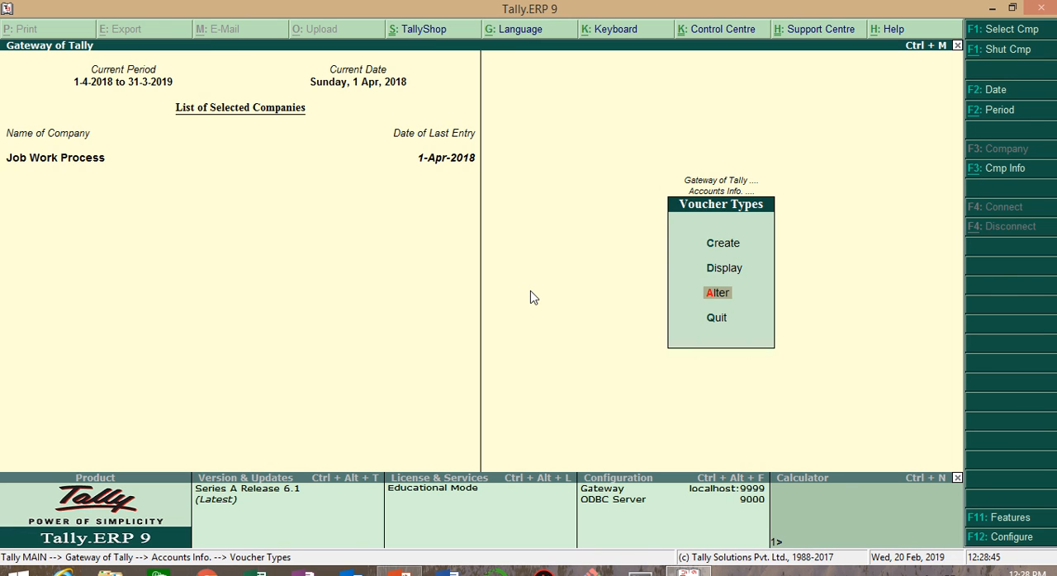
key(Return)
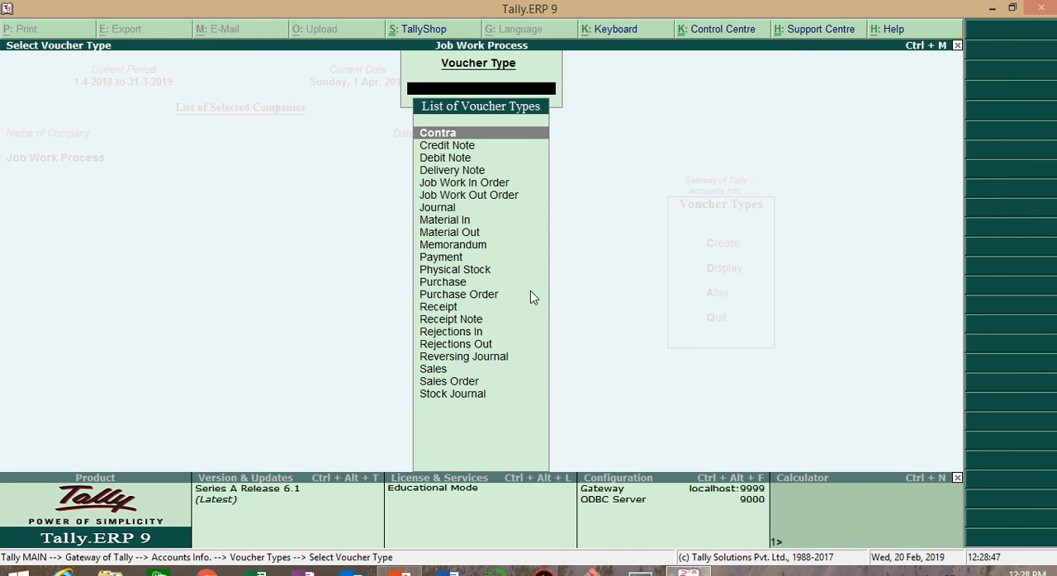
key(Down)
key(Down)
key(Down)
key(Down)
key(Down)
key(Down)
key(Down)
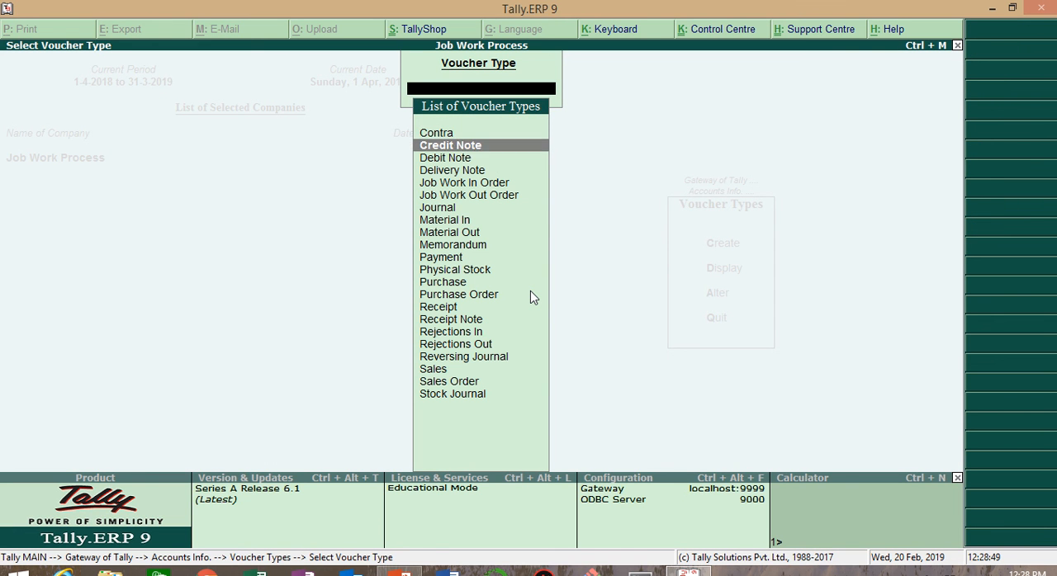
key(Return)
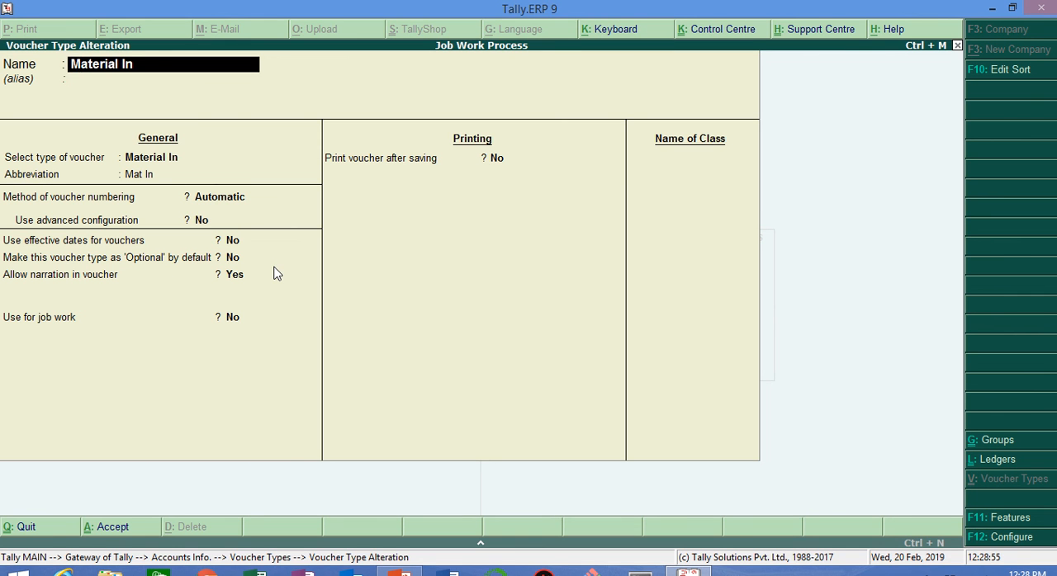
Step: Enable Material In for job work, keep Use for Job Work In as No, allow consumption, and save the voucher type
key(Return)
key(Return)
key(Return)
key(Return)
key(Return)
key(Return)
key(Return)
key(Return)
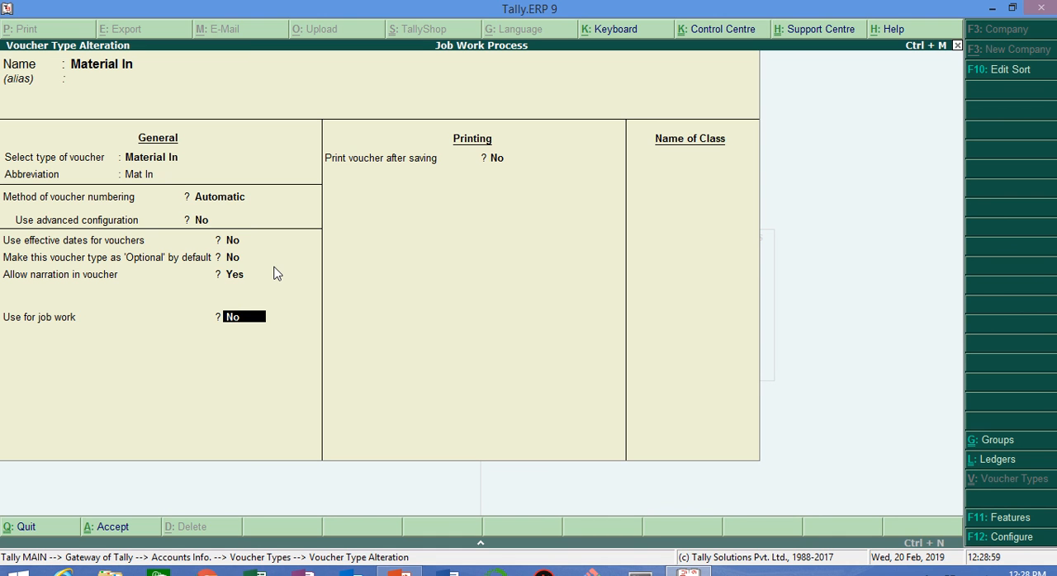
text(yes)
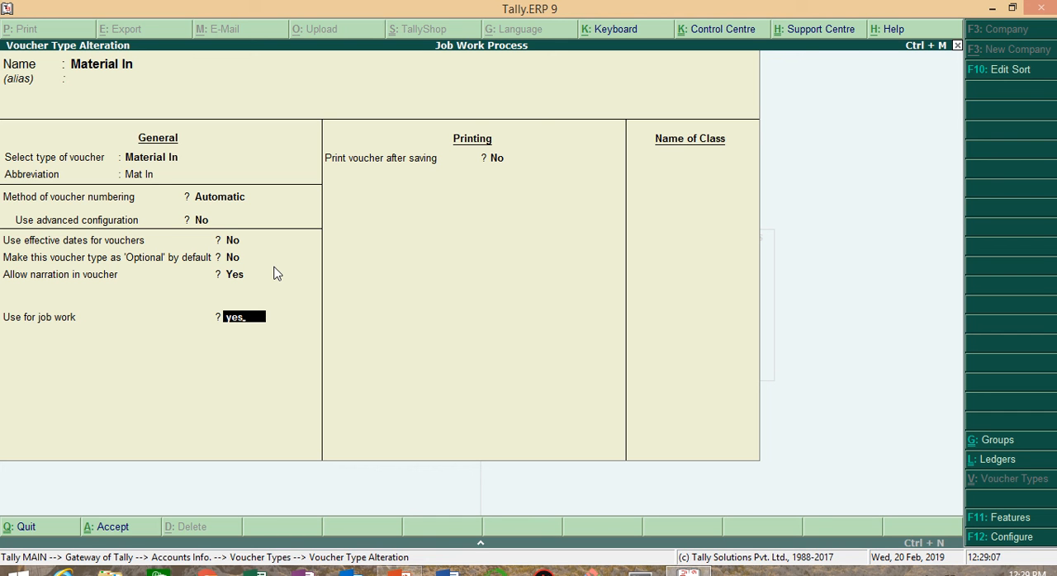
key(Return)
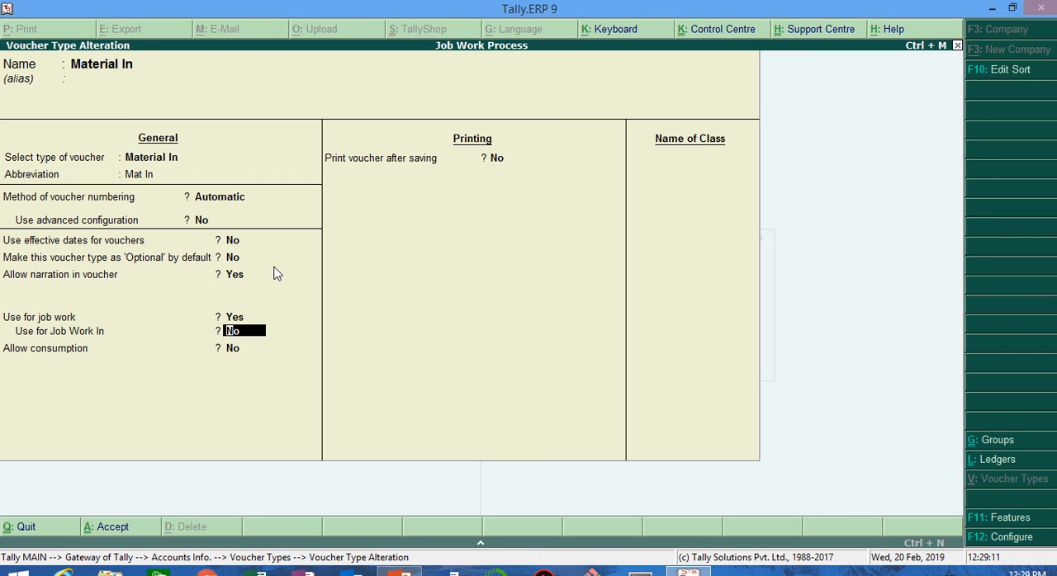
key(Return)
text(yes)
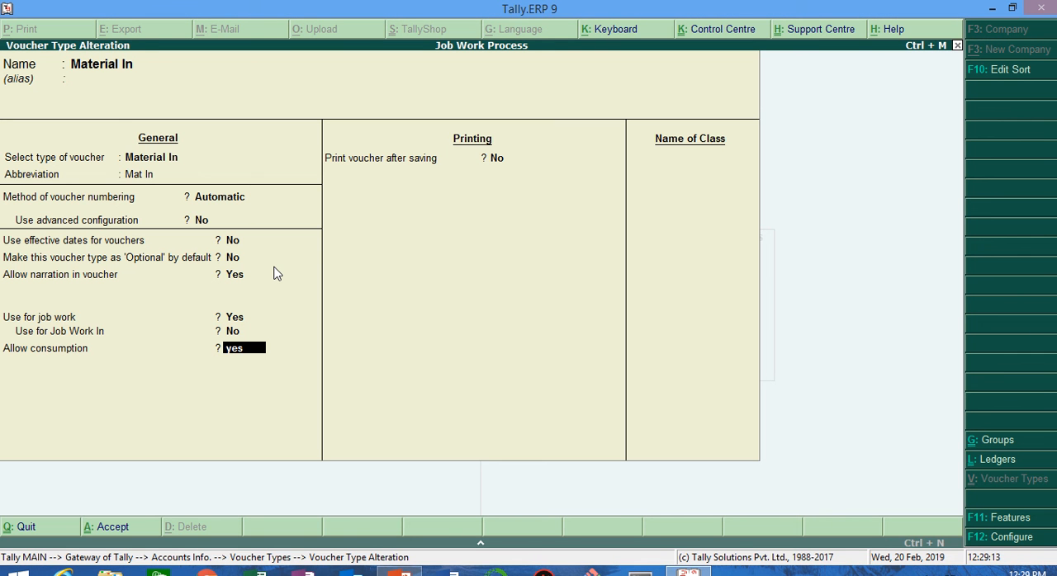
key(Return)
key(Return)
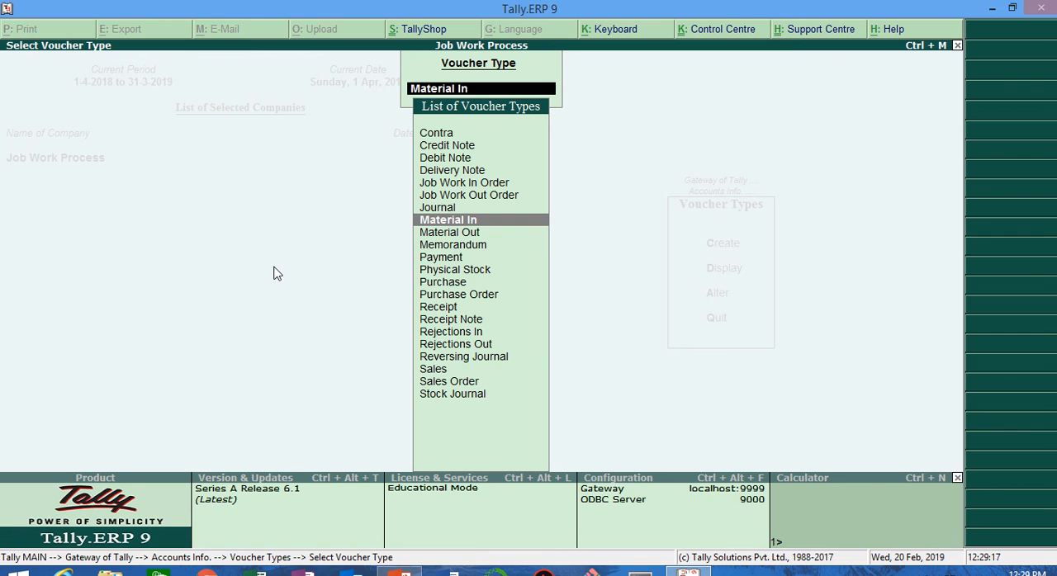
Step: Alter the Material Out voucher type to be used for job work, keeping Use for Job Work In as No, and save it
key(Down)
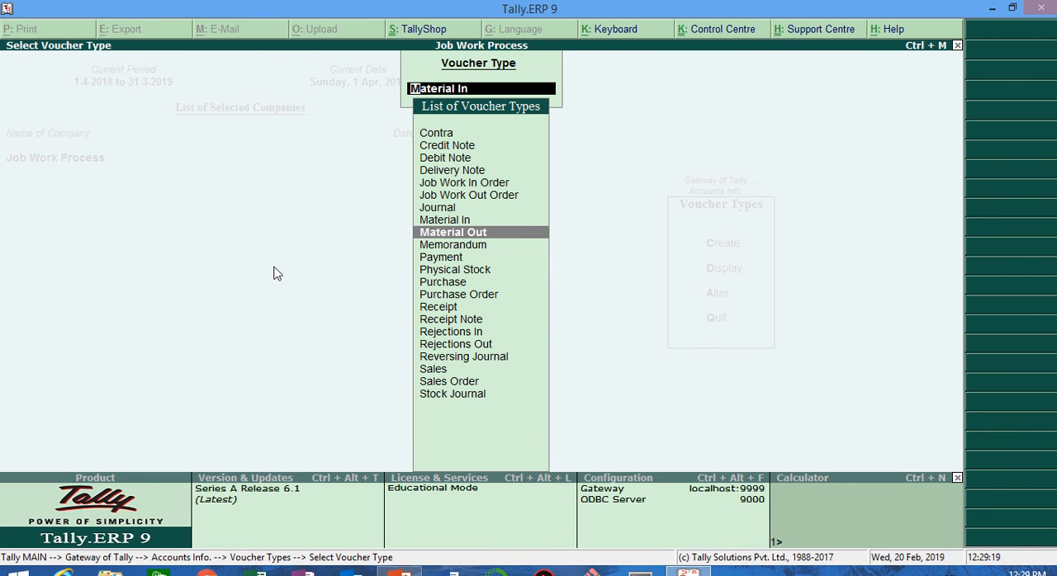
key(Return)
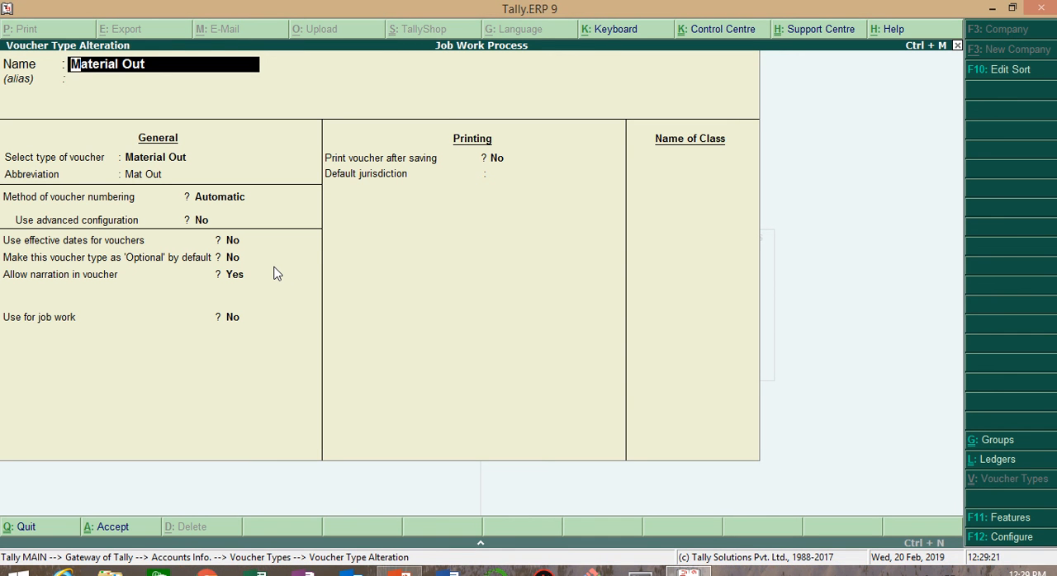
key(Return)
key(Return)
key(Return)
key(Return)
key(Return)
key(Return)
key(Return)
key(Return)
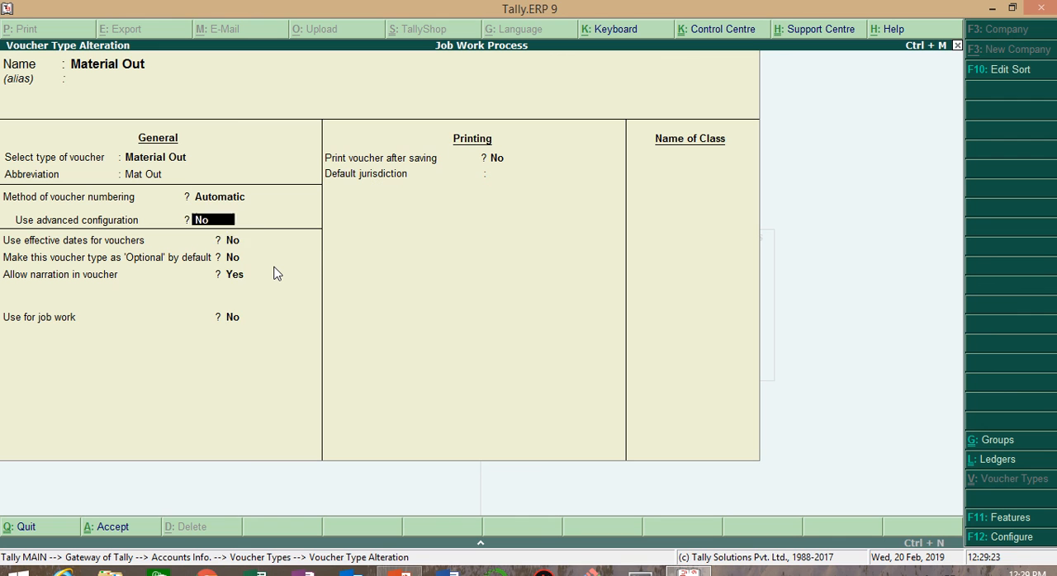
text(yes)
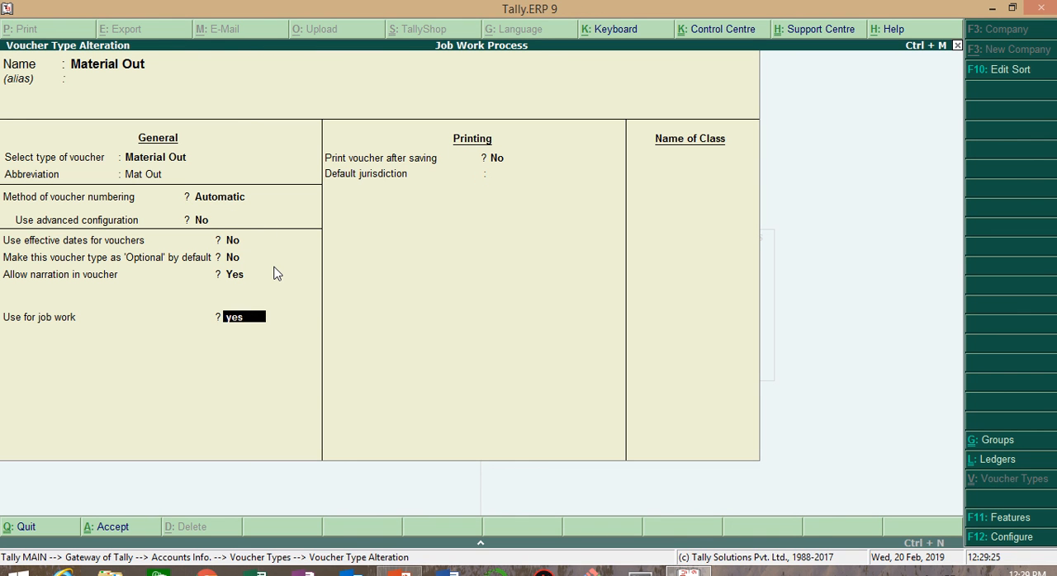
key(Return)
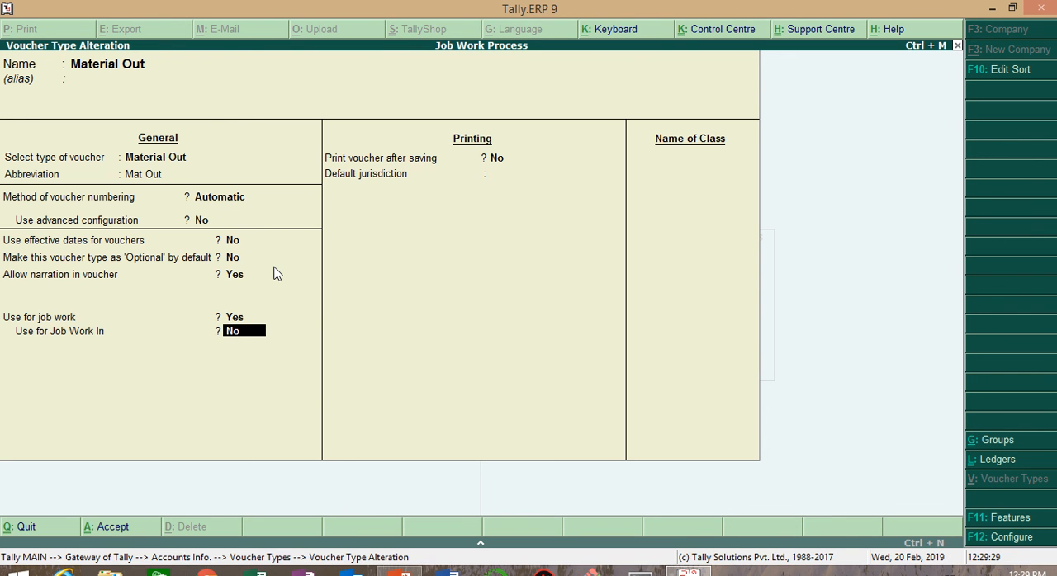
key(Return)
key(Return)
key(Return)
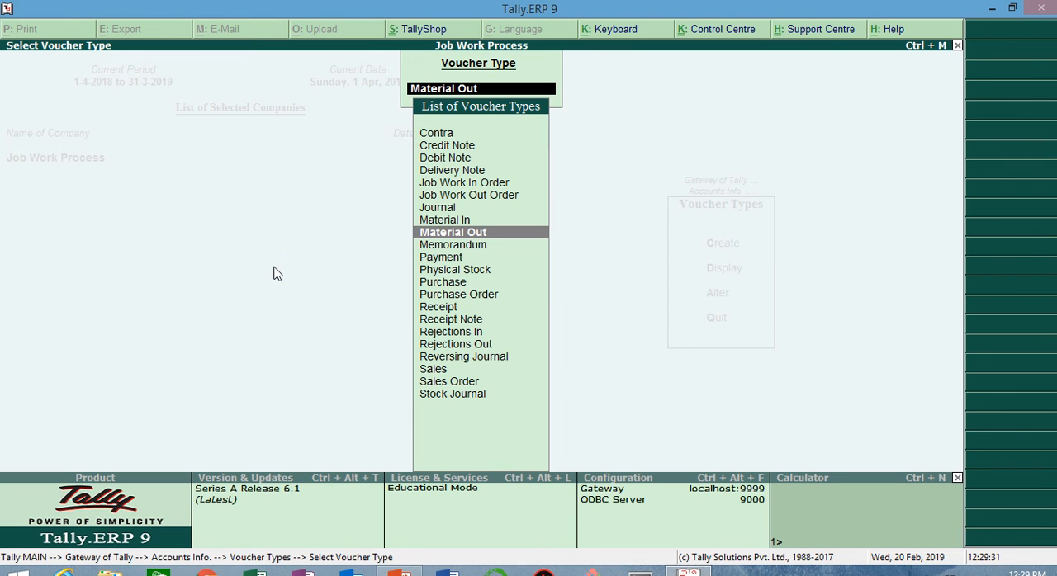
key(Escape)
key(Escape)
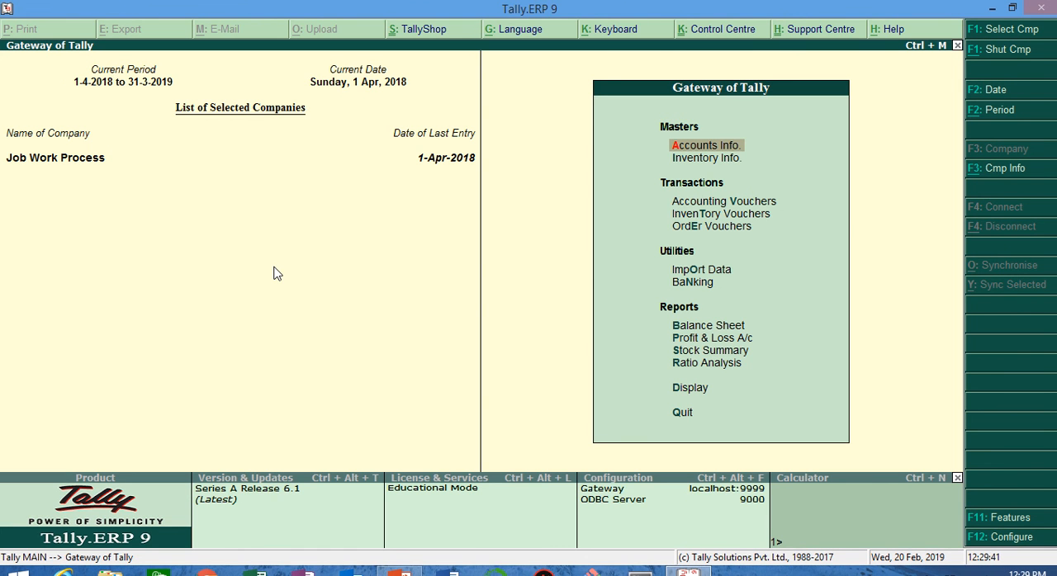
key(Down)
key(Down)
key(Down)
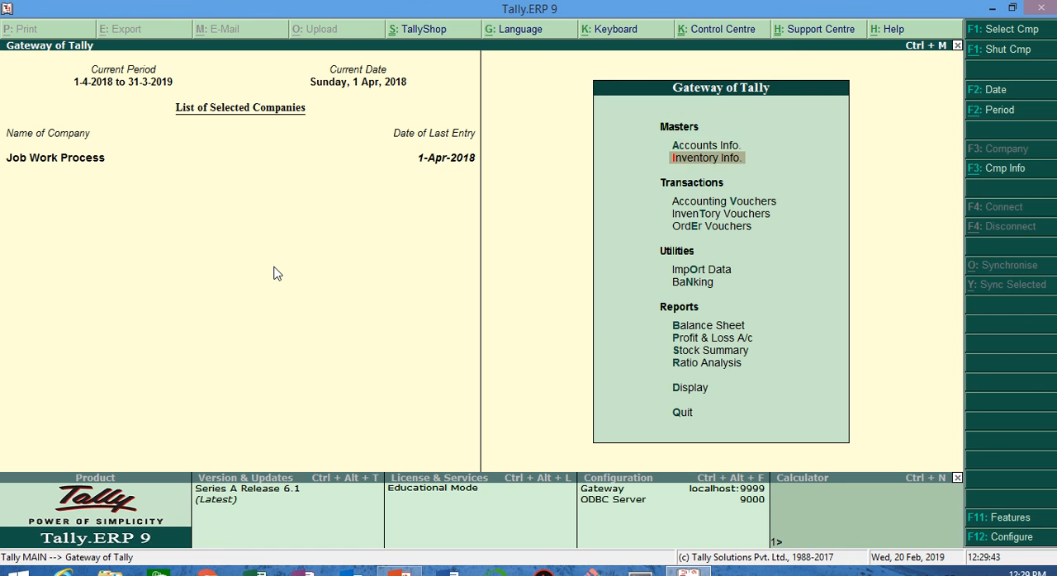
key(Return)
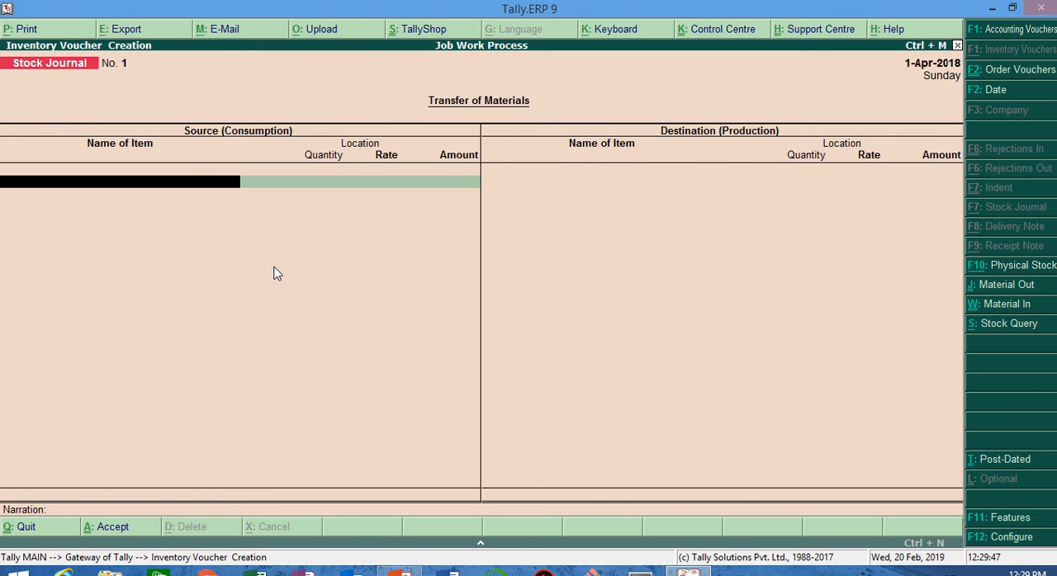
key(Escape)
key(y)
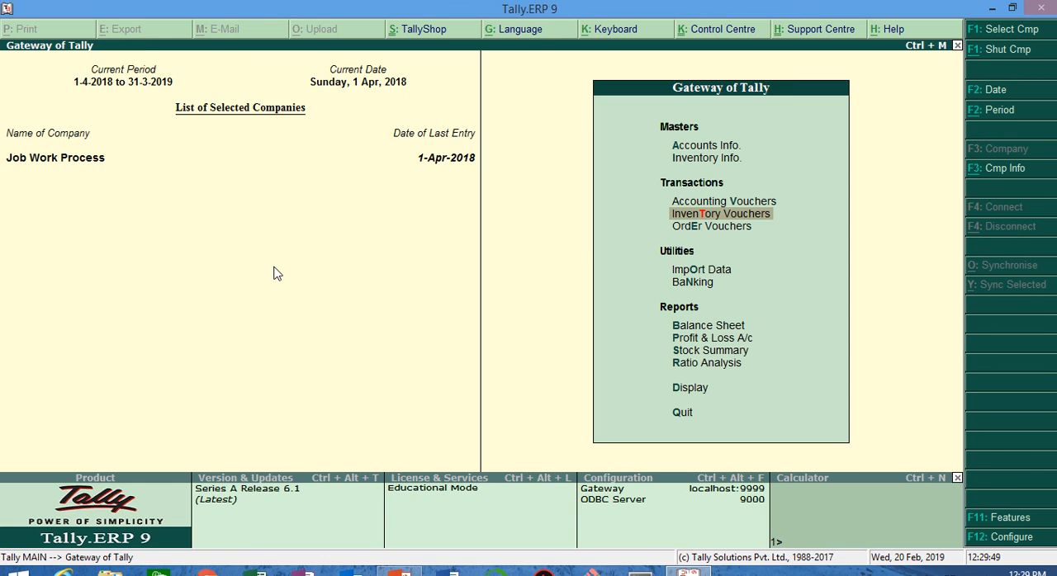
Step: Start a Material Out inventory voucher with the reference number "material out"
key(Return)
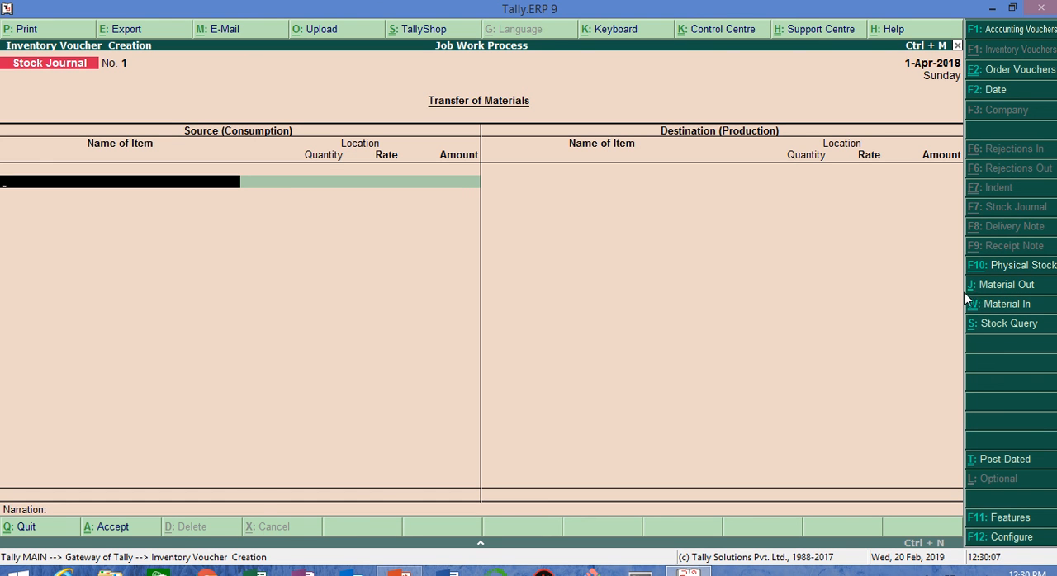
key(ctrl+j)
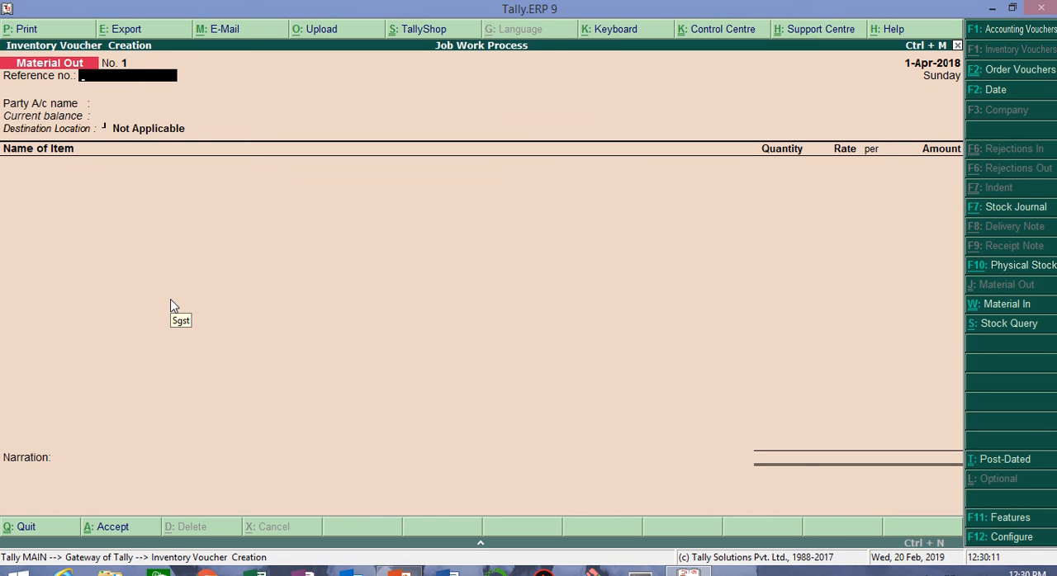
text(material out)
key(Return)
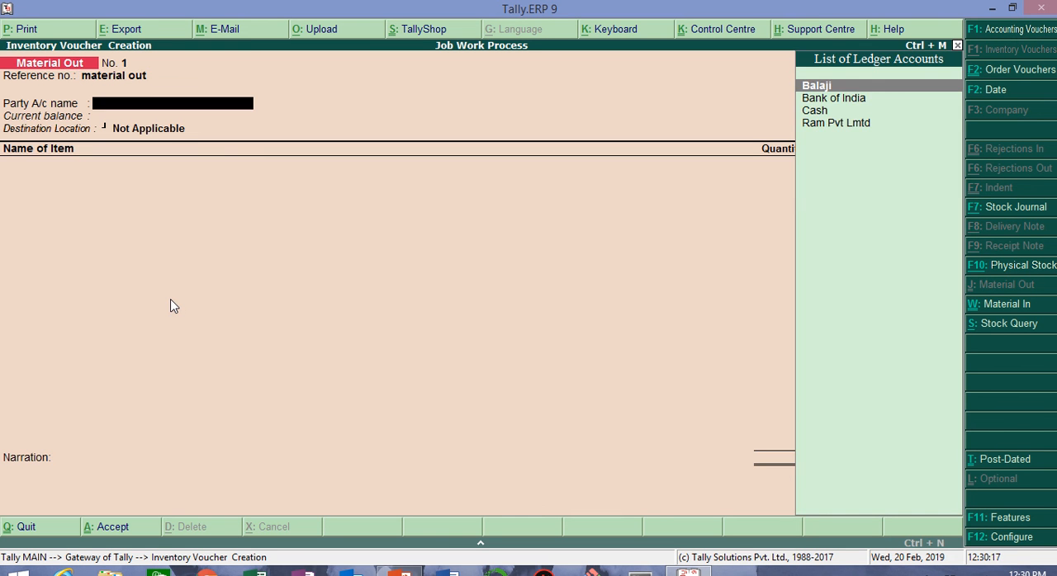
Step: Choose Balaji as the party and link the voucher to job order 1
key(Return)
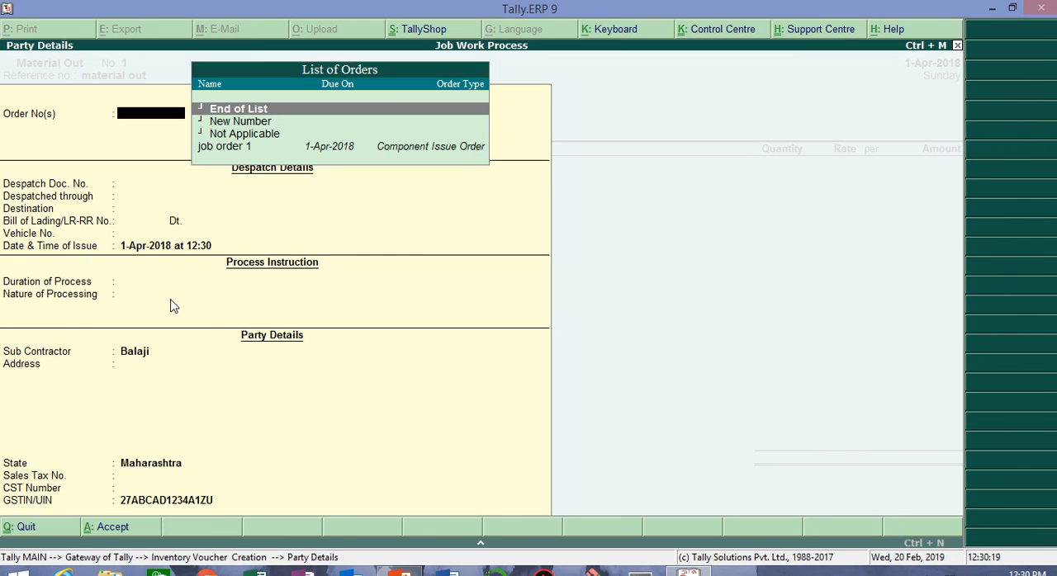
click(250, 151)
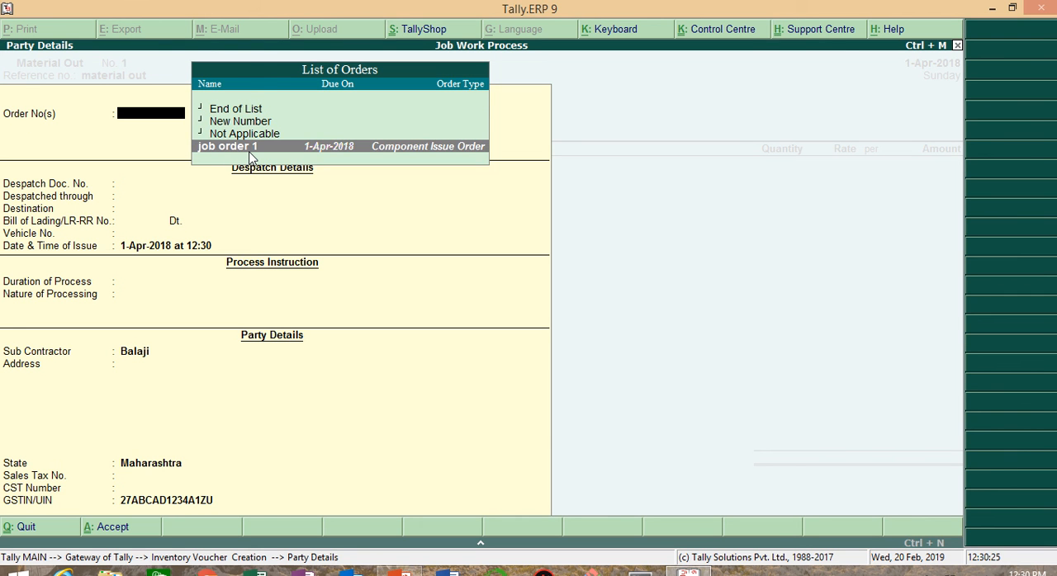
key(Return)
Step: Accept the despatch and party details, and set the Material Out destination location to Job Work Godown
key(Return)
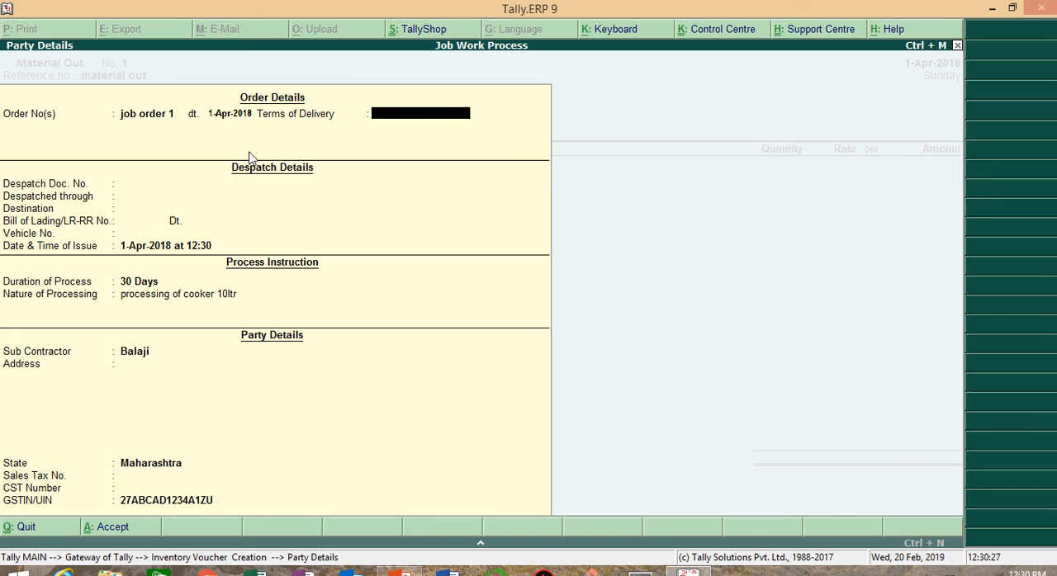
key(Return)
key(Return)
key(Return)
key(Return)
key(Return)
key(Return)
key(Return)
key(Return)
key(Return)
key(Return)
key(Return)
key(Return)
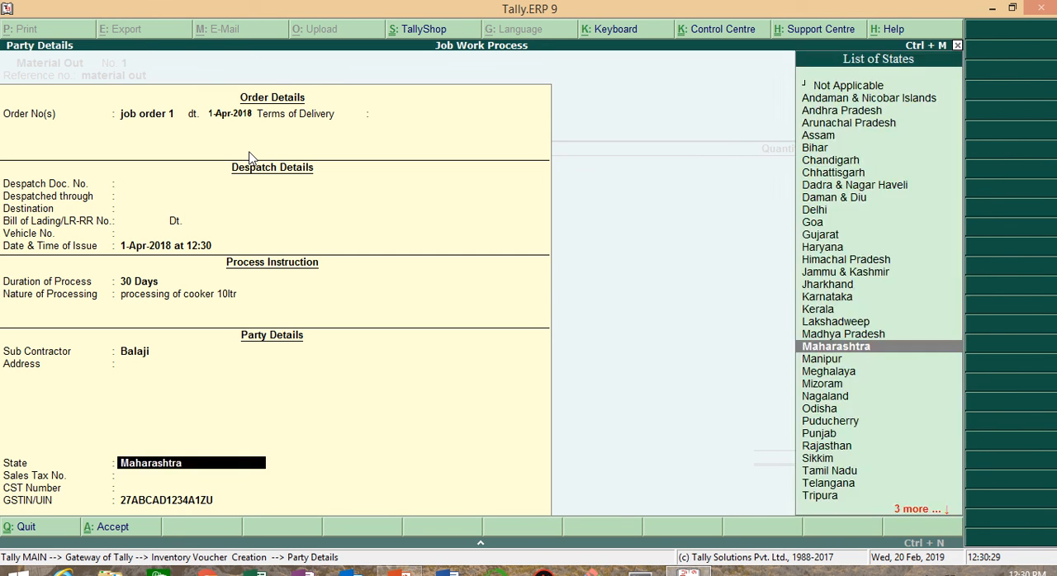
key(Return)
key(Return)
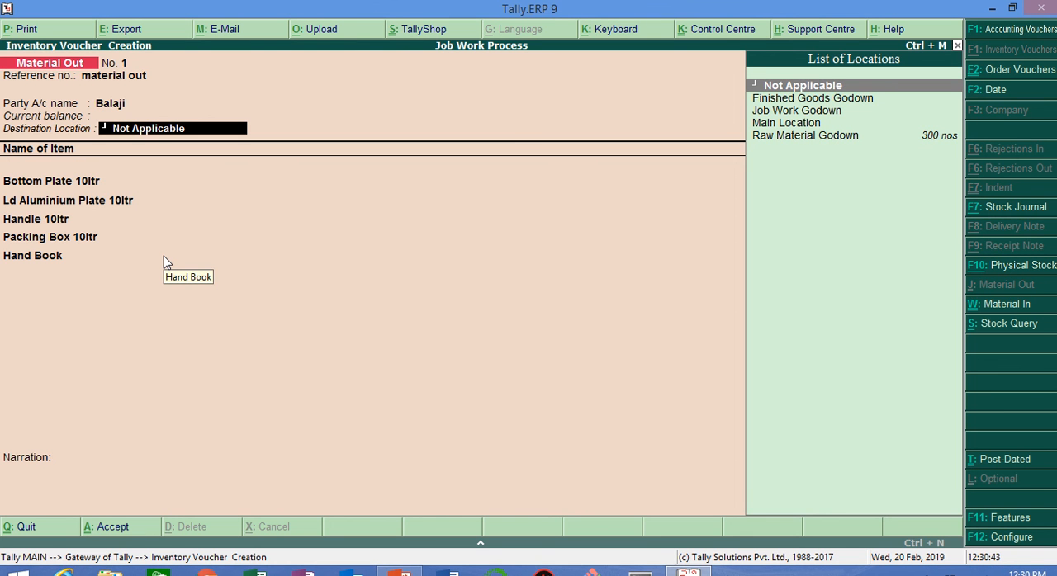
key(Down)
key(Down)
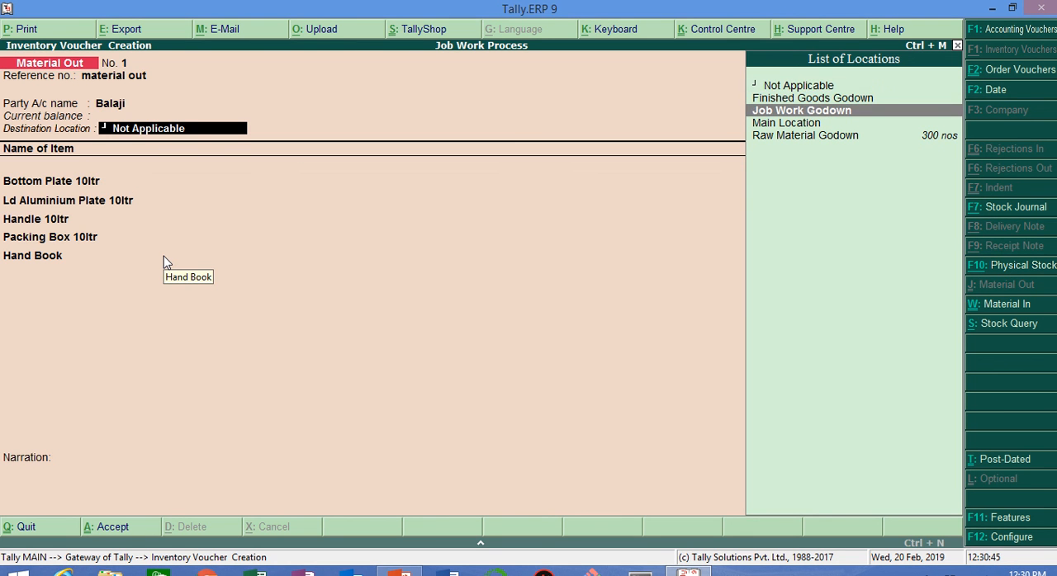
key(Return)
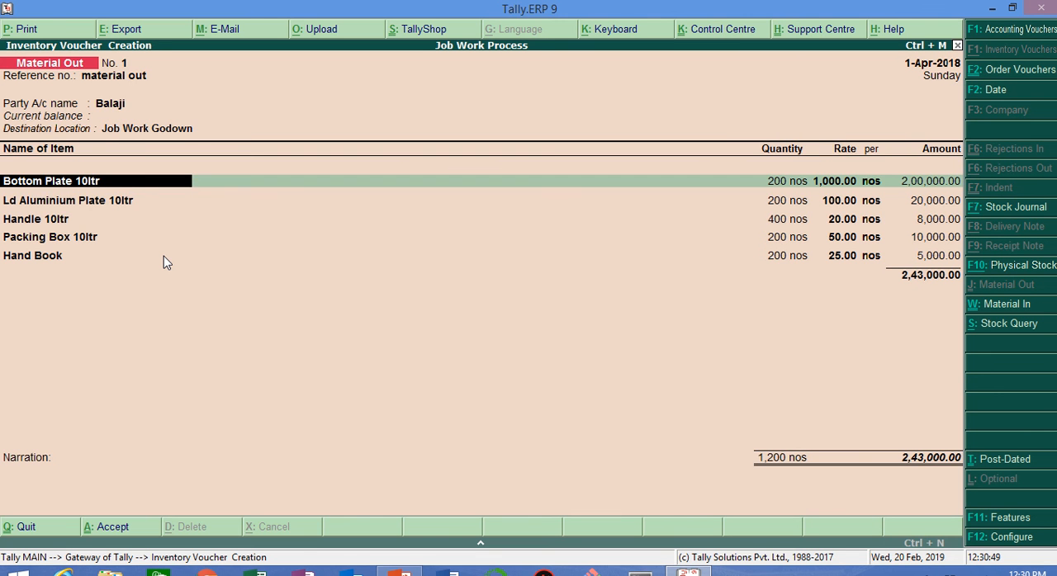
Step: Allocate 200 nos of Bottom Plate 10ltr from Raw Material Godown at rate 1,000 and save the Material Out voucher
key(Return)
key(Return)
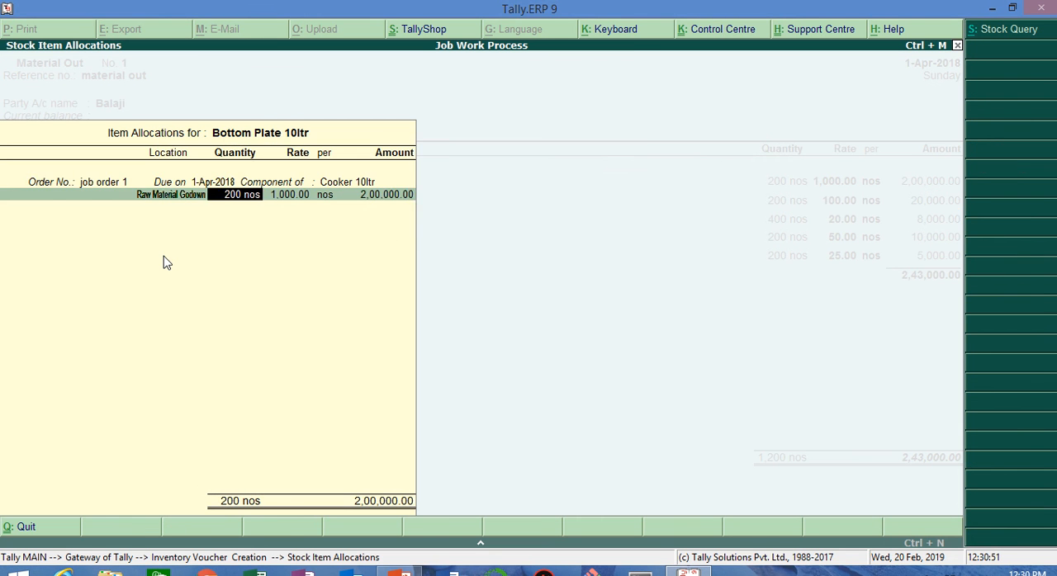
key(Return)
key(Return)
key(Return)
key(Return)
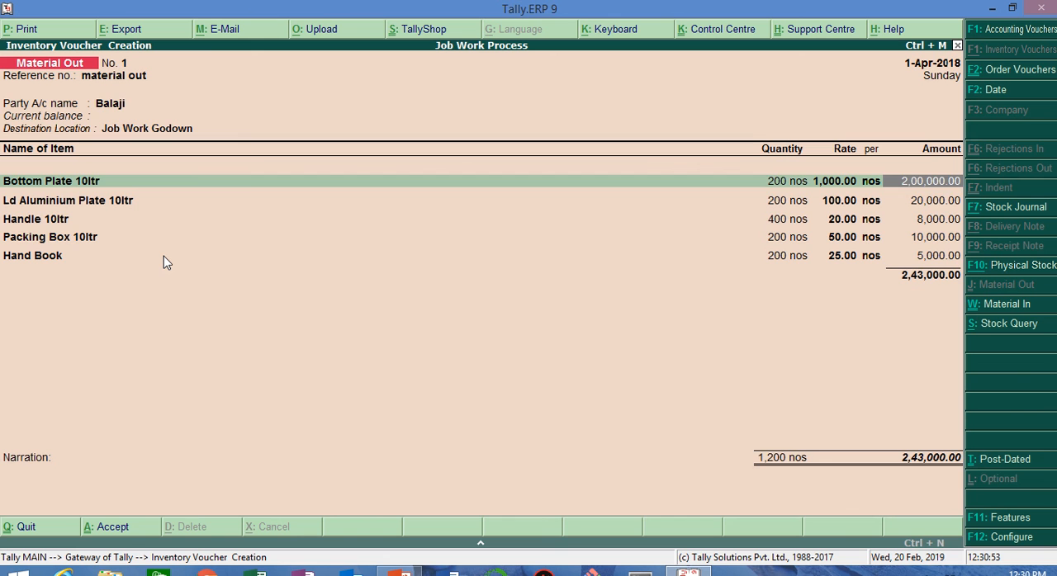
key(ctrl+a)
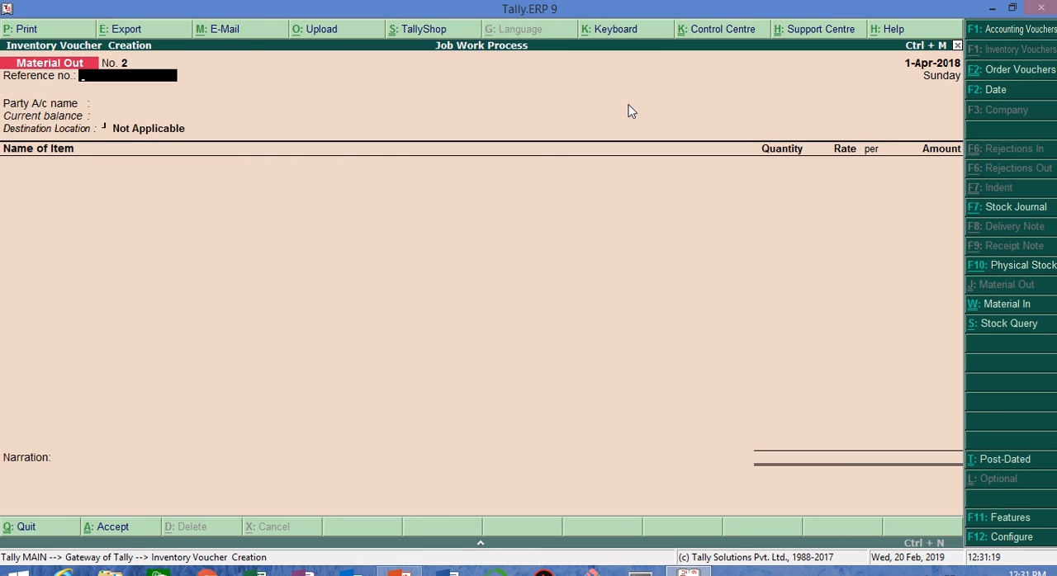
mouse_move(474, 7)
click(422, 43)
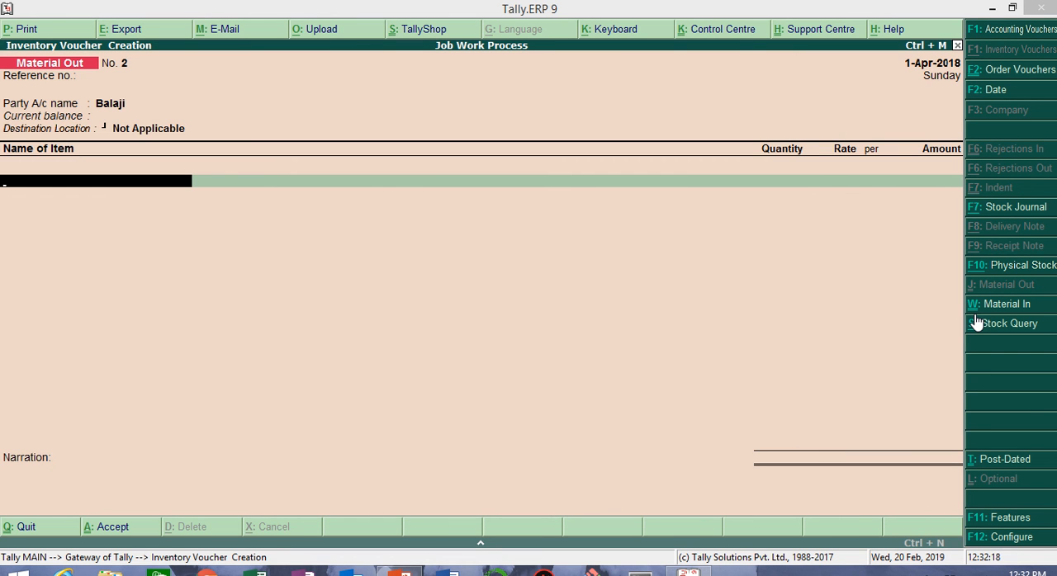
click(582, 336)
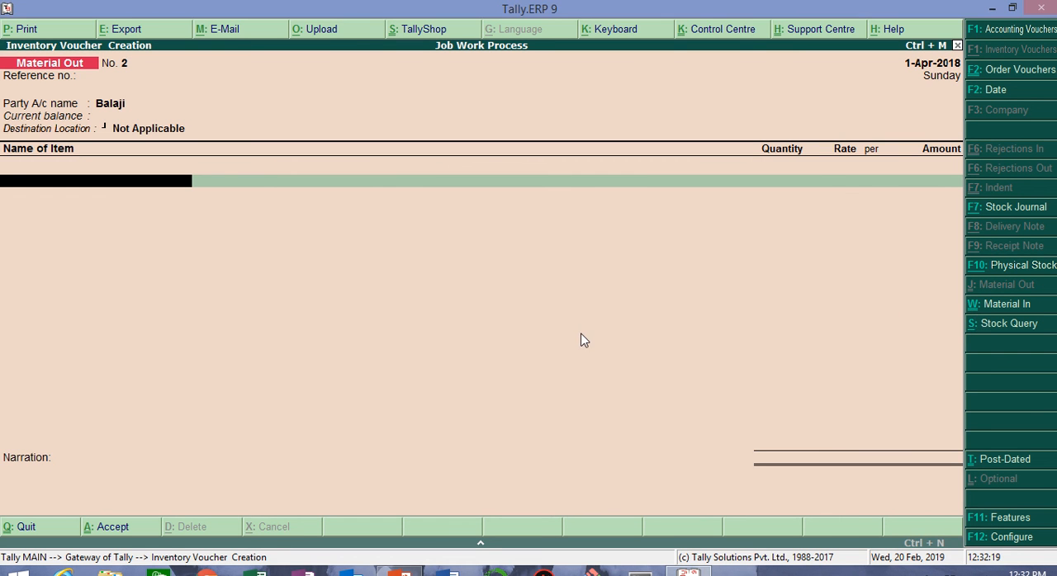
Step: Start a Material In voucher for the party Balaji and link it to job order 1
click(1007, 305)
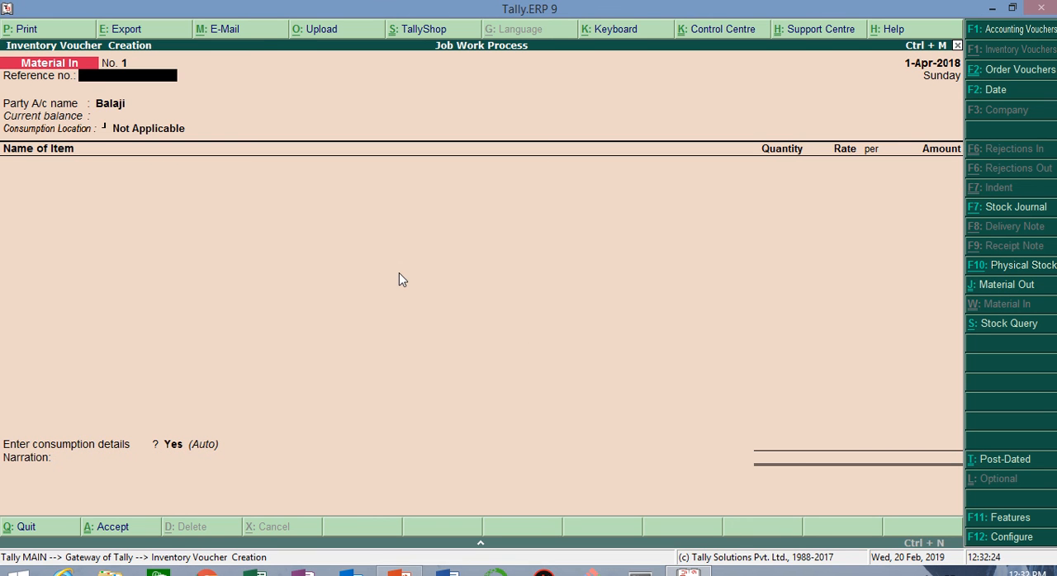
key(Return)
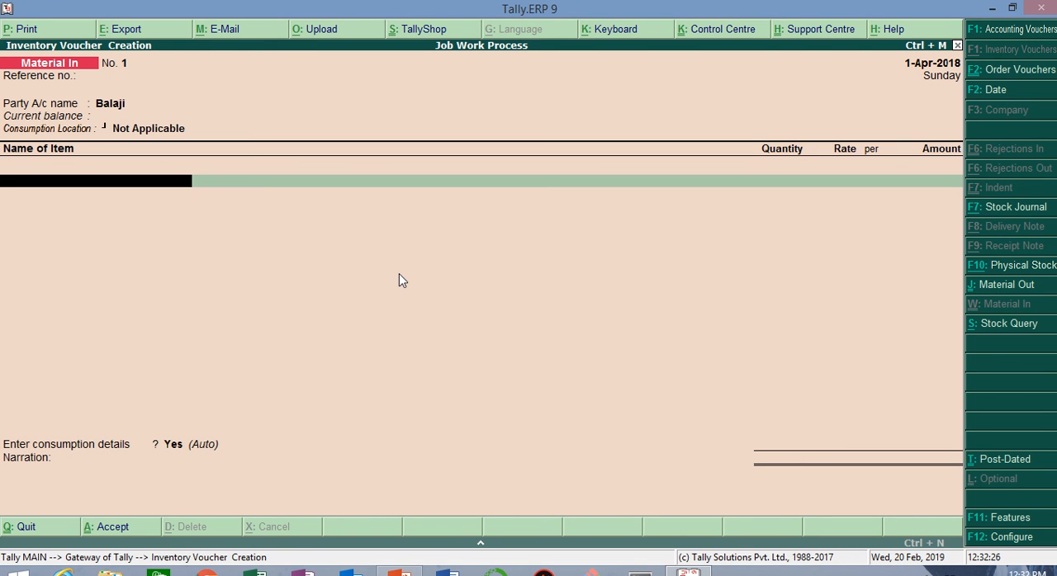
key(Escape)
key(n)
key(BackSpace)
key(BackSpace)
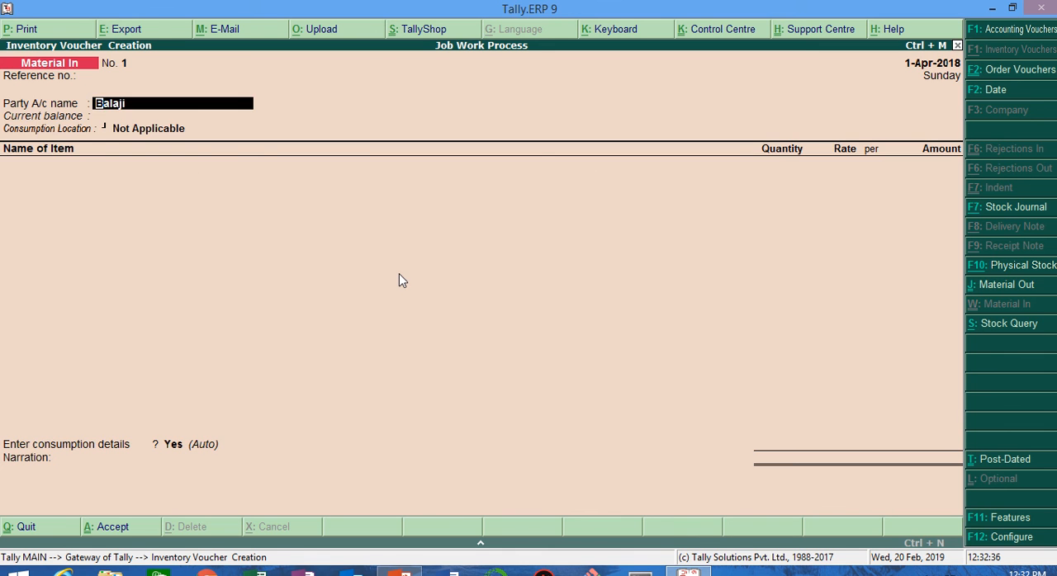
key(Return)
key(Down)
key(Down)
key(Down)
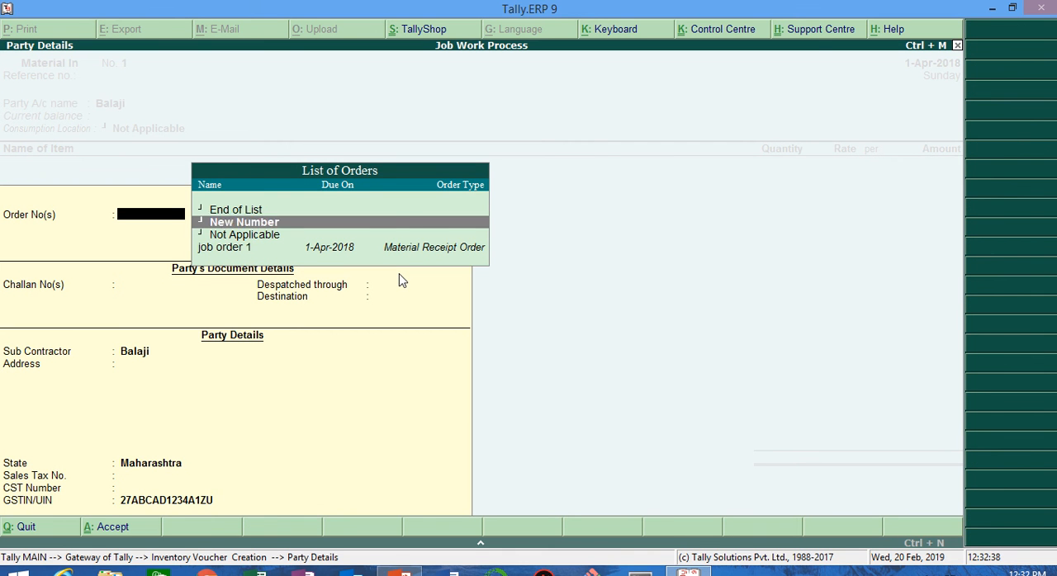
key(Return)
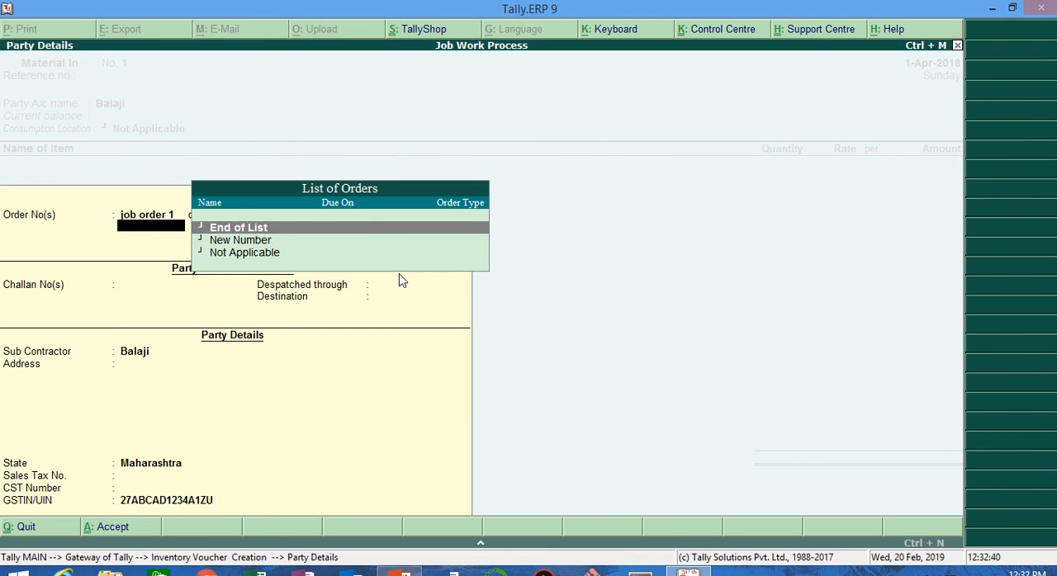
Step: Accept the receipt's party details and set the consumption location to Finished Goods Godown
key(Return)
key(Return)
key(Return)
key(Return)
key(Return)
key(Return)
key(Return)
key(Return)
key(Return)
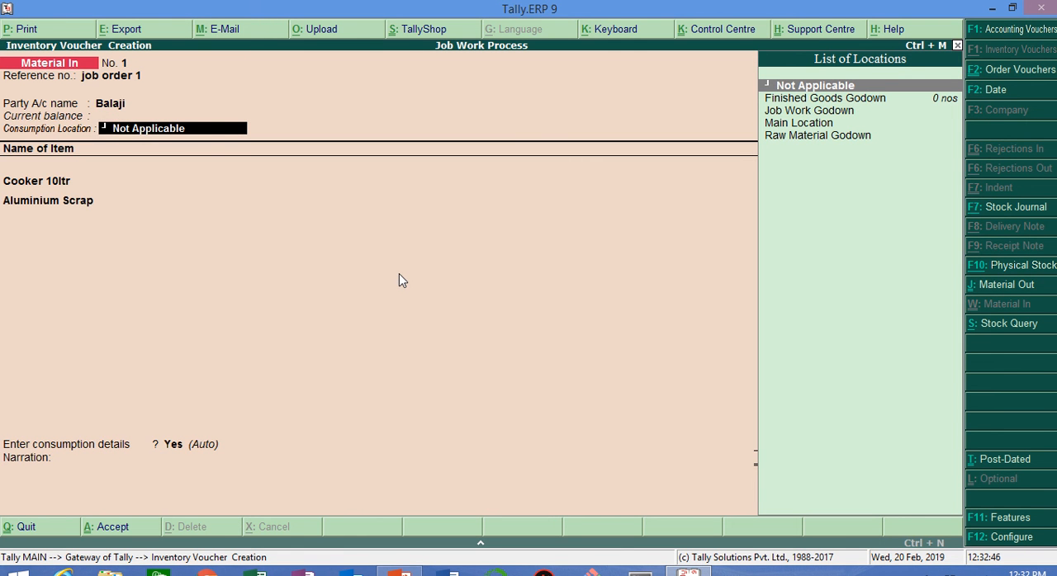
key(Down)
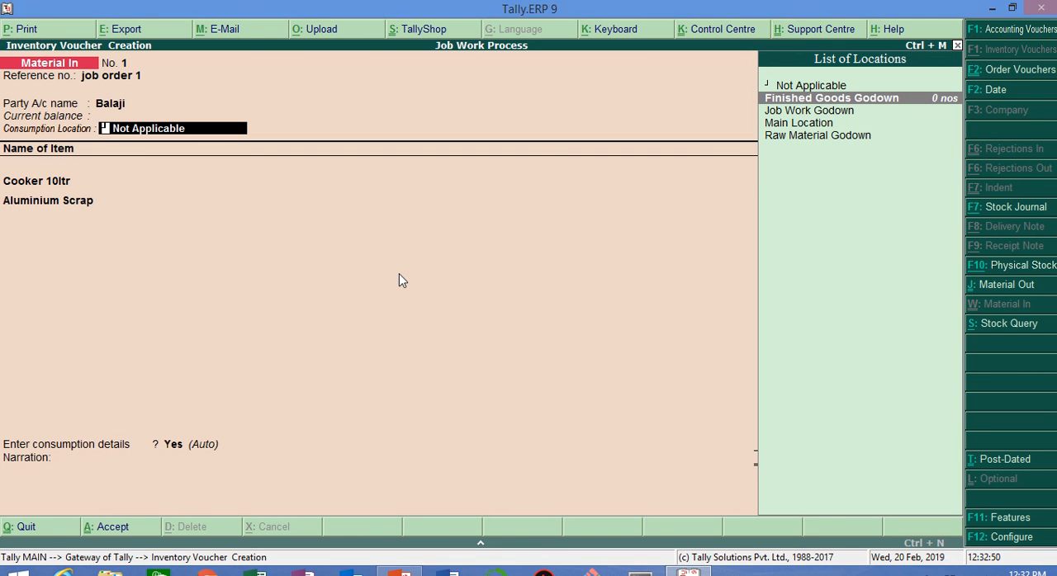
key(Return)
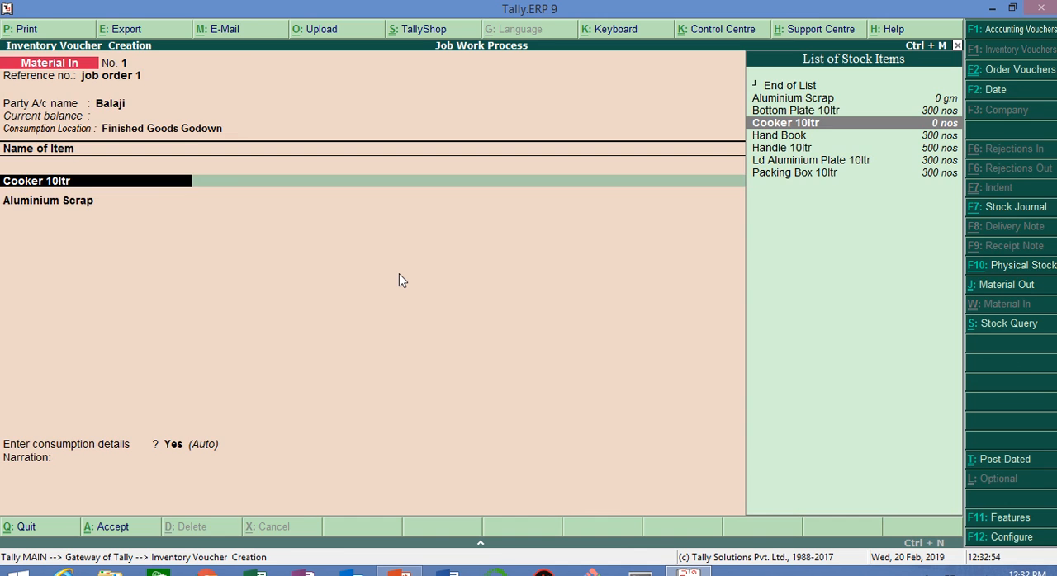
Step: Allocate 200 nos of Cooker 10ltr to Finished Goods Godown as primary item, with the Cooker 10ltr BoM and job order 1
key(Return)
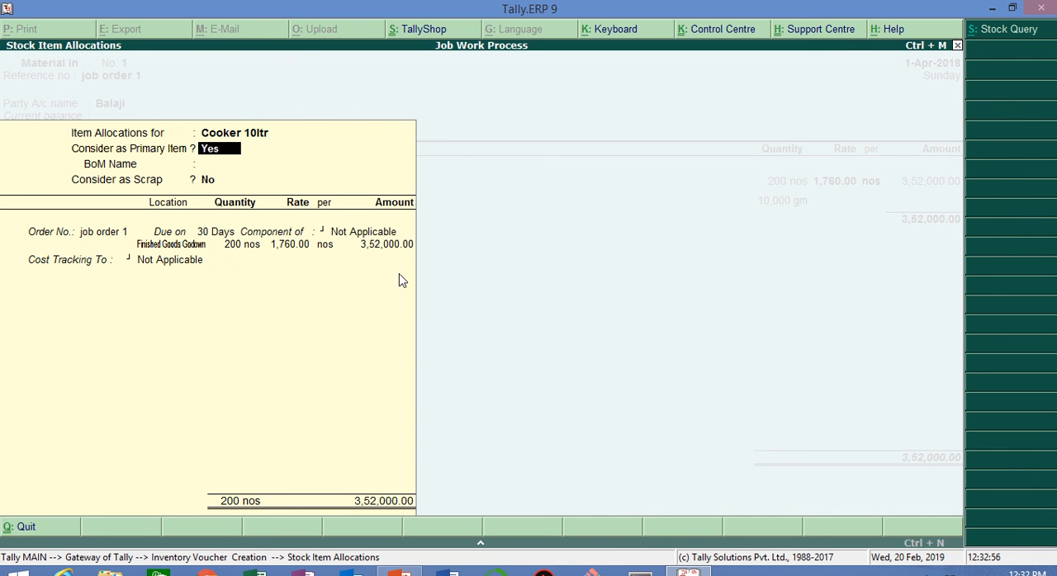
key(Return)
key(Down)
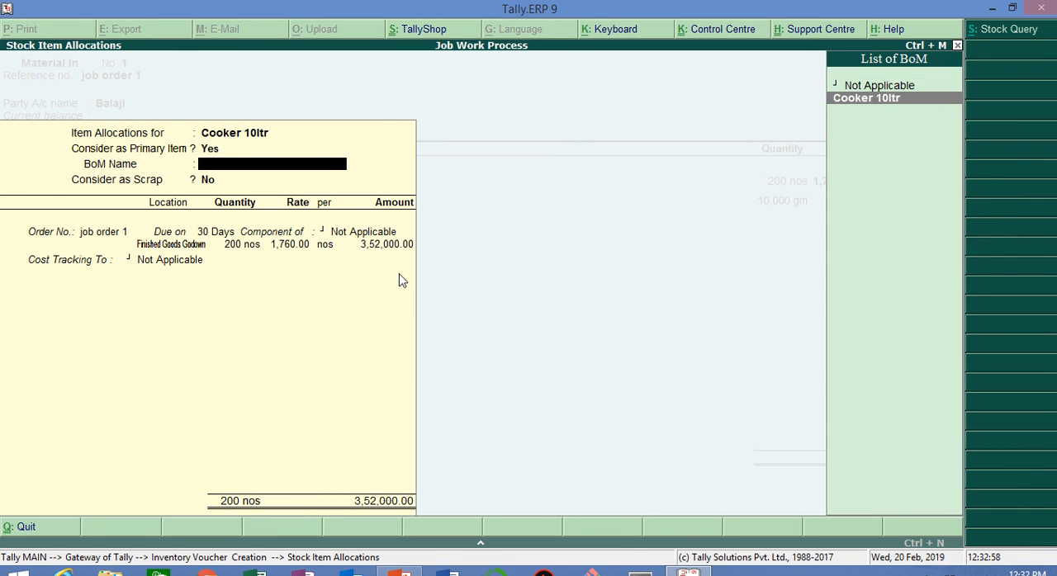
key(Return)
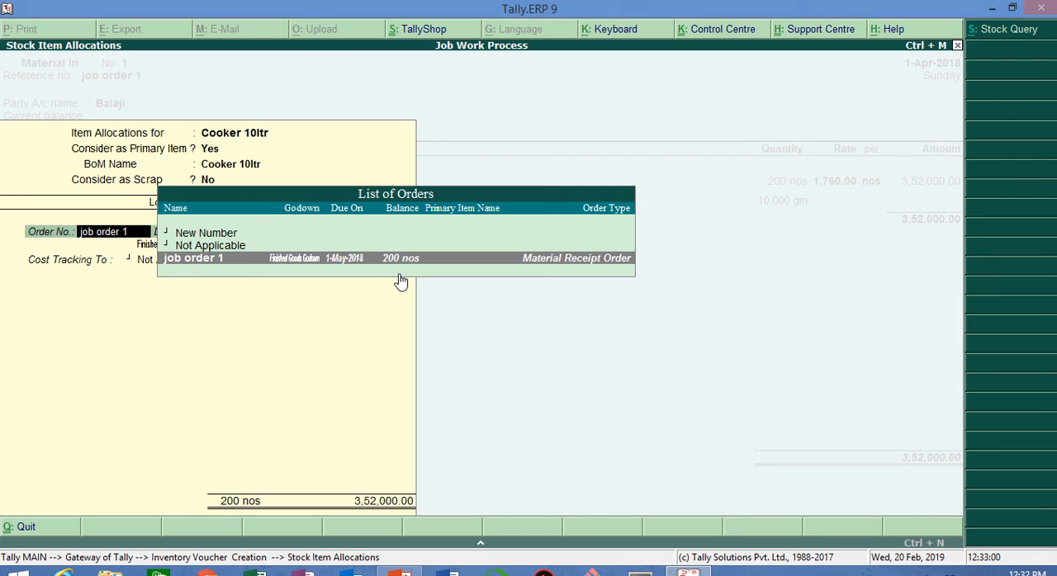
key(Return)
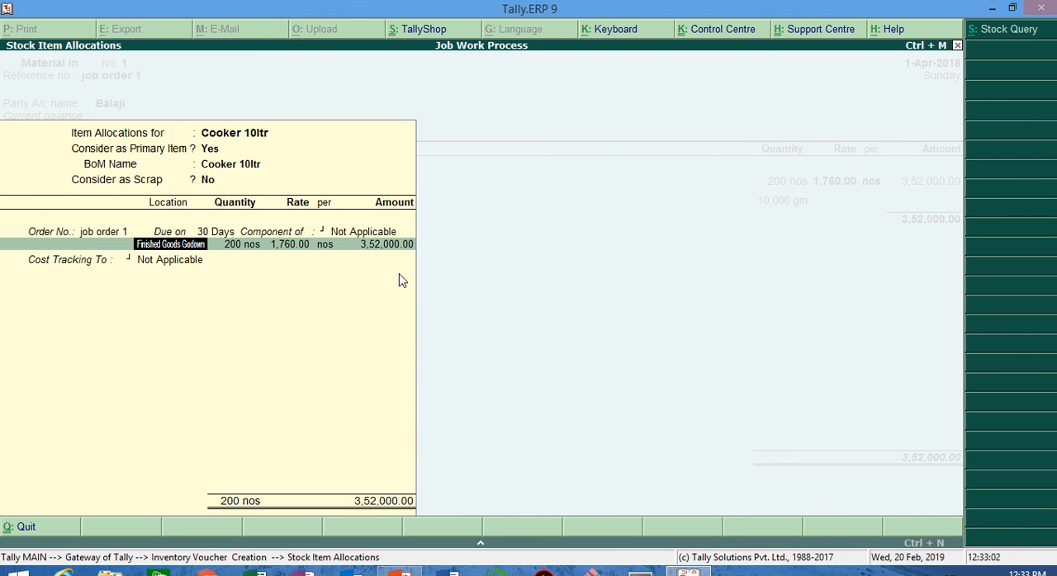
key(Return)
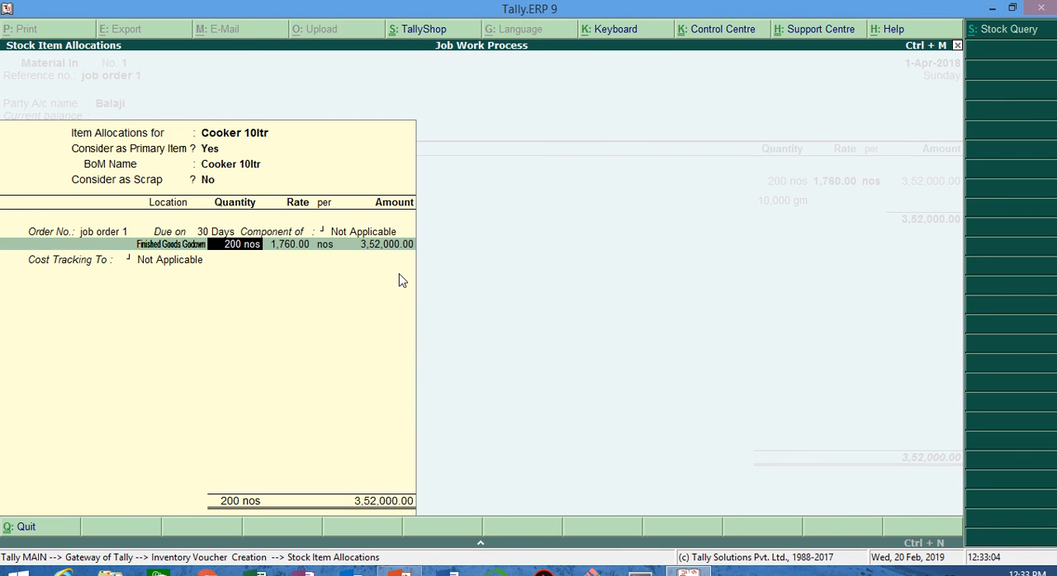
key(Return)
key(Return)
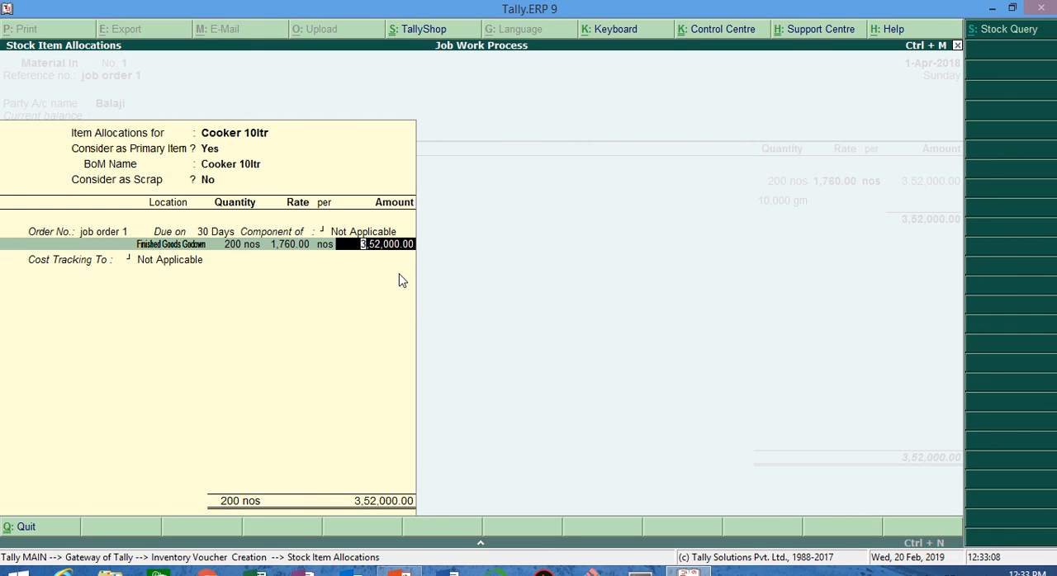
Step: Track the cooker's cost to Traking 1 and finish its item allocation
key(Return)
key(Down)
key(Down)
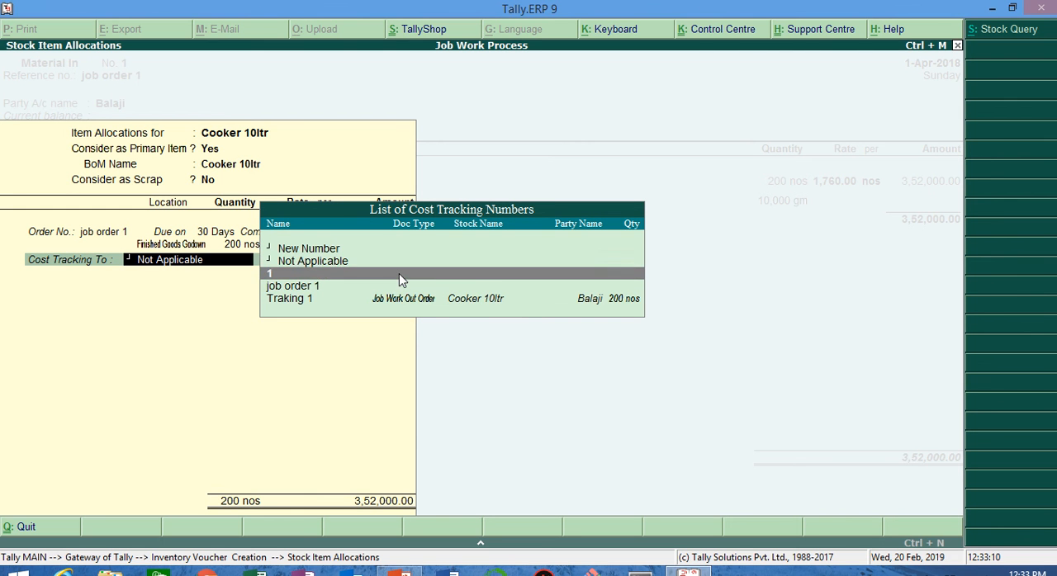
key(Down)
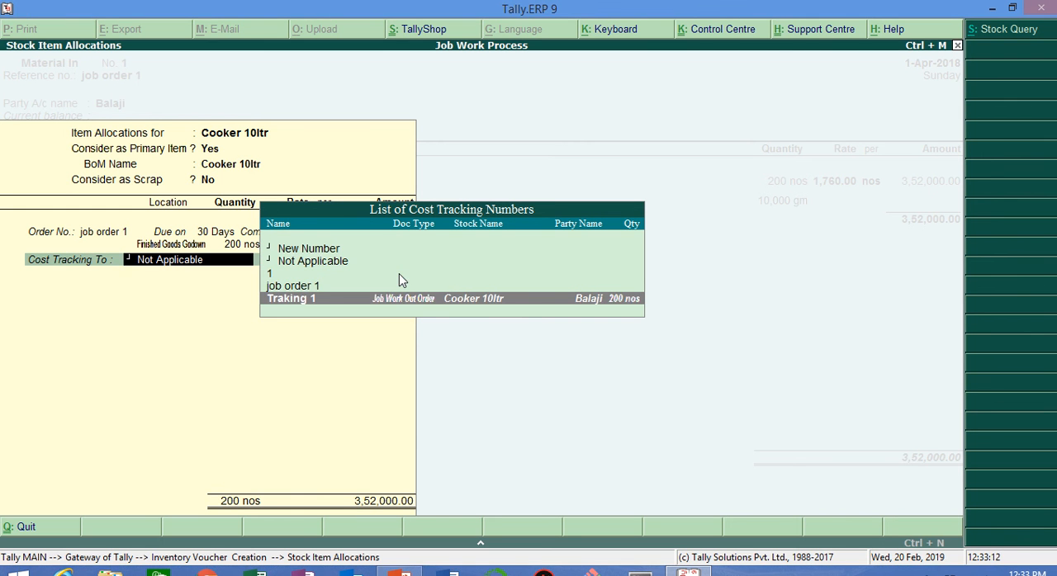
key(Return)
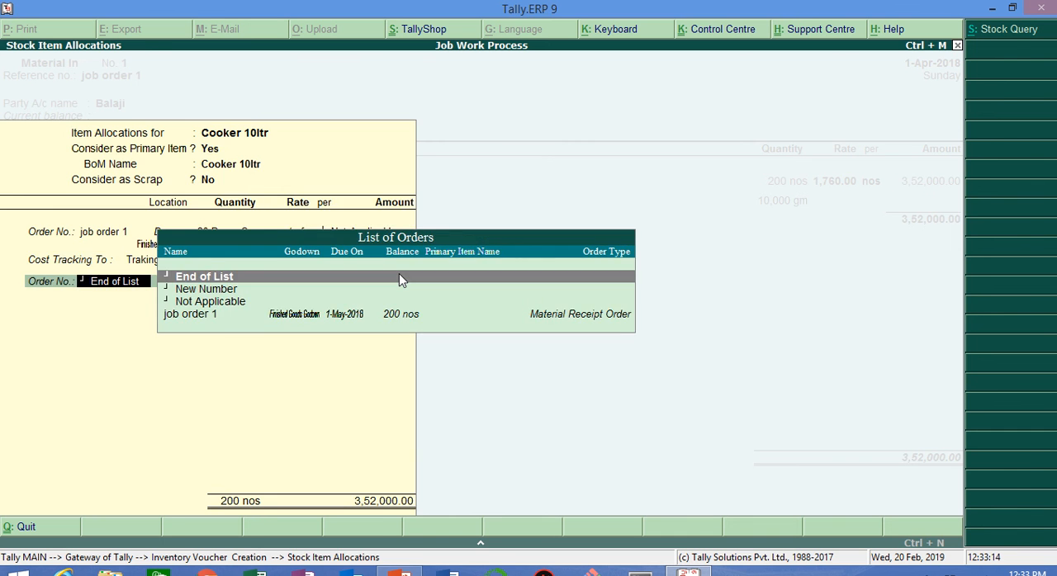
key(Return)
Step: Allocate 10,000 gm of Aluminium Scrap to Raw Material Godown under job order 1, keeping Consider as Scrap as No
key(Return)
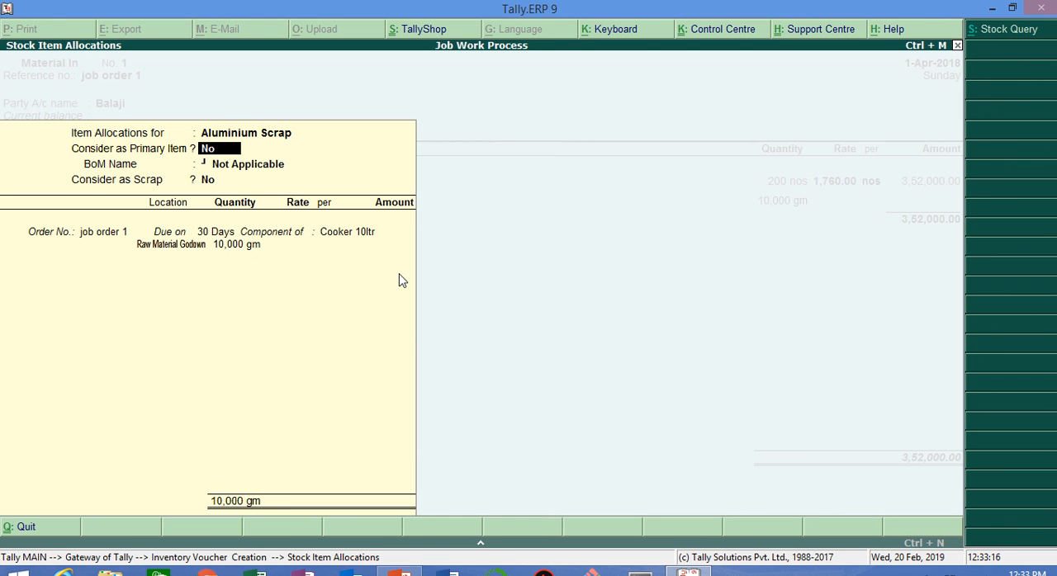
key(Return)
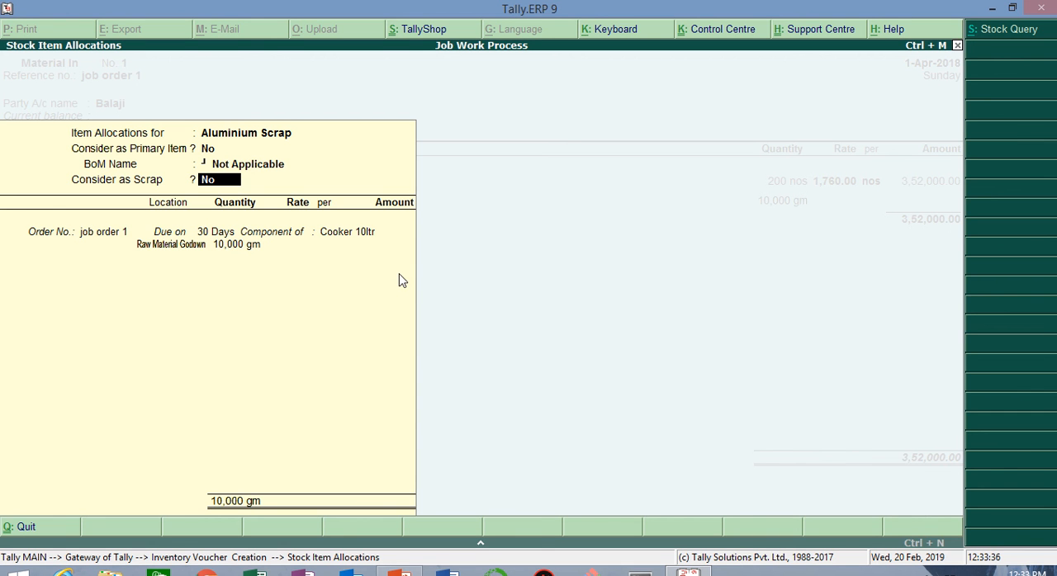
key(Return)
key(Return)
key(Return)
key(Return)
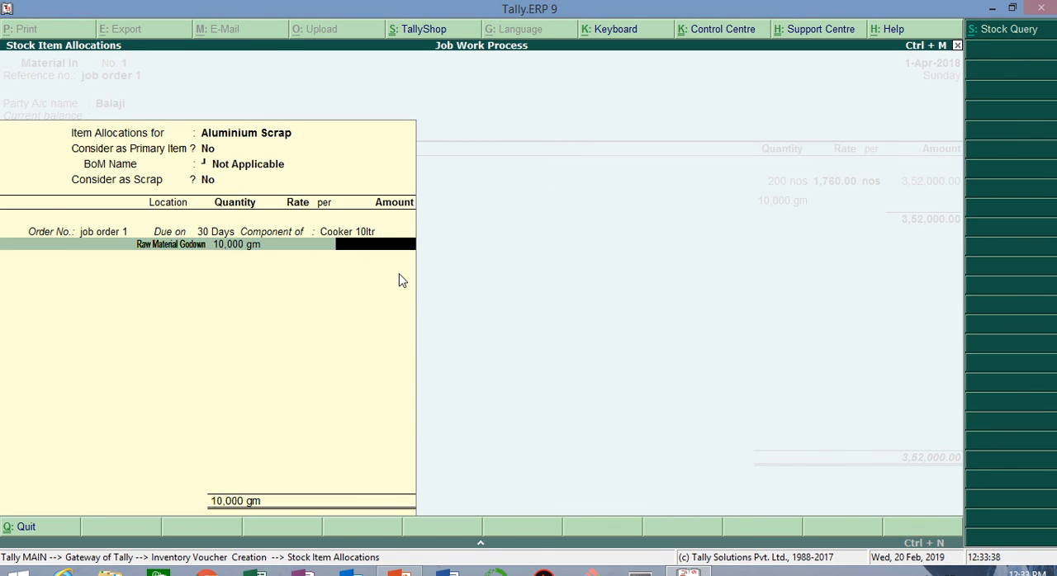
key(Return)
Step: Keep consumption details set to Yes, leave the narration blank, and save the Material In voucher
key(Return)
key(Return)
key(Return)
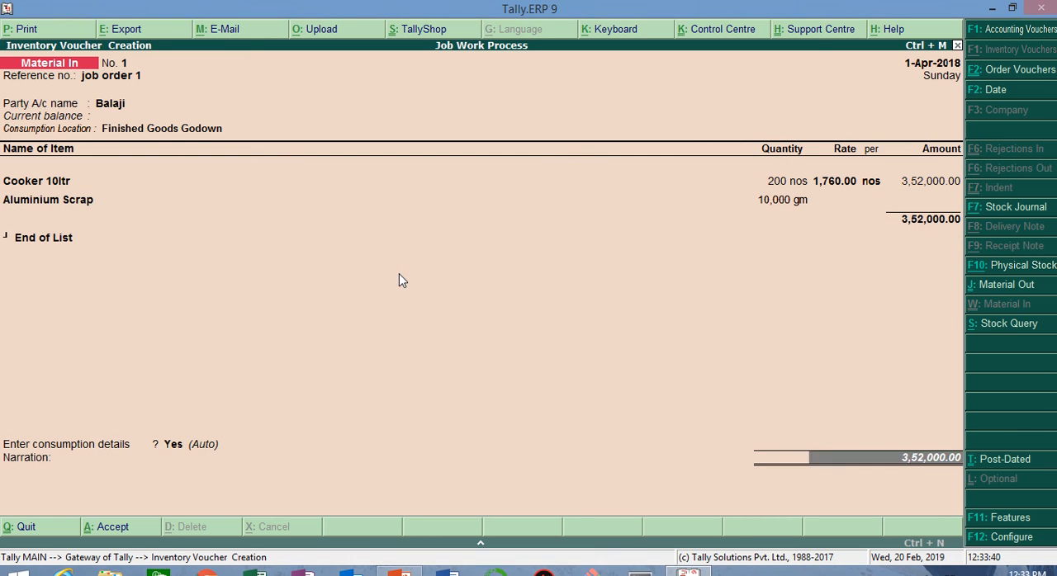
key(Return)
key(Return)
key(Return)
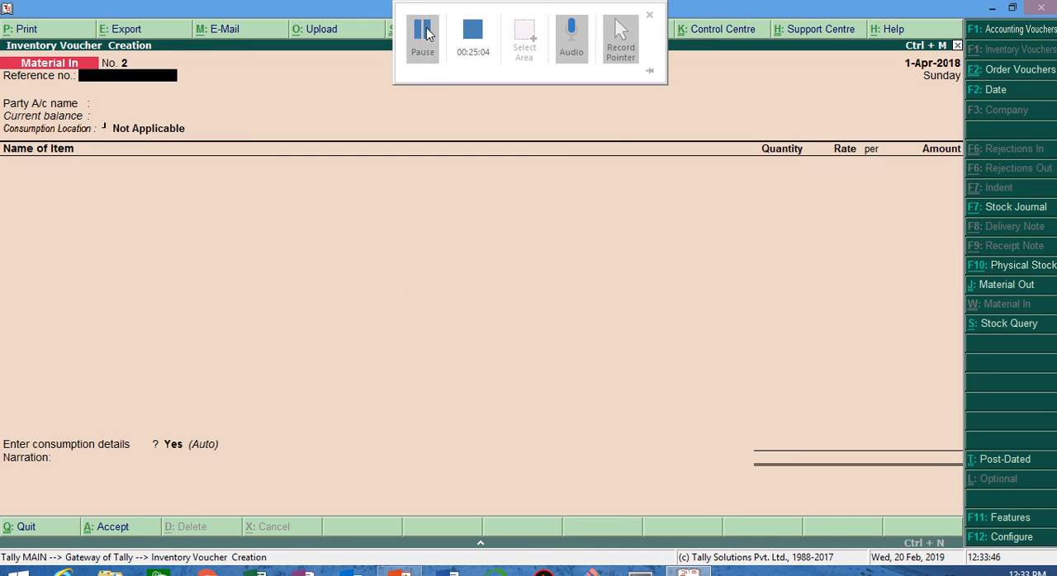
double_click(385, 8)
click(422, 33)
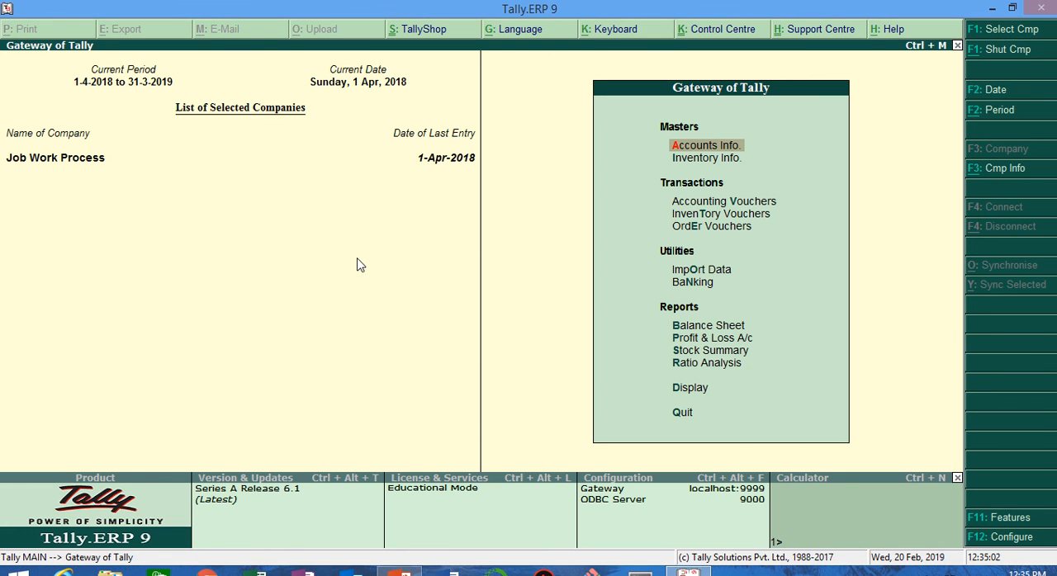
Step: Start a new purchase voucher with supplier invoice number "labour charges bill" and invoice date 1-Apr-2018
key(Down)
key(Down)
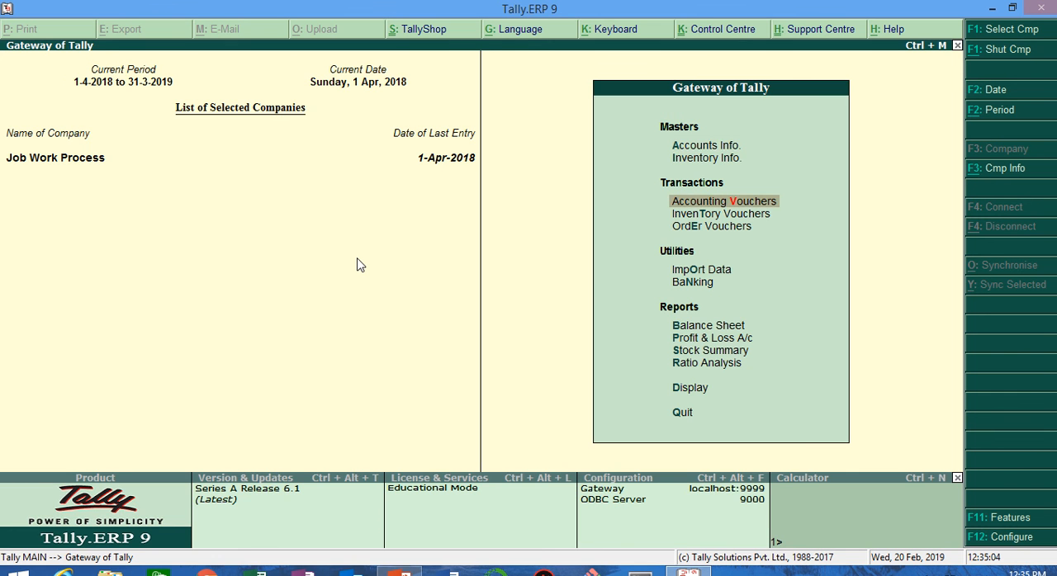
key(Return)
key(F9)
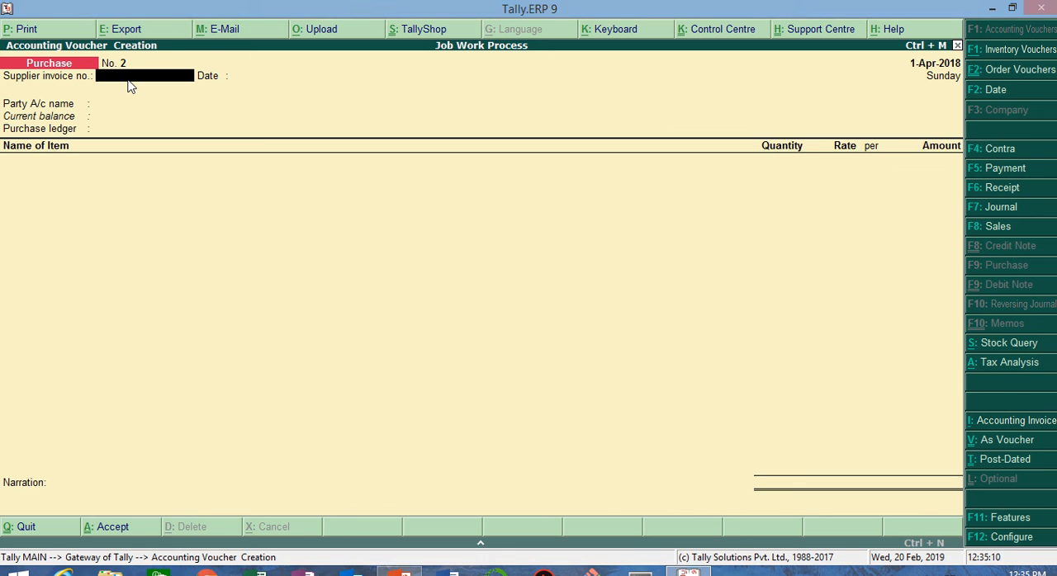
text(labp)
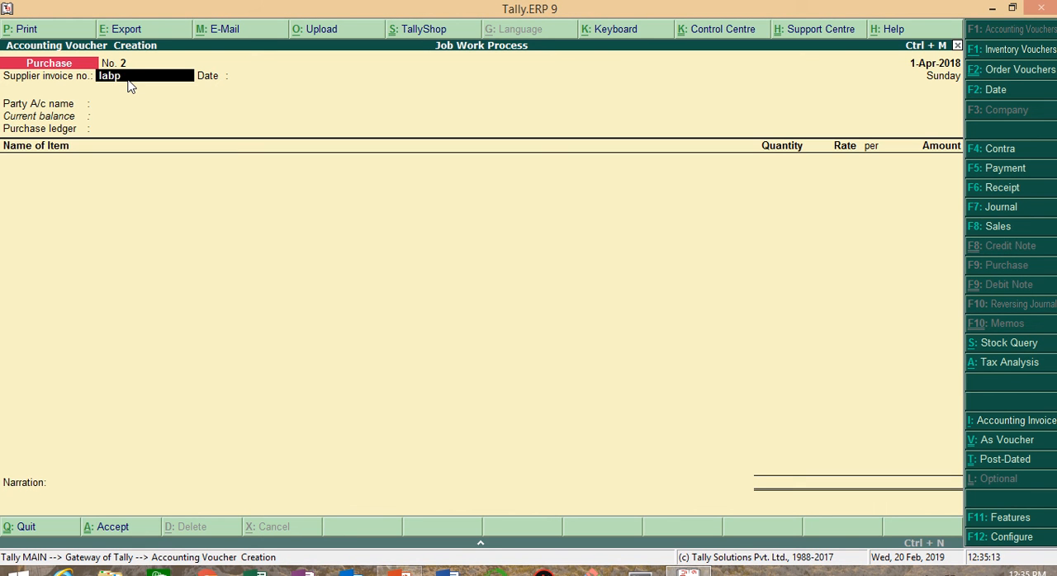
key(BackSpace)
text(our charges bill)
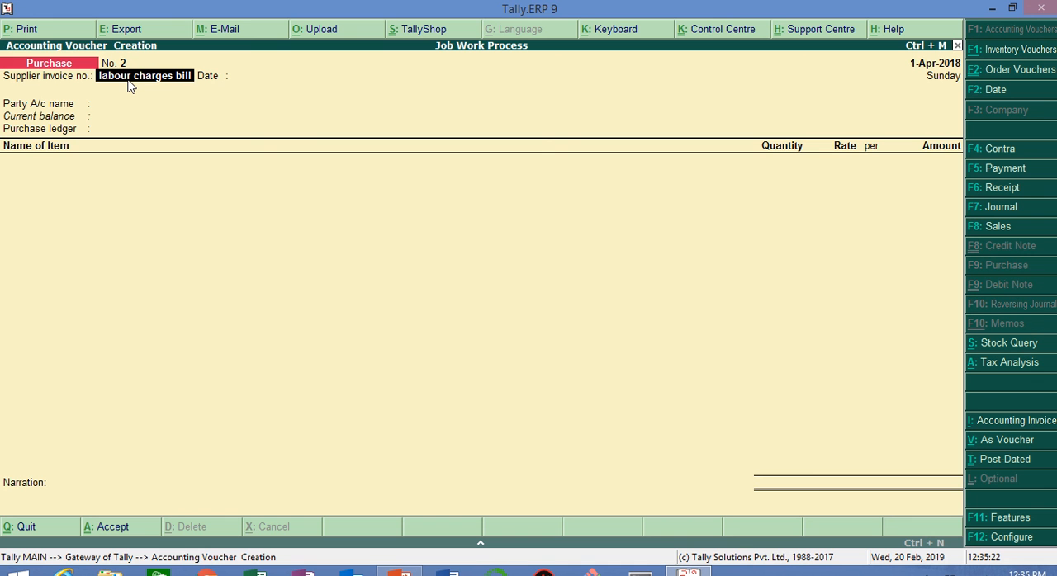
key(Return)
key(Return)
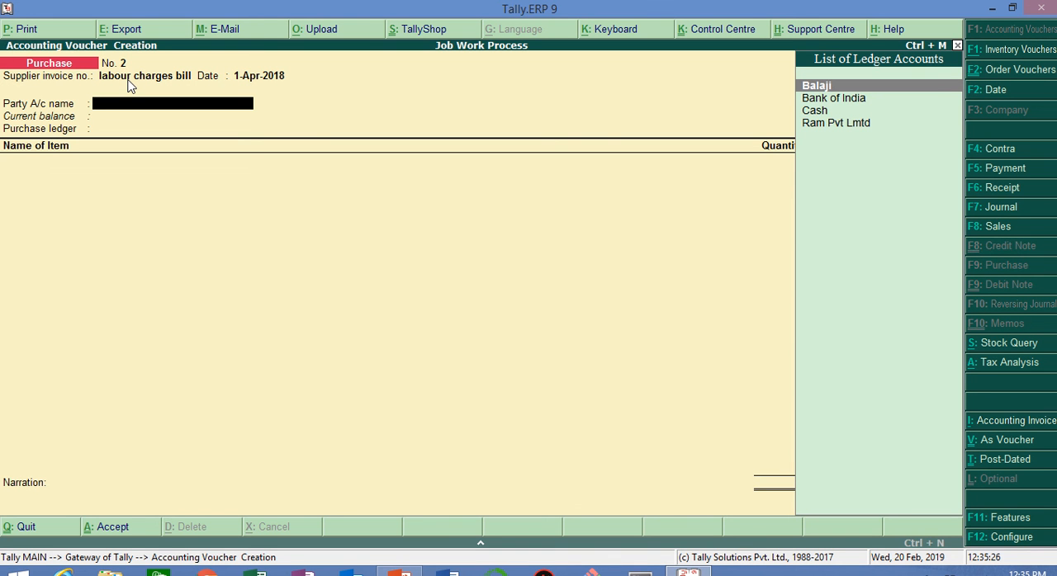
Step: Choose Balaji as the party account and switch the purchase voucher to accounting invoice mode
key(Return)
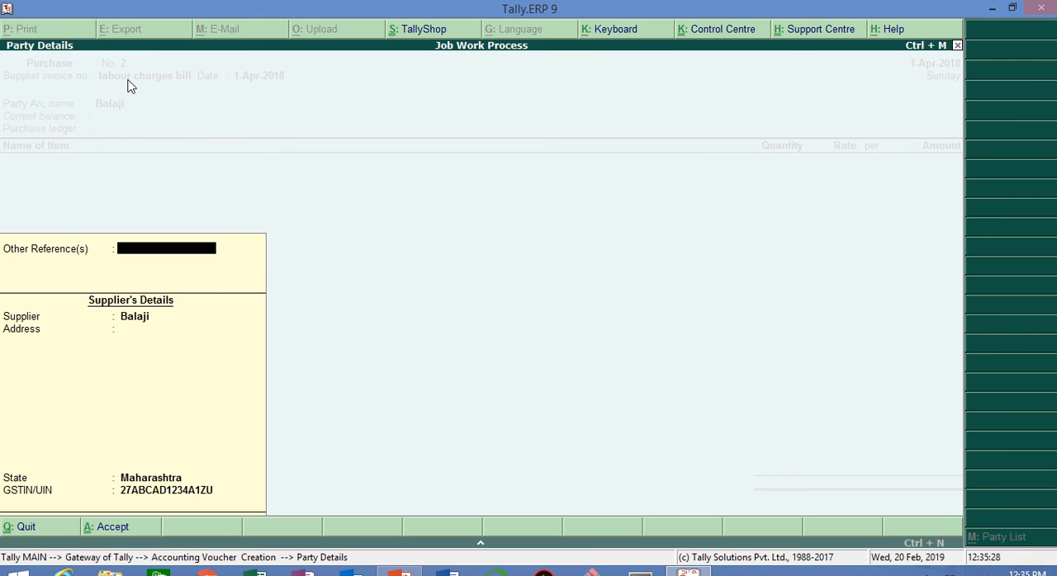
key(Escape)
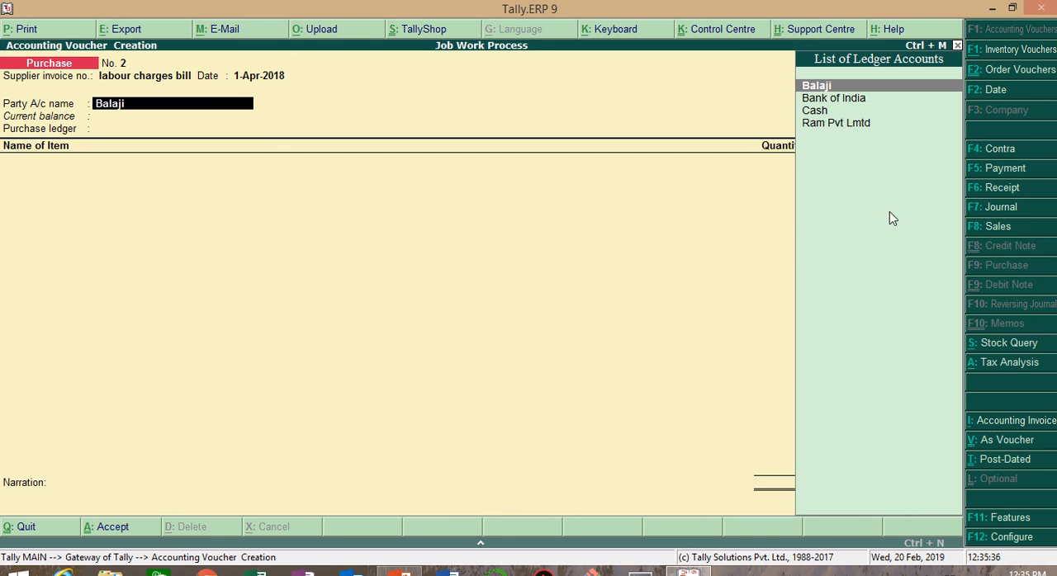
key(Return)
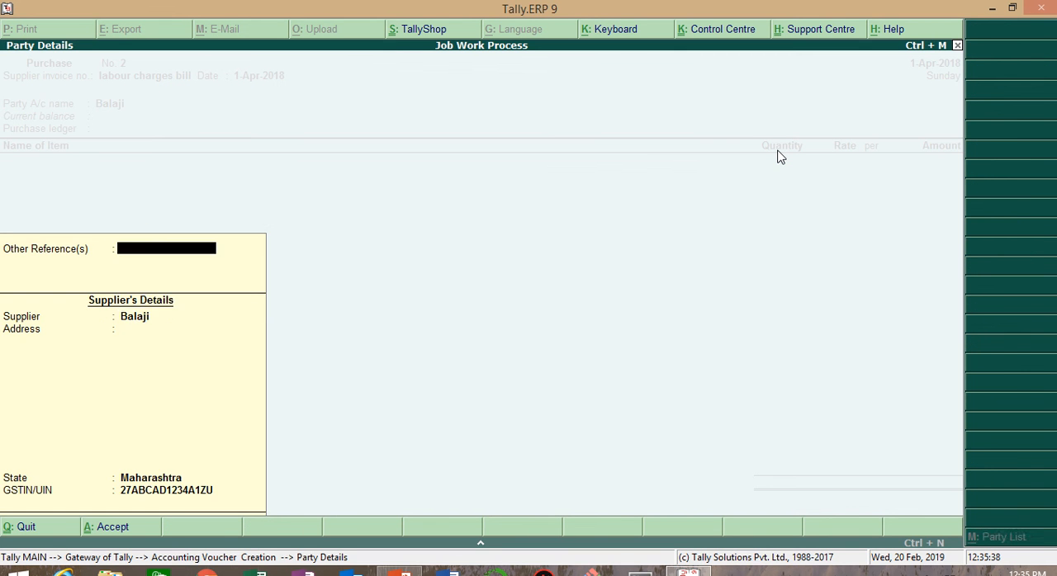
key(Return)
key(ctrl+a)
key(BackSpace)
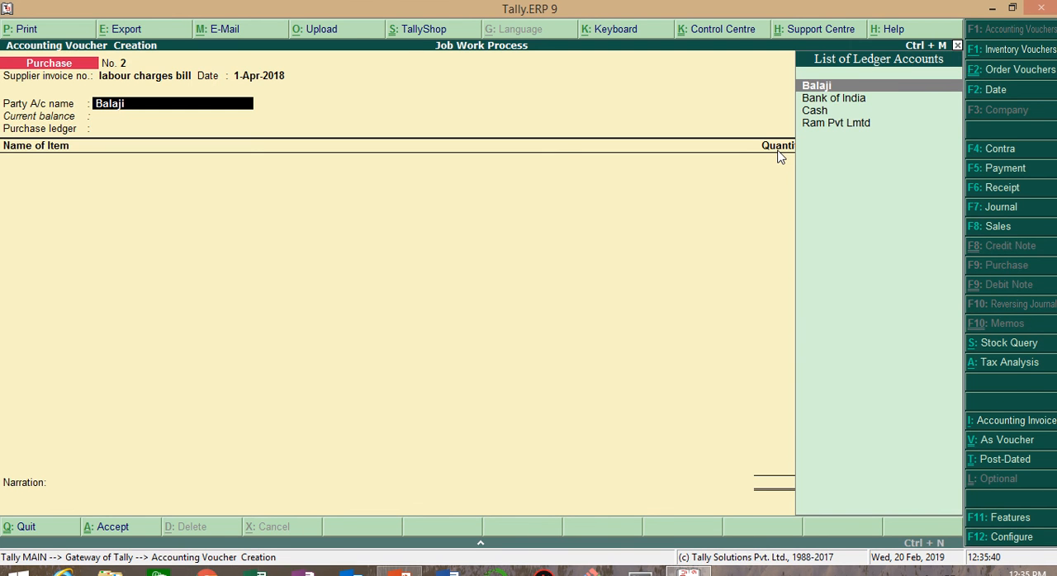
key(BackSpace)
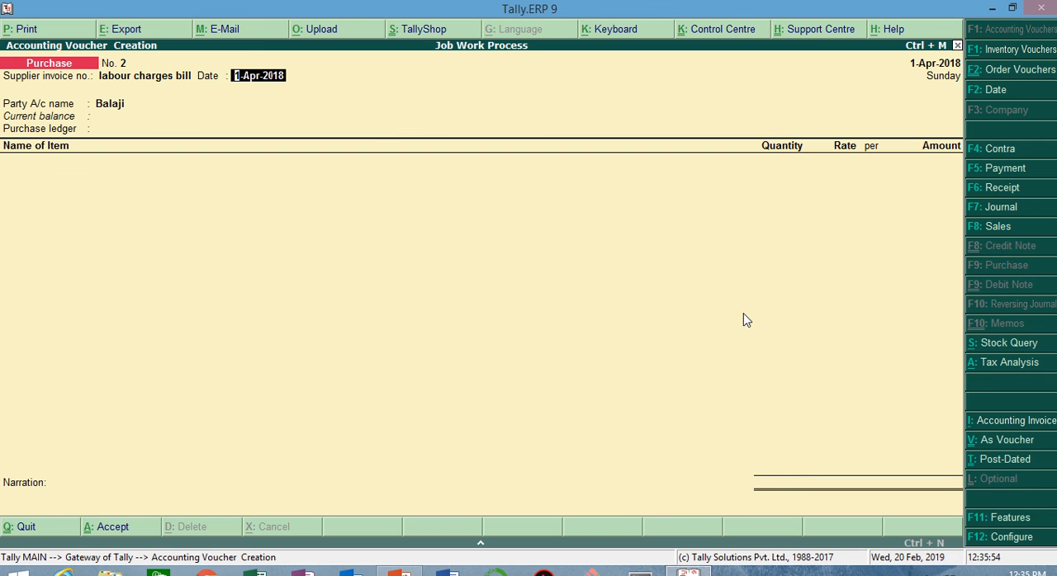
key(ctrl+v)
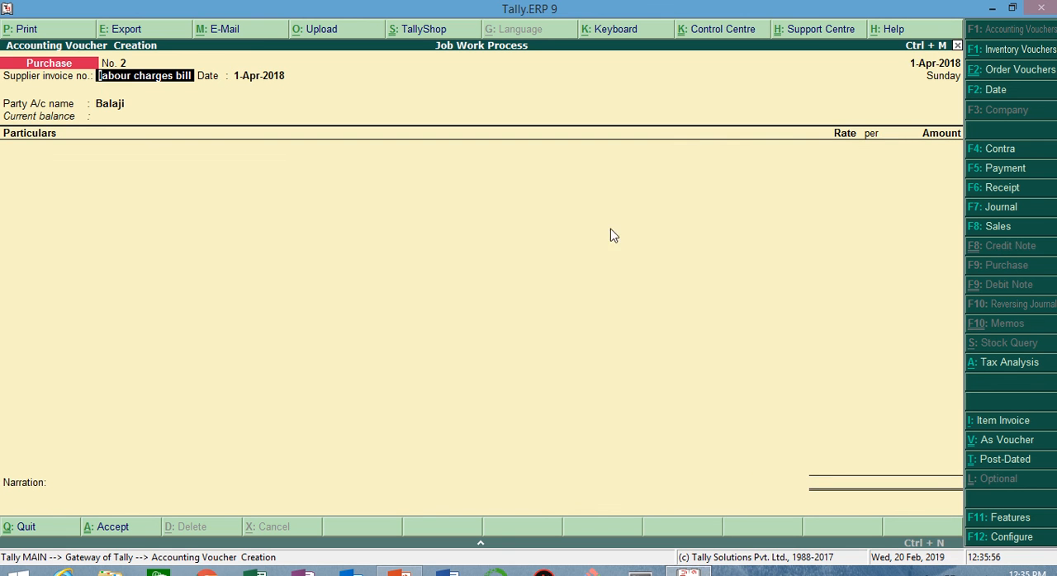
Step: Accept the invoice header and Balaji's supplier details to reach the ledger entries
key(Return)
key(Return)
key(Return)
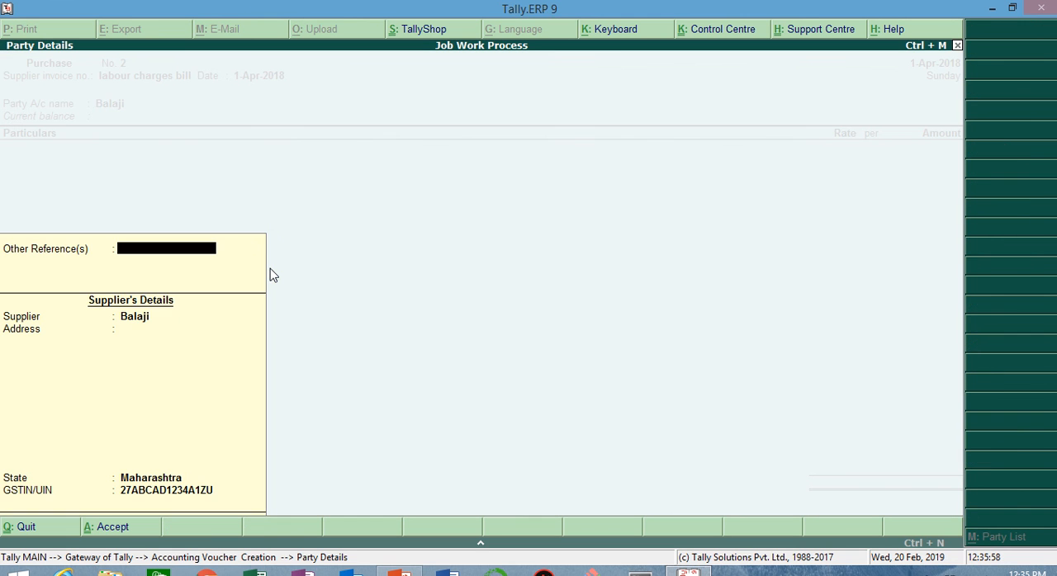
Step: Add the Job Work Charges ledger to the purchase invoice with an amount of 35,000
key(Return)
key(Return)
key(Return)
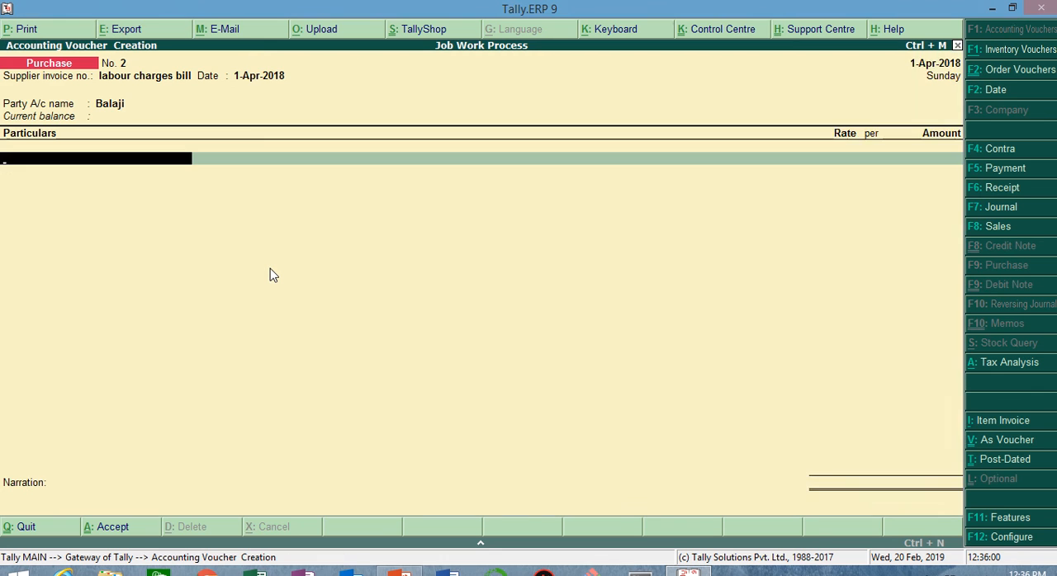
key(Down)
key(Down)
key(Return)
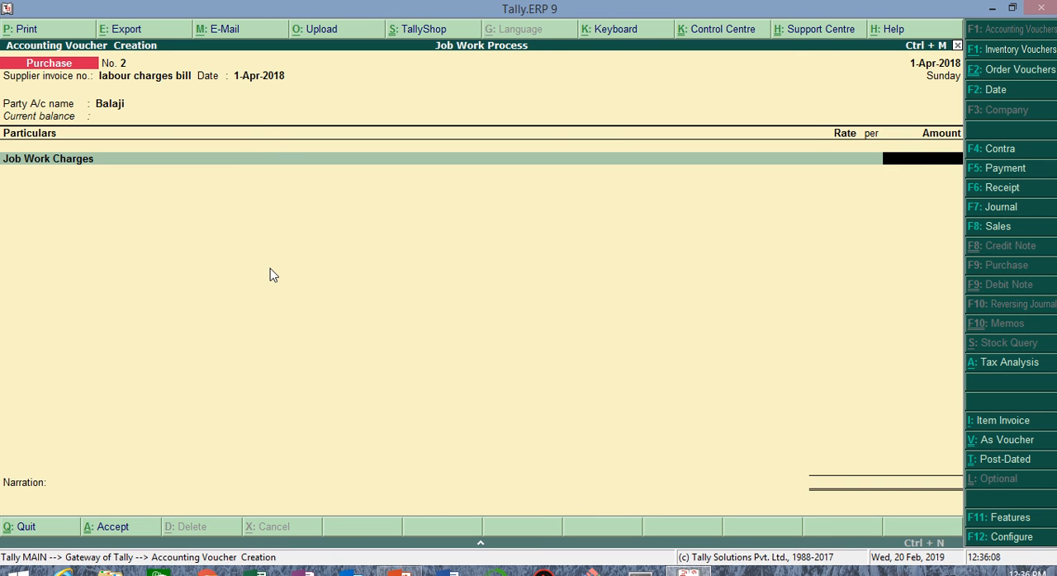
text(35000)
key(Return)
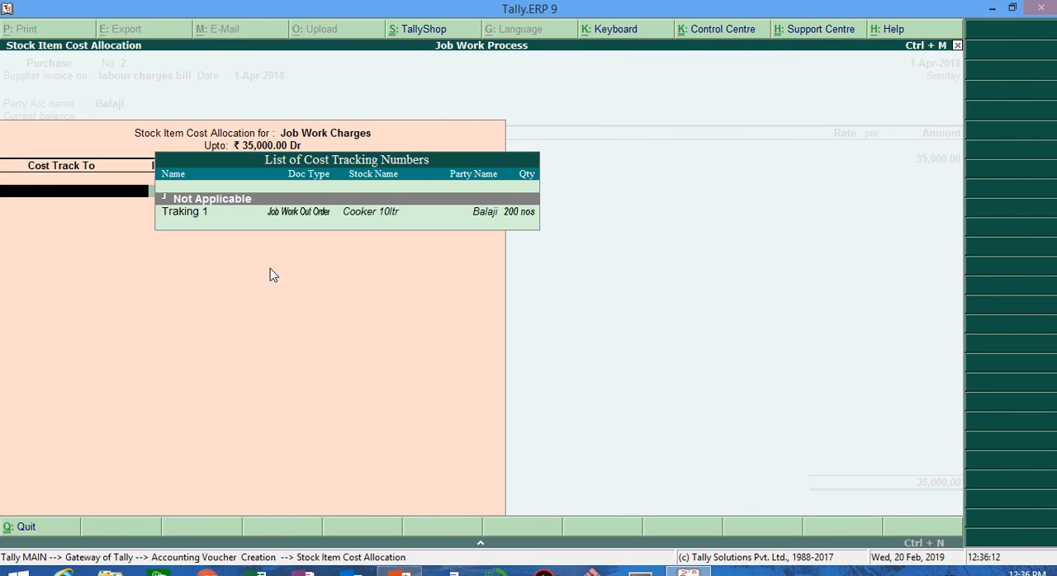
Step: Allocate the job work charges to Traking 1 for 200 nos of Cooker 10ltr
key(Down)
key(Return)
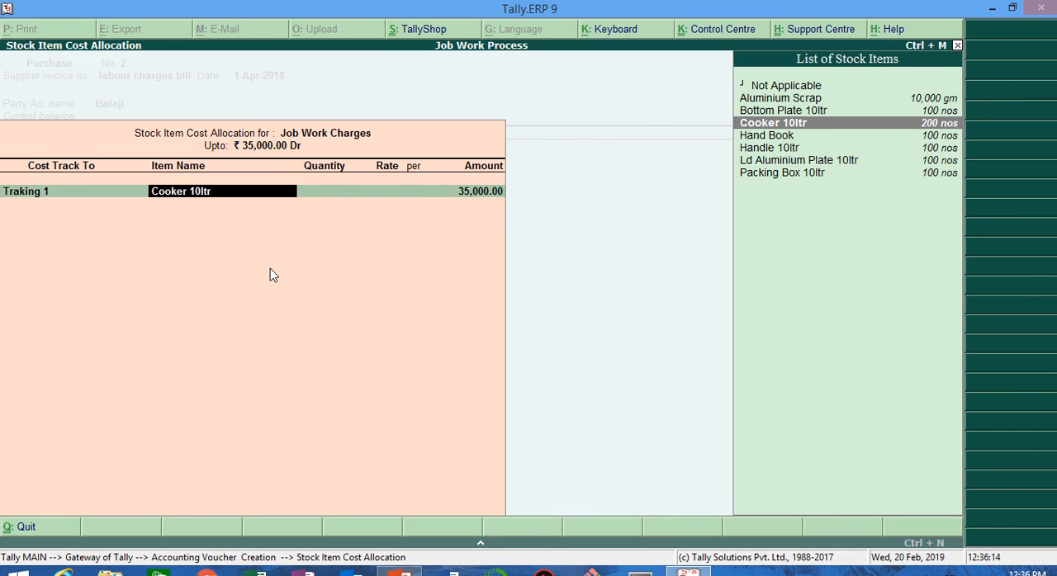
key(Return)
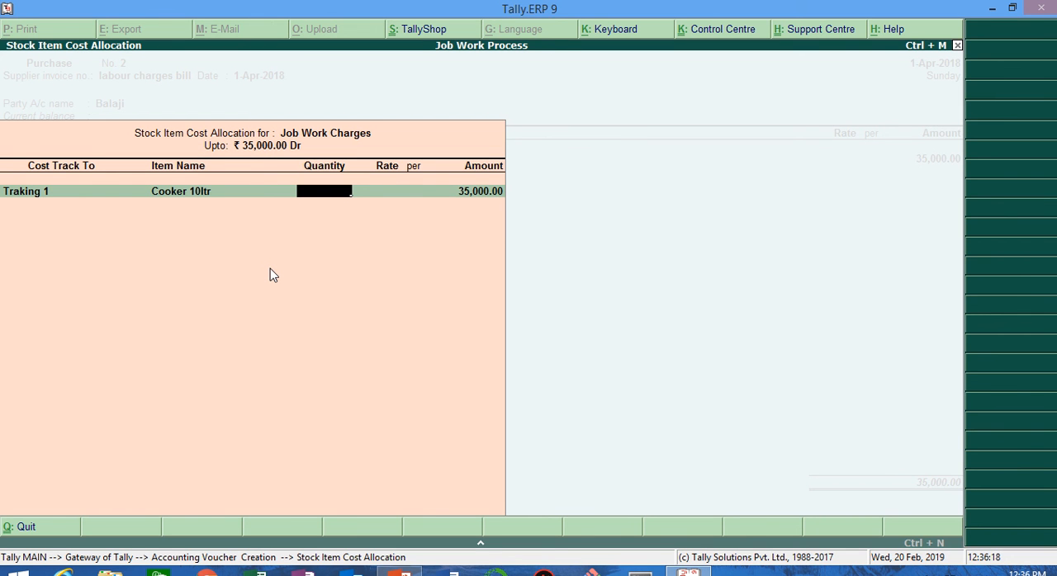
text(200)
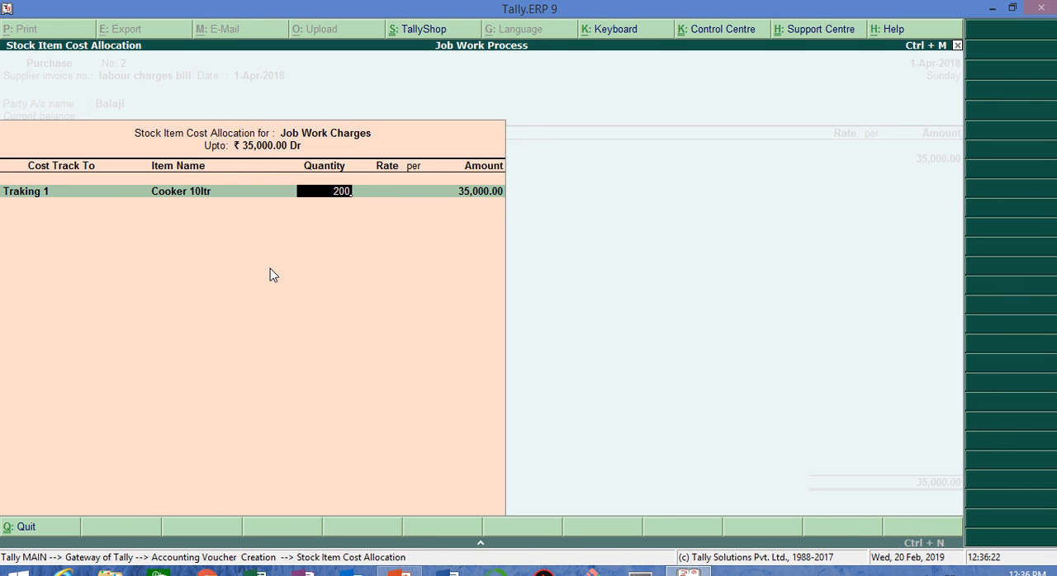
key(Return)
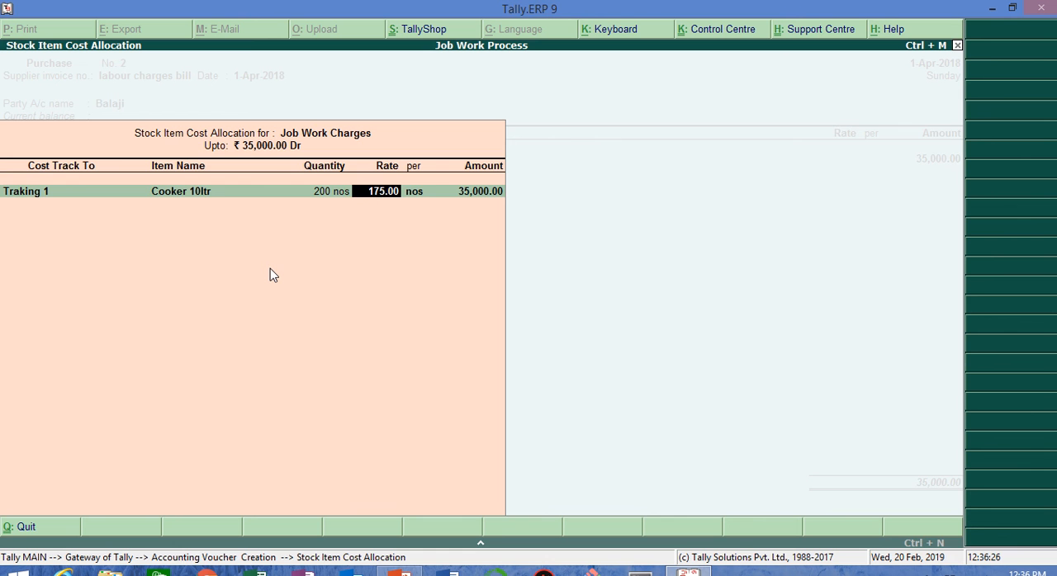
key(Return)
Step: Add the Cgst and Sgst ledgers with their calculated amounts and save the purchase voucher
key(Return)
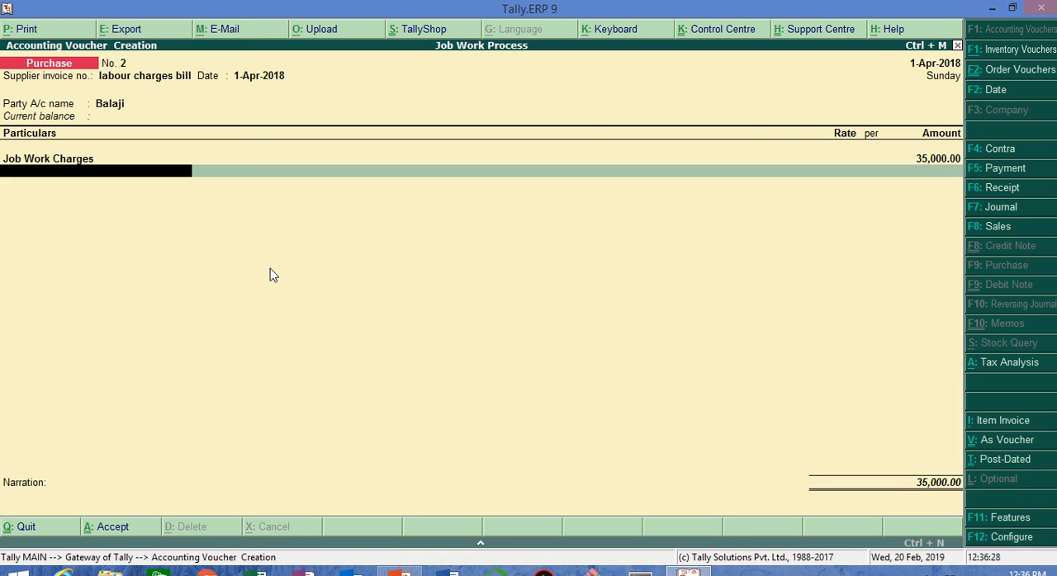
text(Cg)
key(Return)
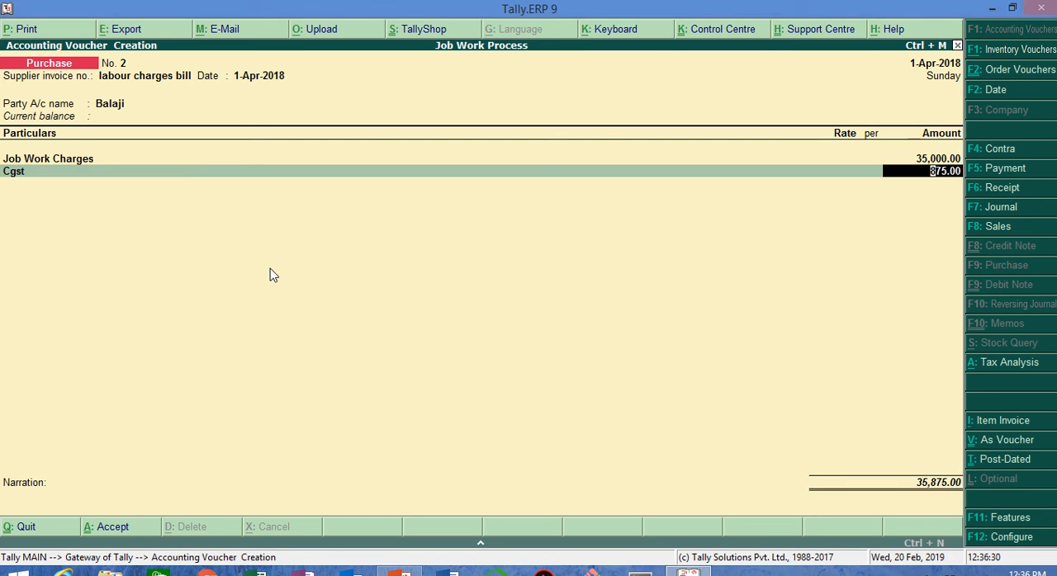
key(Return)
text(Sg)
key(Return)
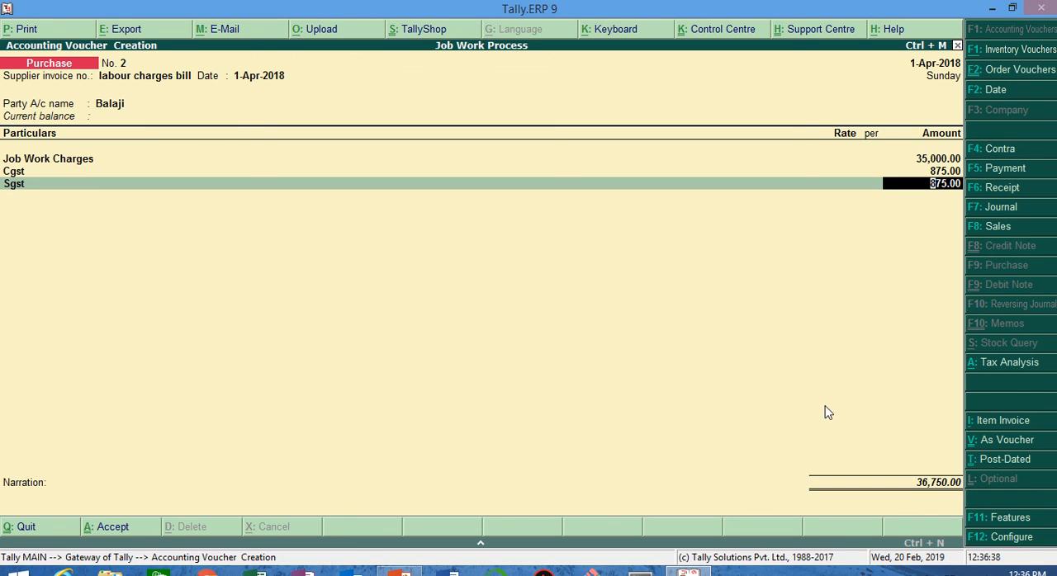
key(Return)
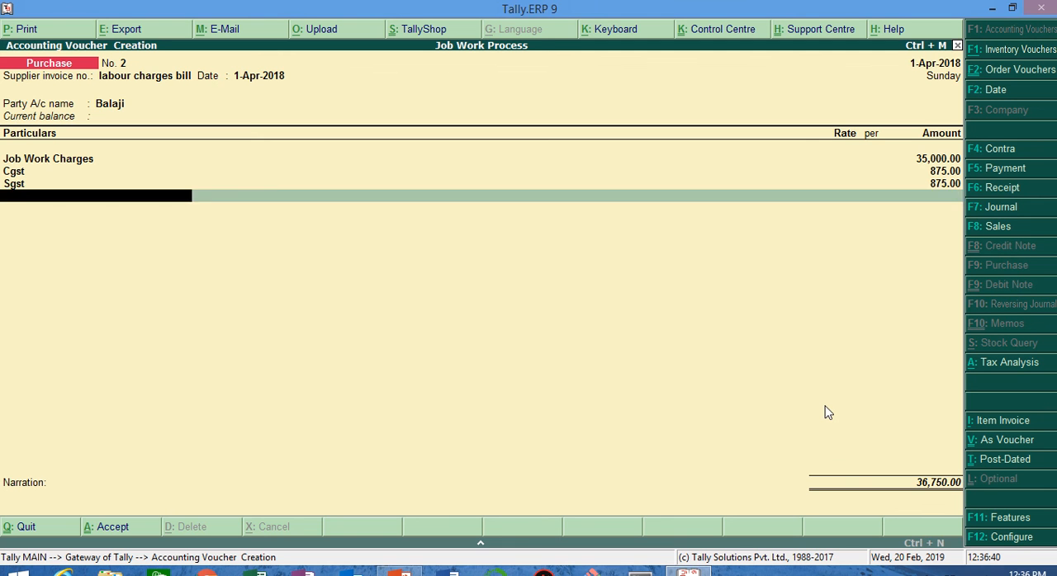
key(Return)
key(Return)
key(Return)
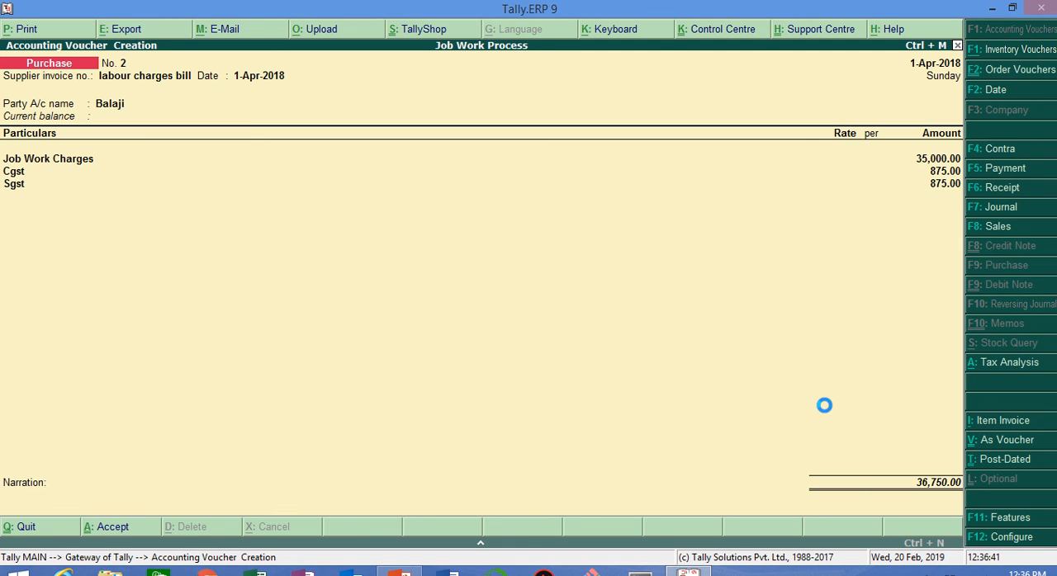
Step: Start a payment voucher from the Bank of India account and select Balaji as the ledger being paid
key(F5)
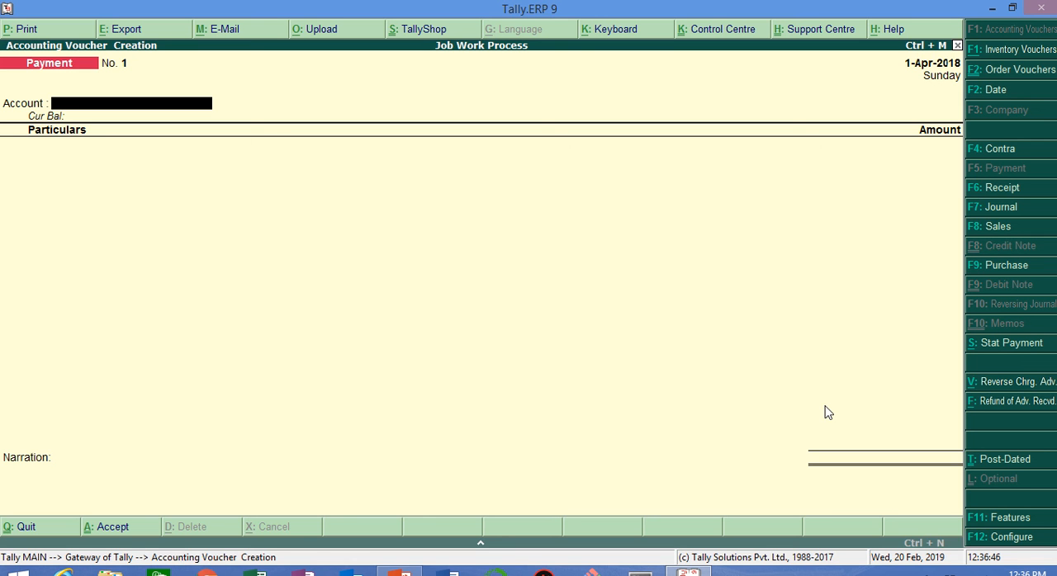
key(space)
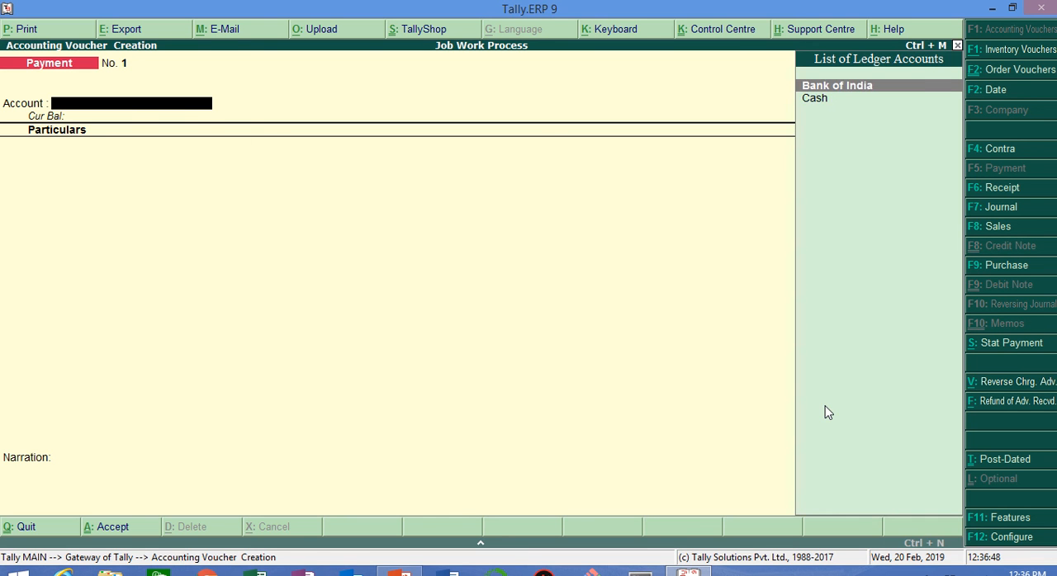
key(Return)
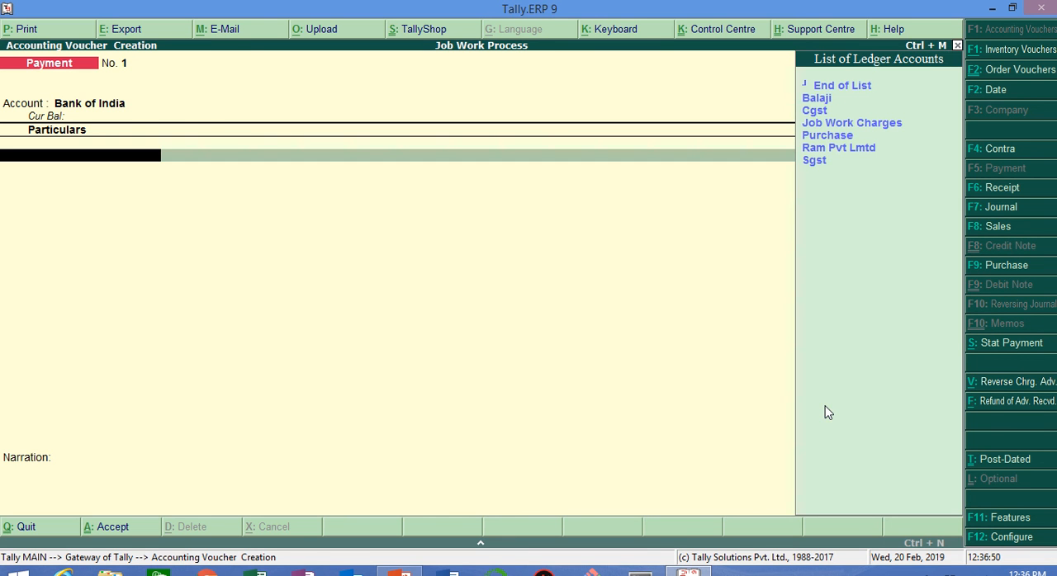
key(Down)
key(Down)
key(Down)
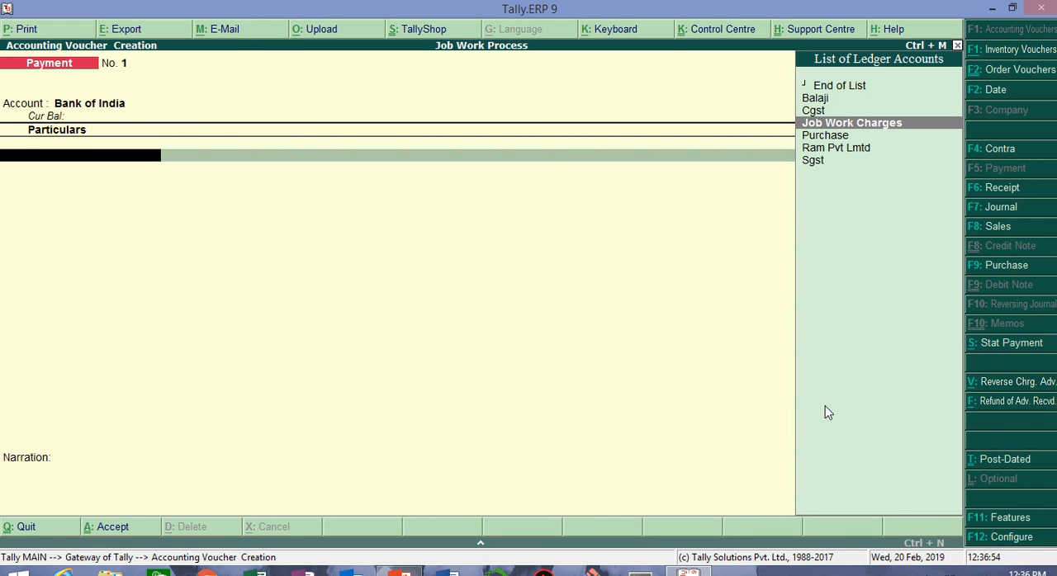
key(Up)
key(Up)
key(Return)
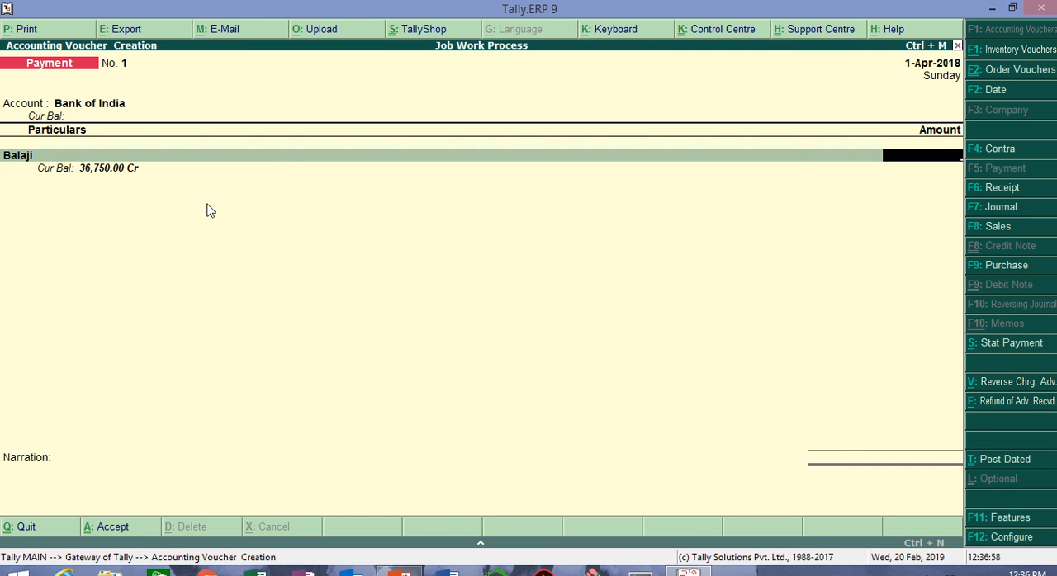
Step: Set the payment amount to 36,750, allocated as Agst Ref to the pending Labour Charges Bill
text(36,750)
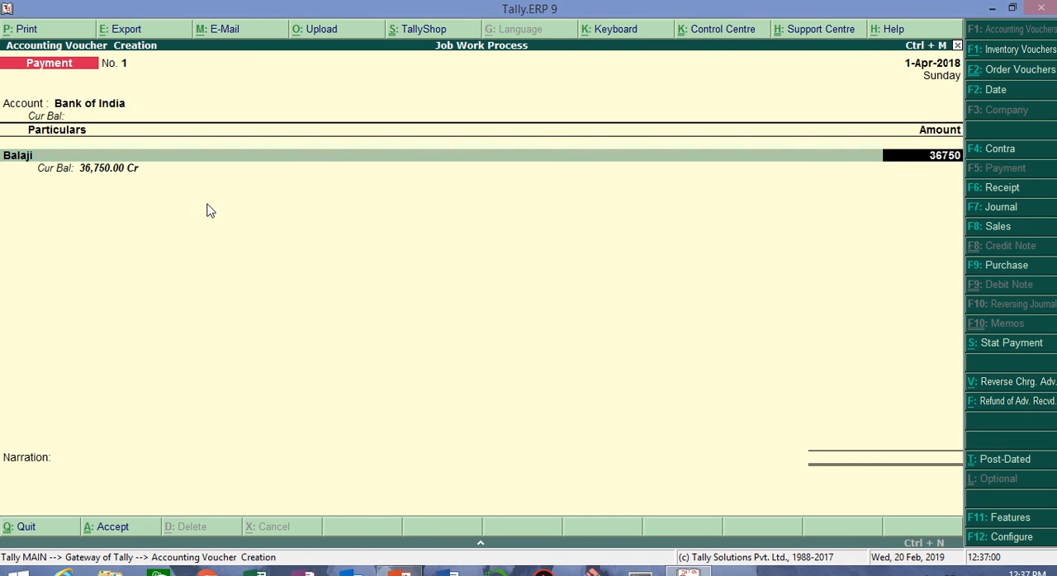
key(Return)
key(Return)
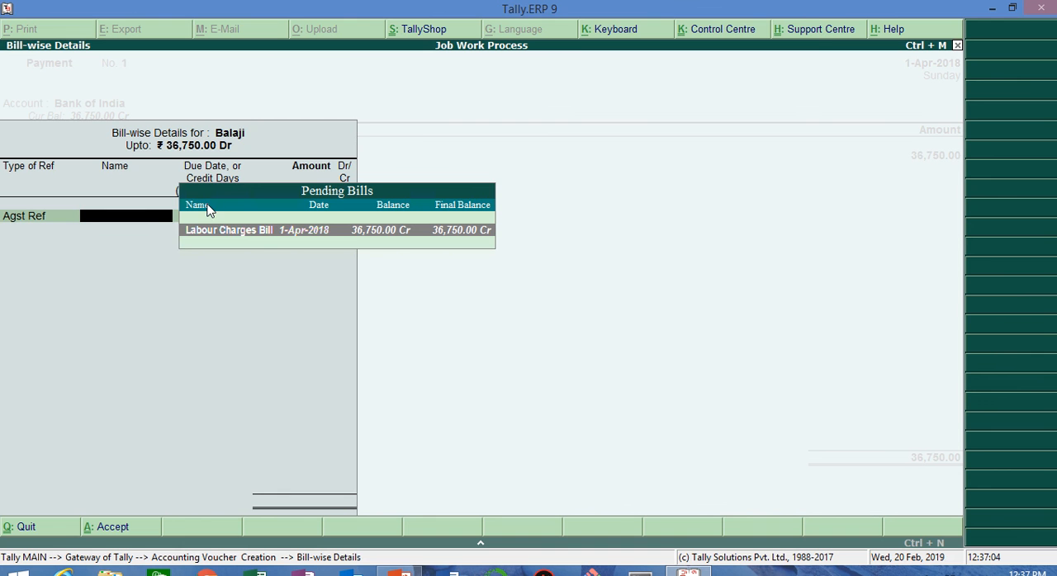
key(Return)
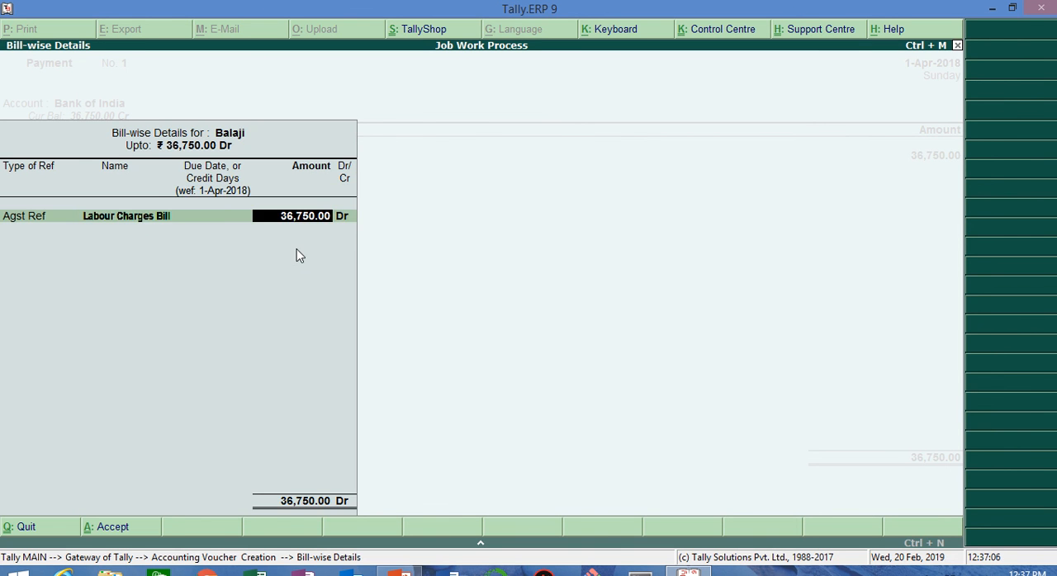
key(Return)
key(Return)
key(Return)
key(Return)
key(Return)
key(Return)
key(Return)
key(Return)
key(Return)
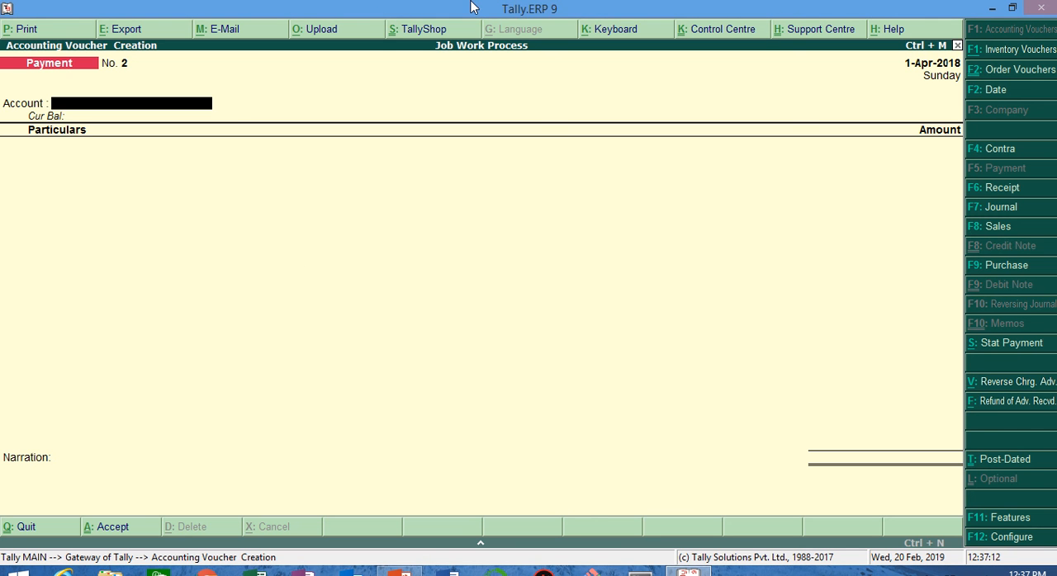
Step: Leave the blank payment voucher unsaved and view the Statistics report of voucher and account types
key(Return)
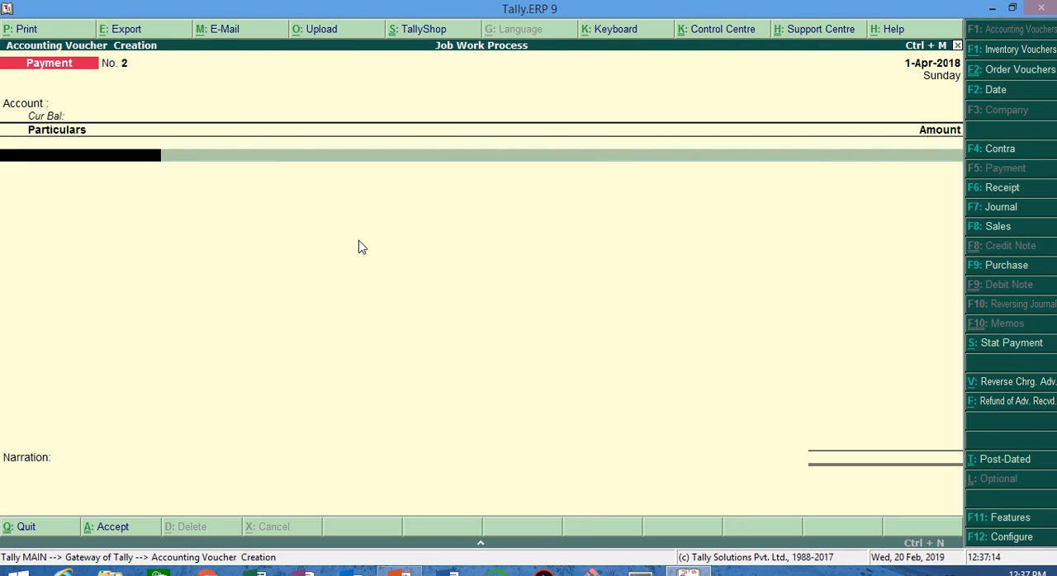
key(Escape)
key(Return)
key(Escape)
key(Escape)
key(d)
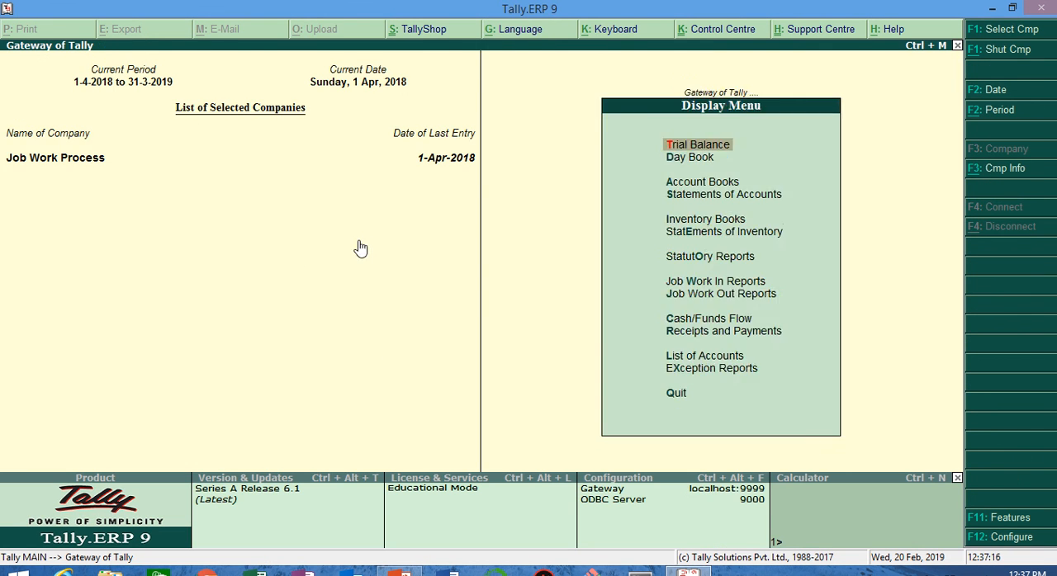
key(s)
key(s)
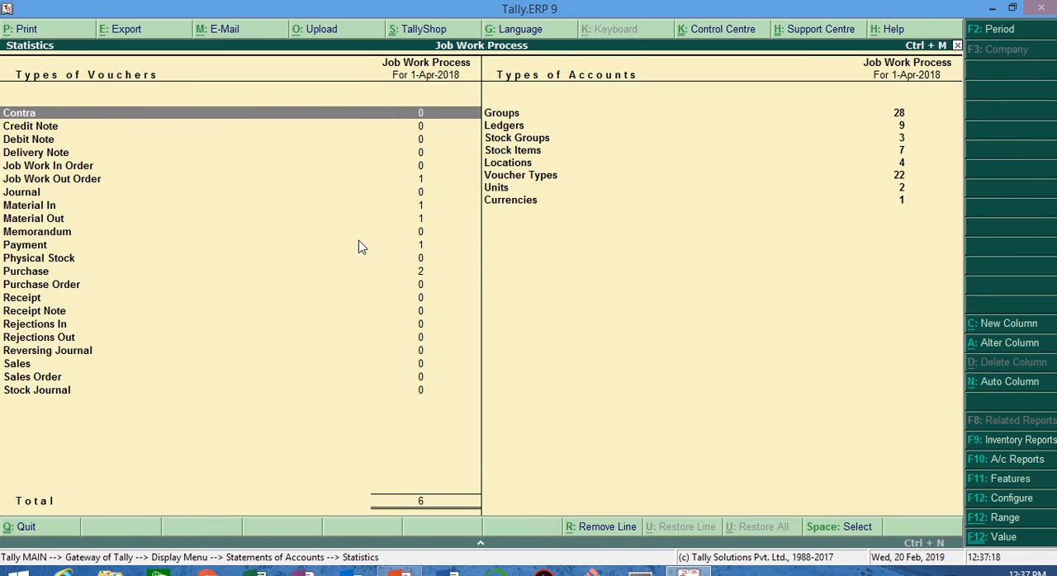
key(Escape)
key(Escape)
key(Escape)
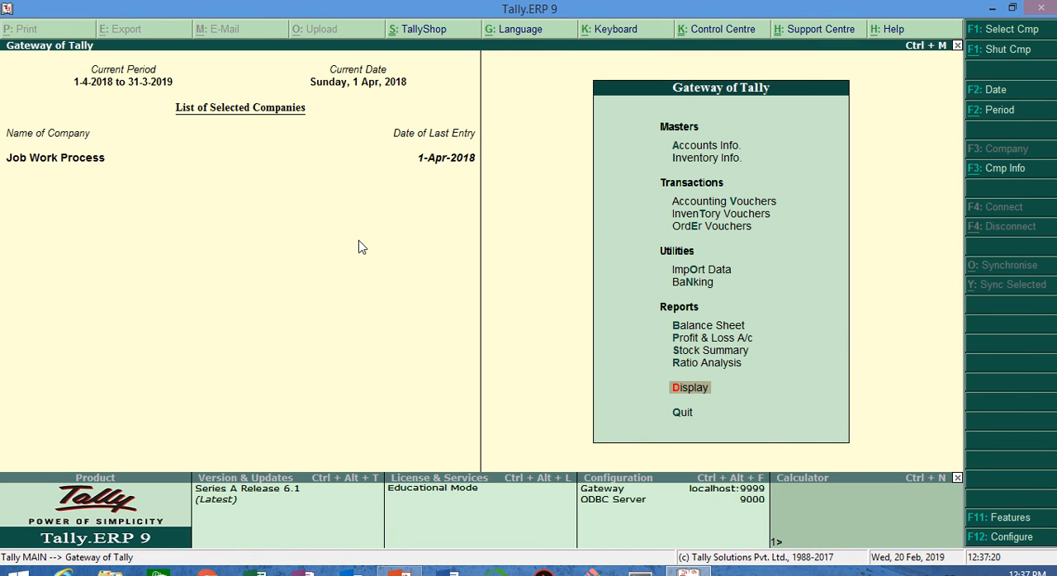
Step: Look through the display reports and reopen Statistics under Statements of Accounts
key(d)
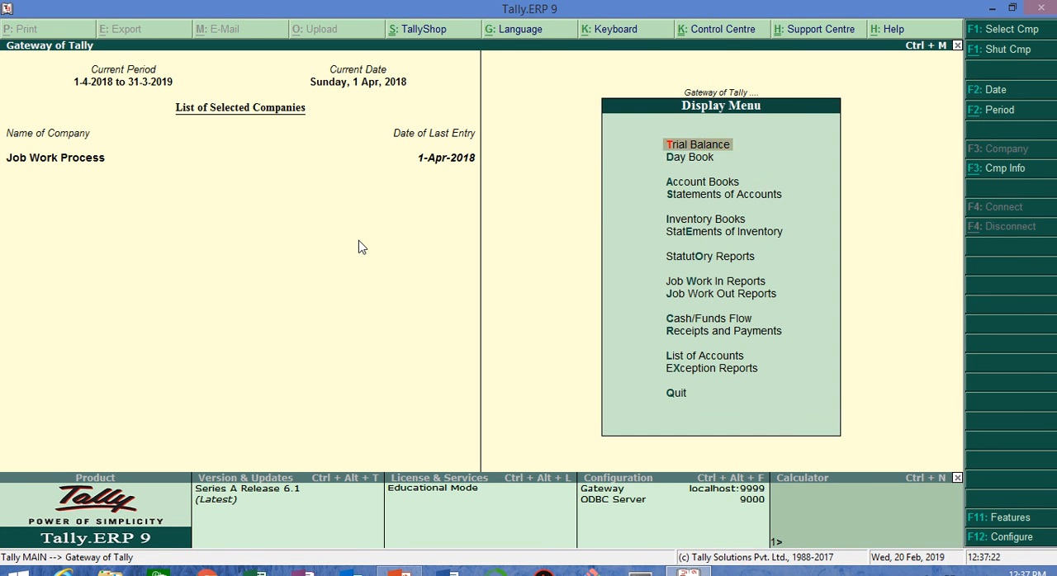
key(Down)
key(Down)
key(Down)
key(Down)
key(Down)
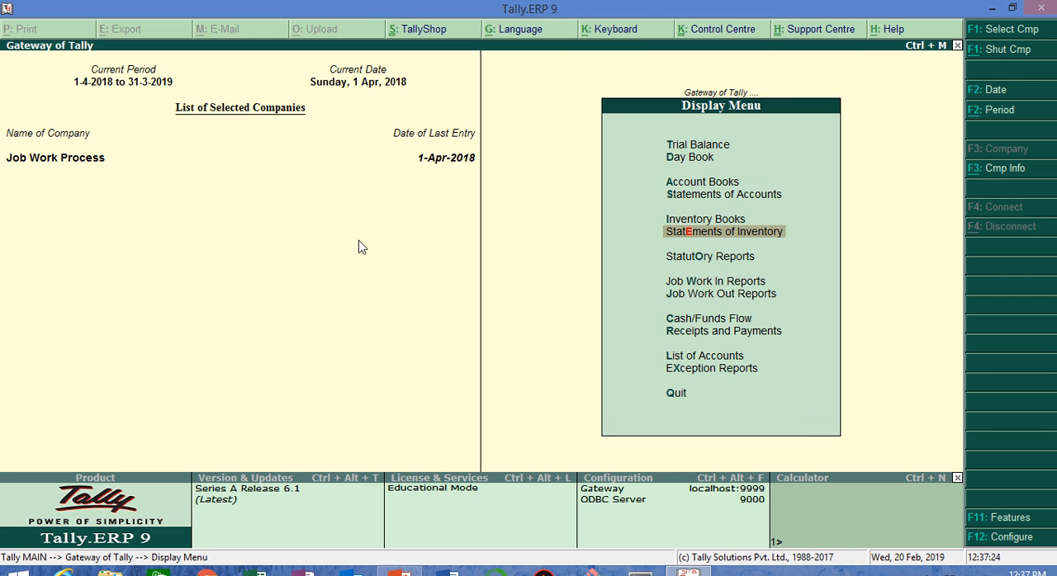
key(Down)
key(Down)
key(Down)
key(Down)
key(Up)
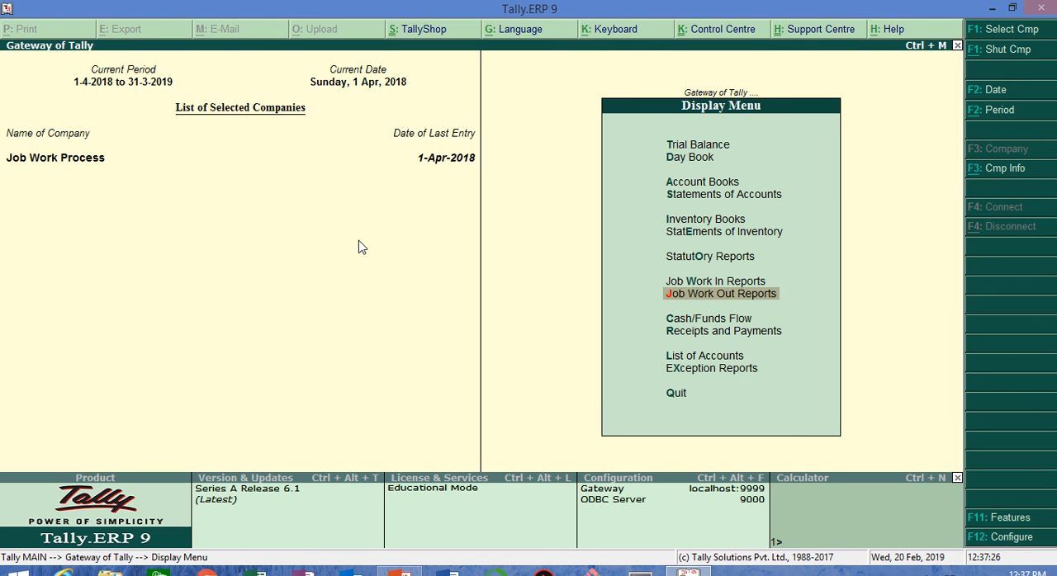
key(Up)
key(Up)
key(Up)
key(Up)
key(Up)
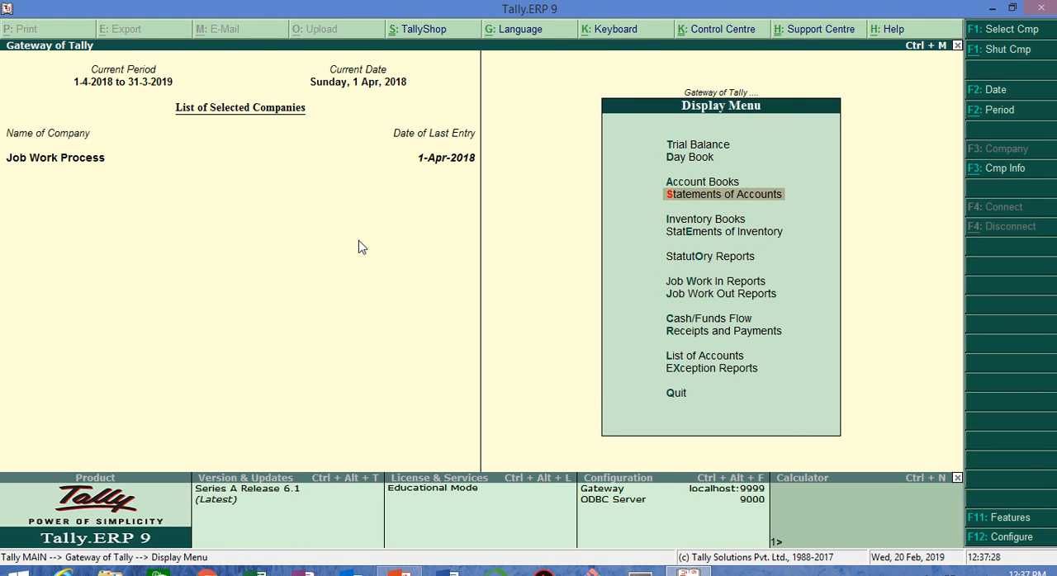
key(Return)
key(Down)
key(Down)
key(Up)
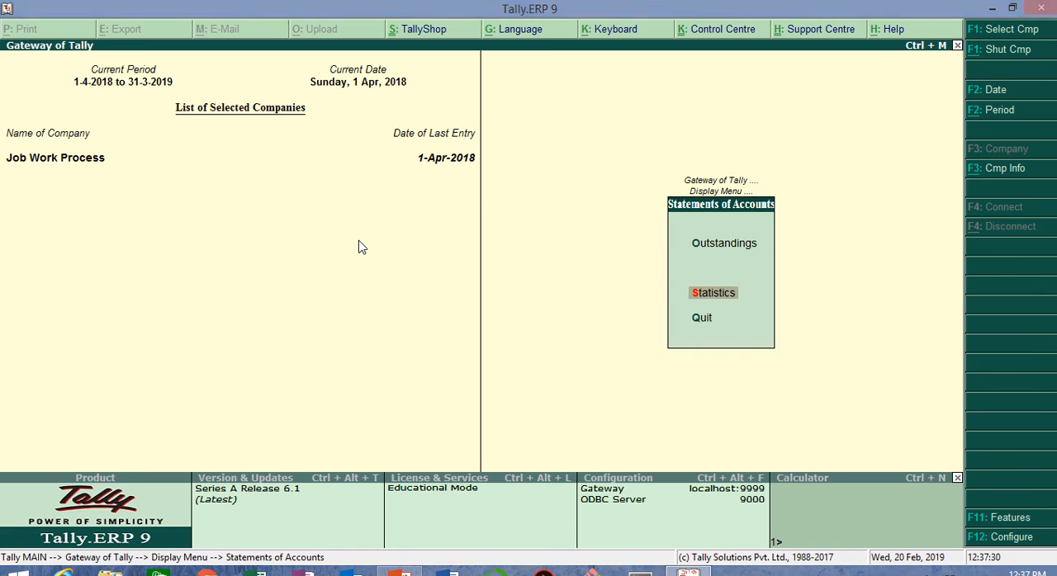
key(Return)
Step: Drill down from the Material In statistics through April to the Cooker 10ltr voucher
key(Down)
key(Down)
key(Down)
key(Down)
key(Down)
key(Down)
key(Down)
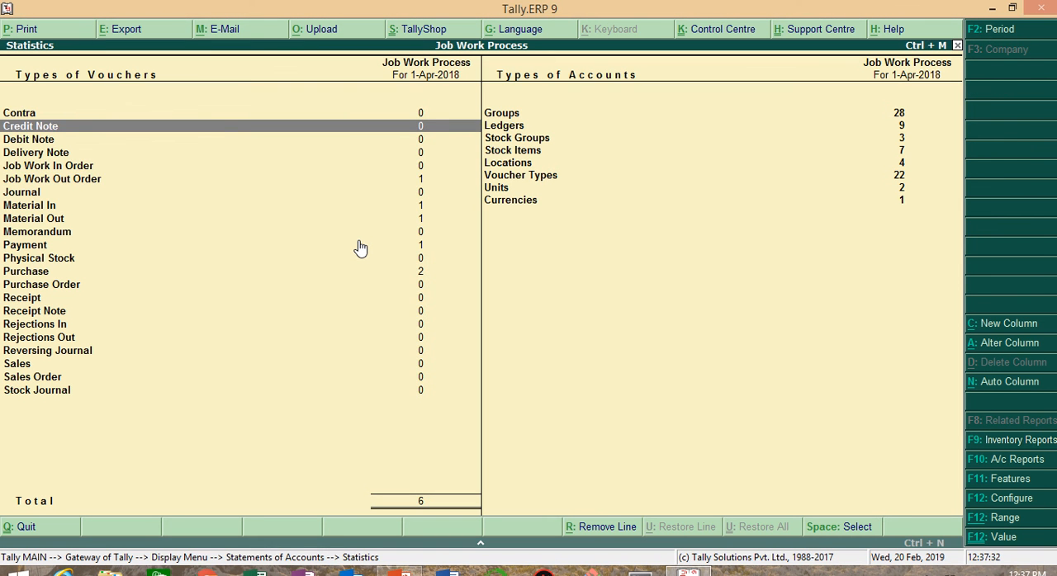
key(Down)
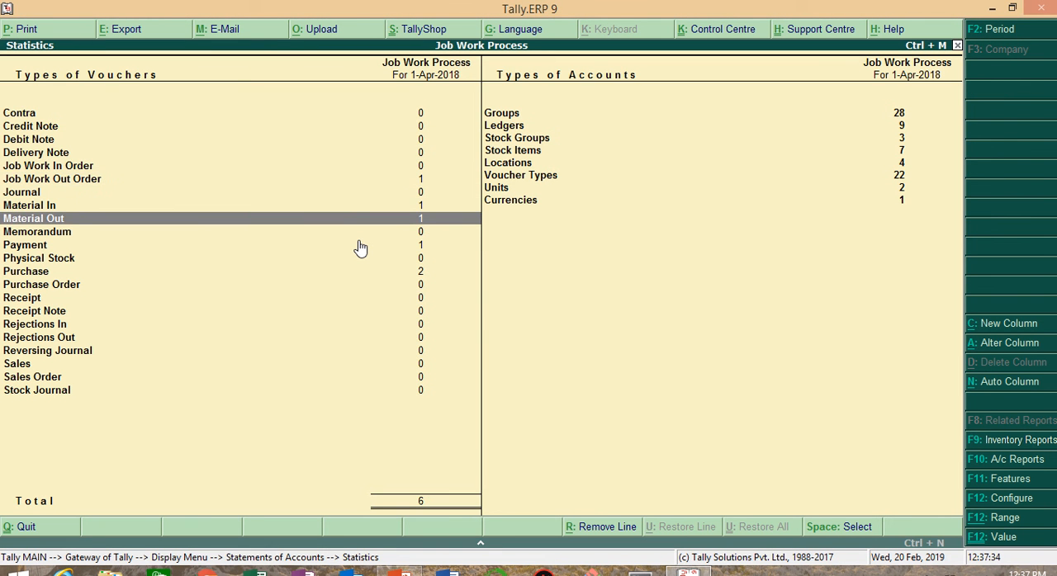
key(Up)
key(Return)
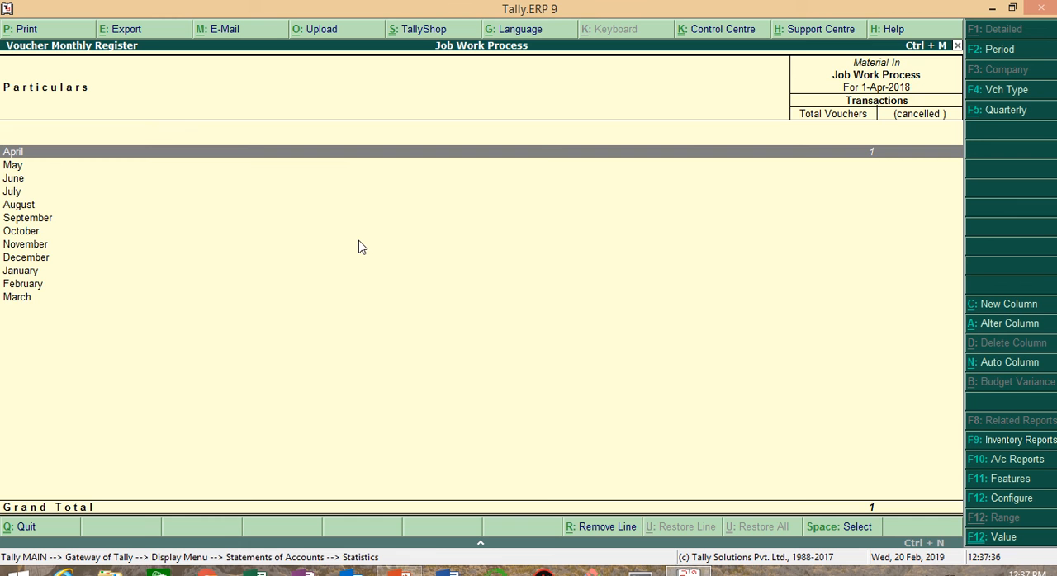
key(Return)
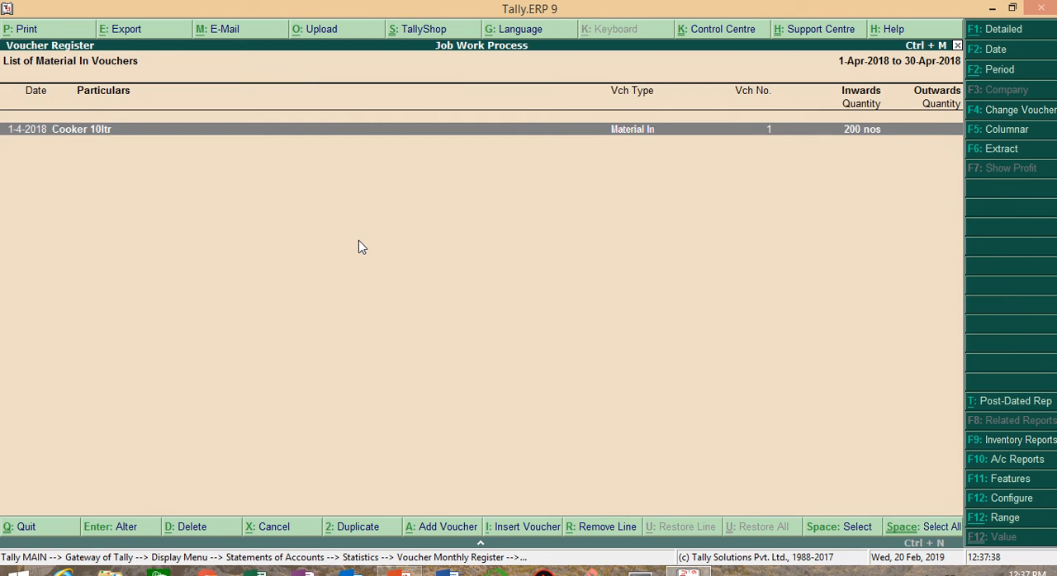
key(Return)
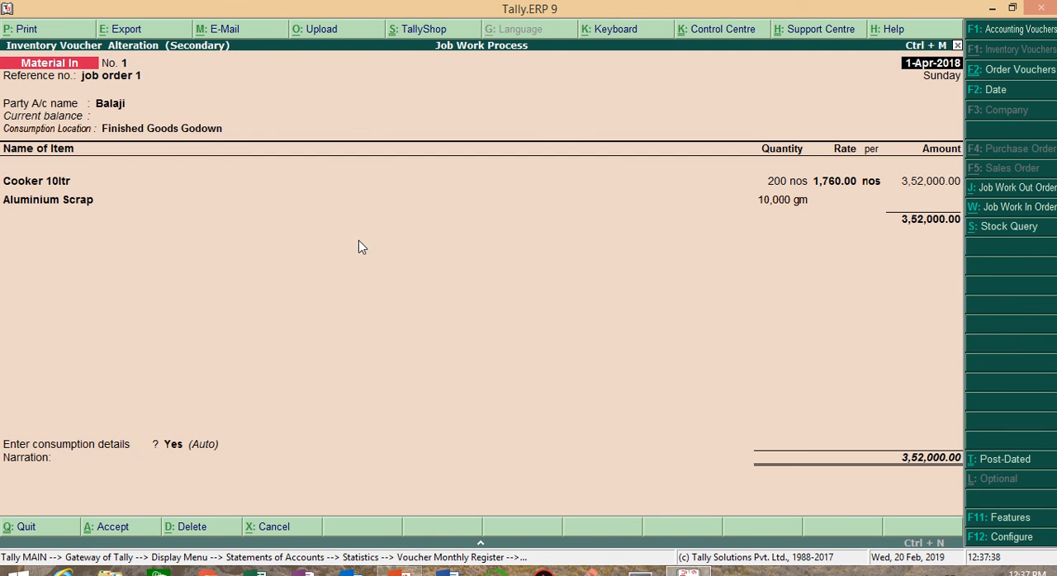
Step: Turn on print preview for the Material In voucher and display its printout zoomed in
click(58, 33)
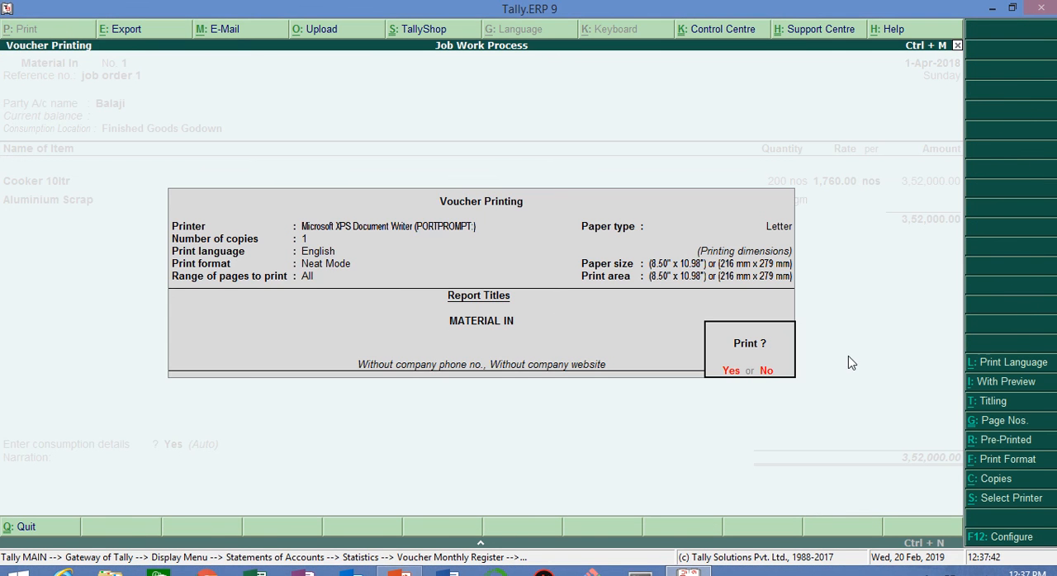
click(1010, 381)
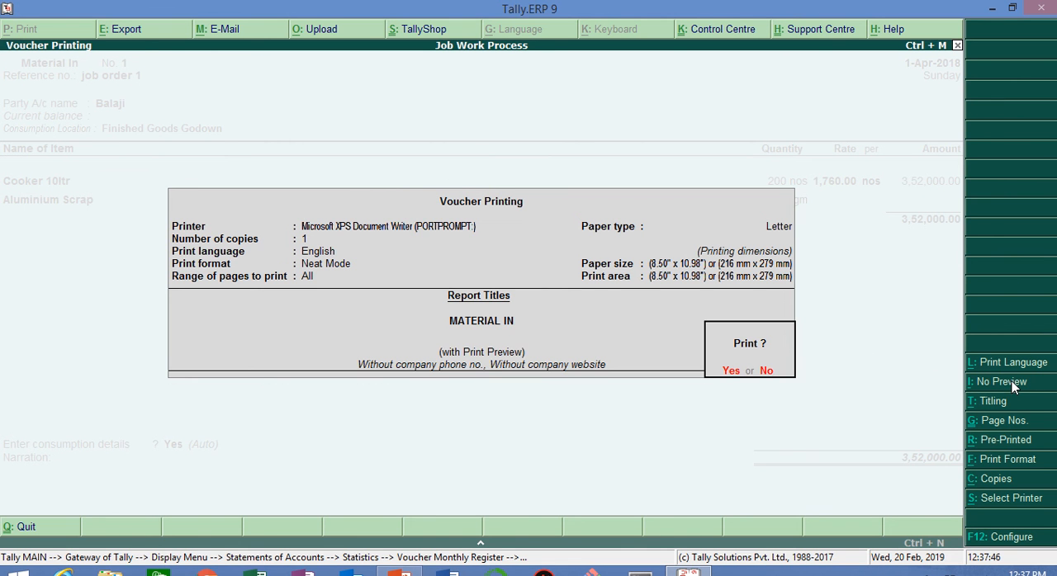
click(731, 373)
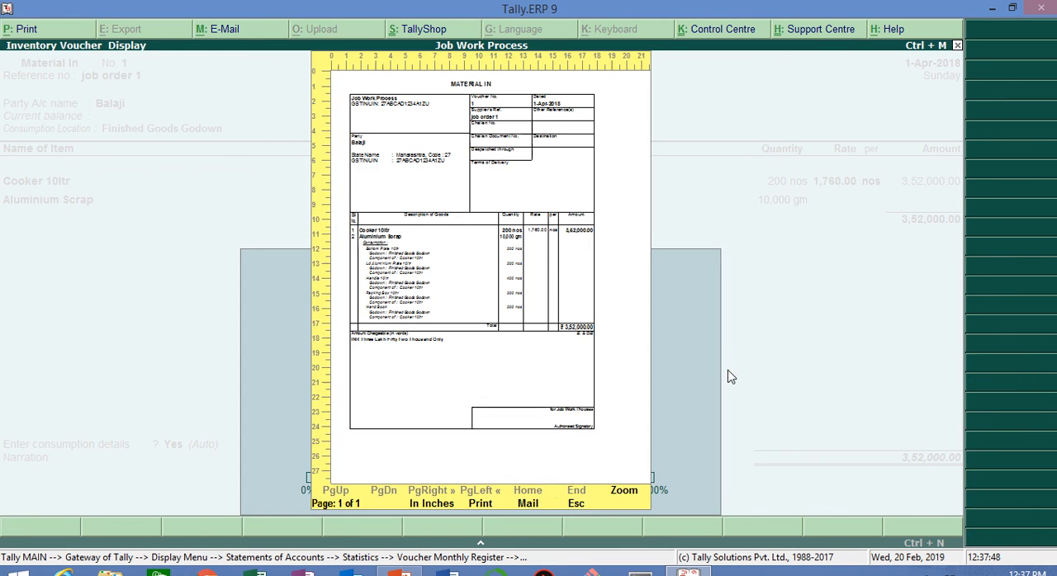
click(640, 499)
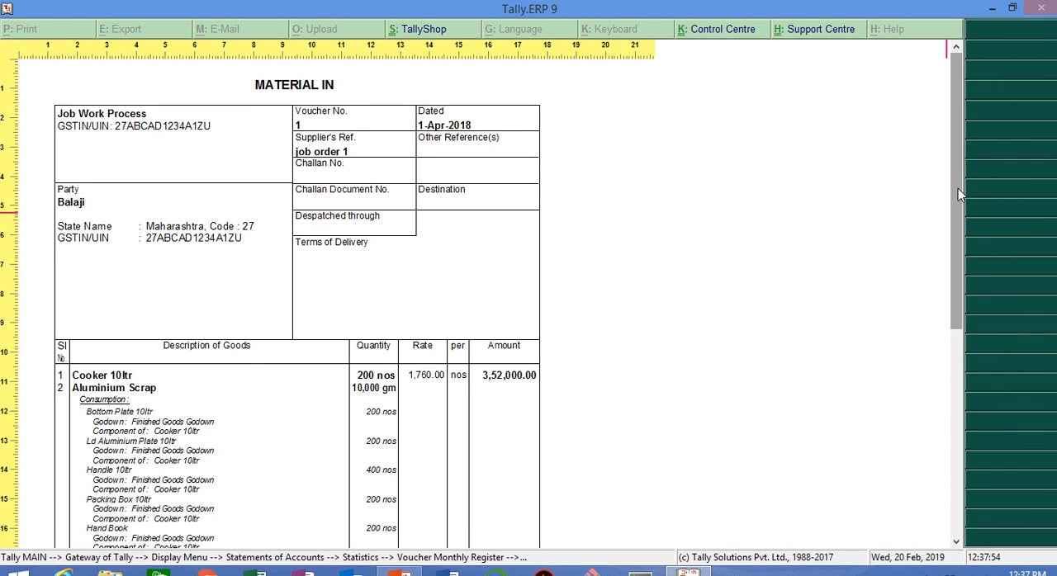
Step: Examine the party, item and consumption details in the Material In printout, then close the preview and quit the voucher
drag(958, 195, 952, 291)
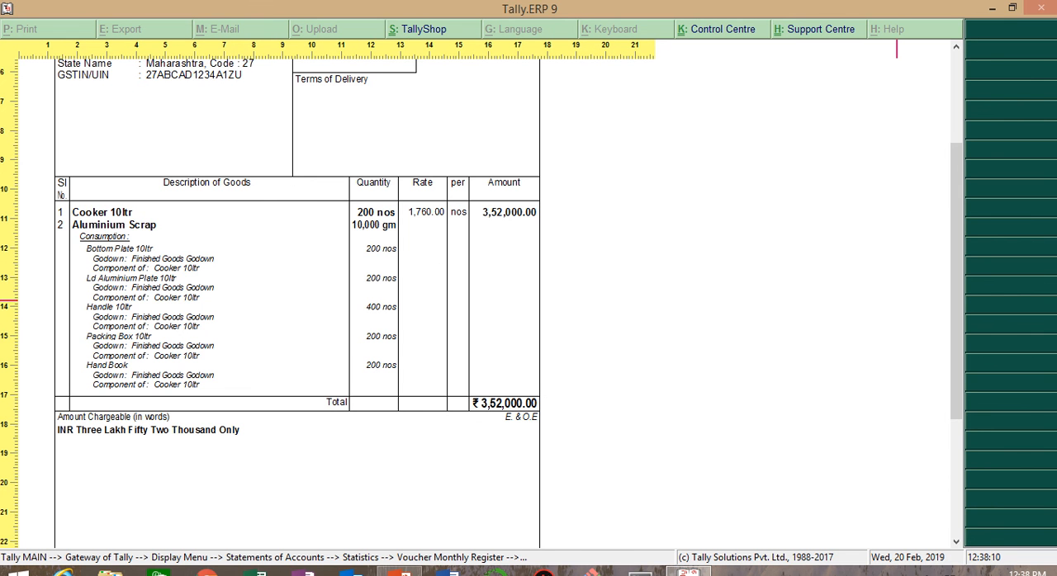
drag(962, 252, 795, 283)
drag(953, 229, 984, 113)
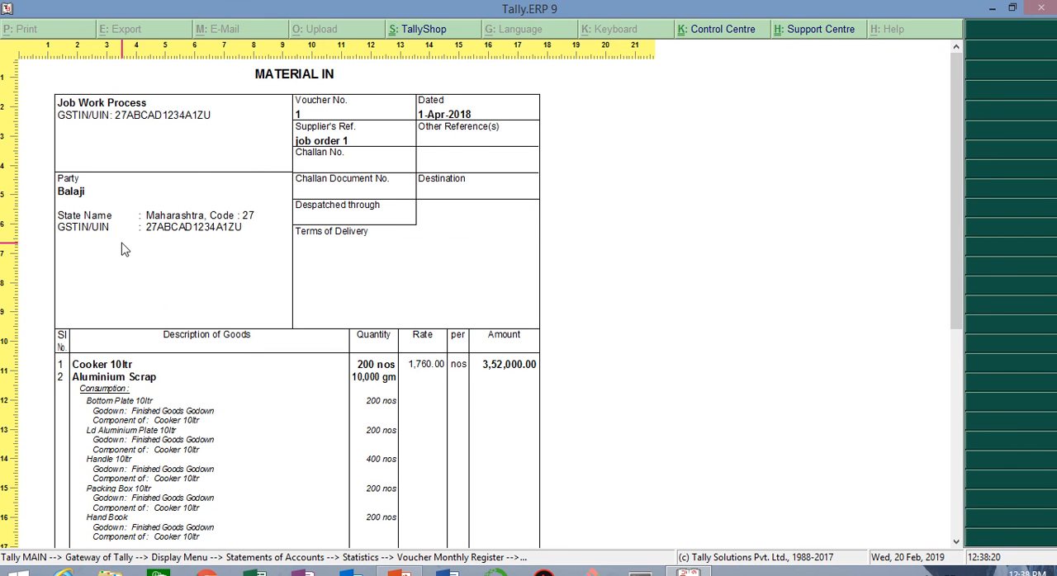
key(Escape)
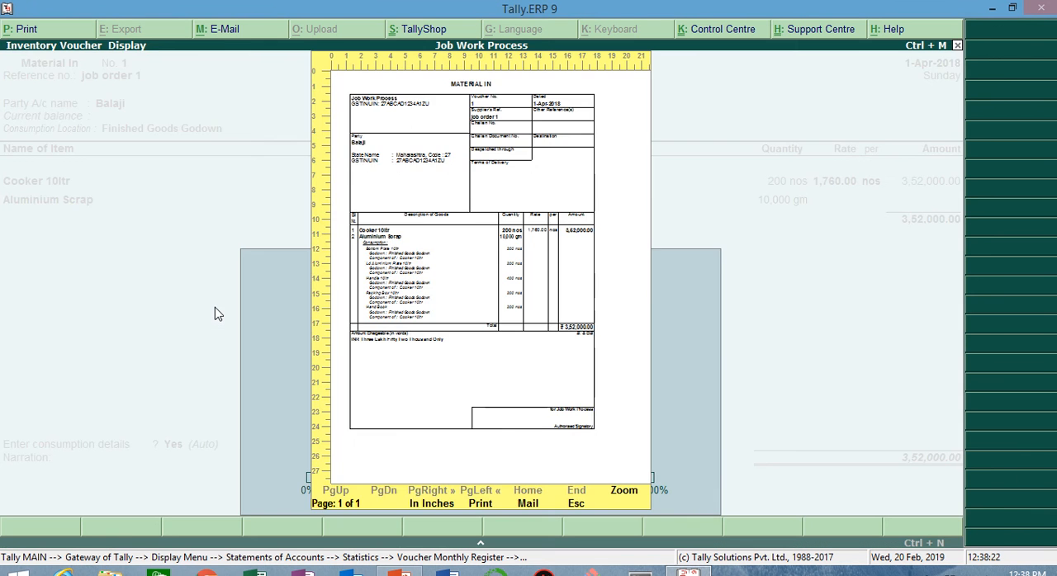
key(Escape)
Step: Return to Statistics and drill down through April to the Material Out voucher
key(Escape)
key(y)
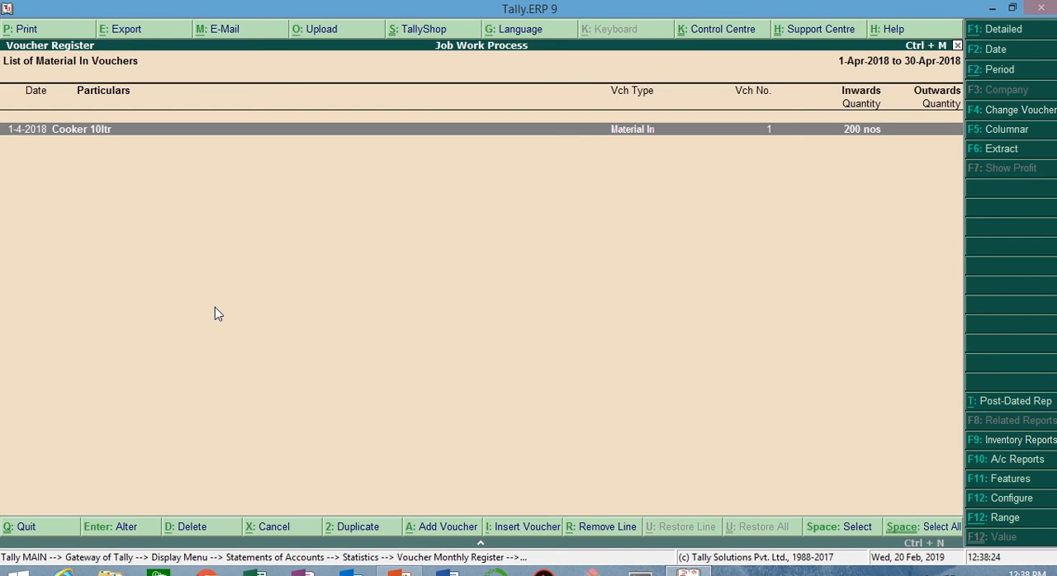
key(Escape)
key(Escape)
key(Down)
key(Return)
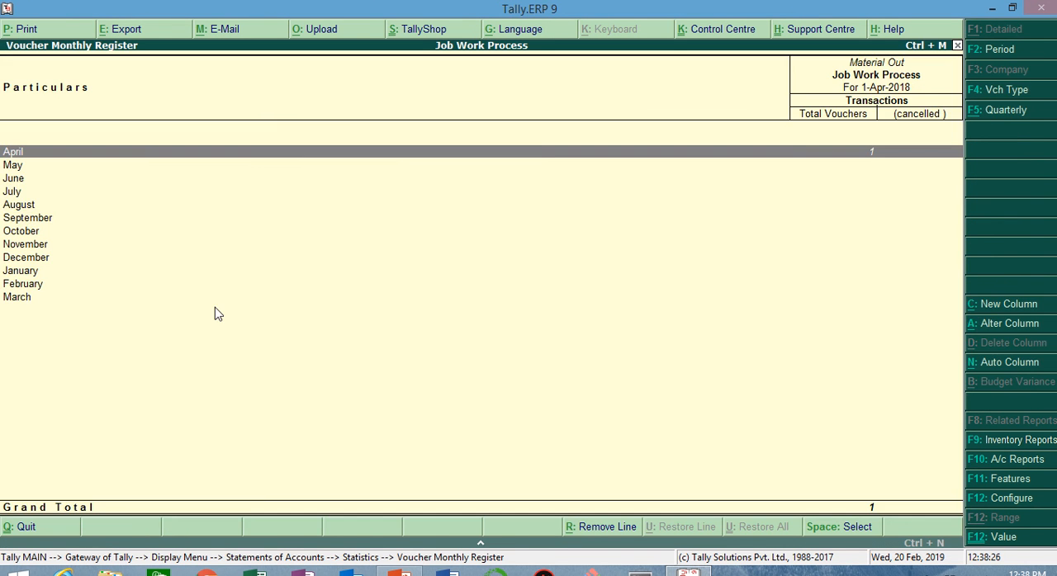
key(Return)
key(Return)
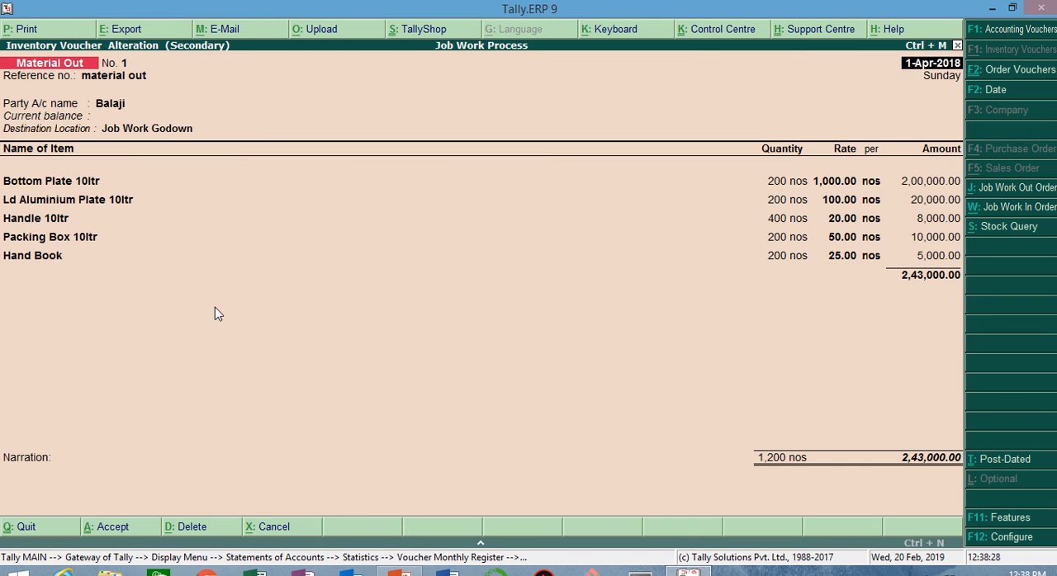
Step: Preview the Material Out voucher's printout zoomed in and examine its order, processing and component details
click(47, 33)
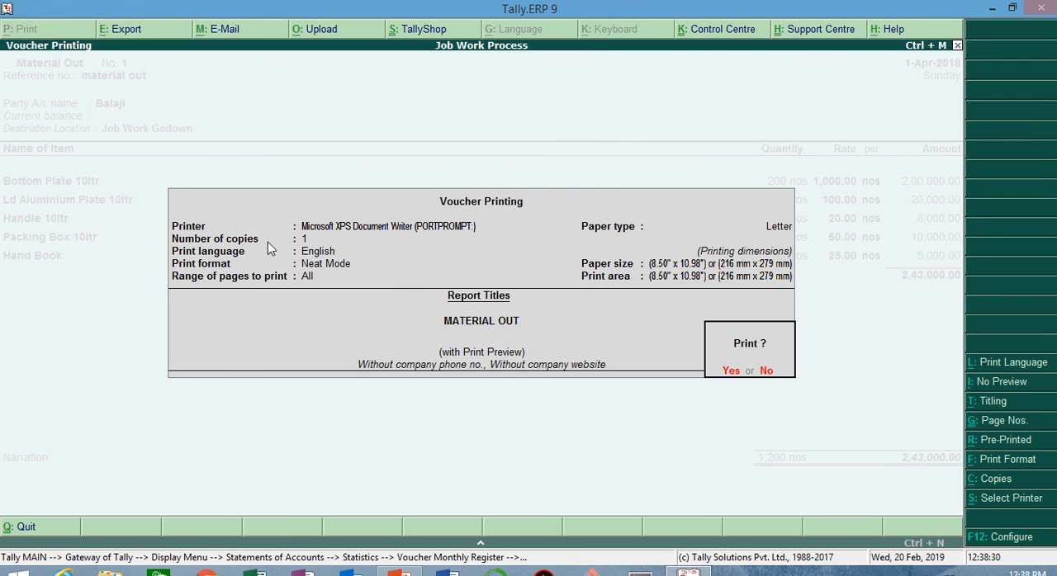
click(732, 377)
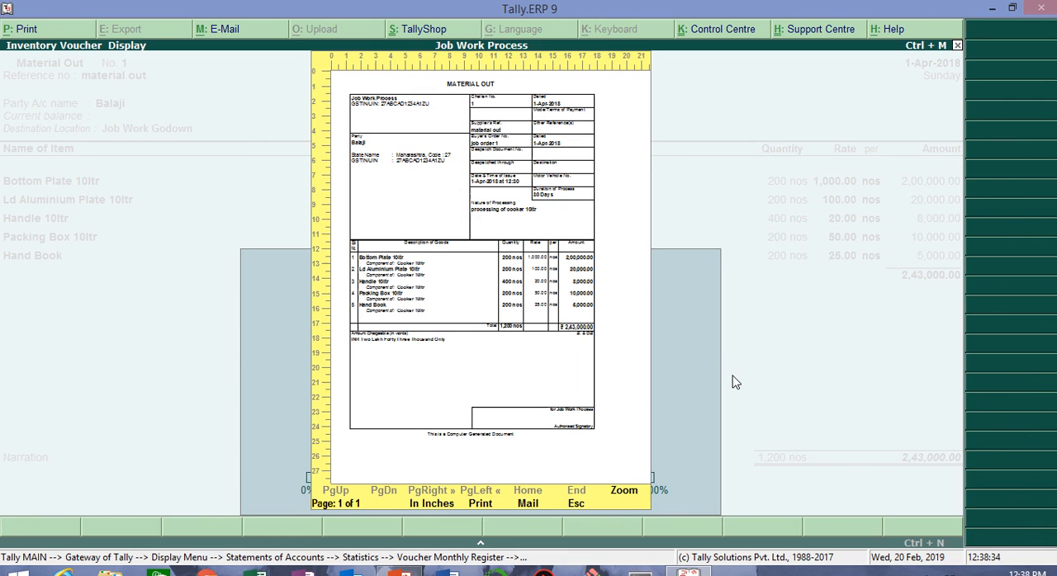
click(625, 490)
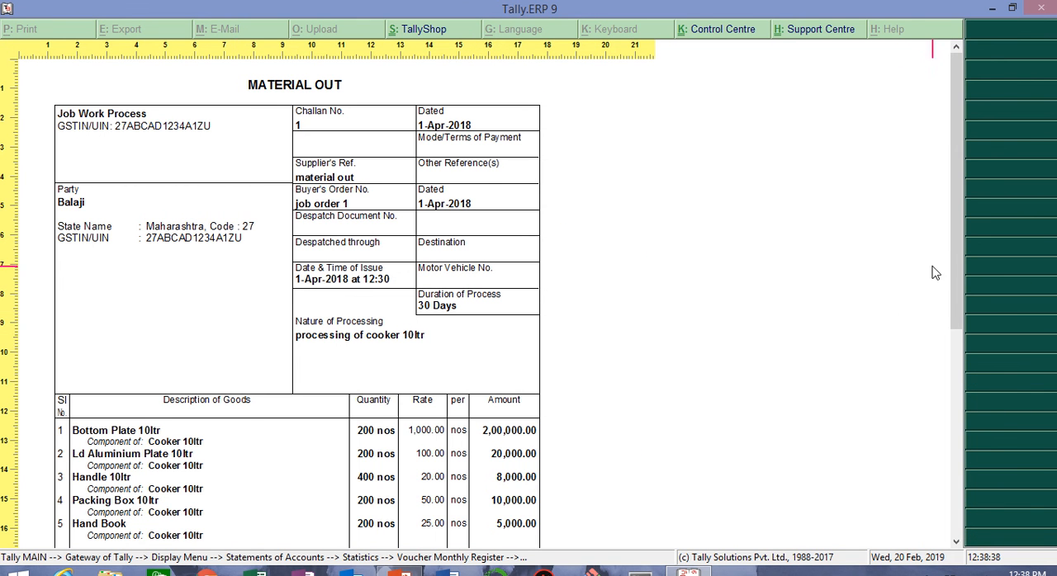
drag(954, 252, 957, 299)
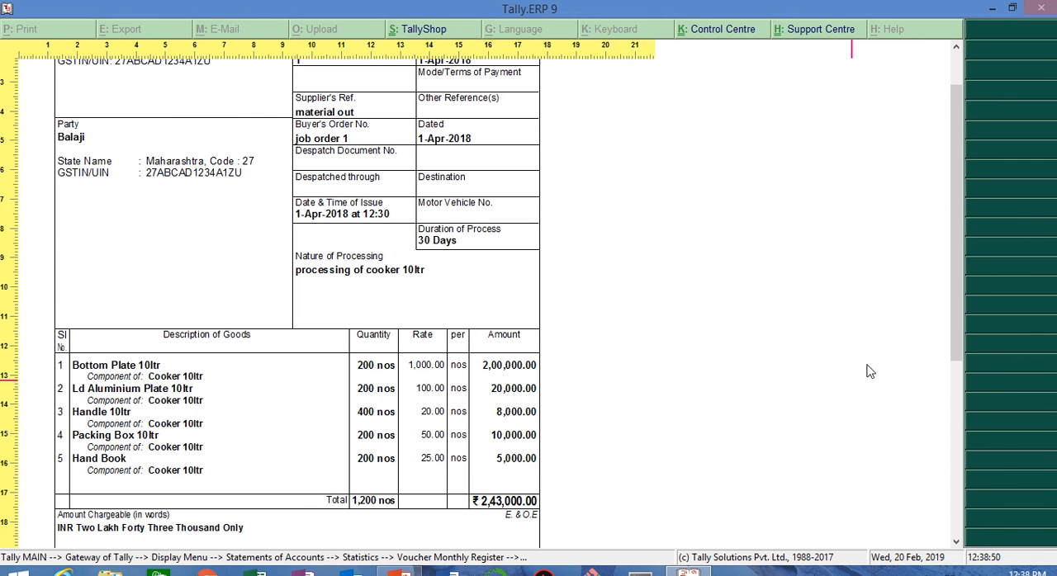
mouse_move(958, 281)
mouse_down()
mouse_move(958, 419)
mouse_move(956, 321)
mouse_move(793, 290)
mouse_up()
key(Escape)
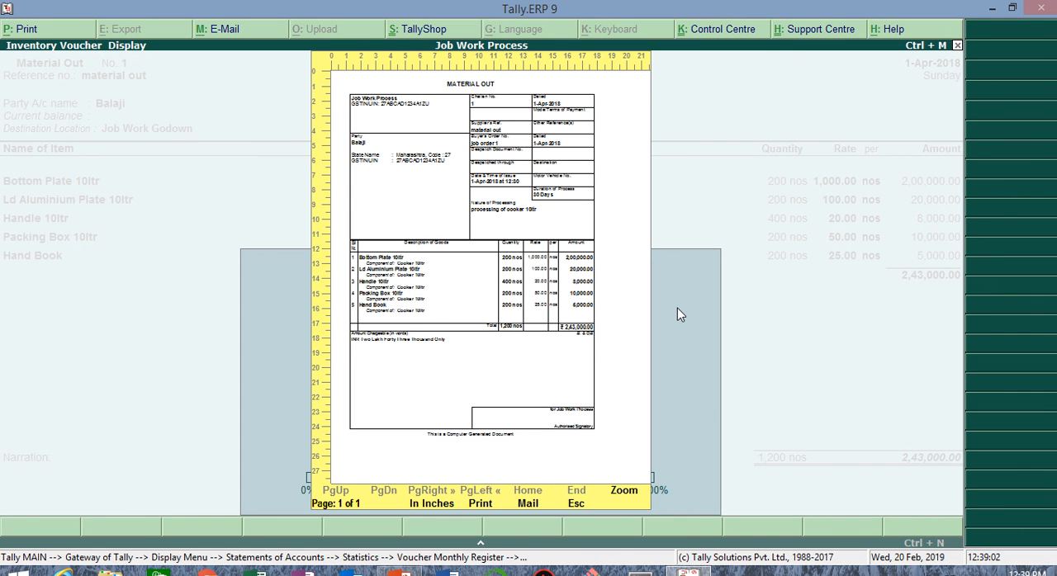
mouse_move(636, 7)
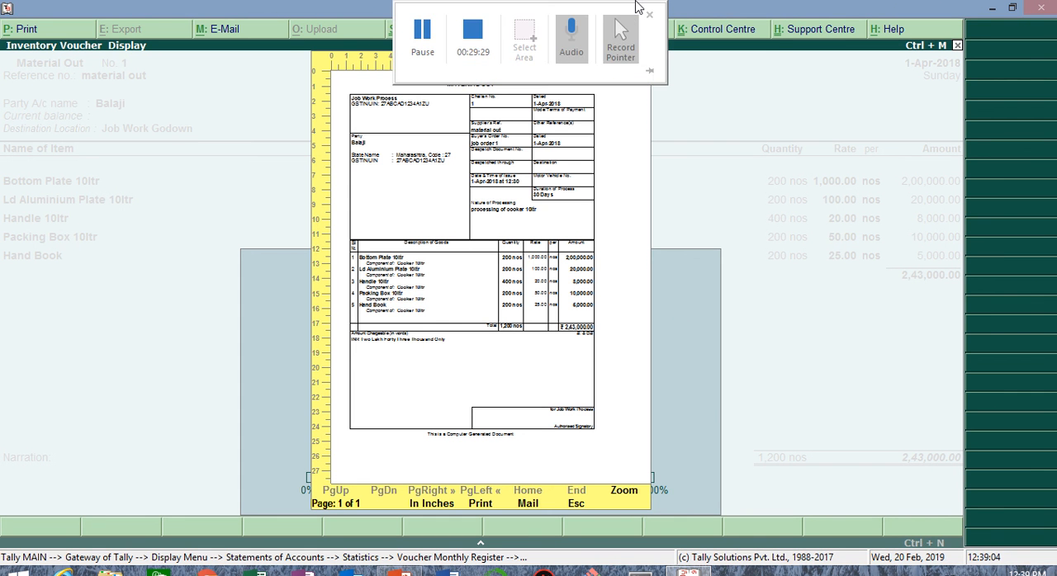